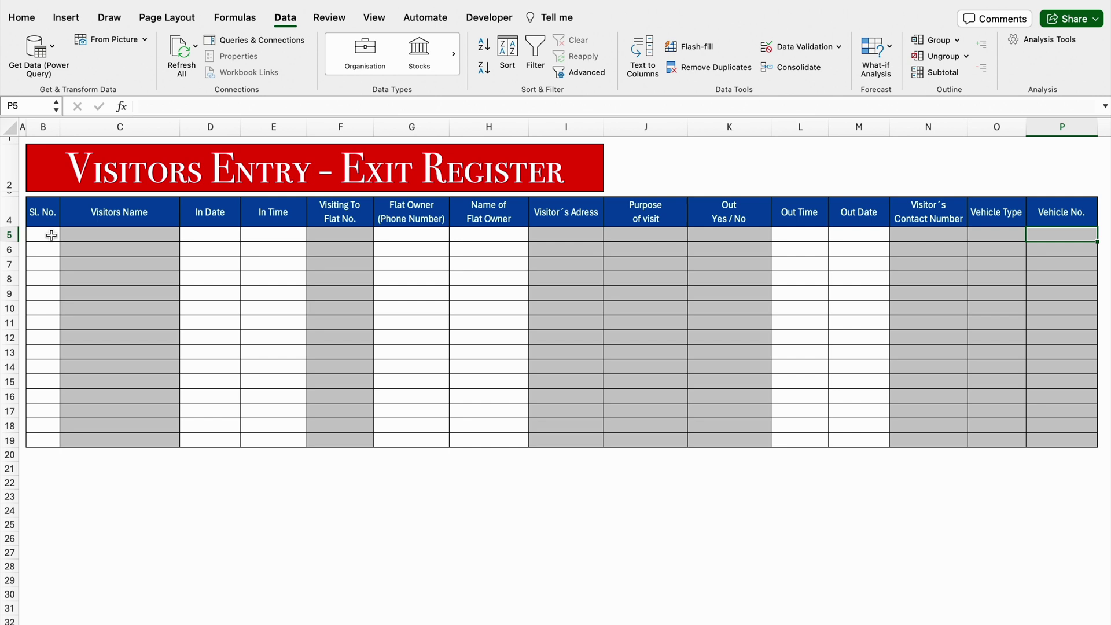
Enter the visitor's name in the first Visitors Name cell of the register, C5
left_click(76, 238)
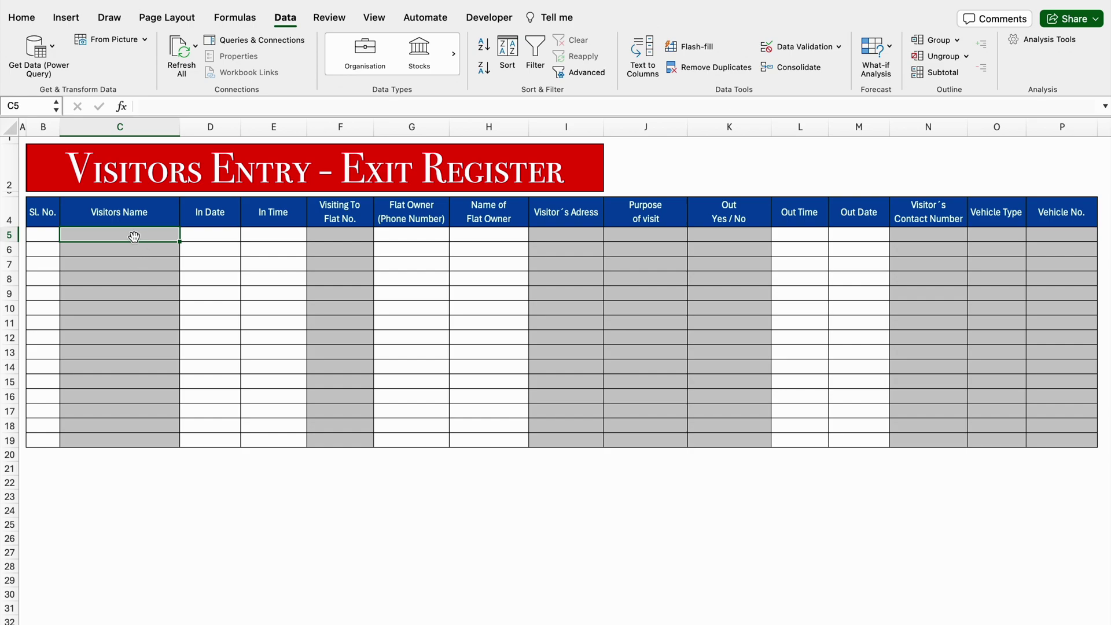
type("M")
type("onk")
key("Tab")
left_click(157, 237)
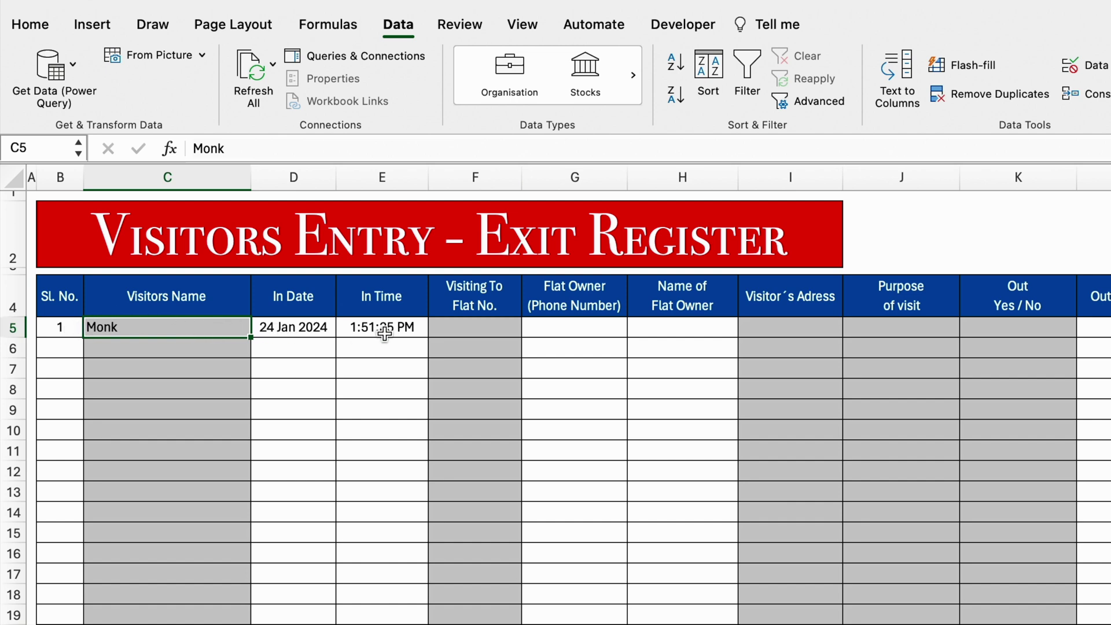
Choose flat A 105 as the flat being visited in row 5
left_click(475, 327)
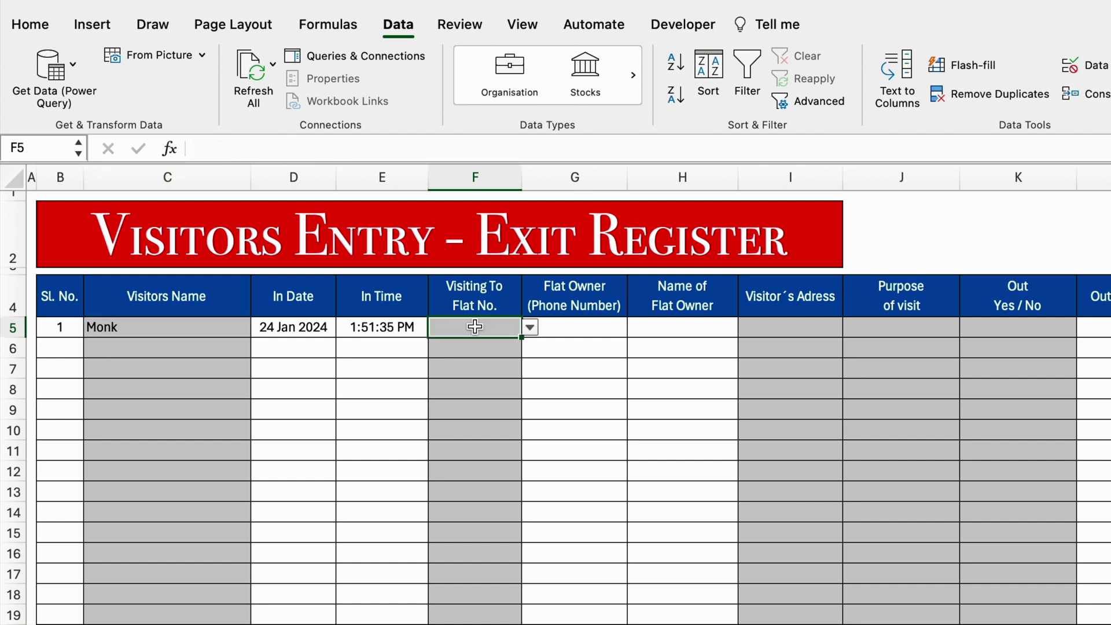
left_click(530, 328)
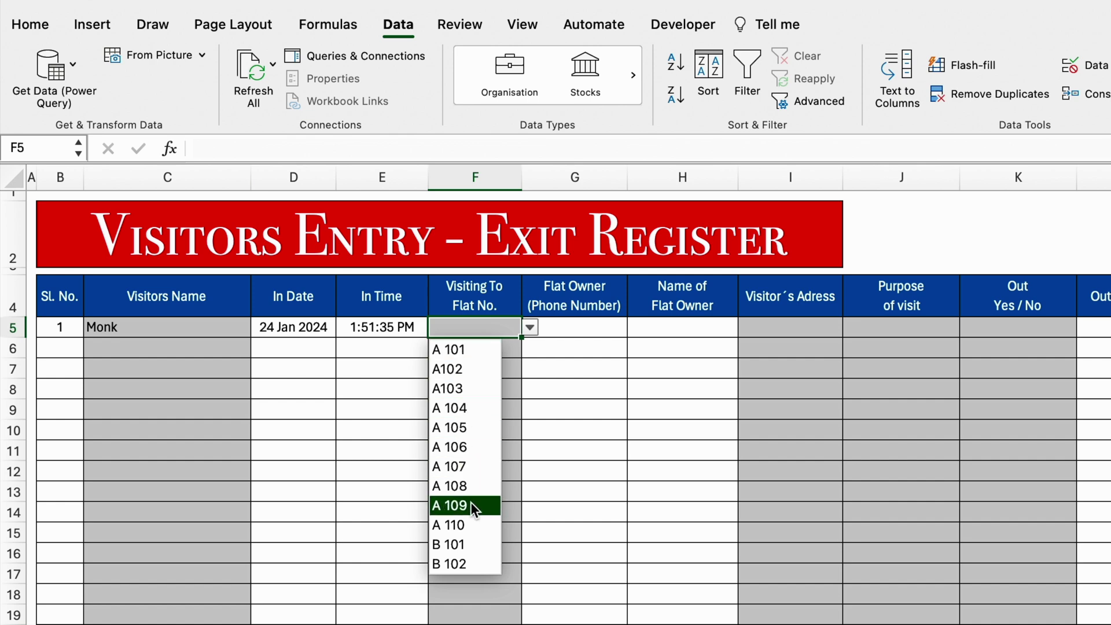
left_click(467, 426)
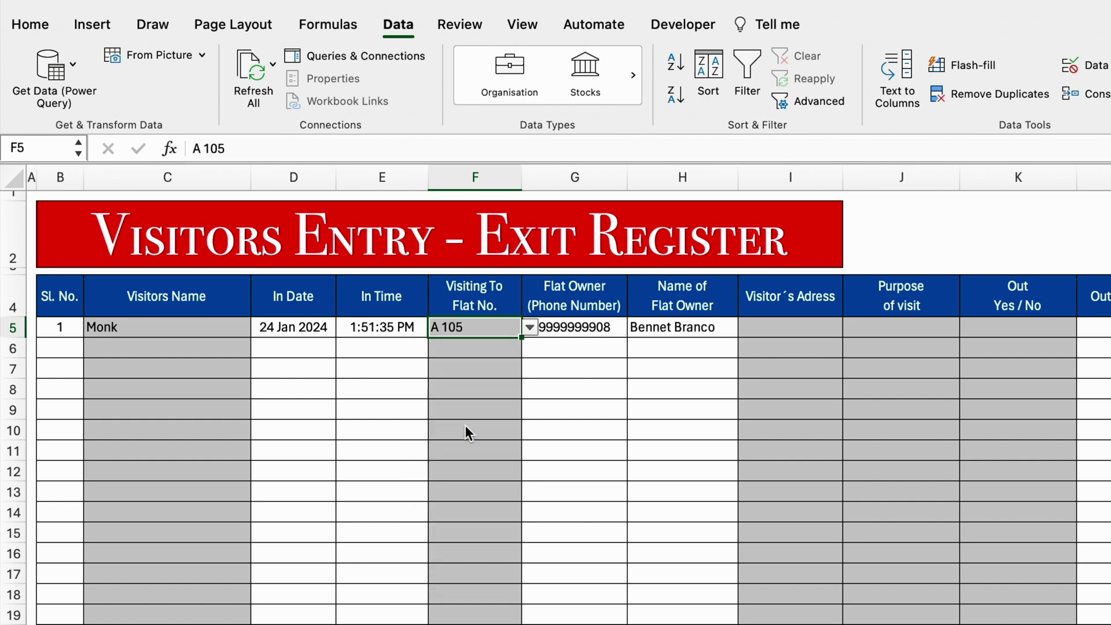
key("Return")
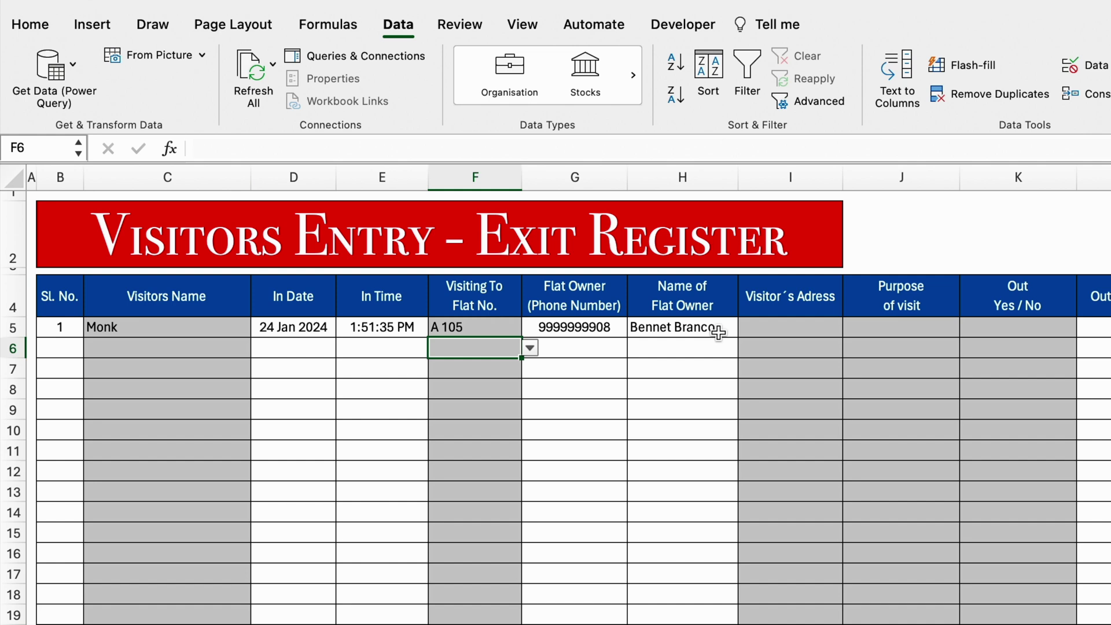
Fill in the visitor's address in cell I5
left_click(778, 326)
type("Mumbai")
key("Tab")
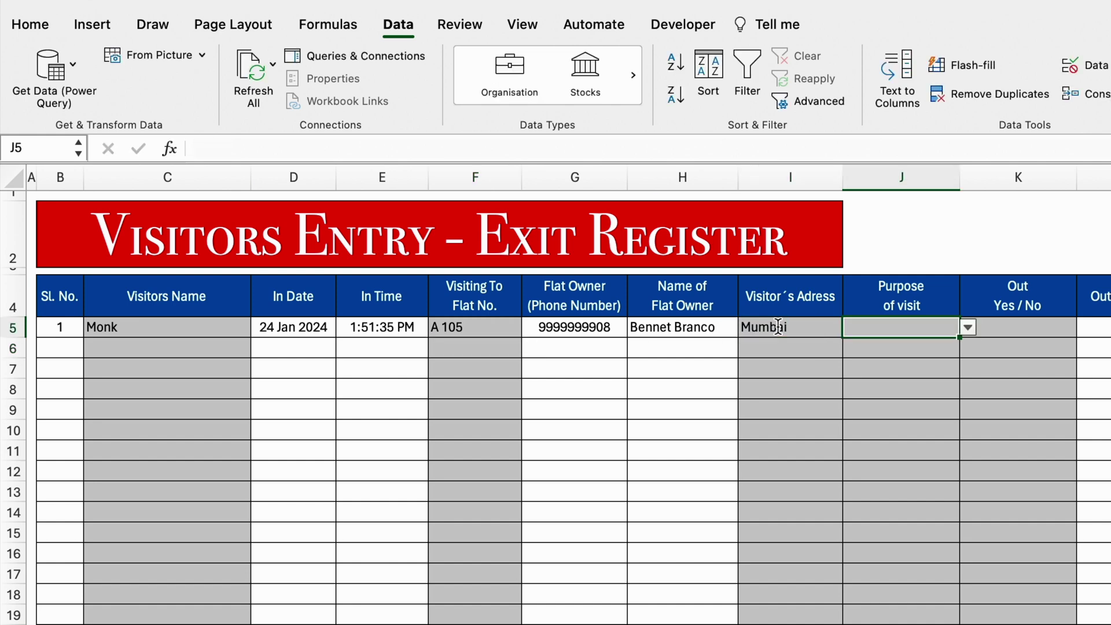
Enter the unlisted purpose of visit "Medicine Delivery" in J5 and accept it as a custom entry
left_click(968, 328)
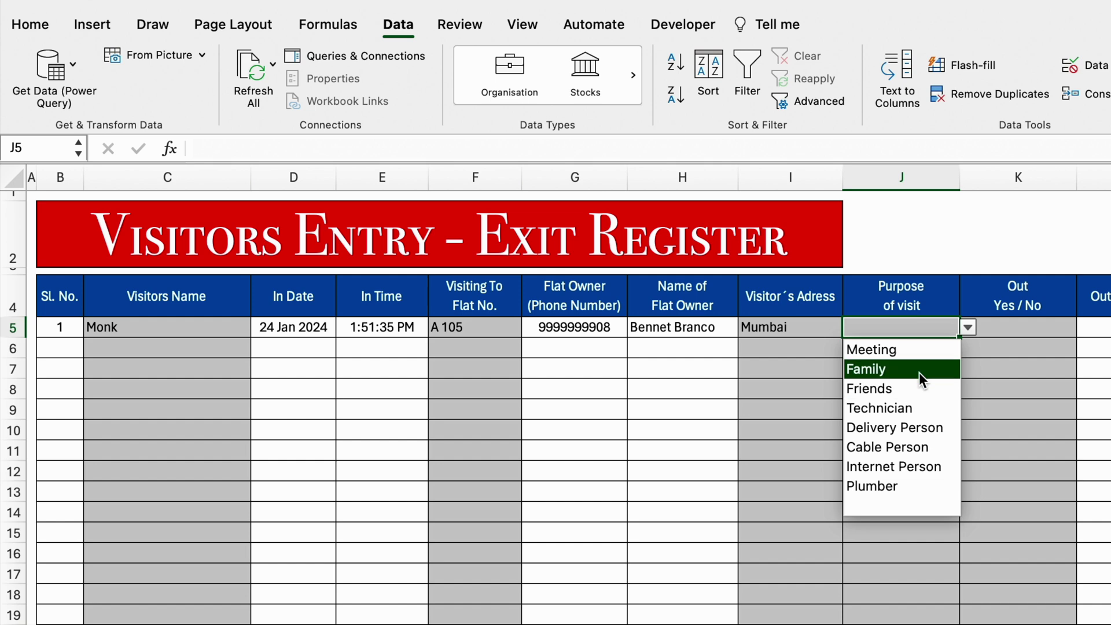
left_click(901, 329)
type("Medicine Delivery")
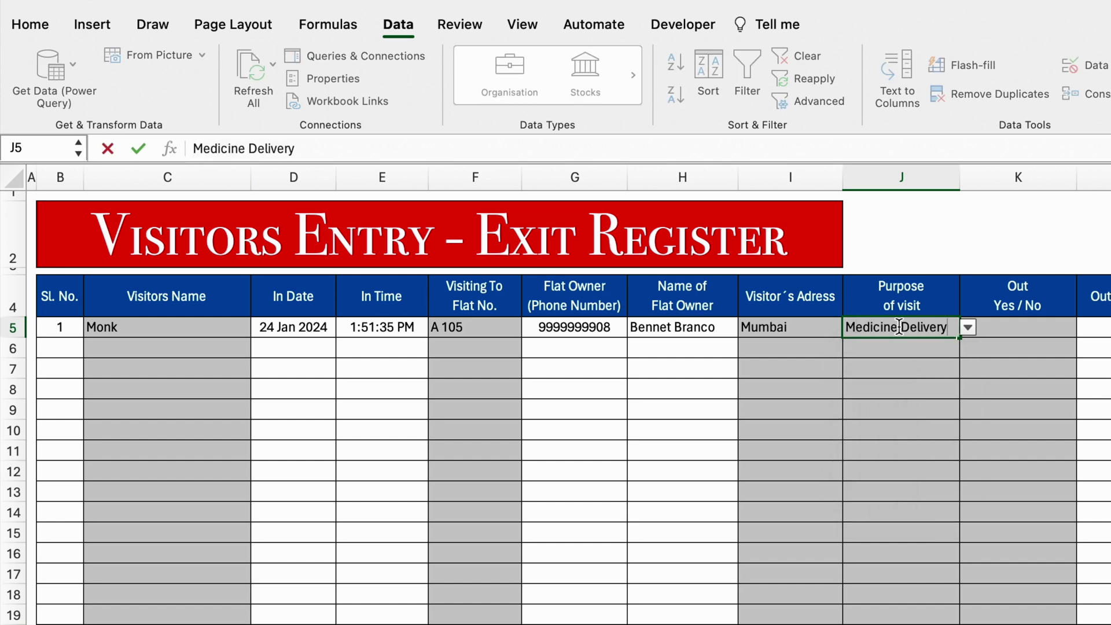
key("Return")
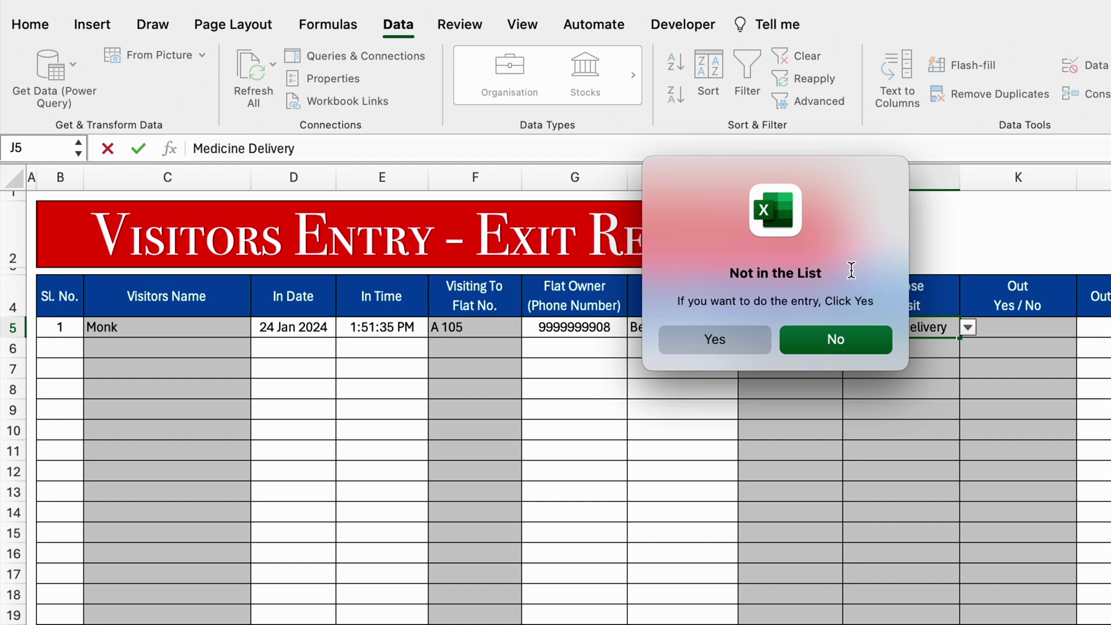
left_click(714, 340)
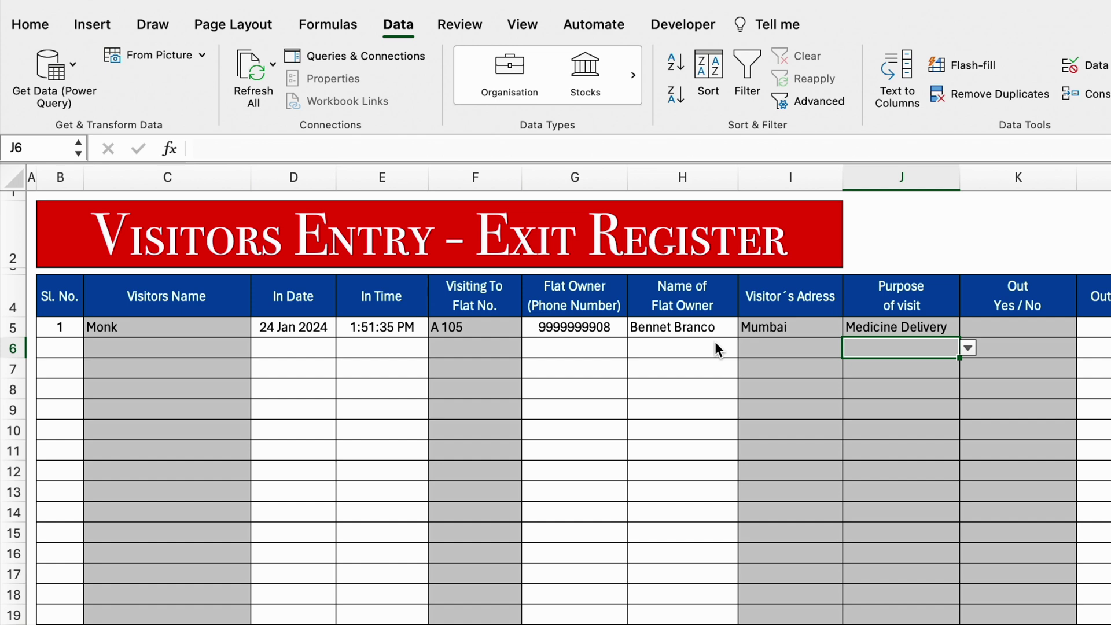
Set the Out Yes / No status in row 5 to No and switch it to Yes
left_click(1002, 328)
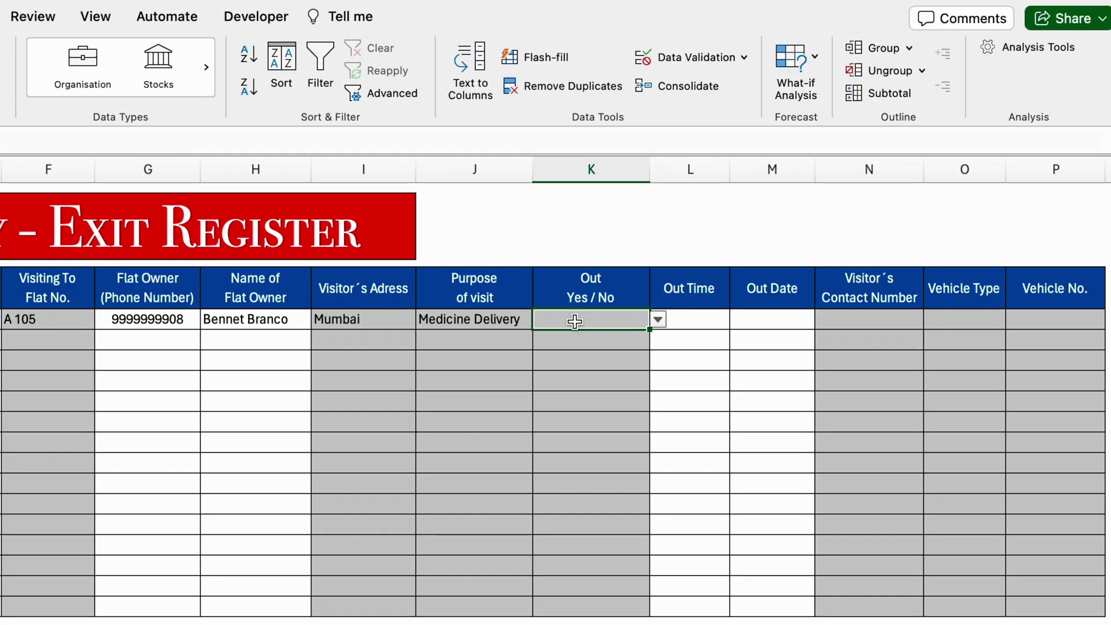
left_click(659, 321)
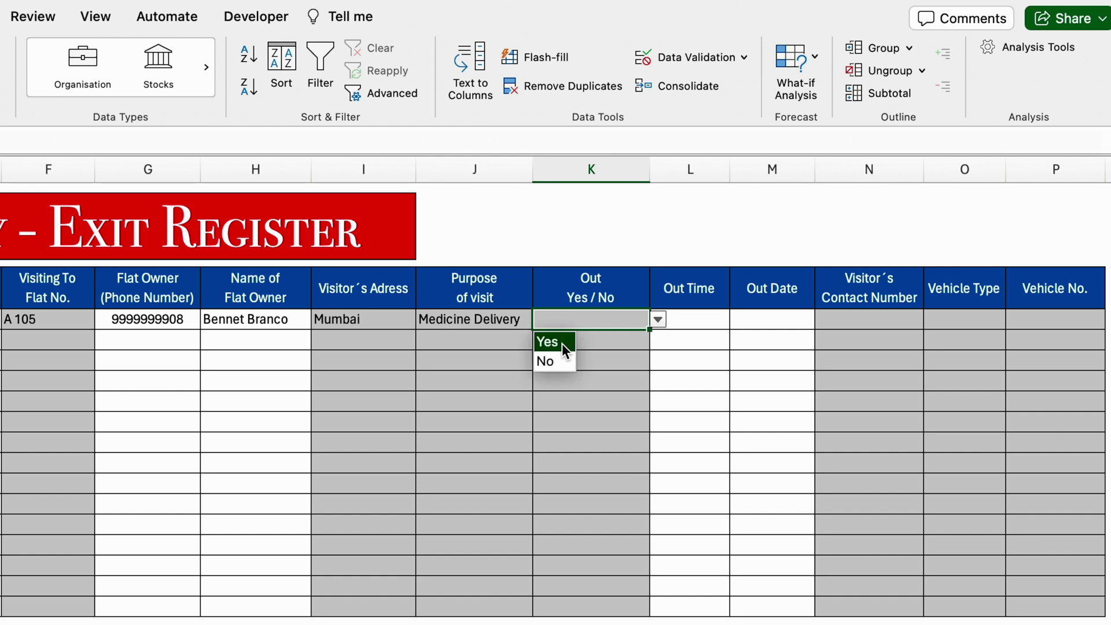
left_click(557, 358)
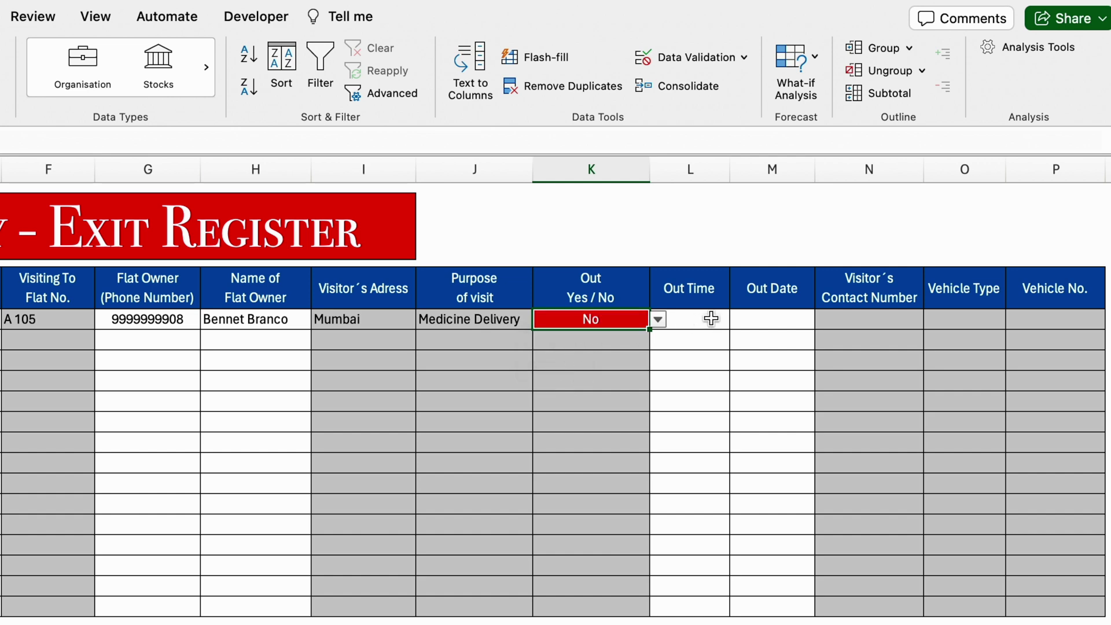
left_click(658, 319)
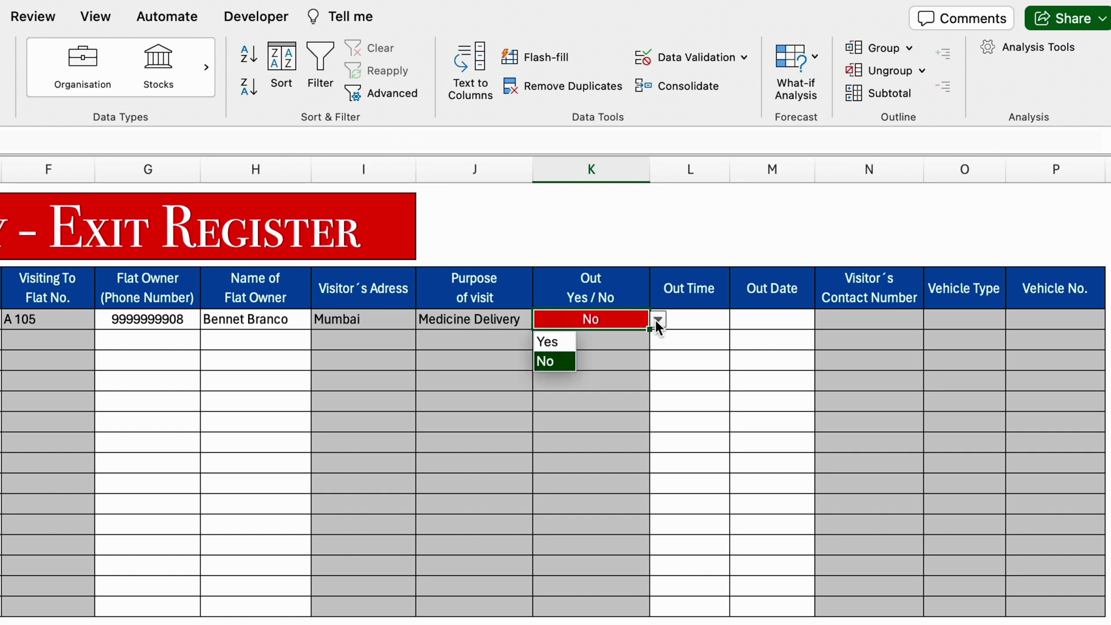
left_click(550, 343)
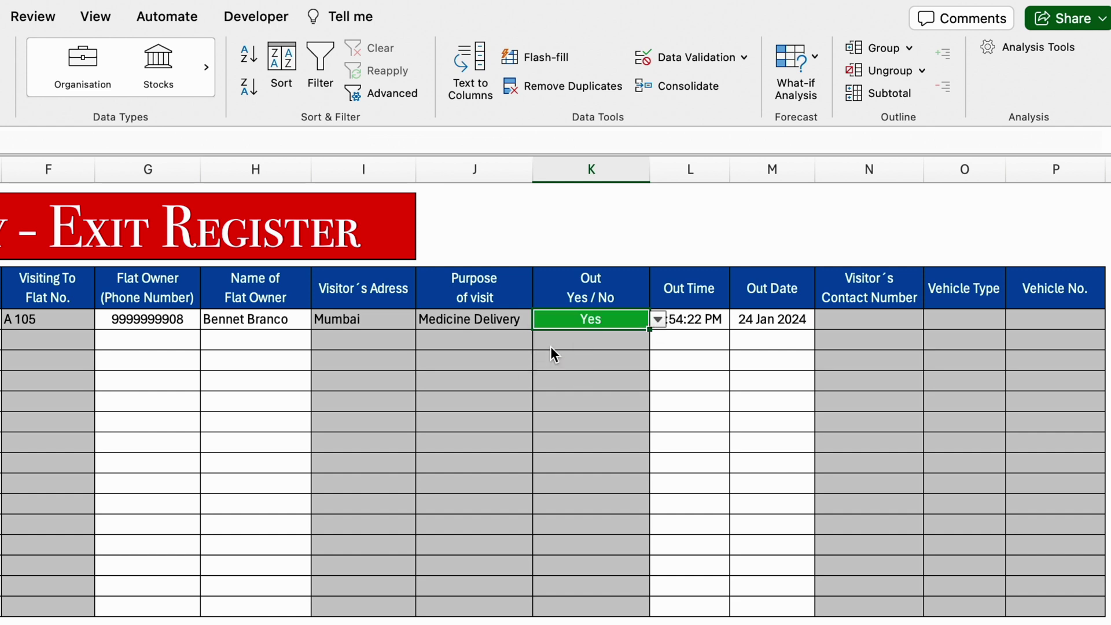
Enter the visitor's contact number in row 5
left_click(887, 324)
type("99999988888")
key("Return")
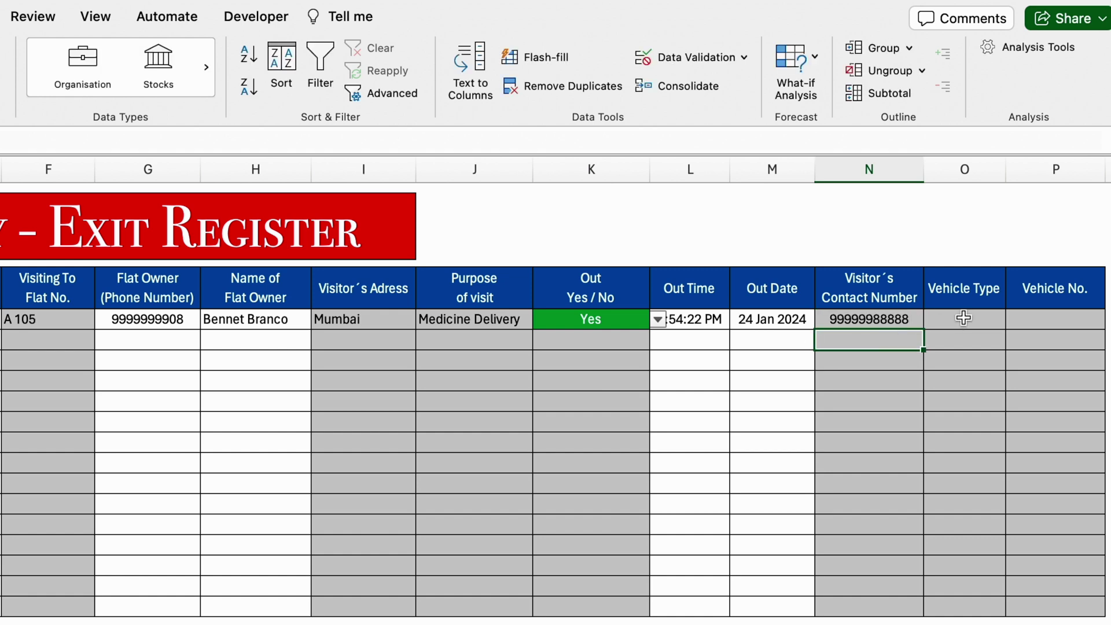
Set the vehicle type in row 5 to 4 Wheeler and enter the vehicle number
left_click(964, 318)
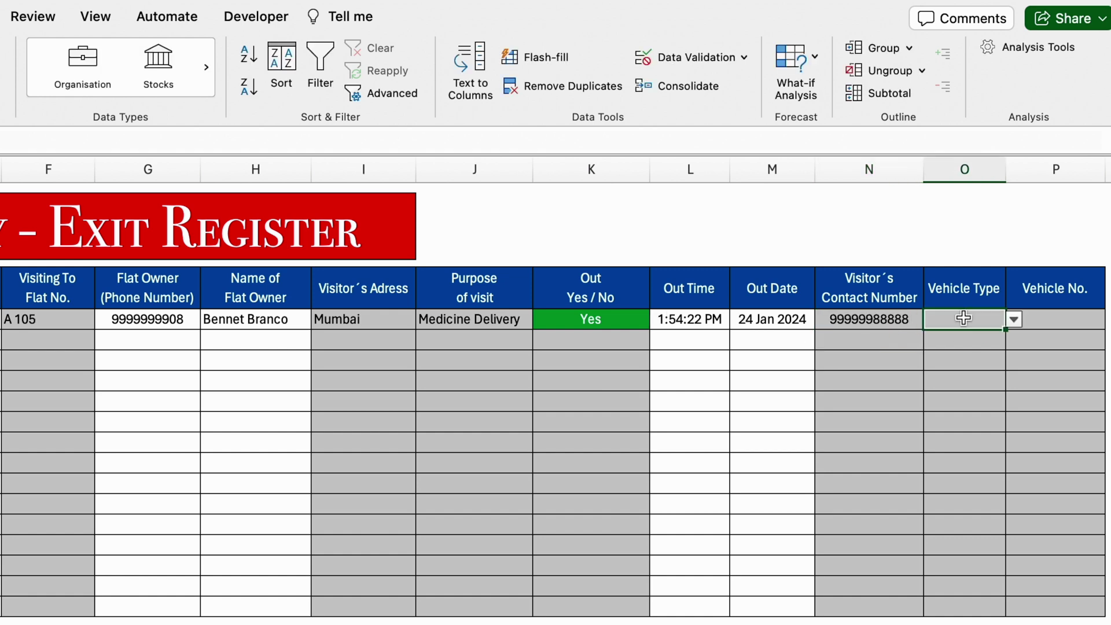
left_click(1014, 320)
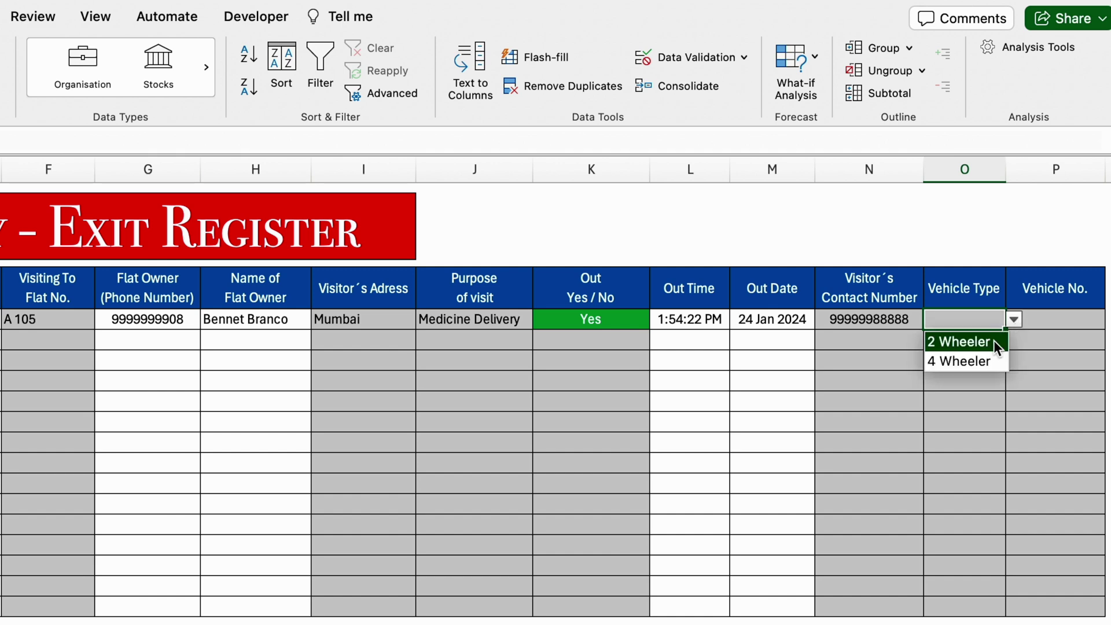
left_click(983, 361)
left_click(1044, 319)
type("999888")
key("Return")
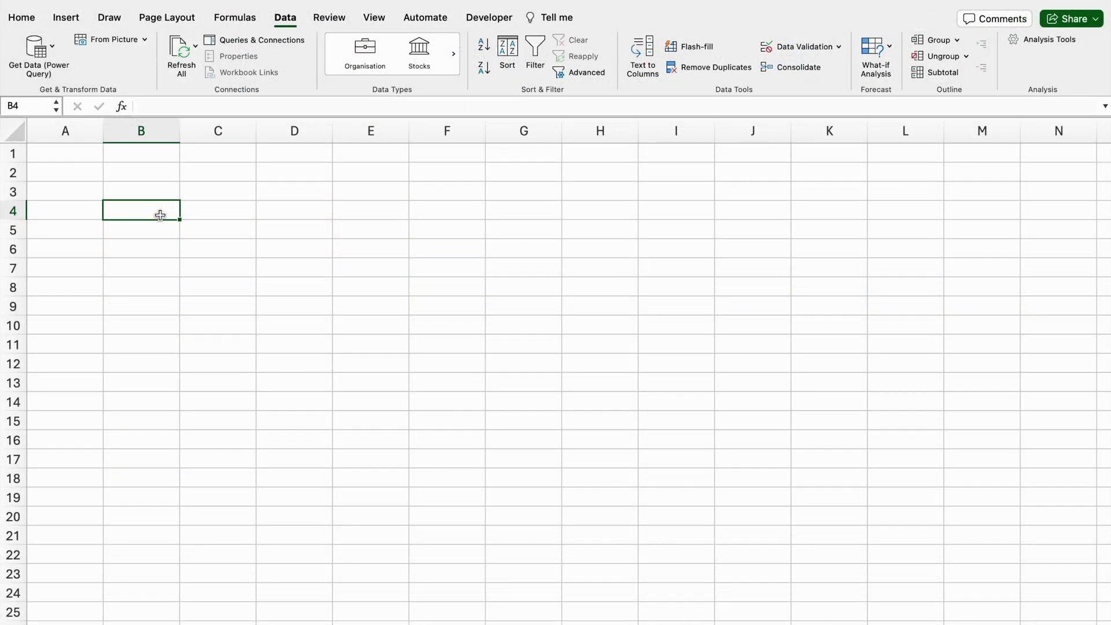
Enter the headers "Sl. No.", "Visitors Name", "In Date" and "In time" in cells B4 to E4 of the blank sheet
type("Sl. No.")
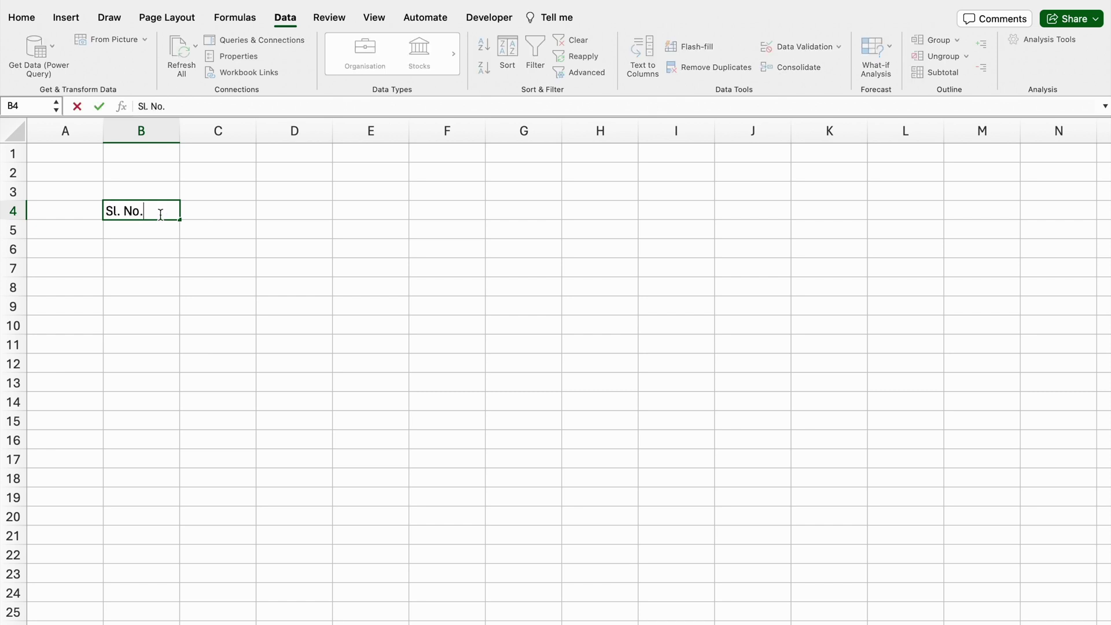
key("Tab")
type("Visitors Name")
key("Tab")
type("In Date")
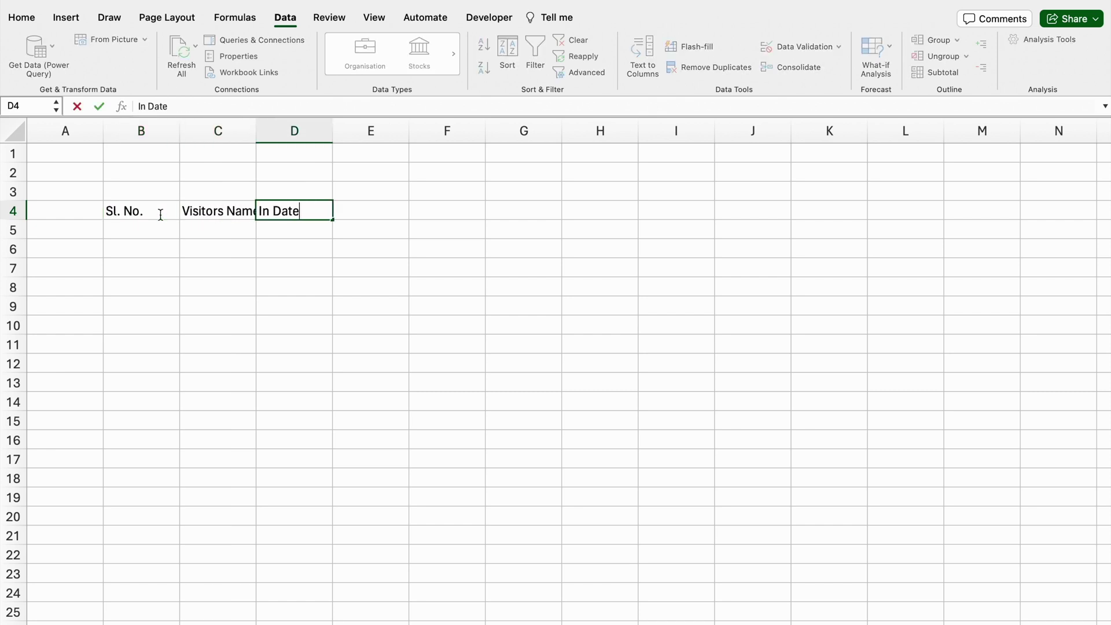
key("Tab")
type("In time")
key("Tab")
Add the two-line headers "Visiting To / Flat No." in F4 and "Flat Owner / (Phone No.)" in G4
type("Vi")
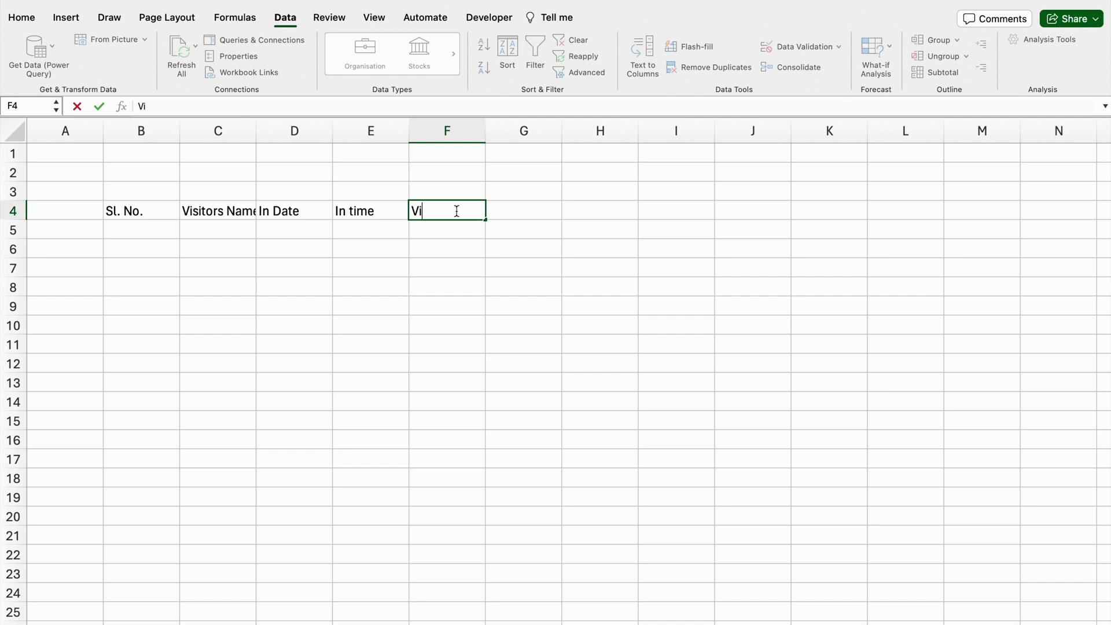
type("siting To")
key("alt+Return")
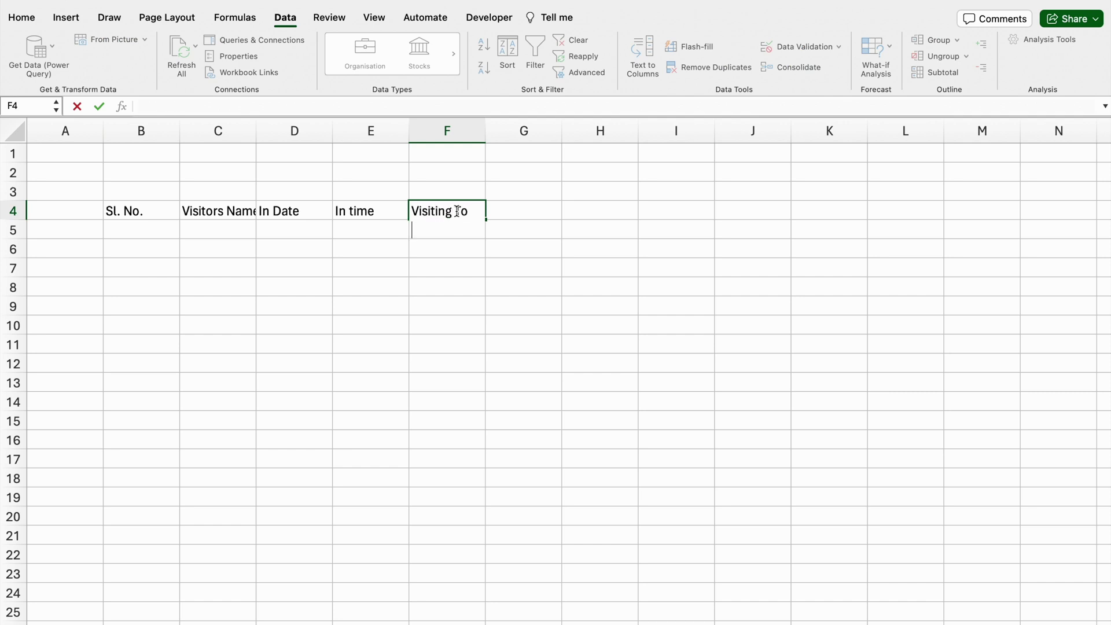
type("Flat No.")
key("Tab")
type("Flat Owner")
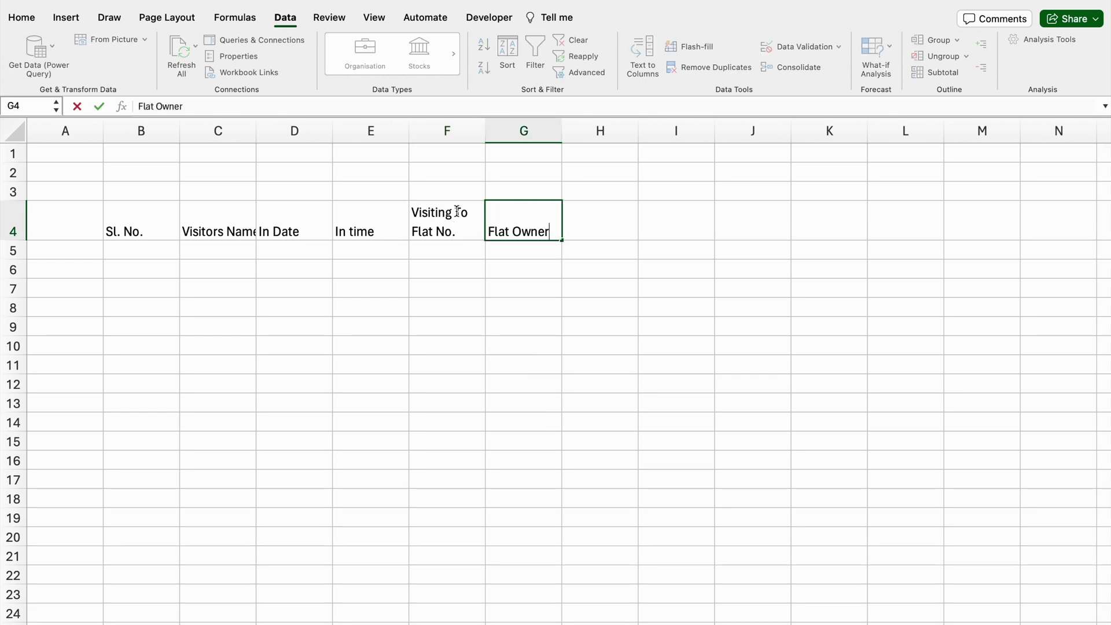
key("alt+Return")
type("(Phone No.")
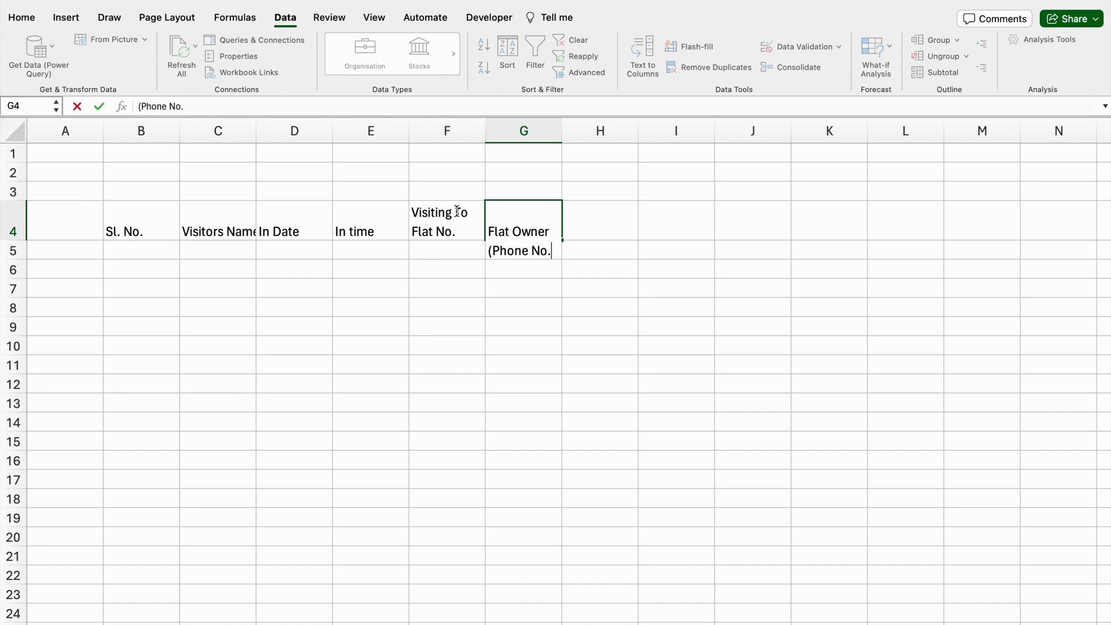
type(")")
key("Tab")
Enter the two-line header "Name of / Flat Owner" in H4, "Visitor´s Address" in I4 and "Purpose of Visit" in J4
type("Name of")
key("alt+Return")
type("Flat Ow")
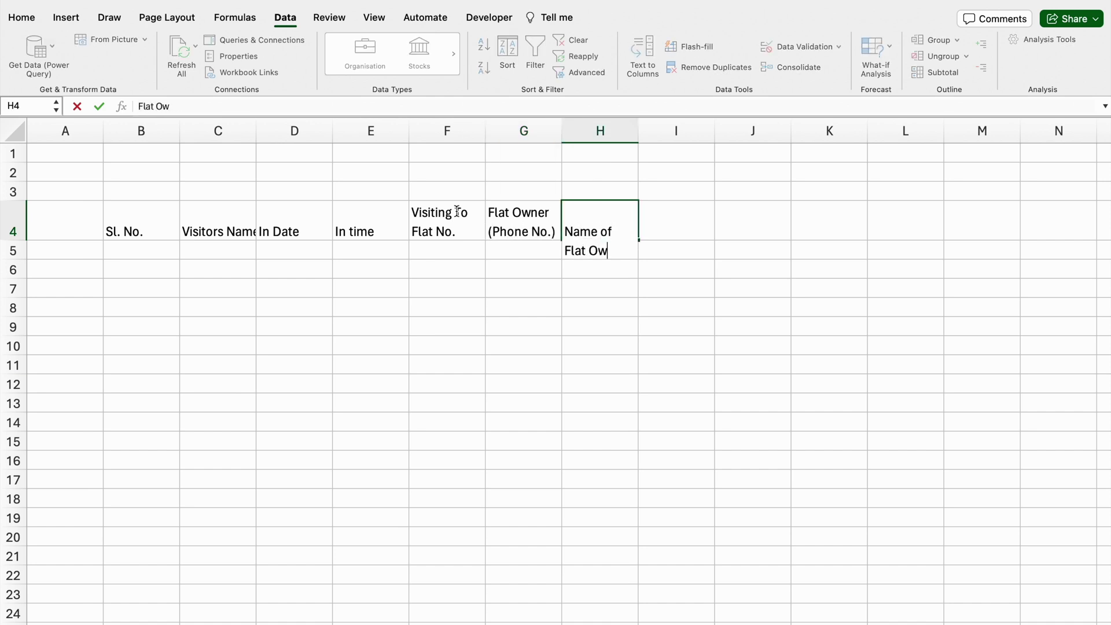
type("ner")
key("Tab")
type("Visitor´s Address")
key("Tab")
type("Purpose of Visit")
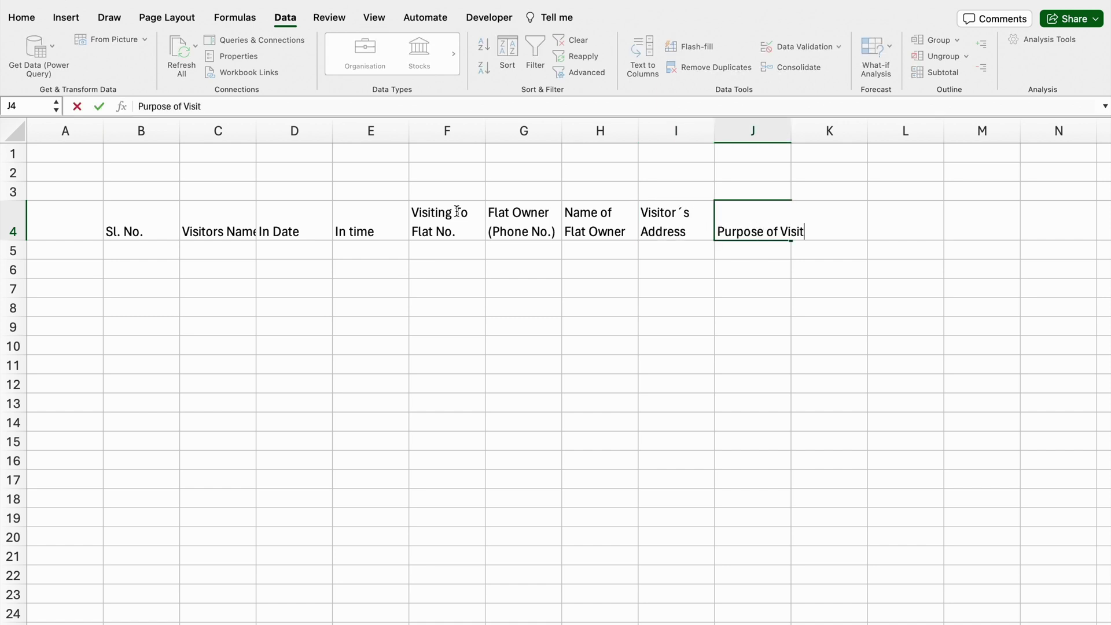
key("Tab")
Enter the two-line header "Out / Yes/No" in K4, "Out Time" in L4 and "Out Date" in M4
type("Out")
key("alt+Return")
type("Yes/No")
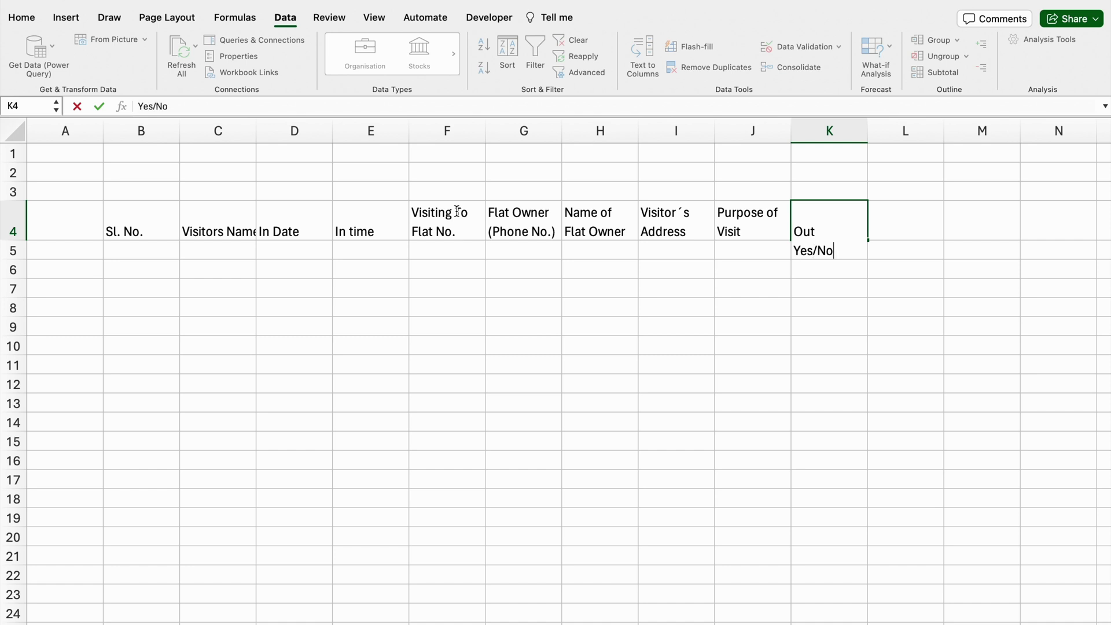
key("Tab")
type("Out Time")
key("Tab")
type("Out Date")
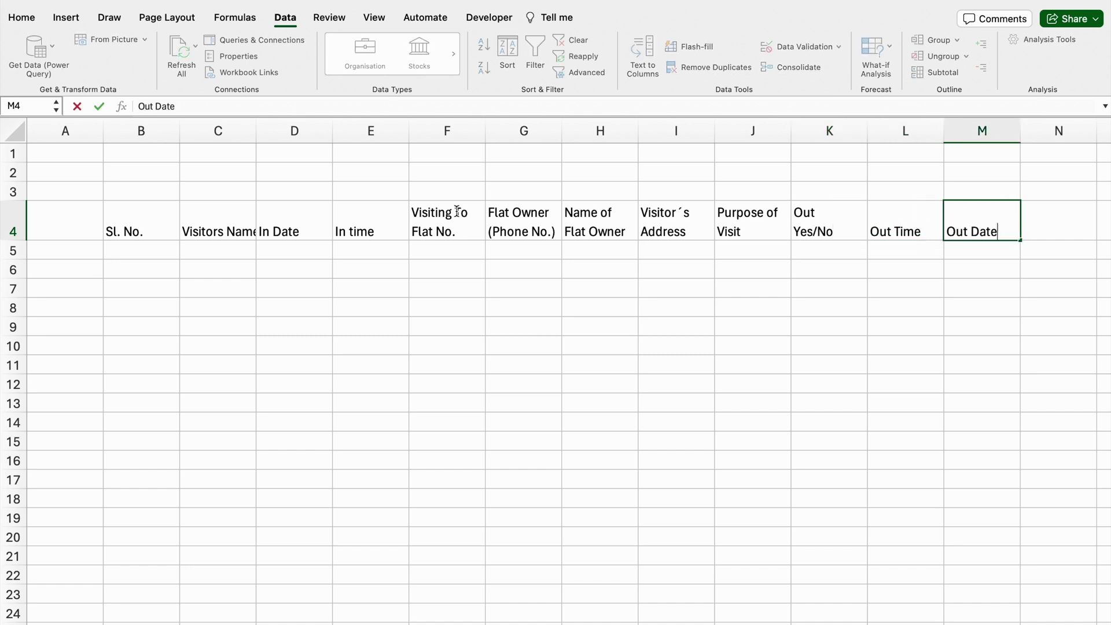
key("Tab")
Enter the headers "Visitors Contact No.", "Vehichle Type" and "Vehichle No." in cells N4 to P4
scroll(555, 371, "right", 5)
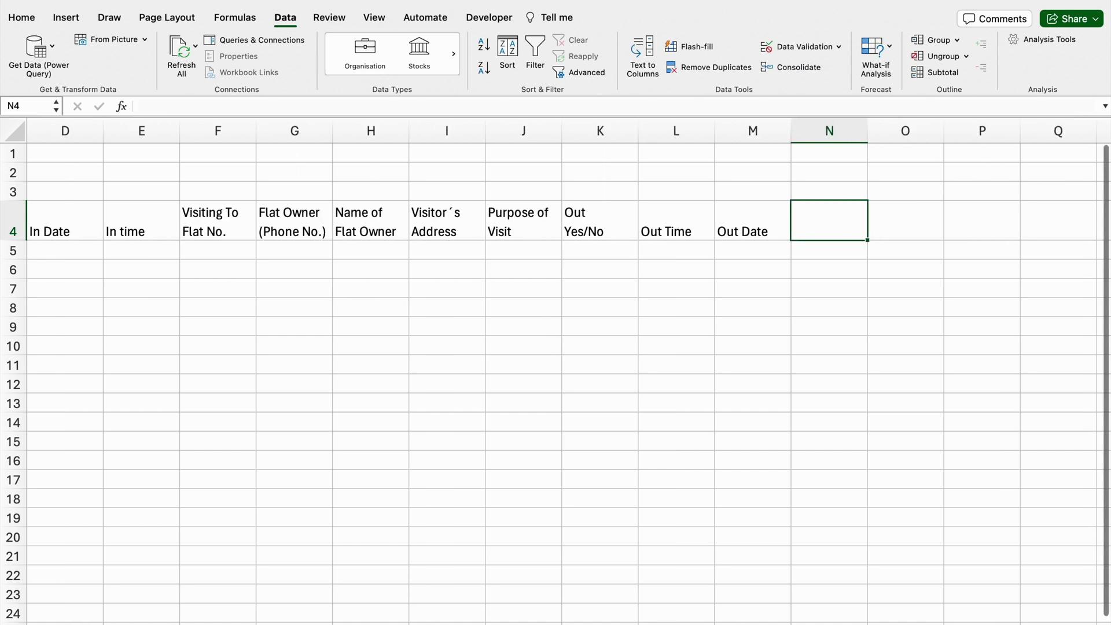
type("Visitors Contact No.")
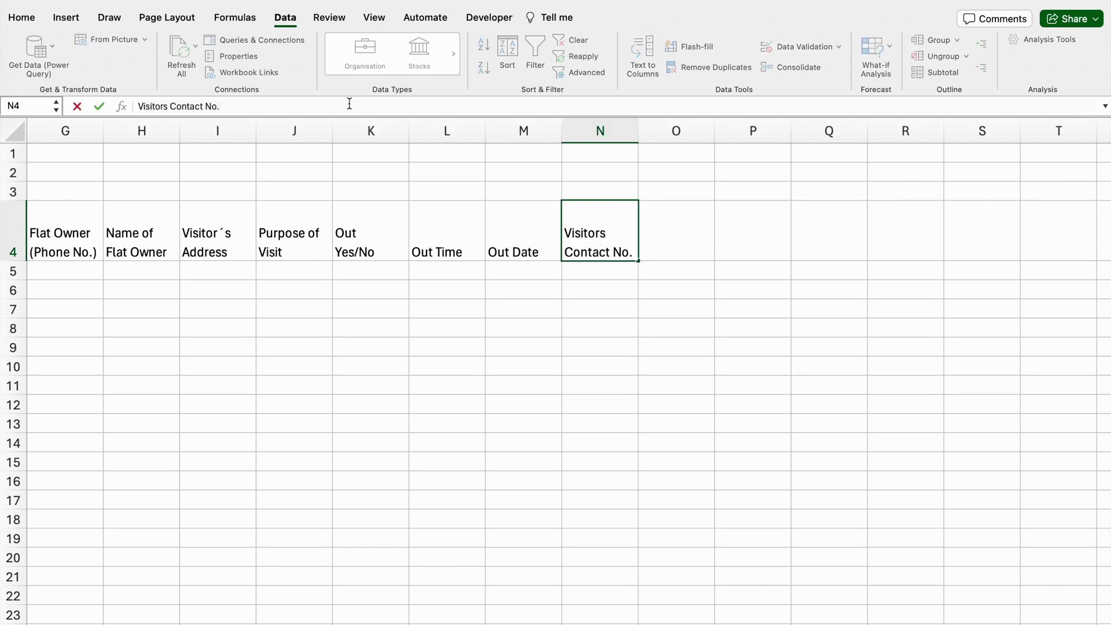
key("Tab")
type("Vehichle Type")
key("Tab")
type("Ve")
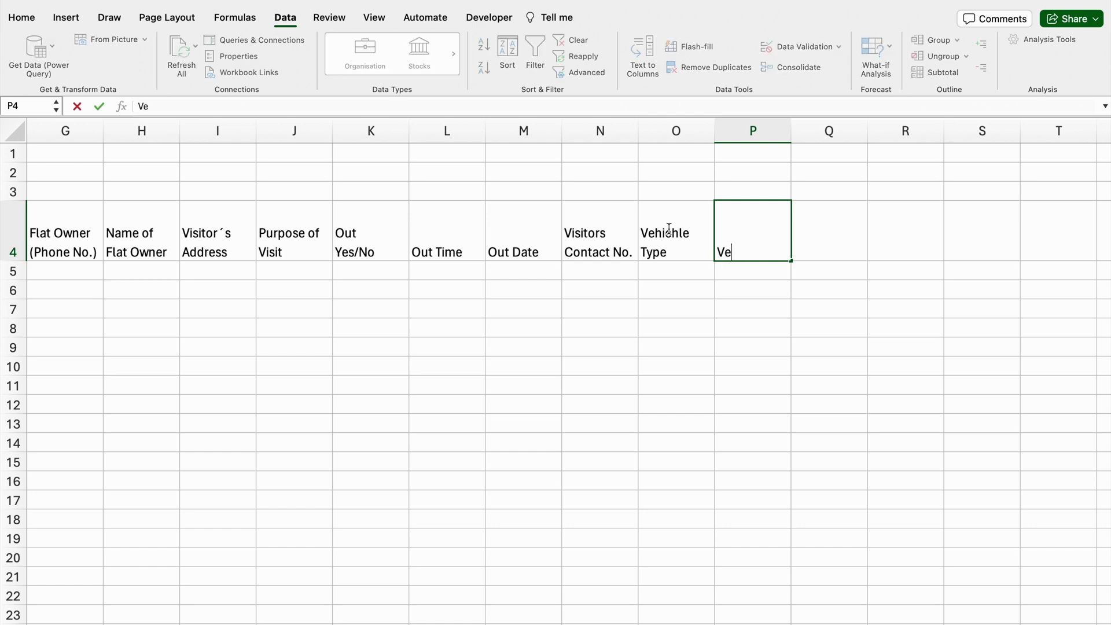
type("hichle No.")
key("Tab")
Middle-align all cells of the sheet vertically and centre the row 4 headers horizontally
scroll(764, 367, "left", 6)
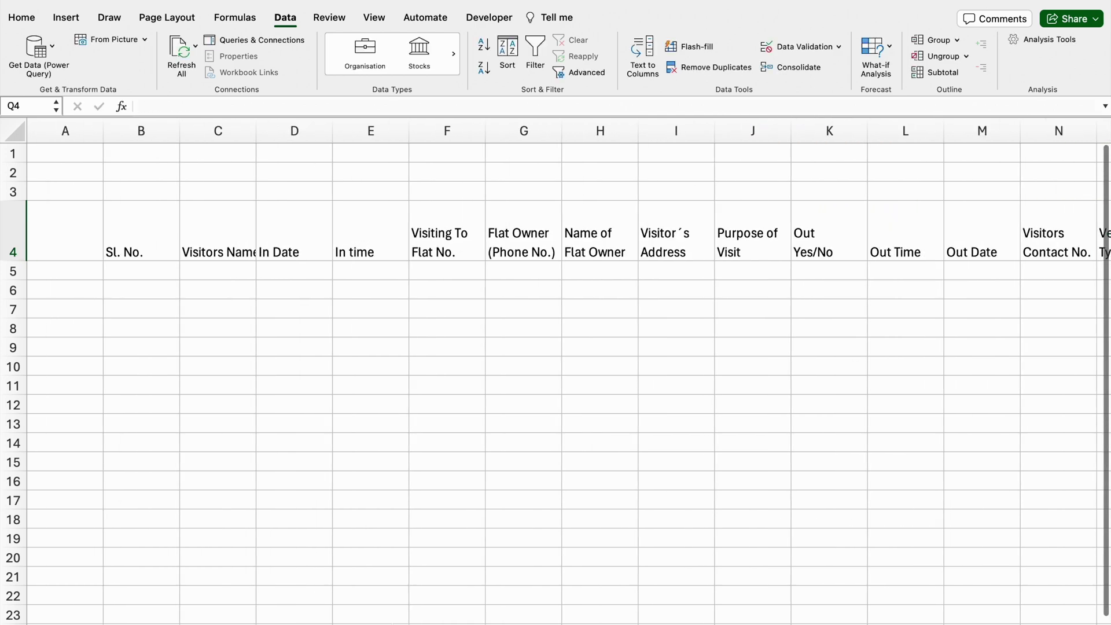
left_click(14, 130)
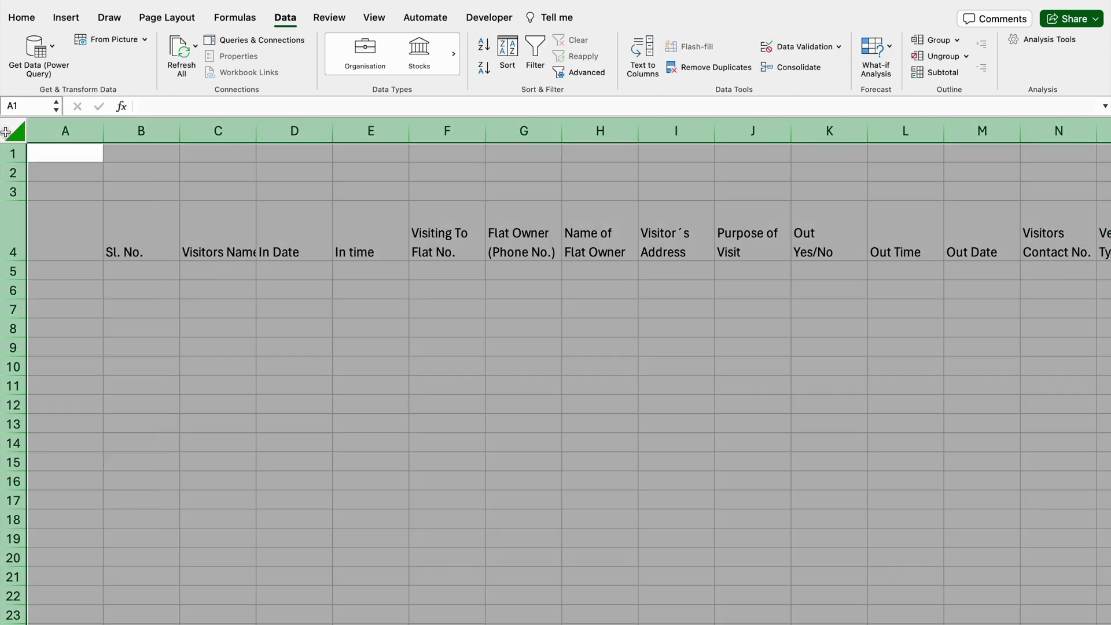
left_click(20, 15)
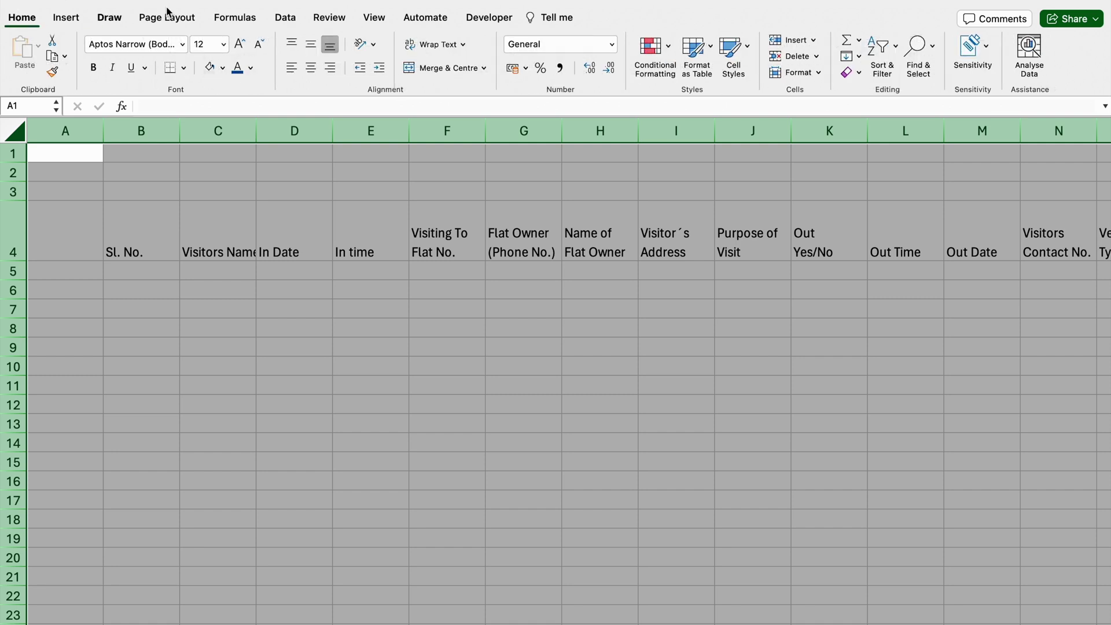
left_click(311, 44)
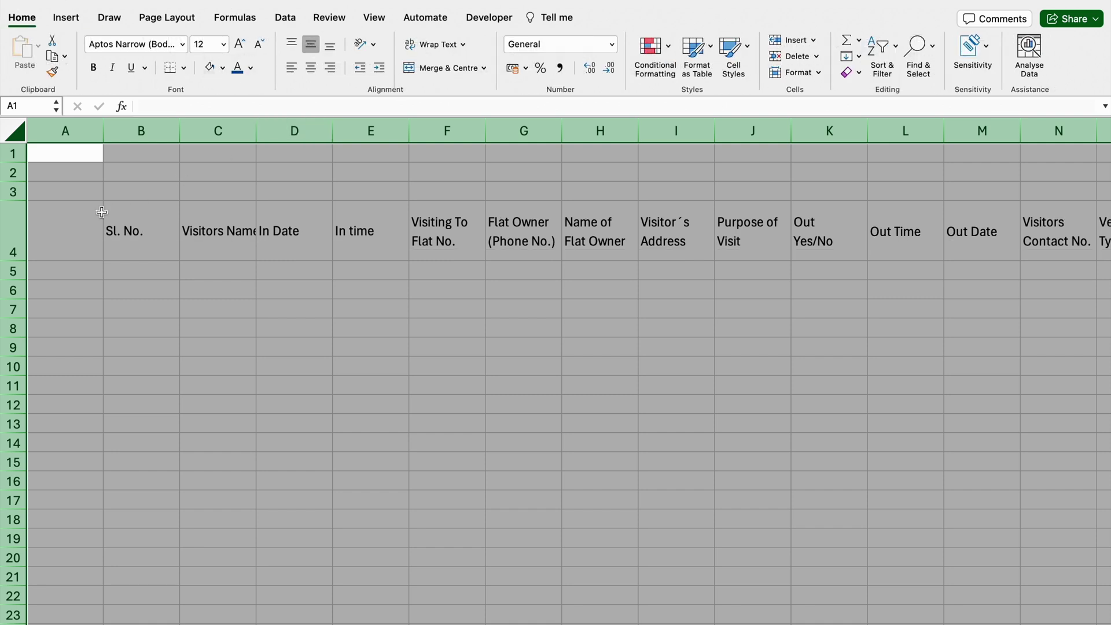
left_click(11, 226)
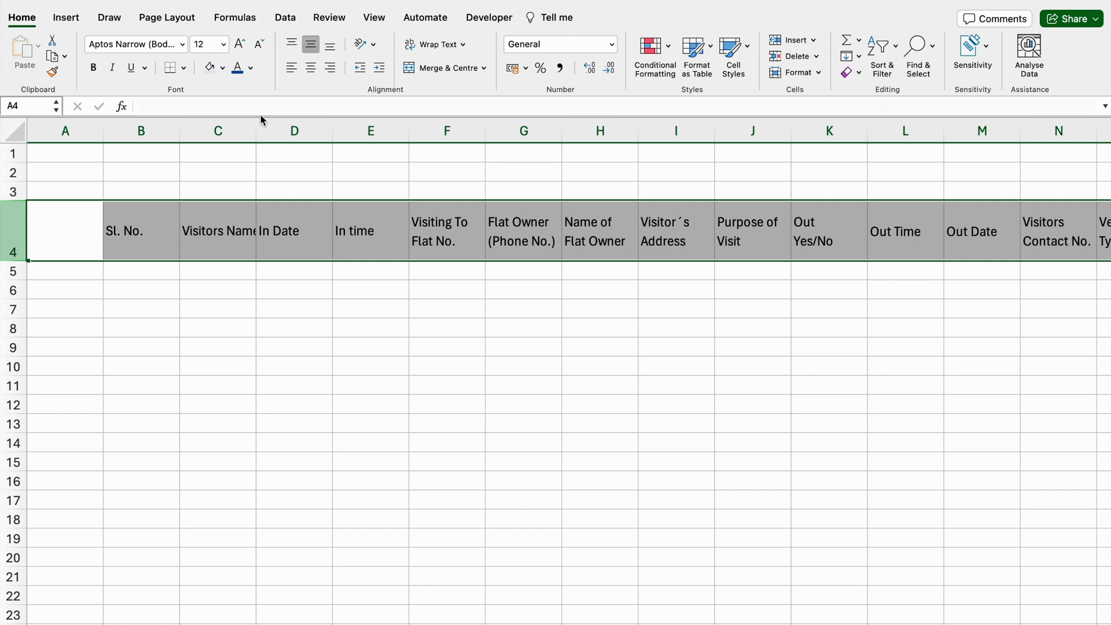
left_click(311, 68)
Narrow column A to a thin margin and fill the header cells B4:P4 with standard blue
left_click(218, 153)
left_click_drag(103, 131, 35, 144)
left_click_drag(70, 234, 677, 231)
left_click(222, 68)
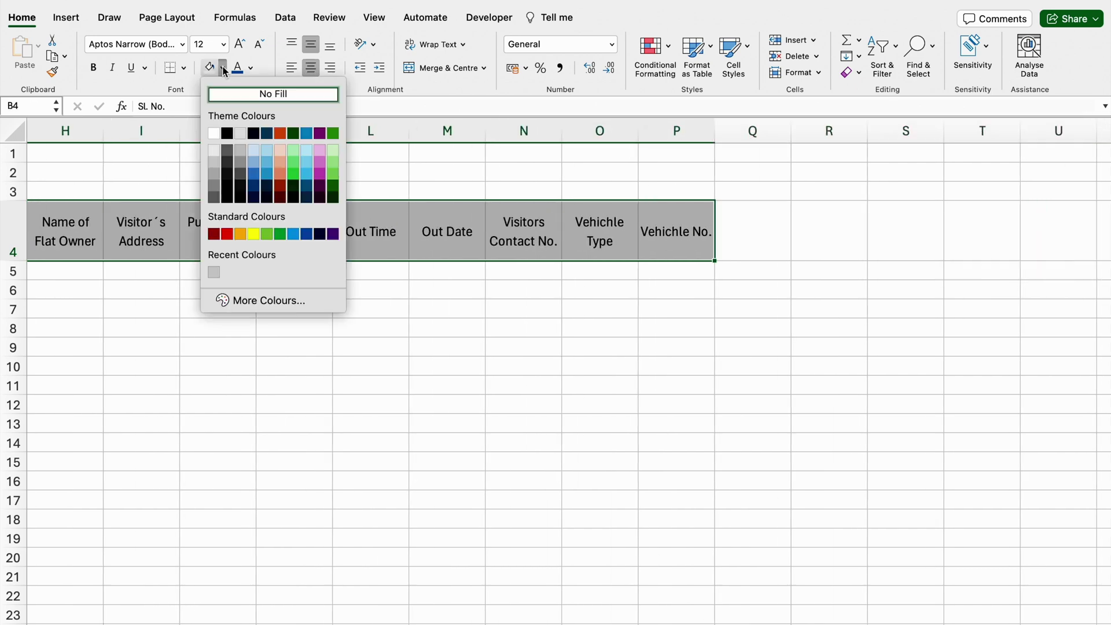
left_click(312, 233)
Set the header text in B4:P4 to white and apply All Borders to those cells
left_click(250, 67)
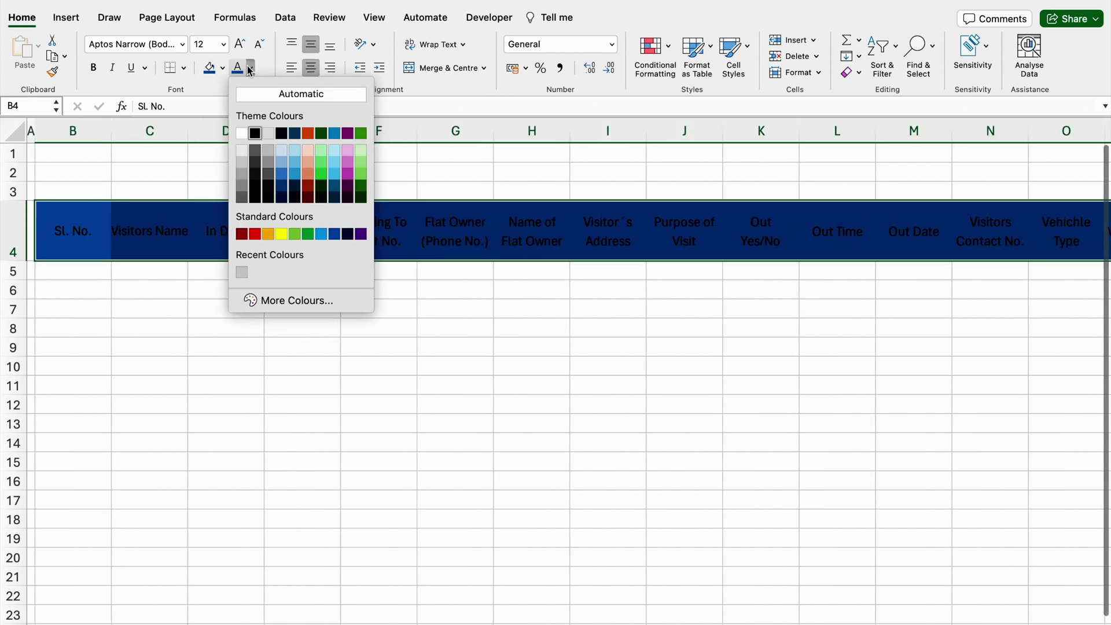
left_click(243, 134)
left_click(183, 68)
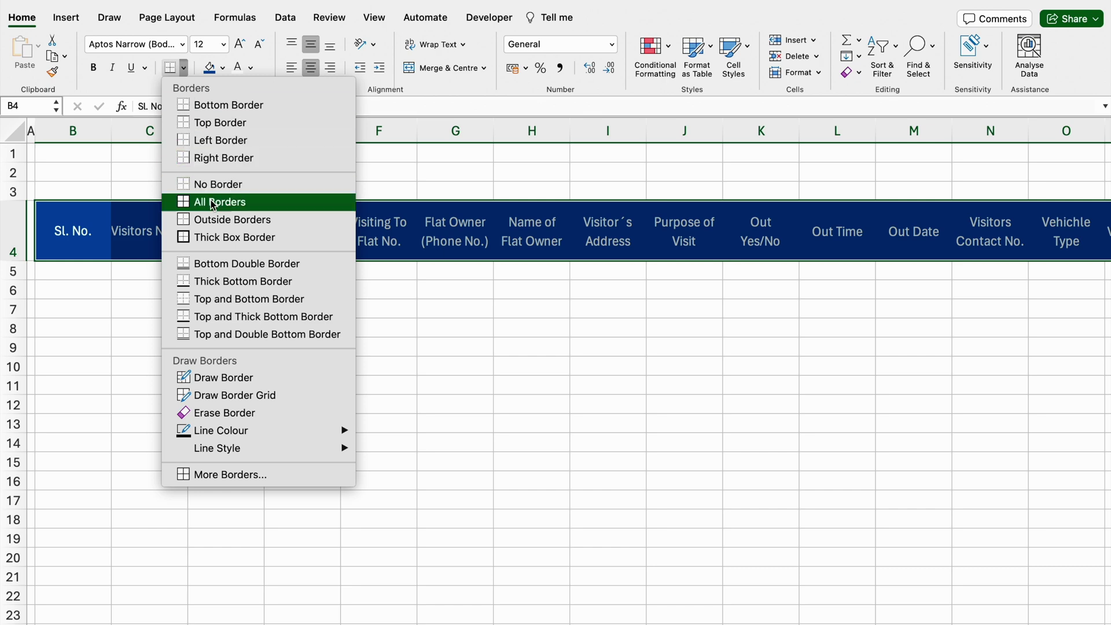
left_click(191, 201)
Merge and centre cells B2:I2 for the title and fill the merged cell with red
left_click_drag(62, 166, 515, 159)
left_click(449, 71)
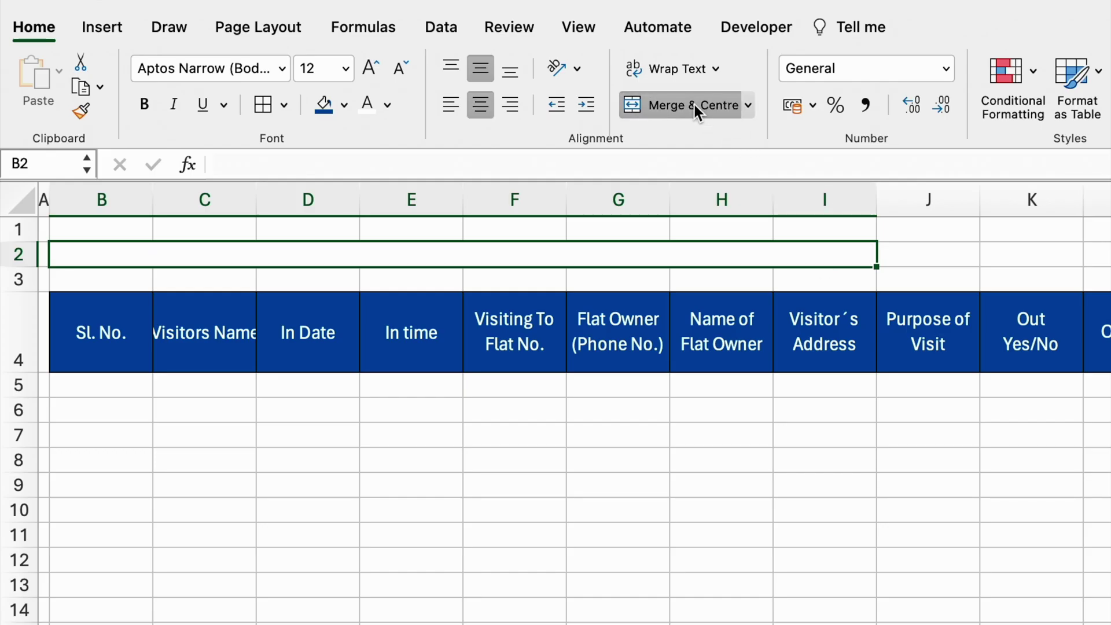
left_click(344, 105)
left_click(352, 366)
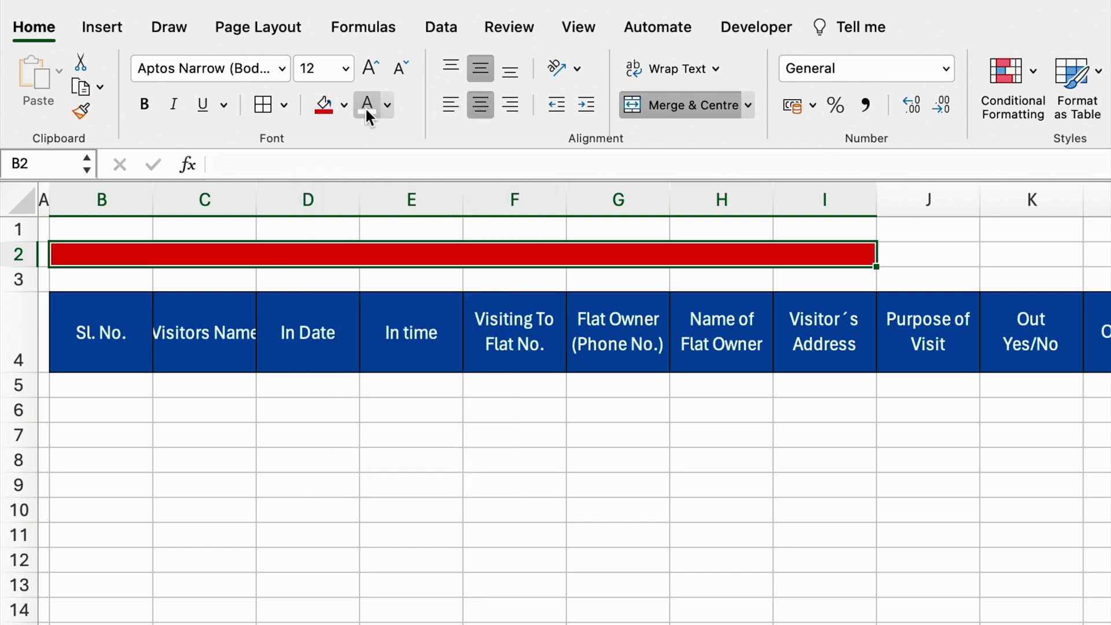
Enter the title "Visitors Entry - Exit Register" in B2, making row 2 taller and rows 1 and 3 very thin
type("Visito")
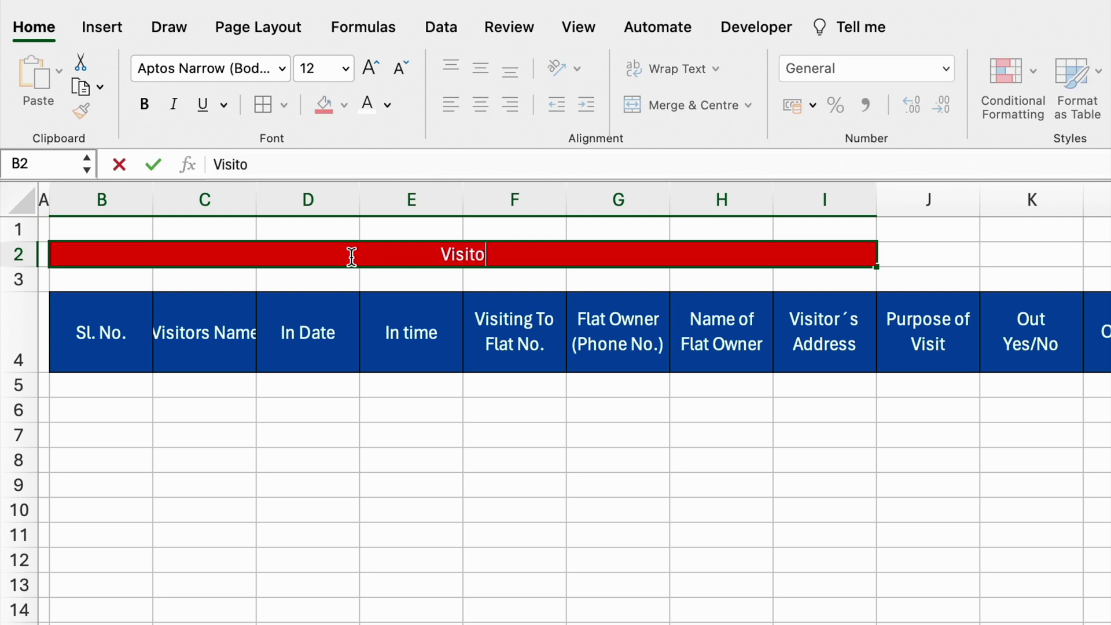
type("rs Entry - Exit Register")
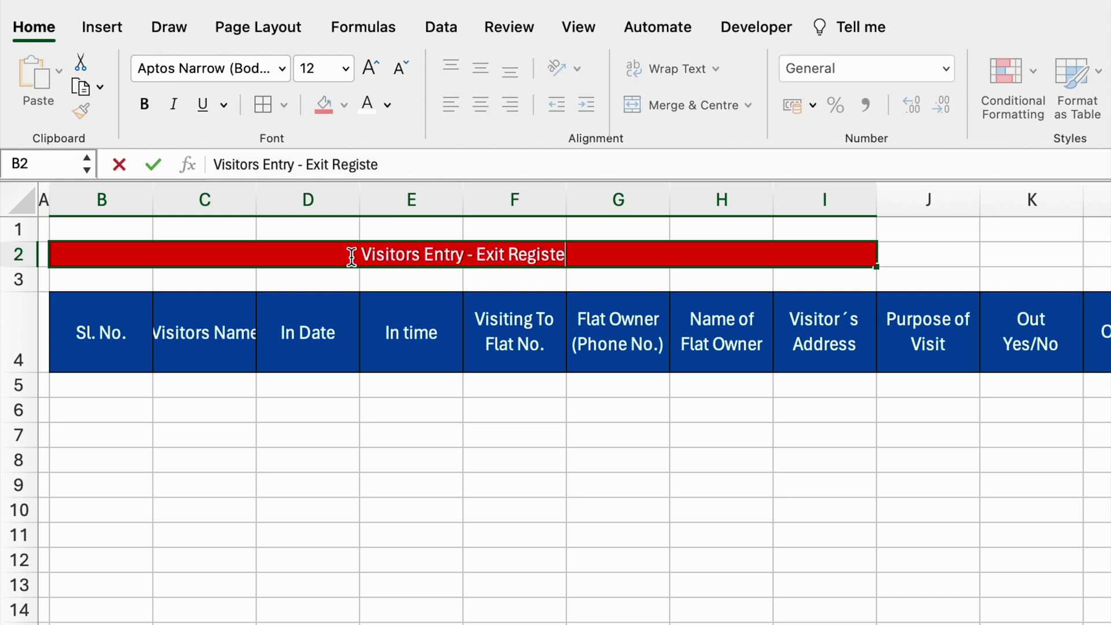
key("Return")
left_click_drag(37, 266, 24, 317)
left_click_drag(24, 241, 22, 227)
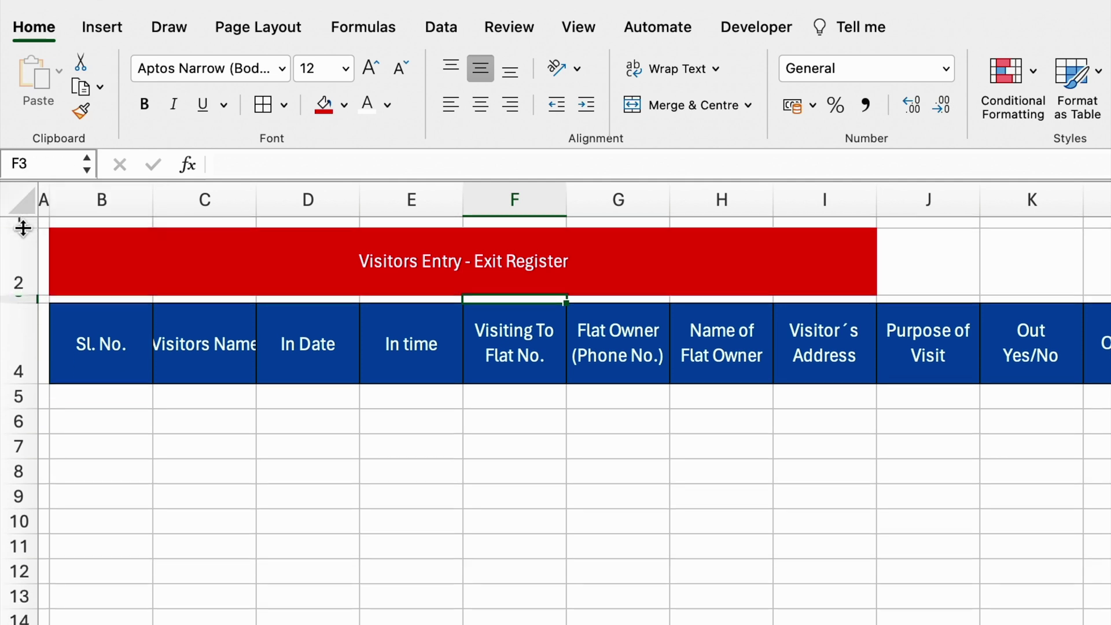
Enlarge the title in B2 to font size 28 and set its font to Bodoni 72 Smallcaps
left_click(260, 261)
left_click(368, 69)
left_click(368, 68)
left_click(368, 68)
left_click(368, 68)
left_click(368, 69)
left_click(368, 68)
left_click(368, 69)
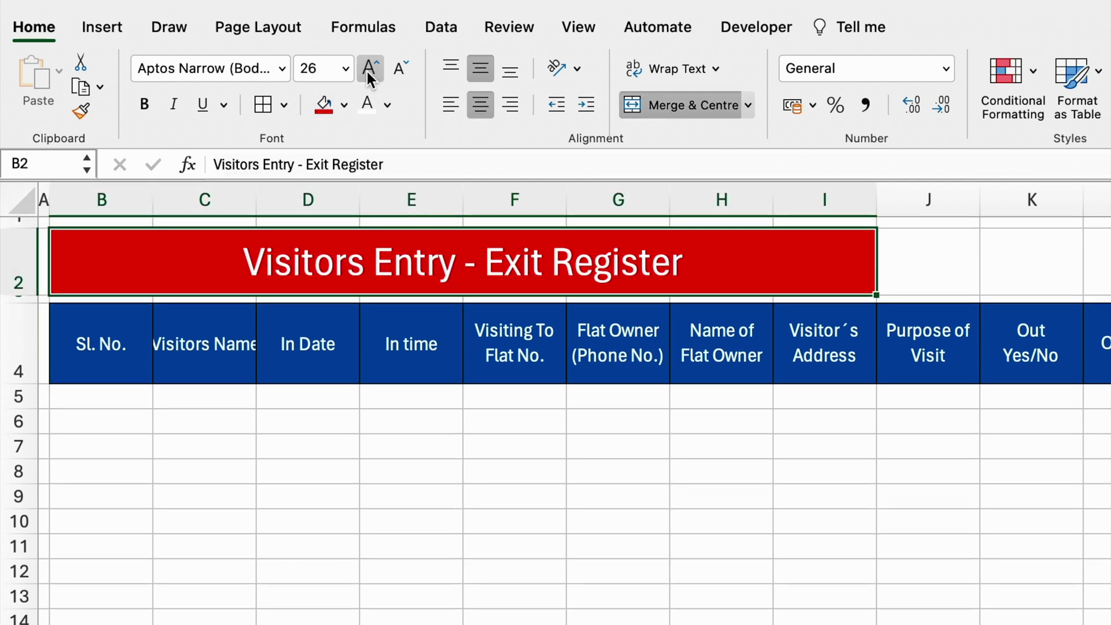
left_click(368, 69)
left_click(282, 69)
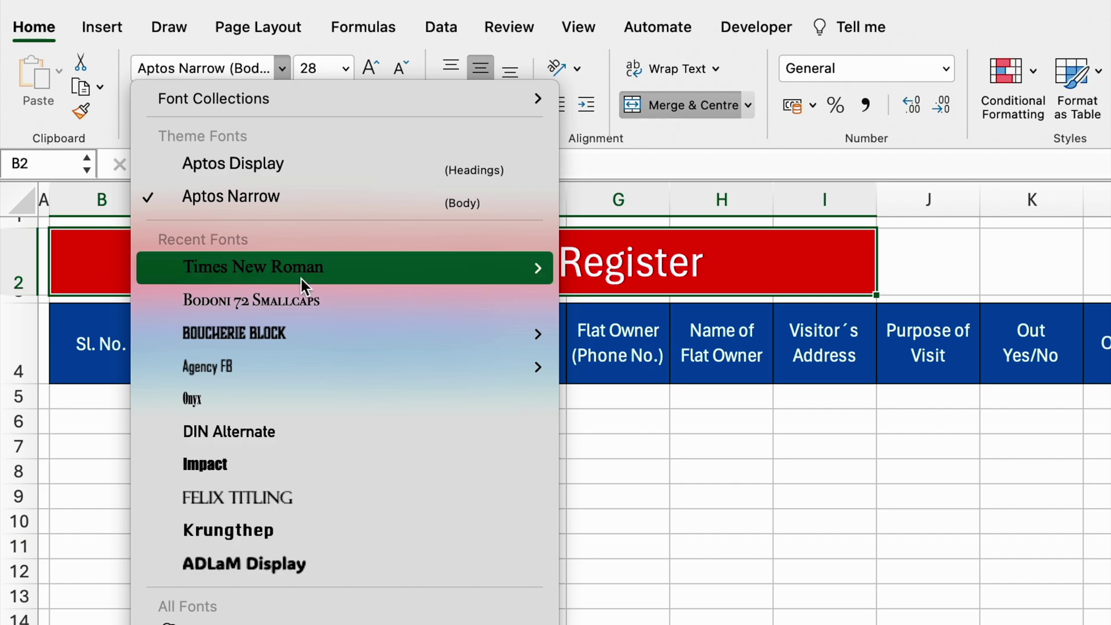
left_click(301, 300)
Apply borders to all cells of the register table B4:P19
left_click_drag(101, 344, 409, 391)
left_click_drag(281, 269, 1054, 512)
left_click(181, 71)
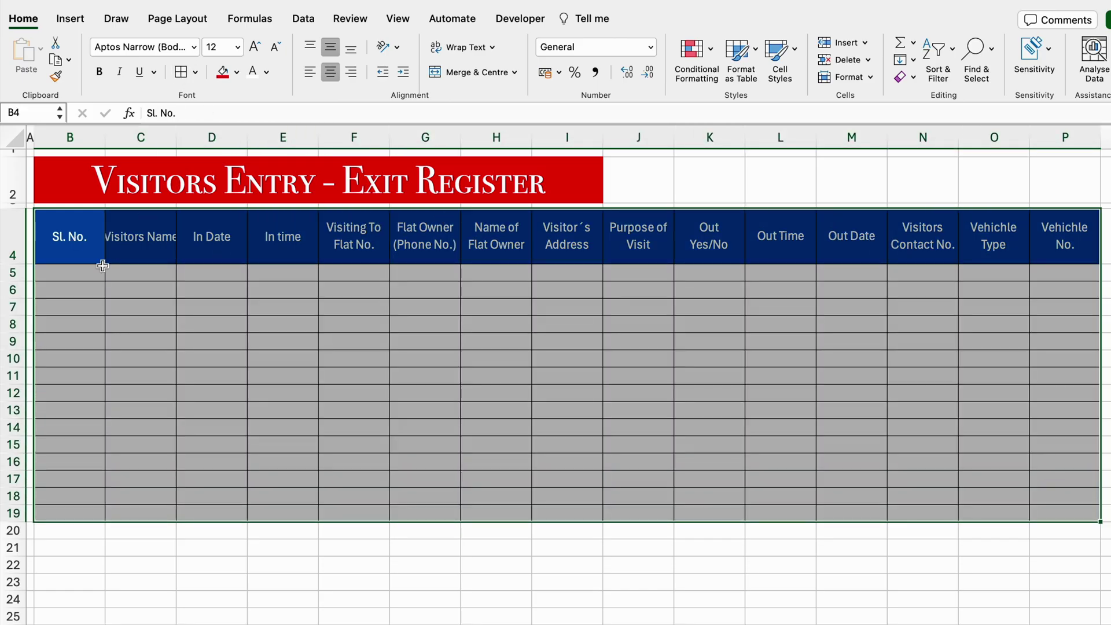
Enter the serial number formula =SEQUENCE(COUNTA(C5:C1048576)) in B5
left_click(83, 274)
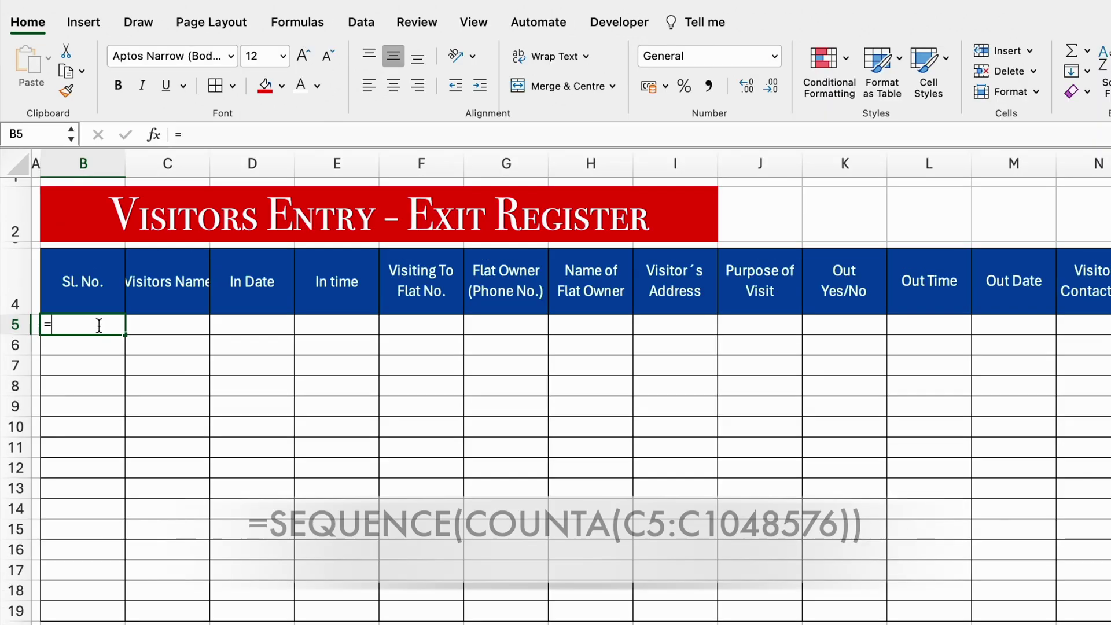
type("=s")
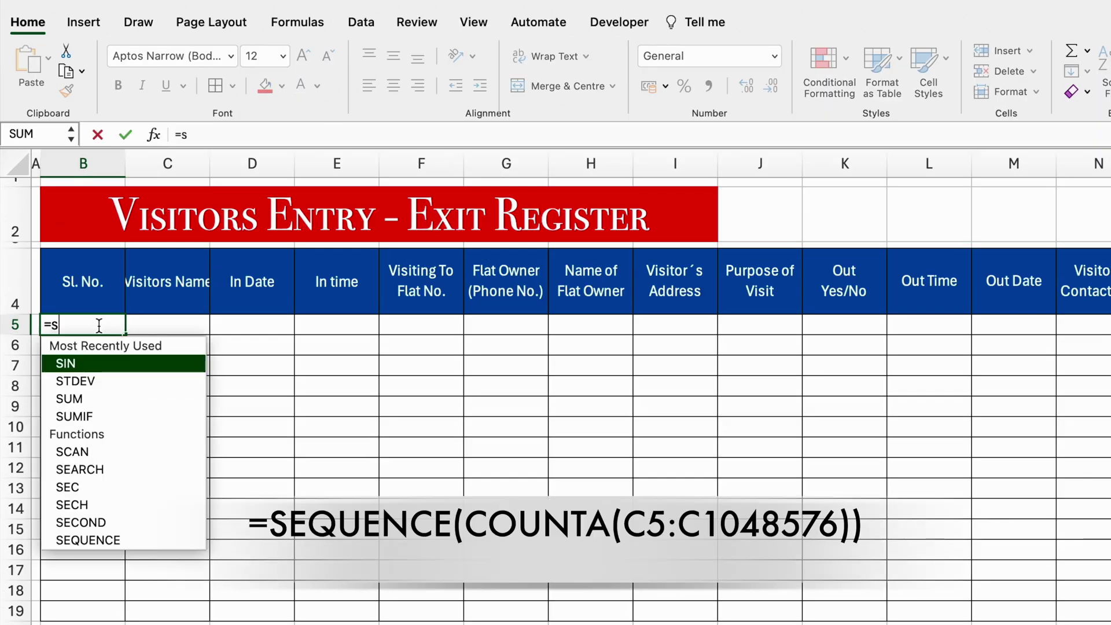
type("eq")
key("Tab")
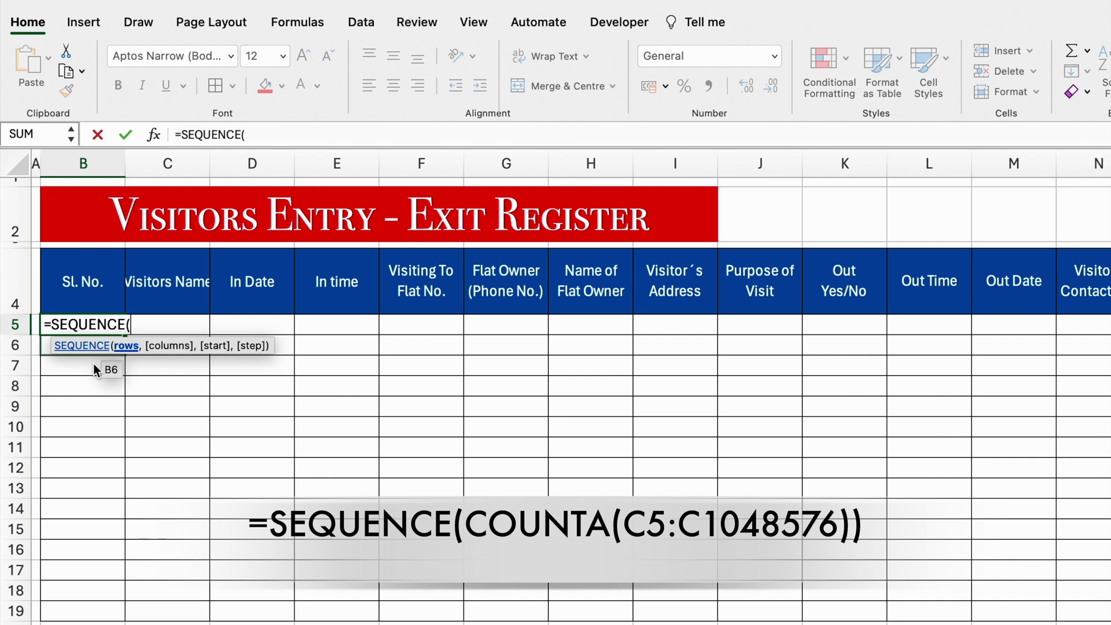
type("Counta")
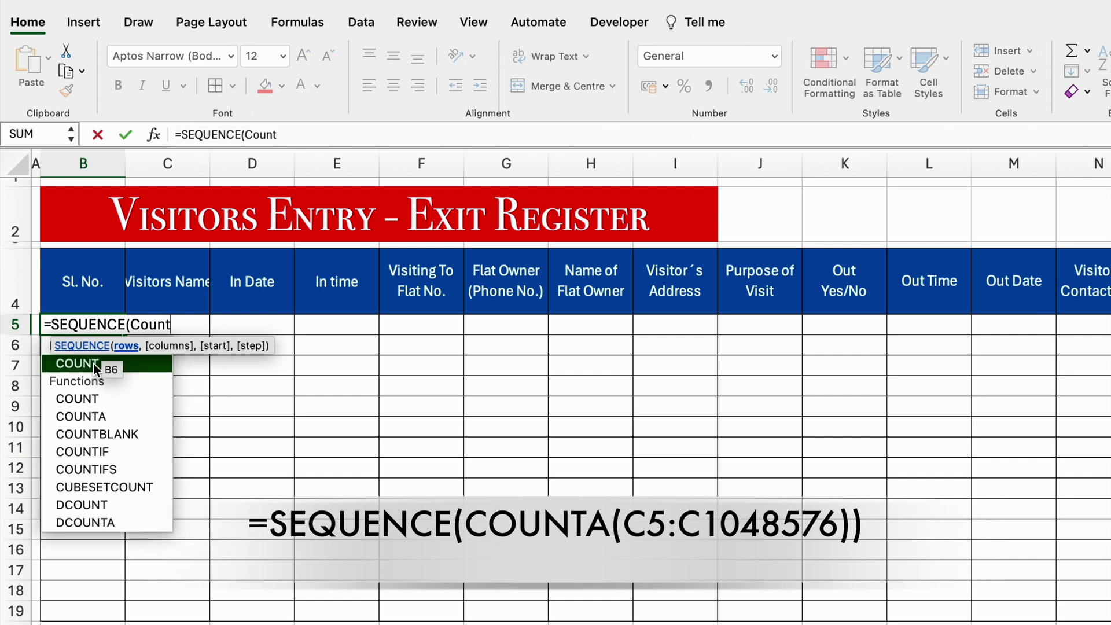
key("Tab")
left_click(163, 362)
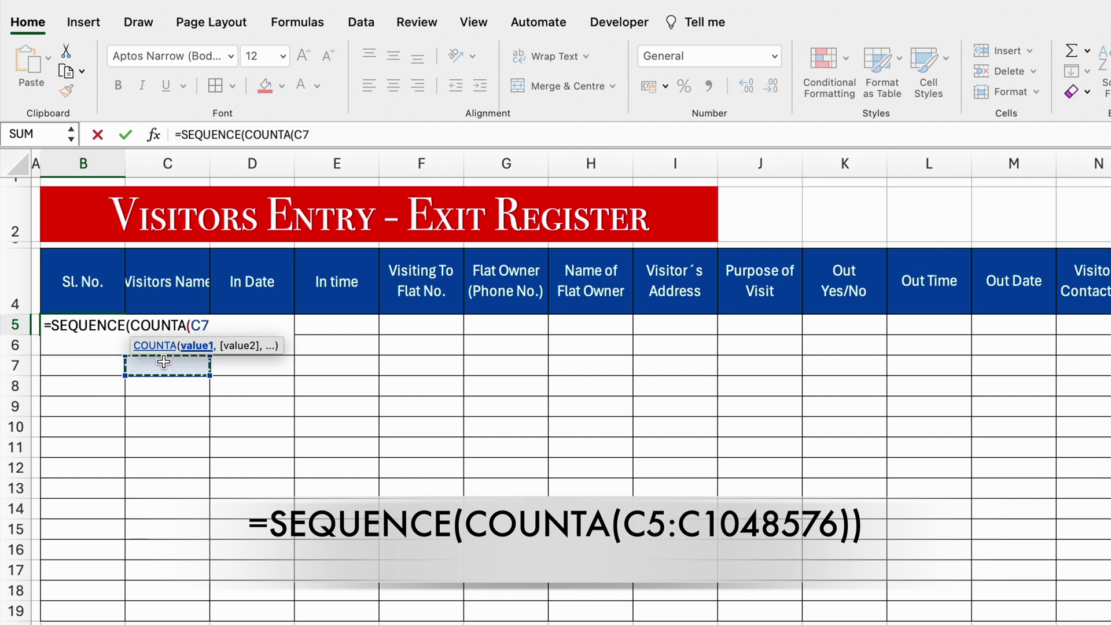
key("Up")
key("Up")
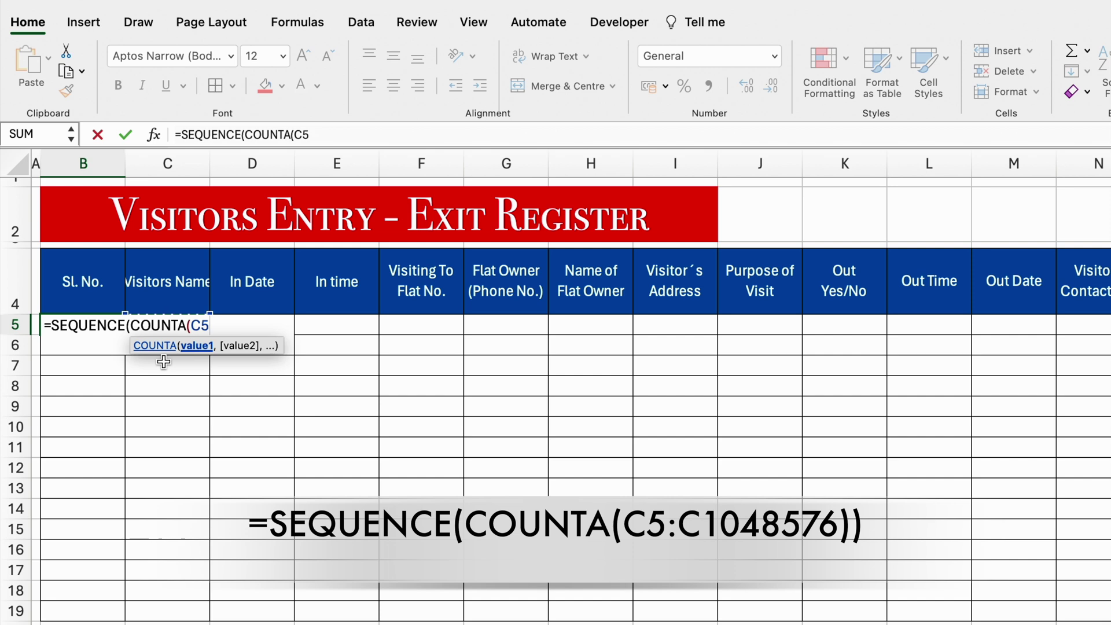
key("ctrl+shift+Down")
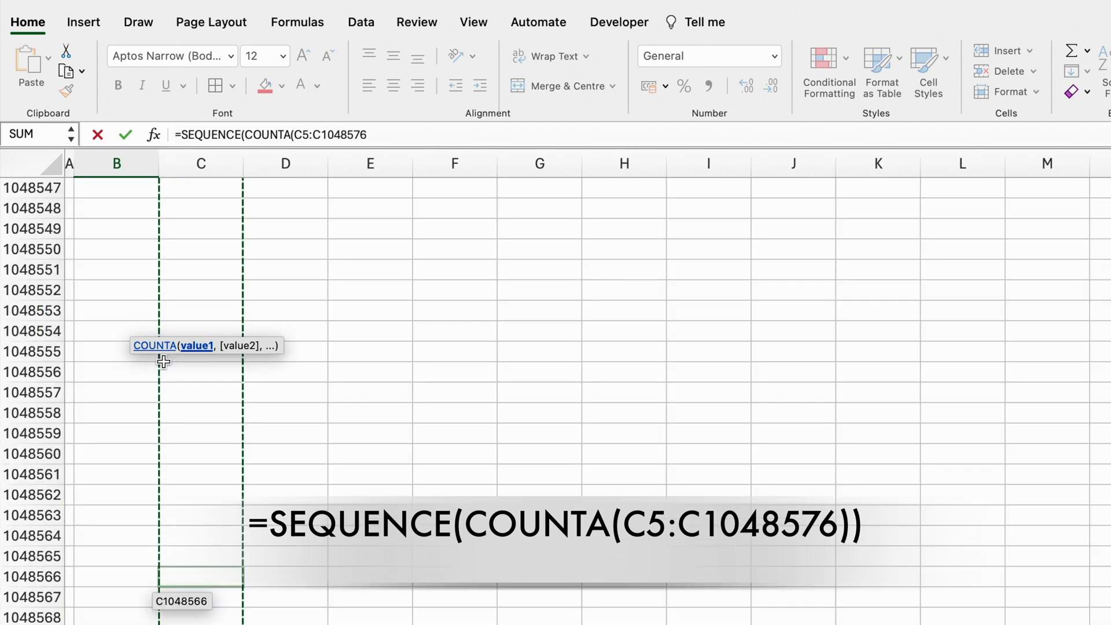
type("))")
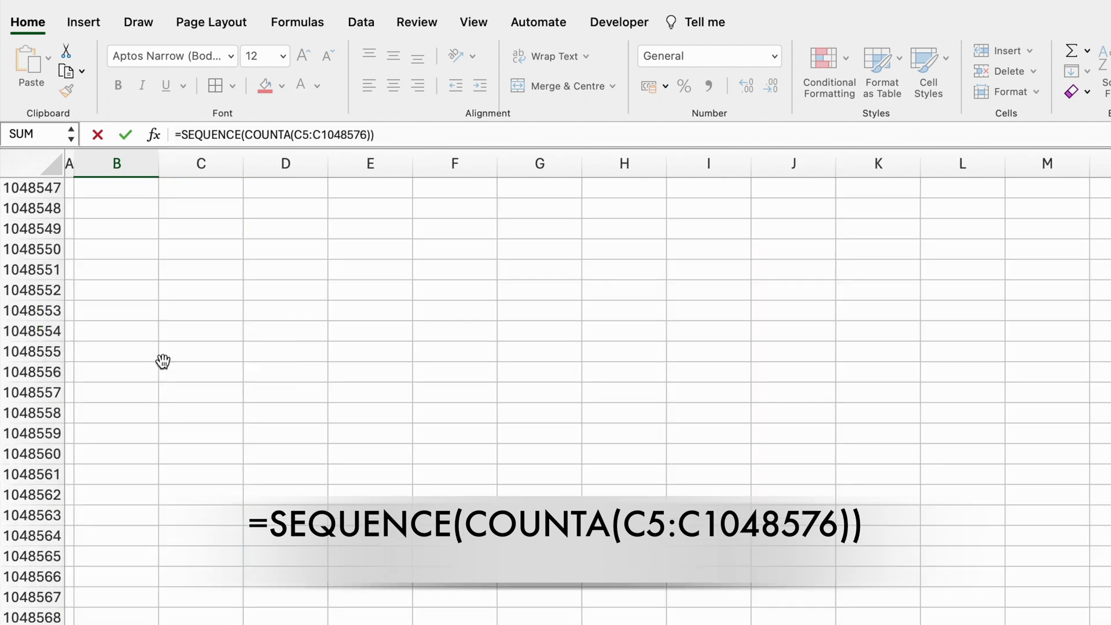
key("Return")
scroll(162, 359, "up", 3)
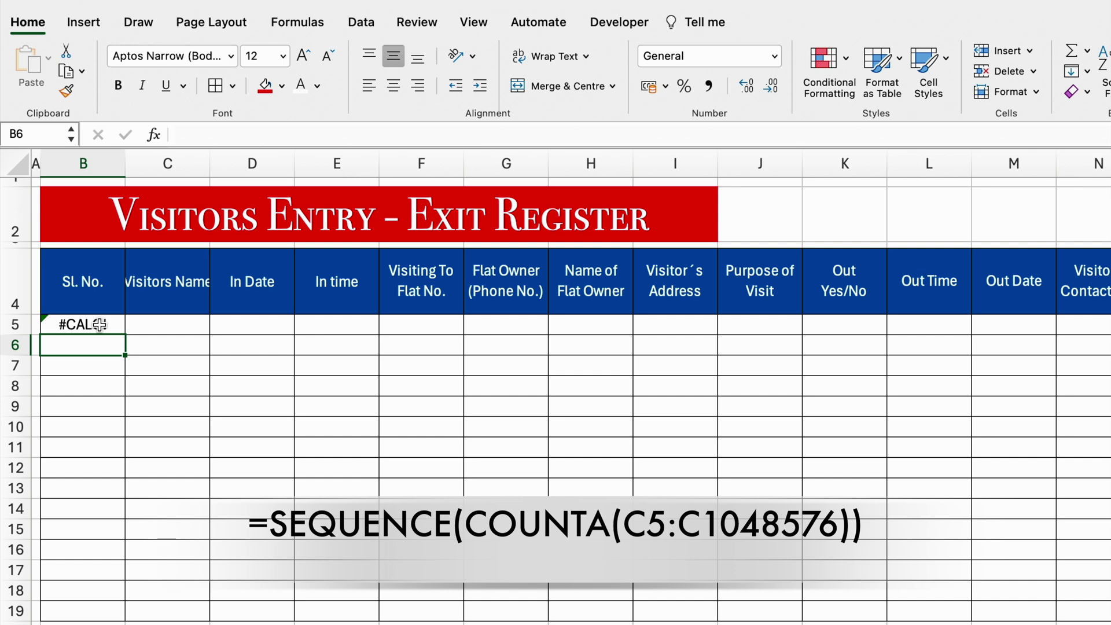
Wrap the B5 formula in IFERROR with an empty-text fallback: =IFERROR(SEQUENCE(COUNTA(C5:C1048576)),"")
left_click(99, 324)
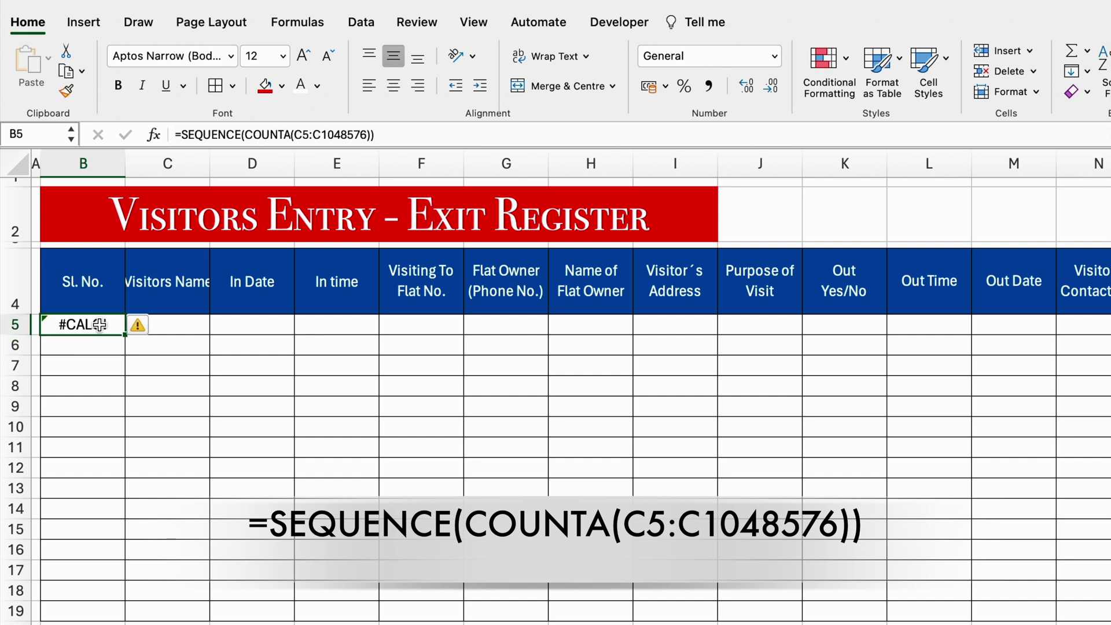
left_click(181, 135)
type("iferr")
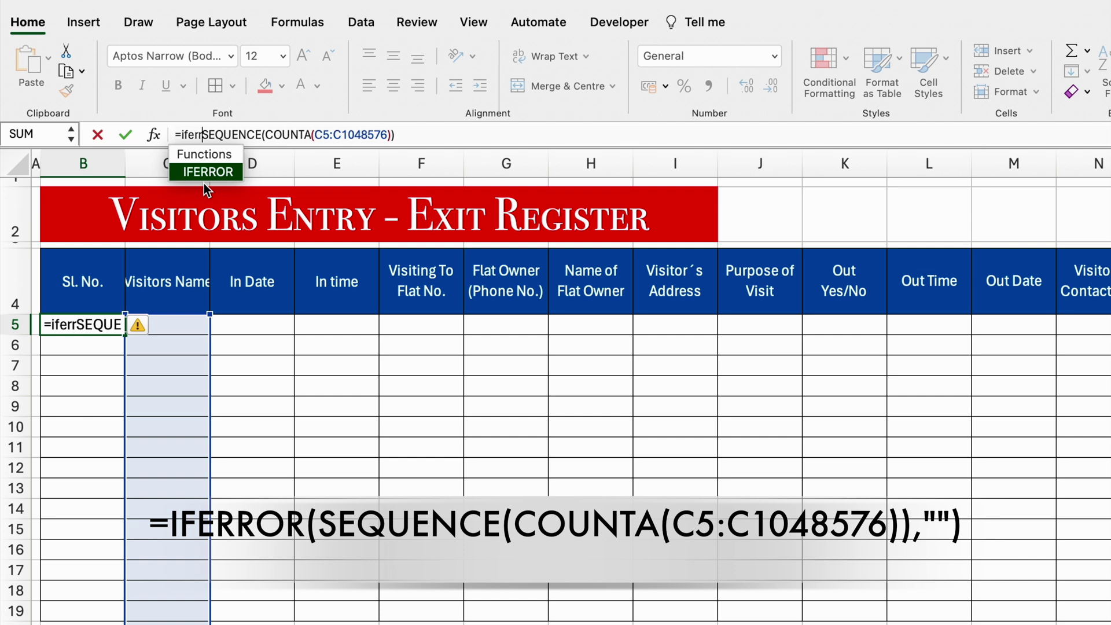
key("Tab")
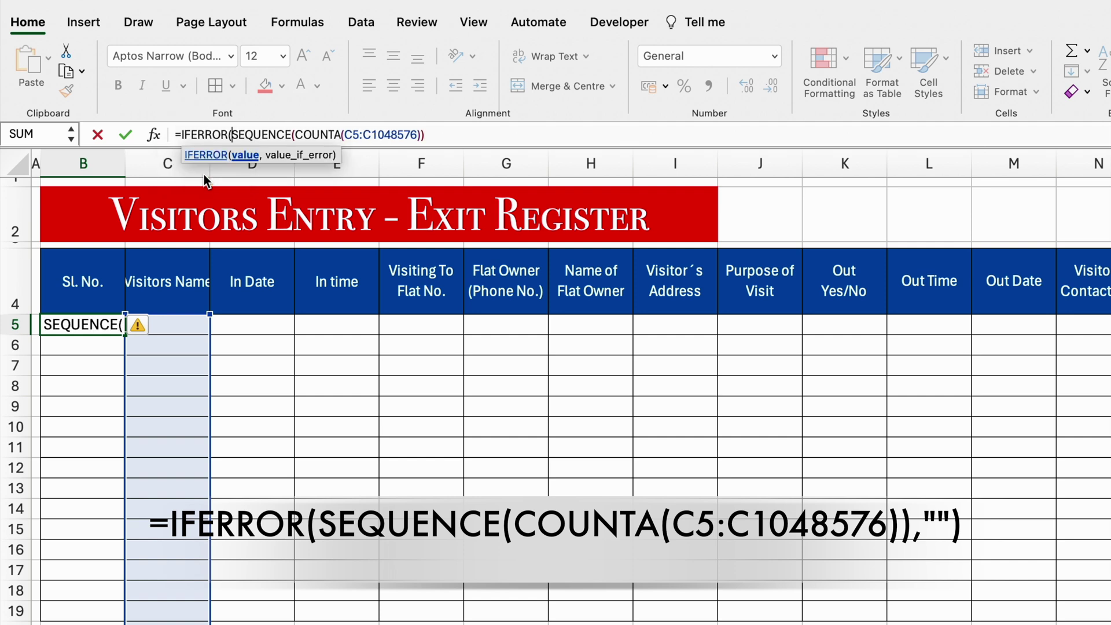
left_click(459, 134)
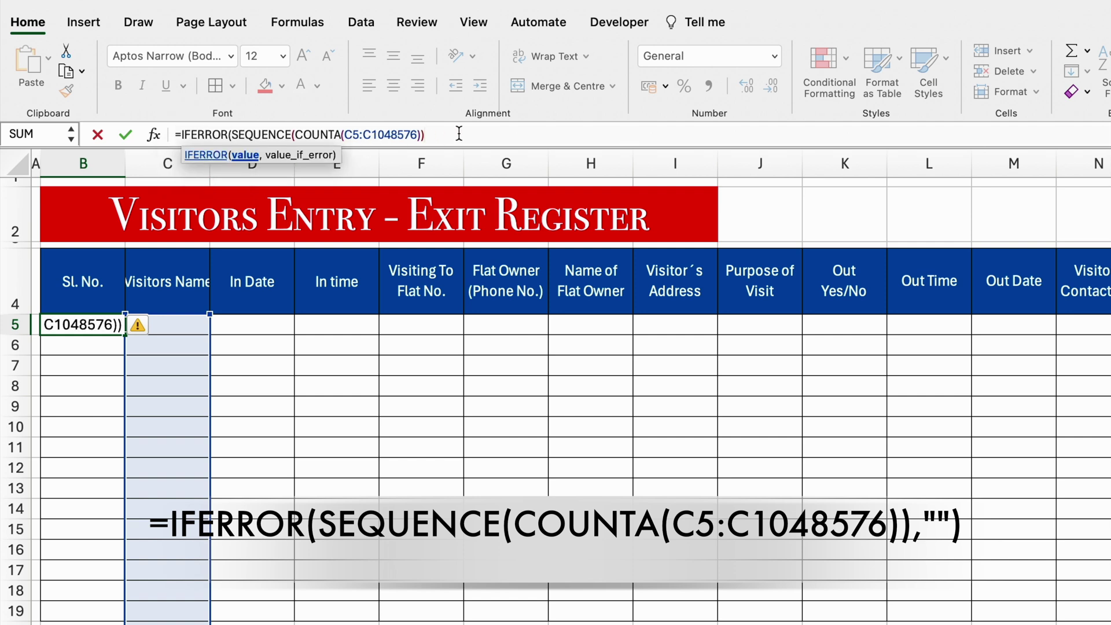
type(",\"\"")
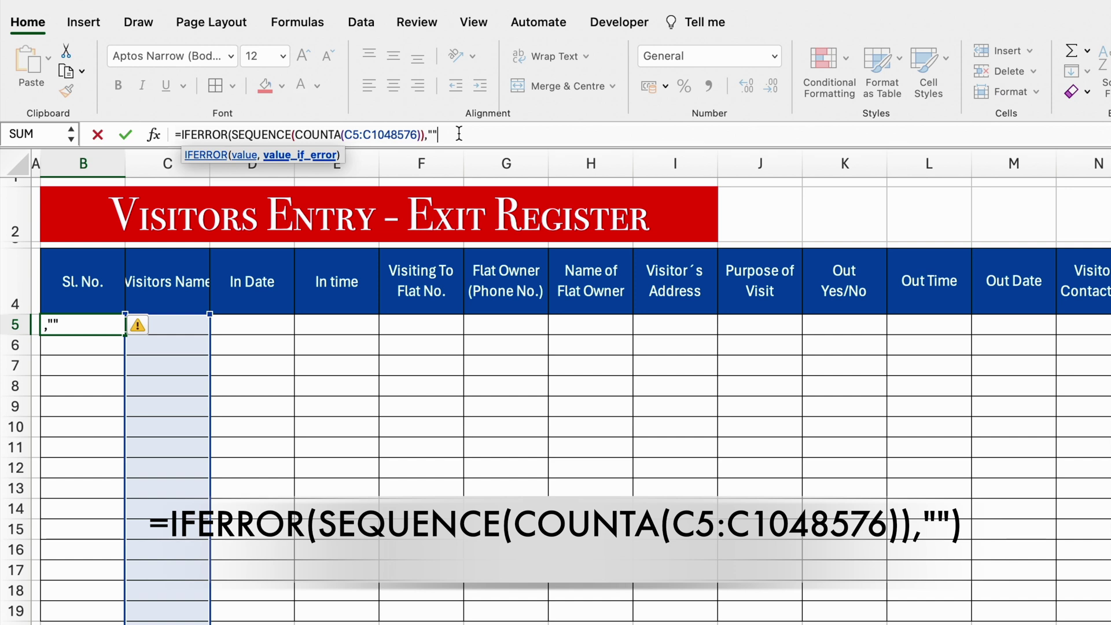
type(")")
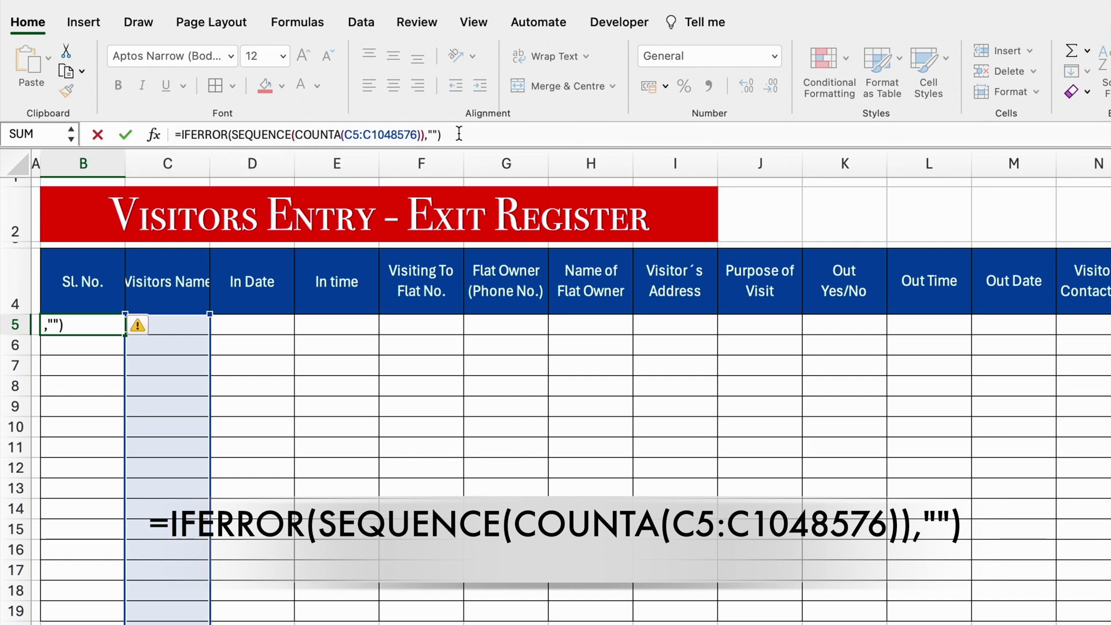
key("Return")
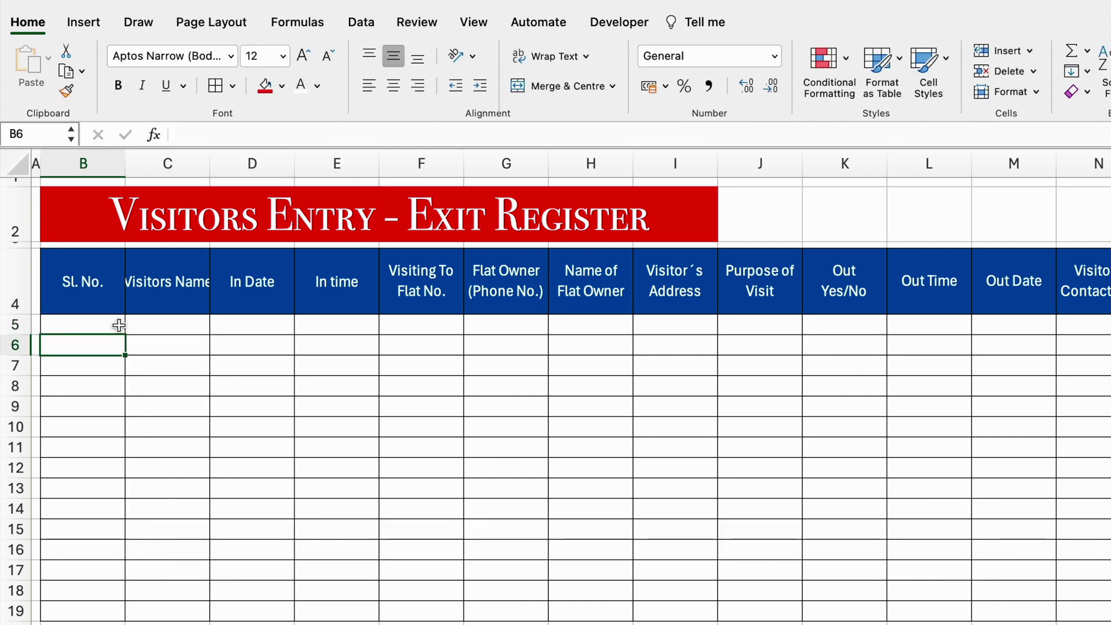
Widen column C to fit the Visitors Name header and enter a sample visitor's name in C5
left_click_drag(210, 164, 267, 169)
left_click(187, 325)
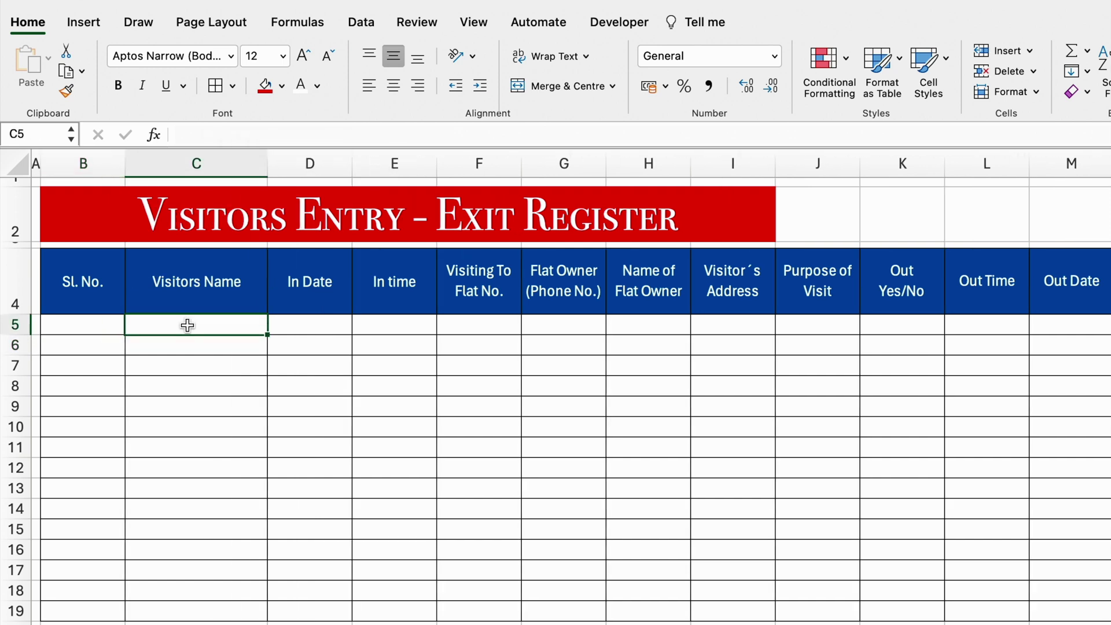
type("Monk")
key("Return")
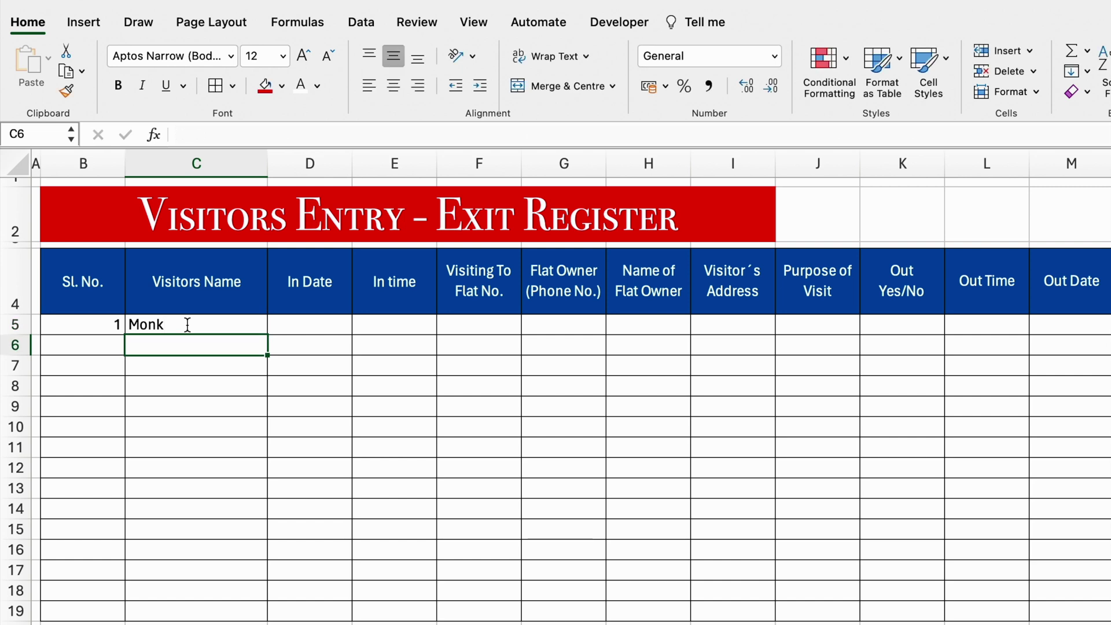
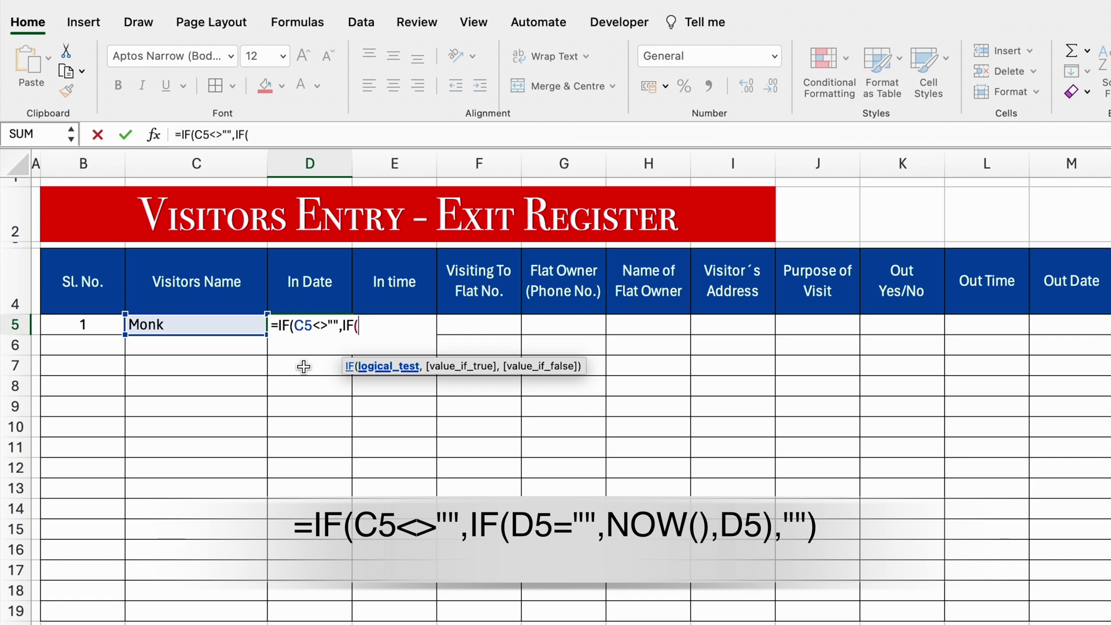
Complete the In Date formula in D5 as =IF(C5<>"",IF(D5="",NOW(),D5),"")
left_click(304, 367)
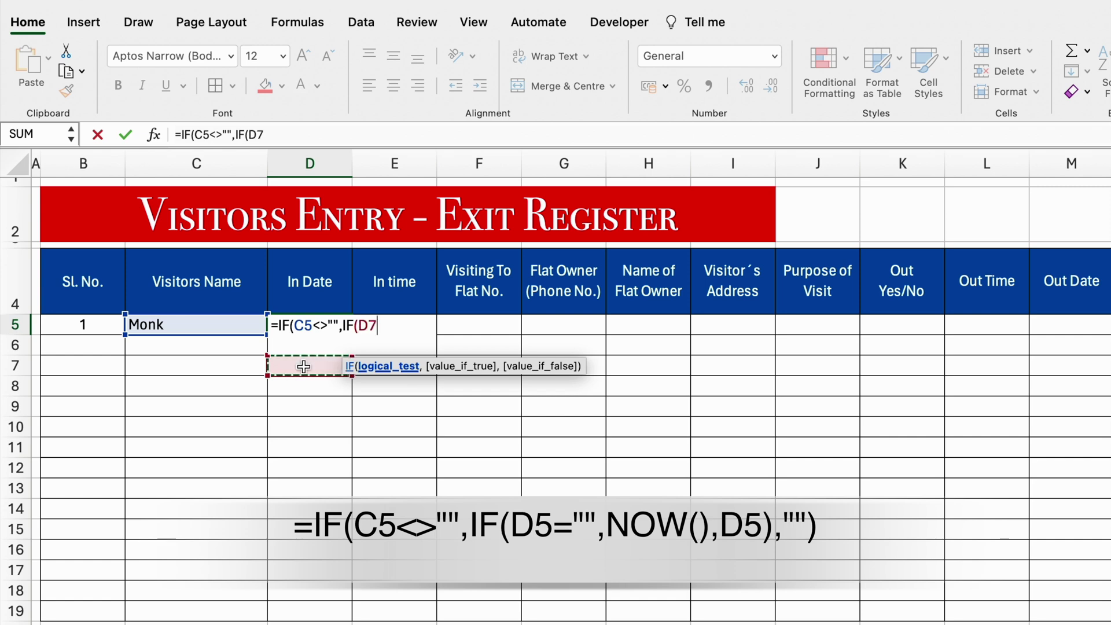
key("Up")
key("Up")
type("=\"\"")
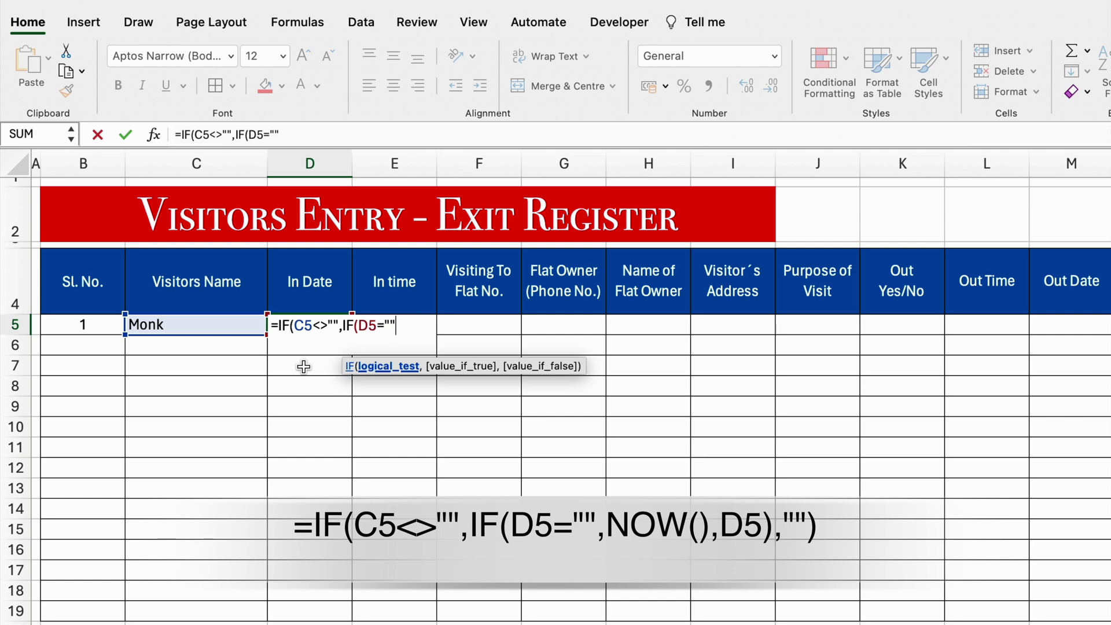
type(",")
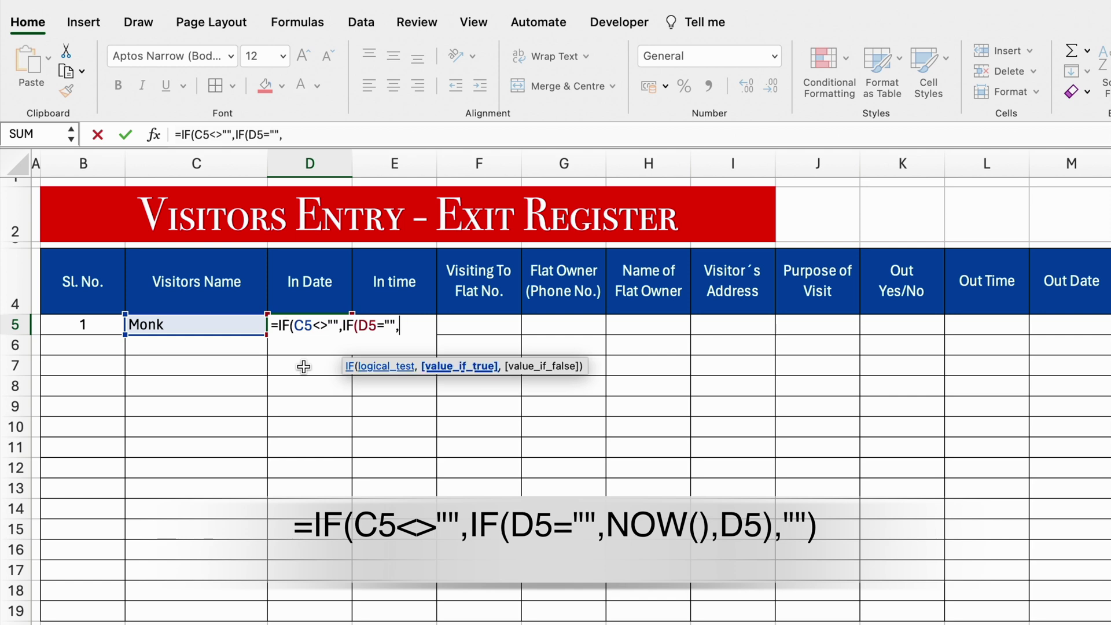
type("Now(")
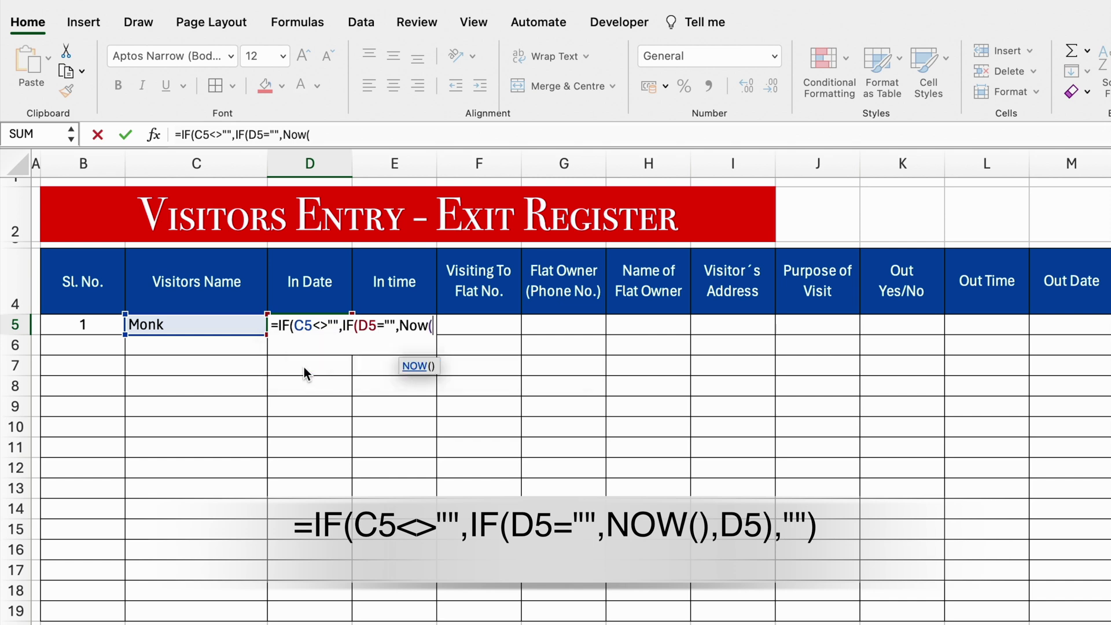
type("),")
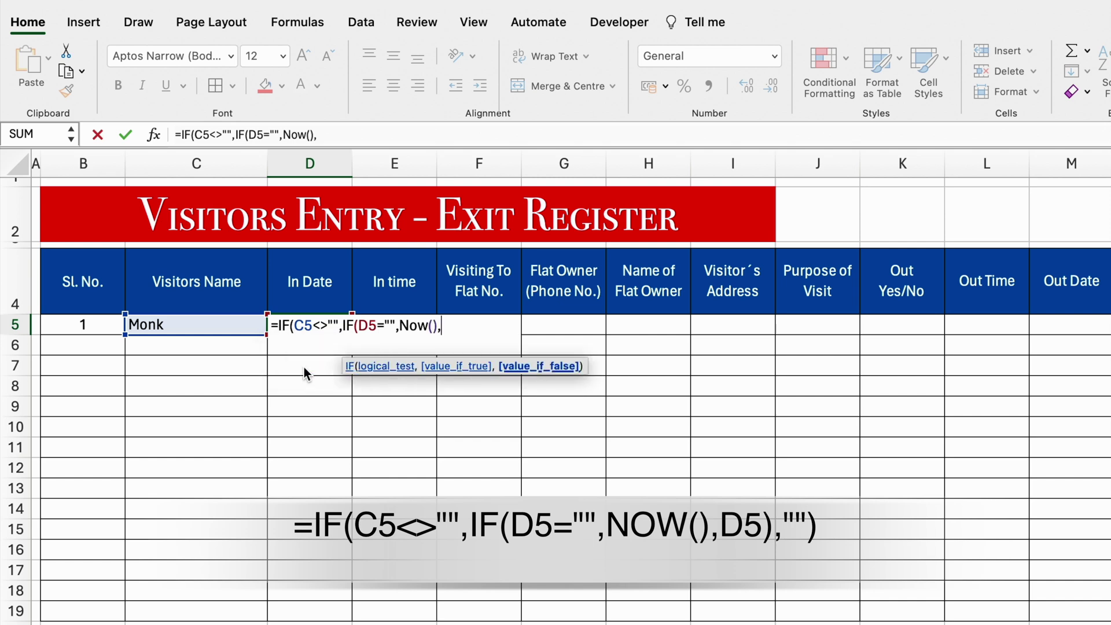
left_click(304, 367)
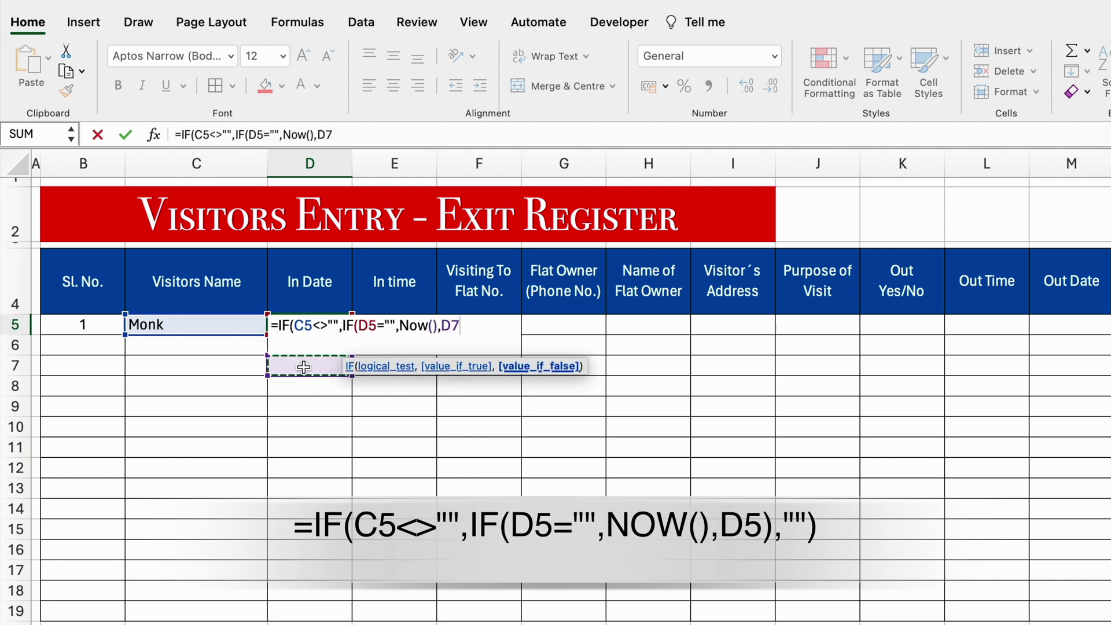
key("Up")
key("Up")
type(")")
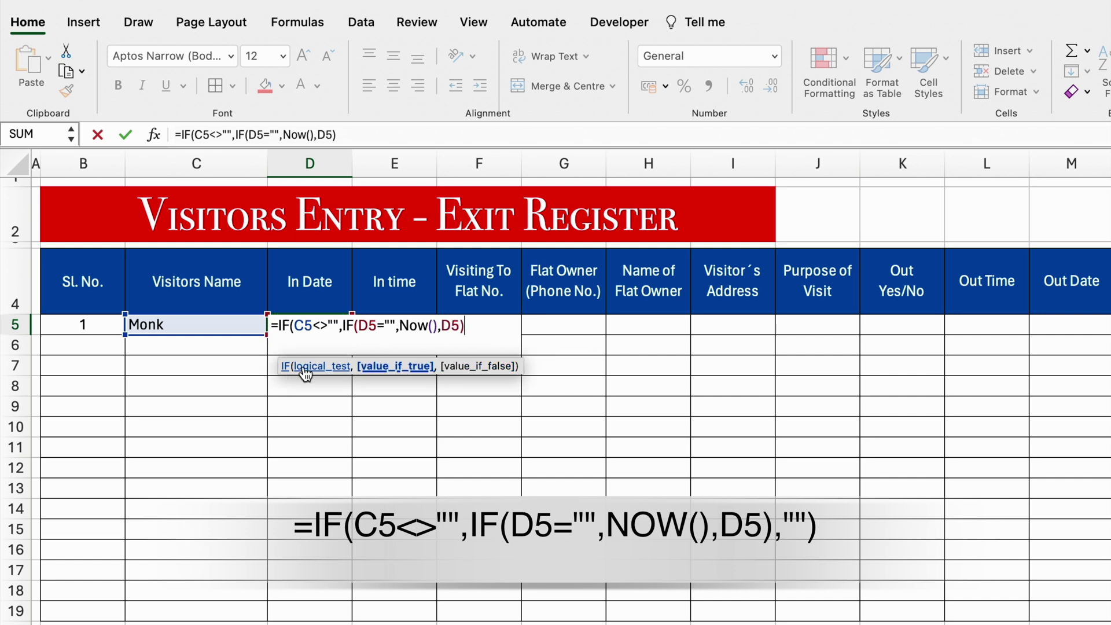
type(",\"\"")
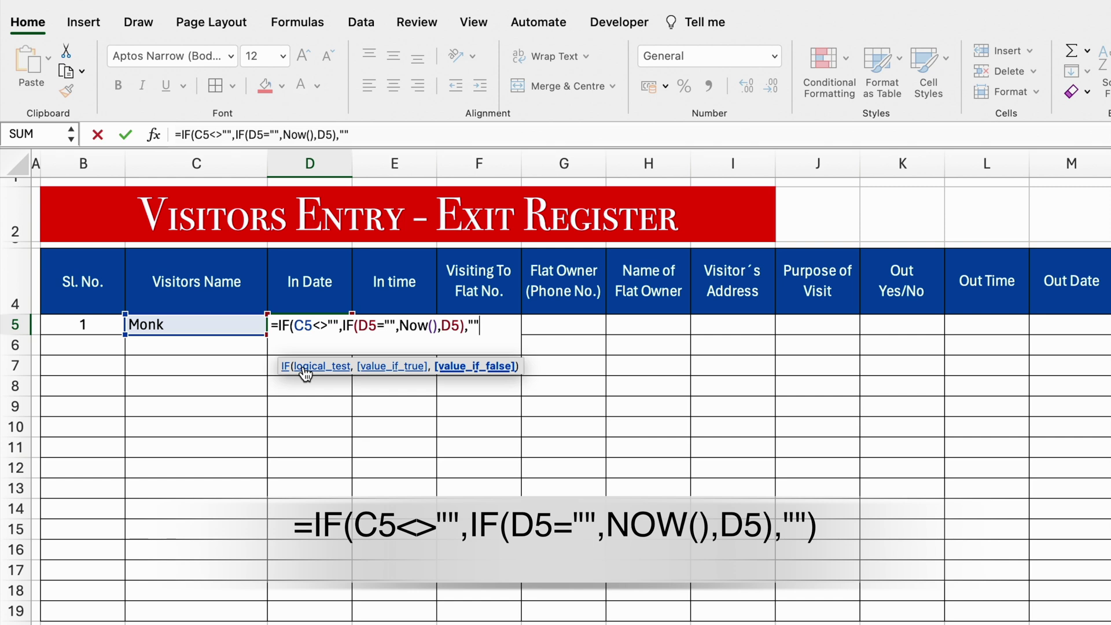
type(")")
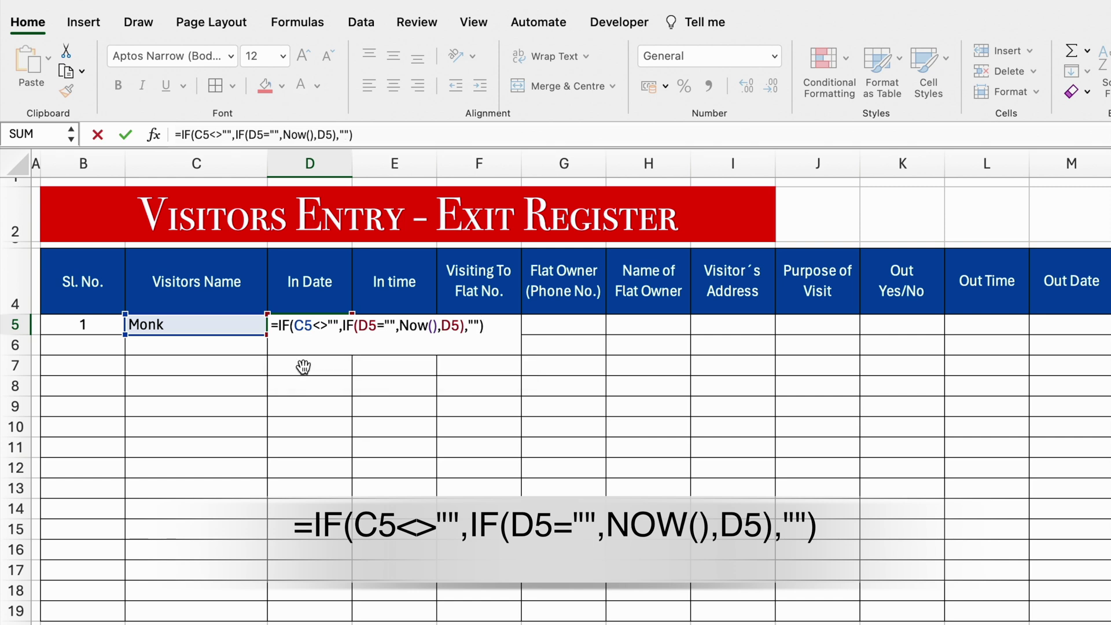
key("Return")
Format D5 as a date with the "14 March 2012" type
left_click(320, 328)
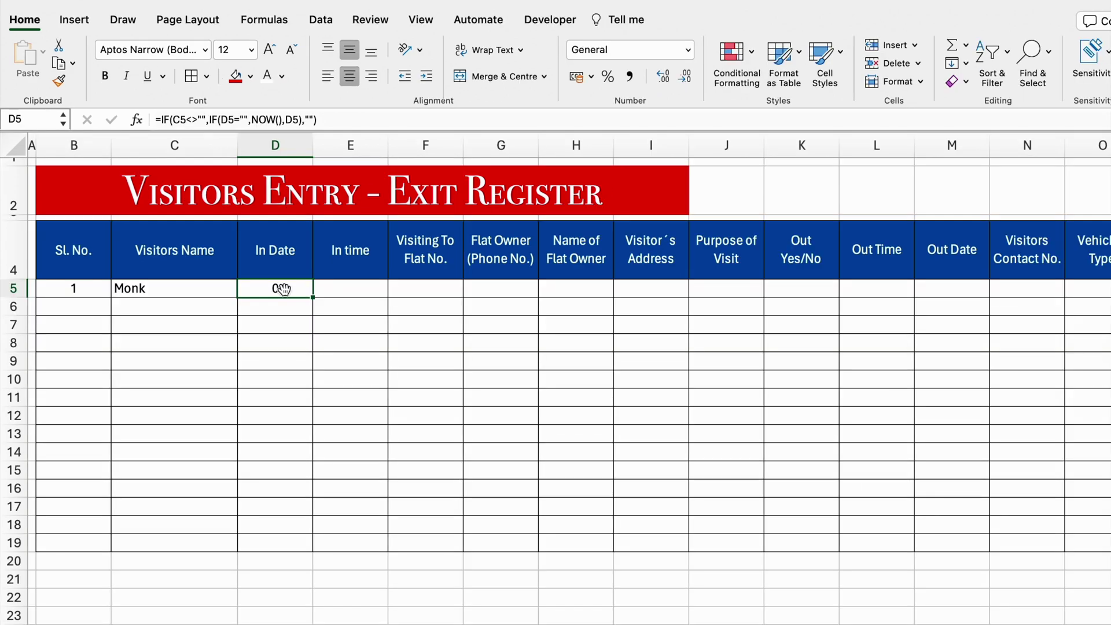
right_click(319, 326)
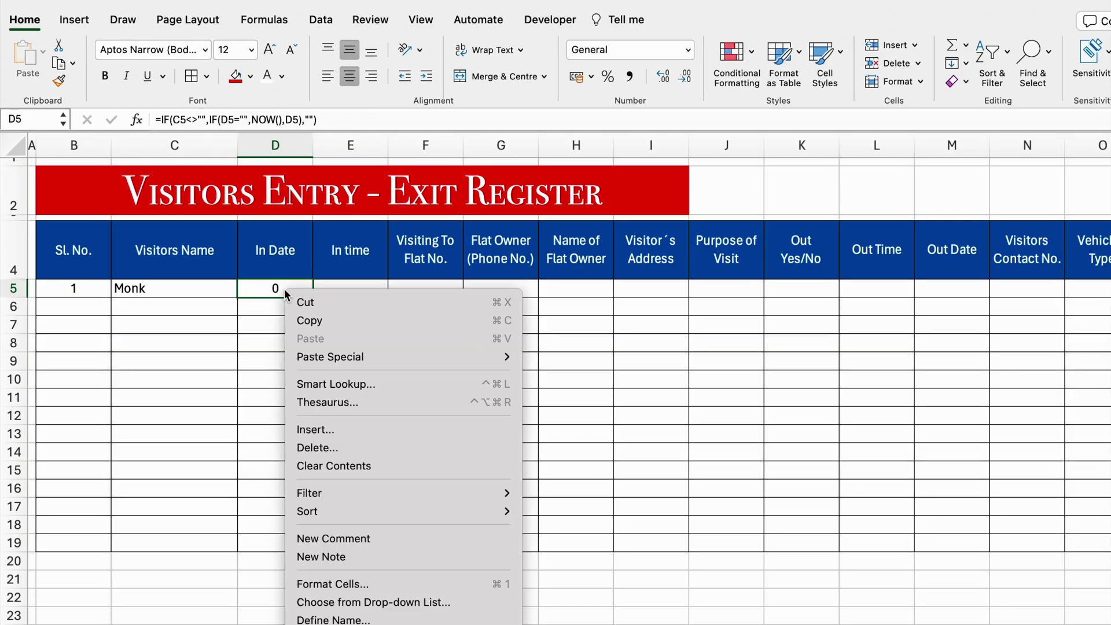
left_click(359, 585)
left_click_drag(492, 280, 487, 72)
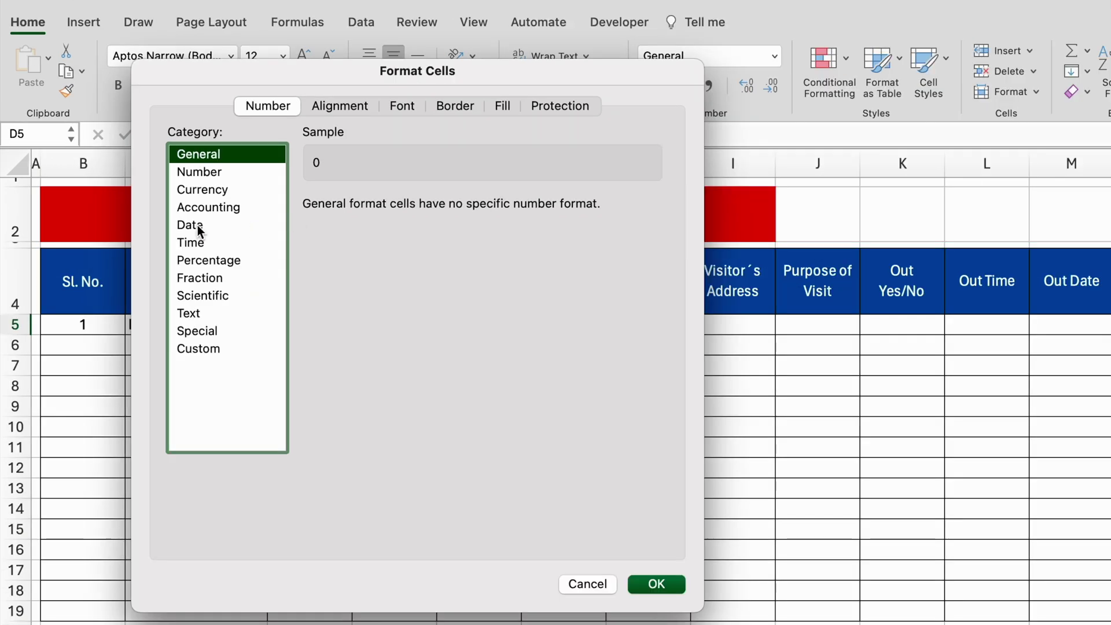
left_click(197, 225)
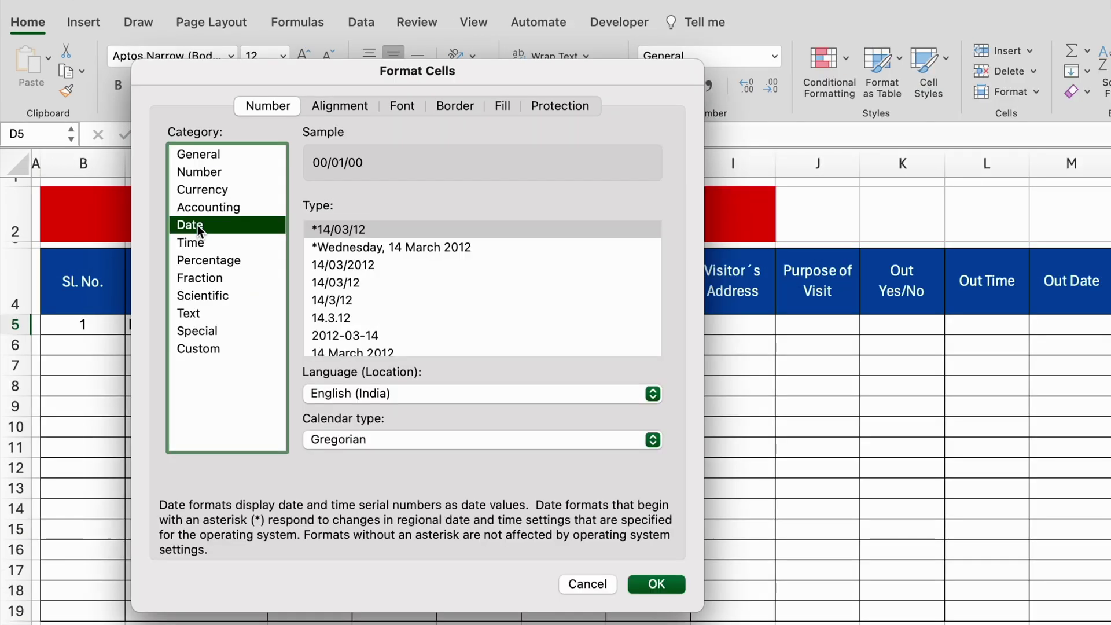
left_click(349, 351)
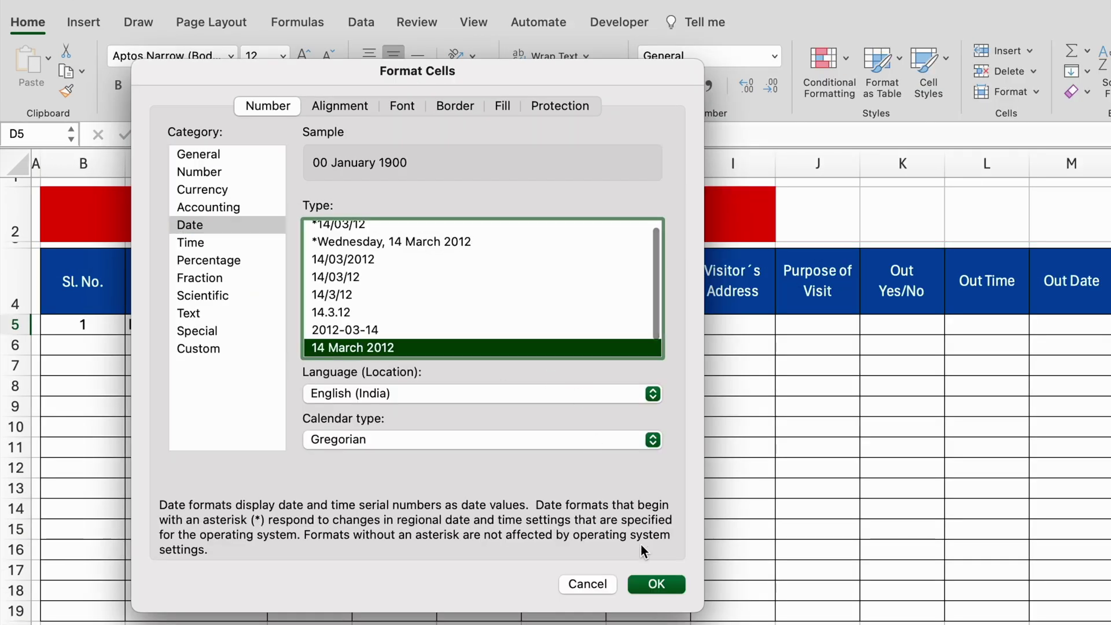
left_click(657, 584)
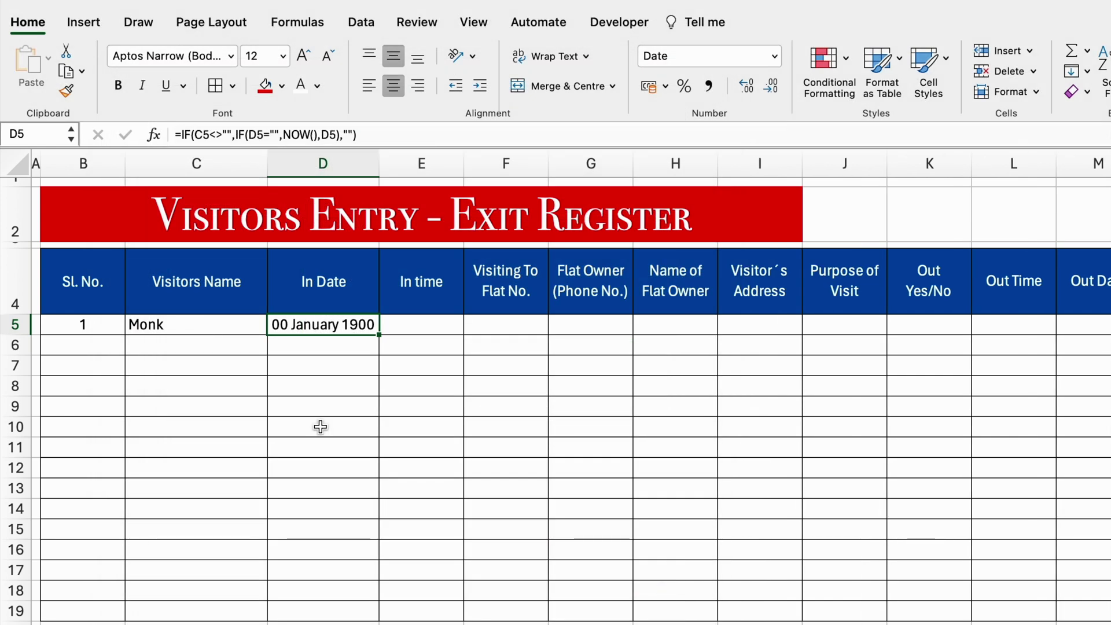
Clear and re-enter the sample visitor's name in C5 to refresh the In Date formula
left_click(219, 324)
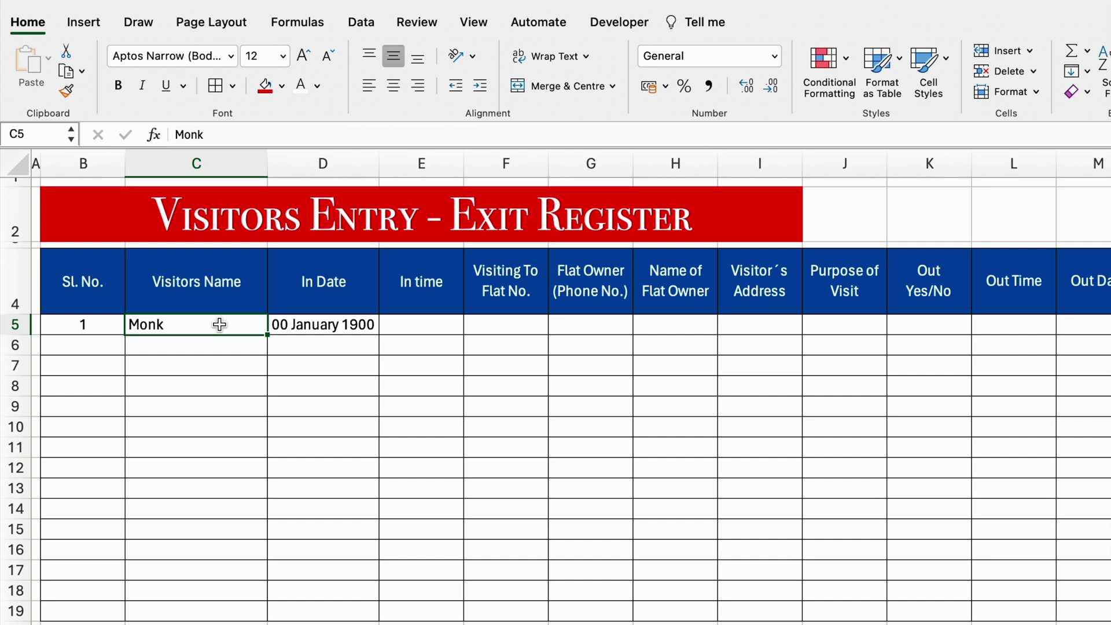
key("super+z")
type("Monk")
key("Tab")
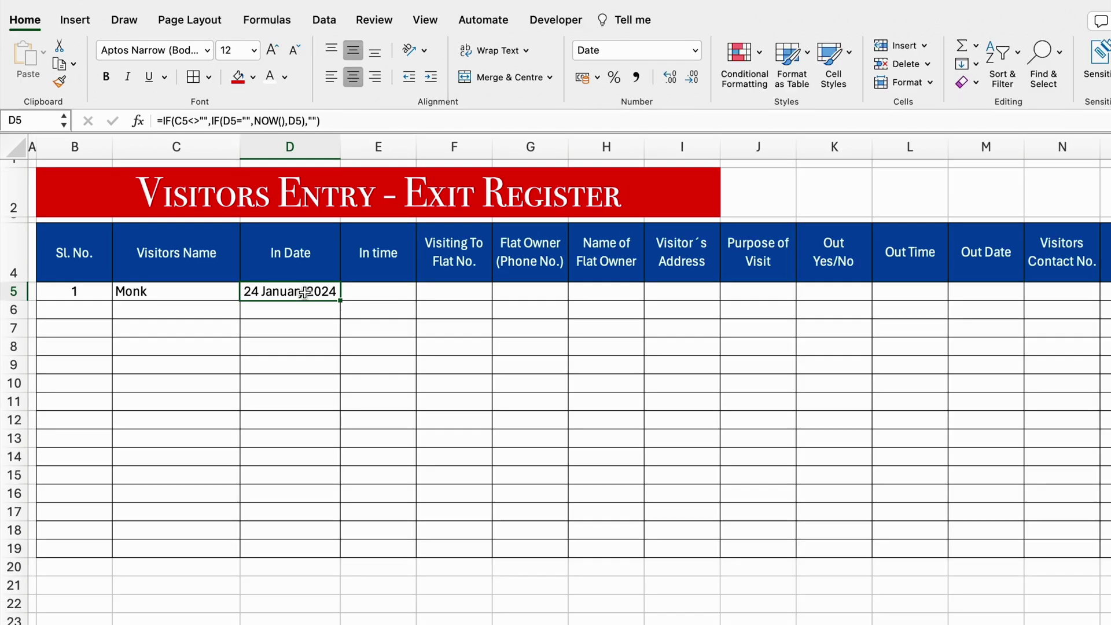
Shorten the month in D5 with the custom format [$-en-GB]dd mmm yyyy;@ and fill the cell down to D19
right_click(339, 324)
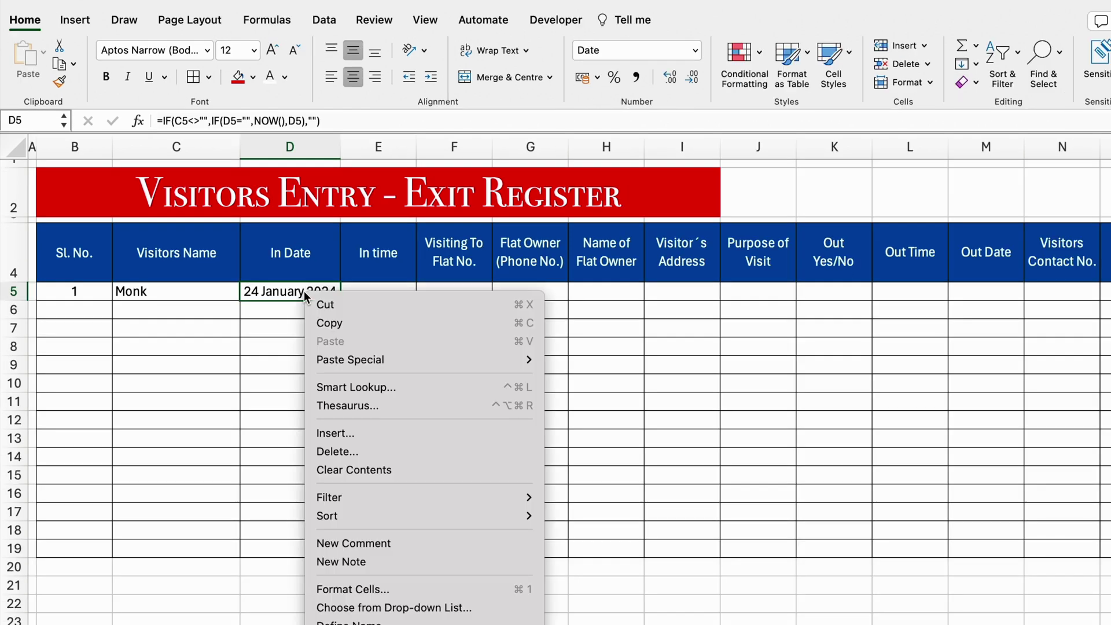
left_click(356, 588)
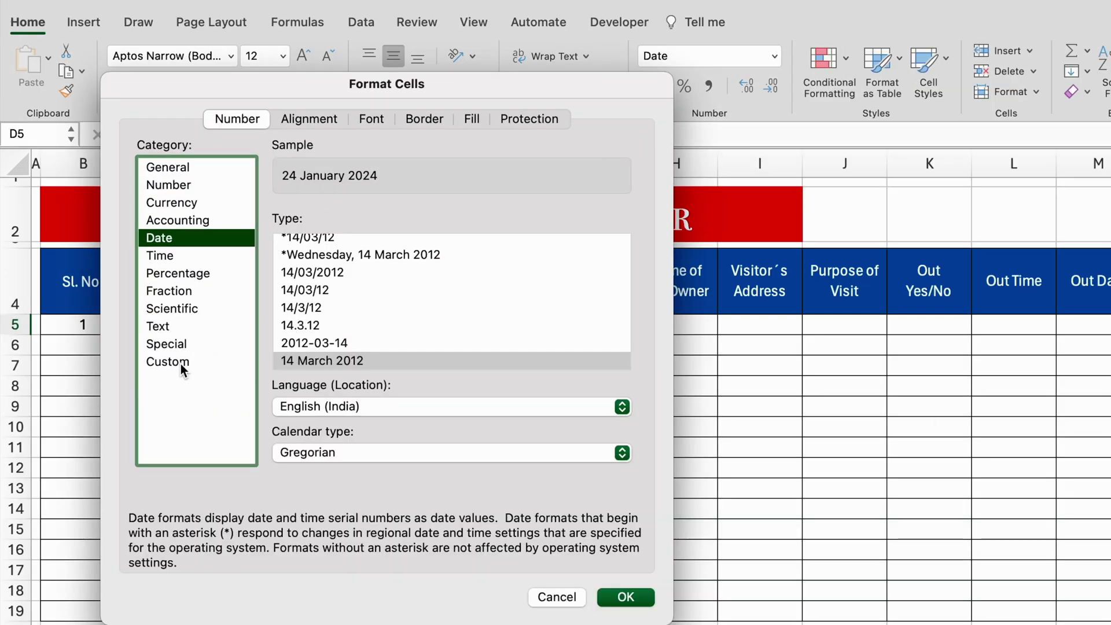
left_click(158, 328)
left_click(394, 247)
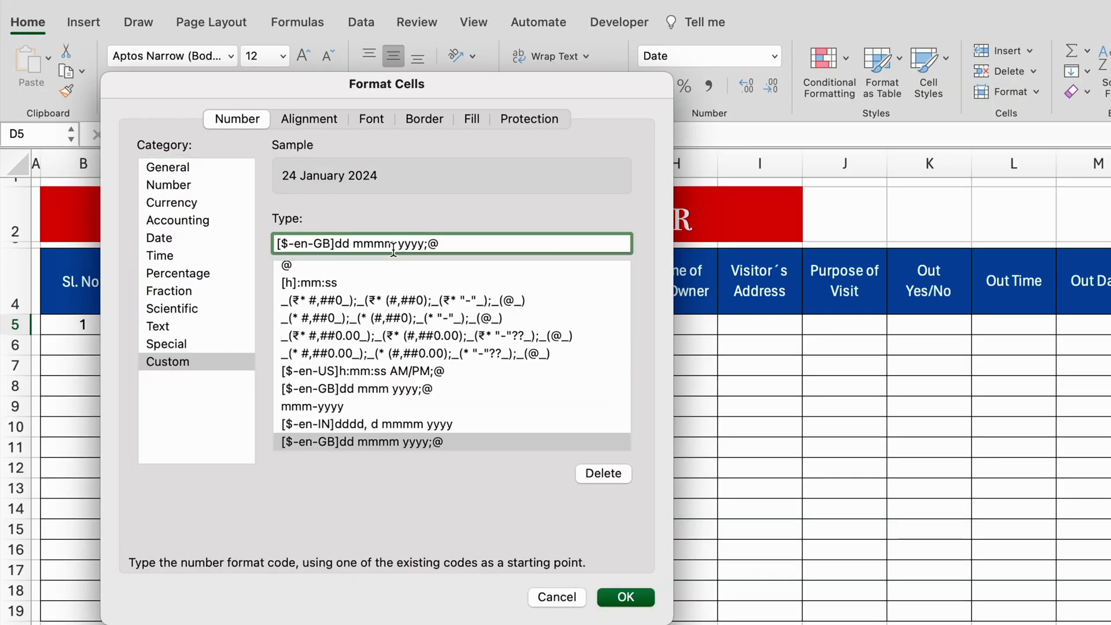
key("BackSpace")
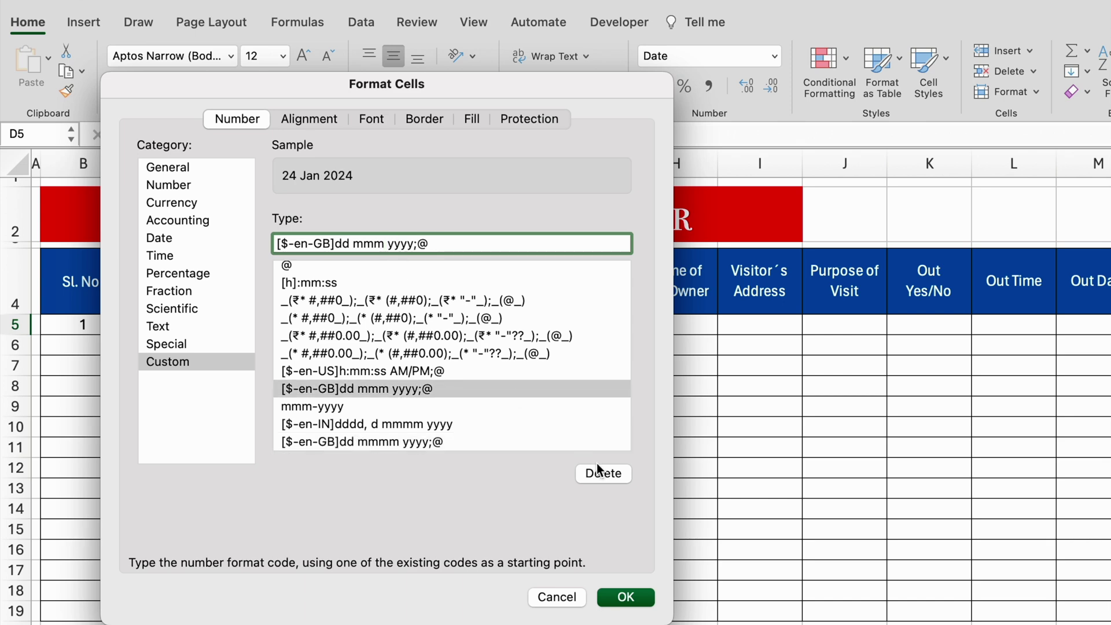
left_click(627, 598)
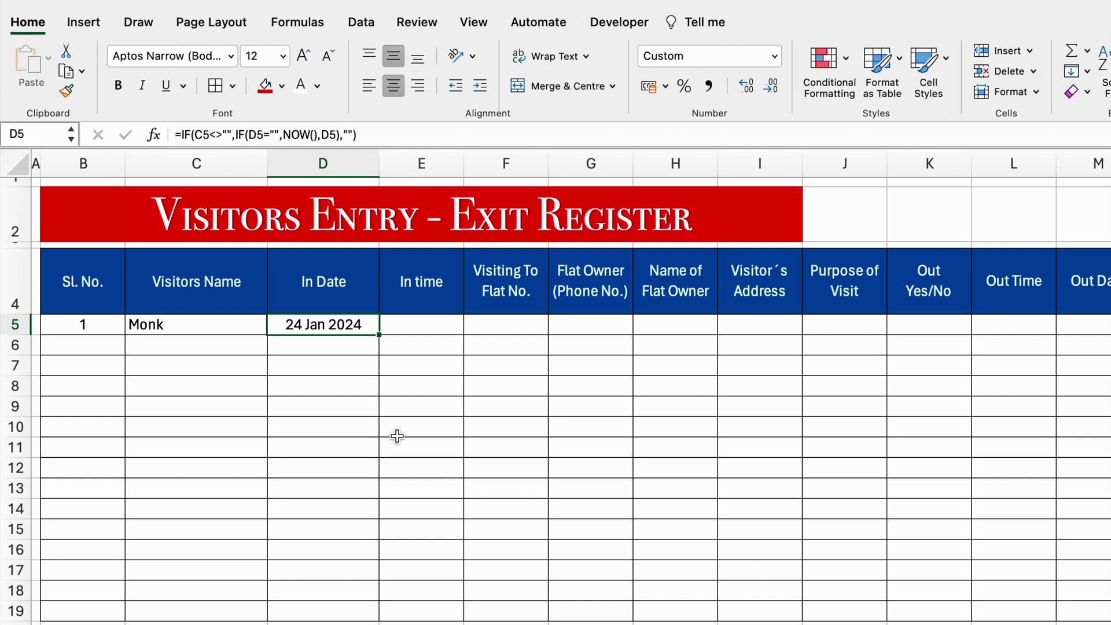
left_click_drag(378, 334, 371, 614)
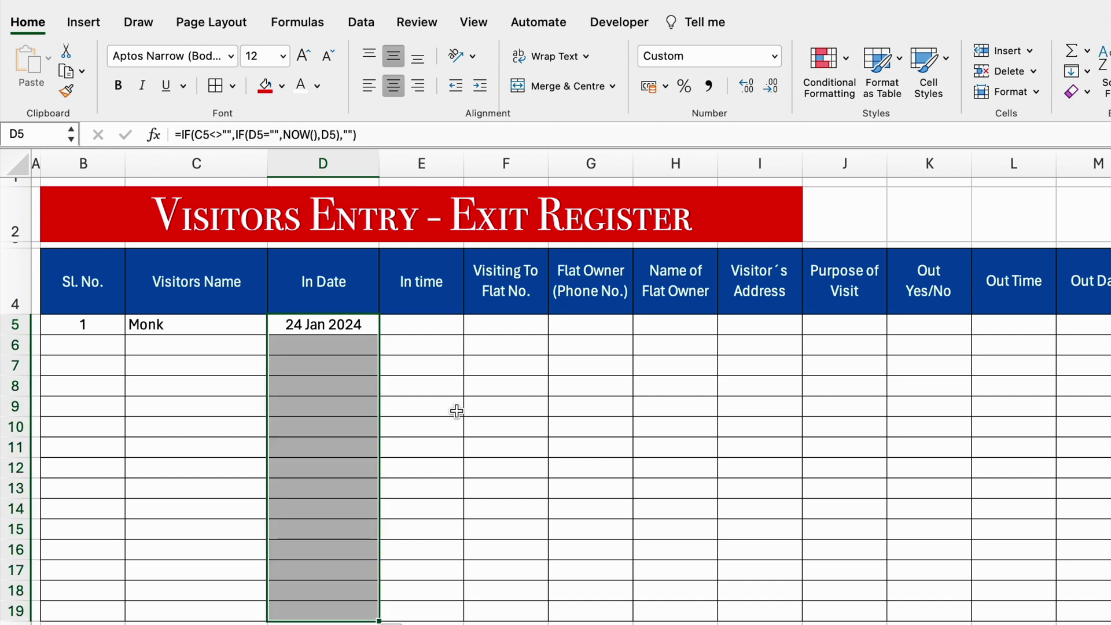
Copy the In Date formula from D5 into the In time cell E5
left_click(427, 325)
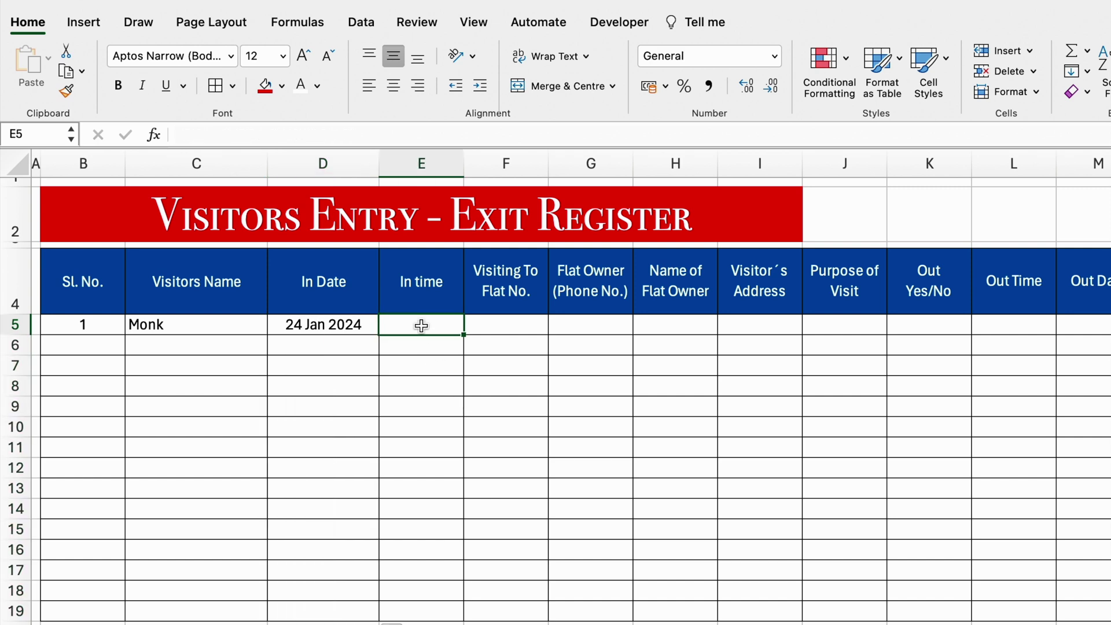
left_click(345, 326)
key("ctrl+c")
left_click(416, 326)
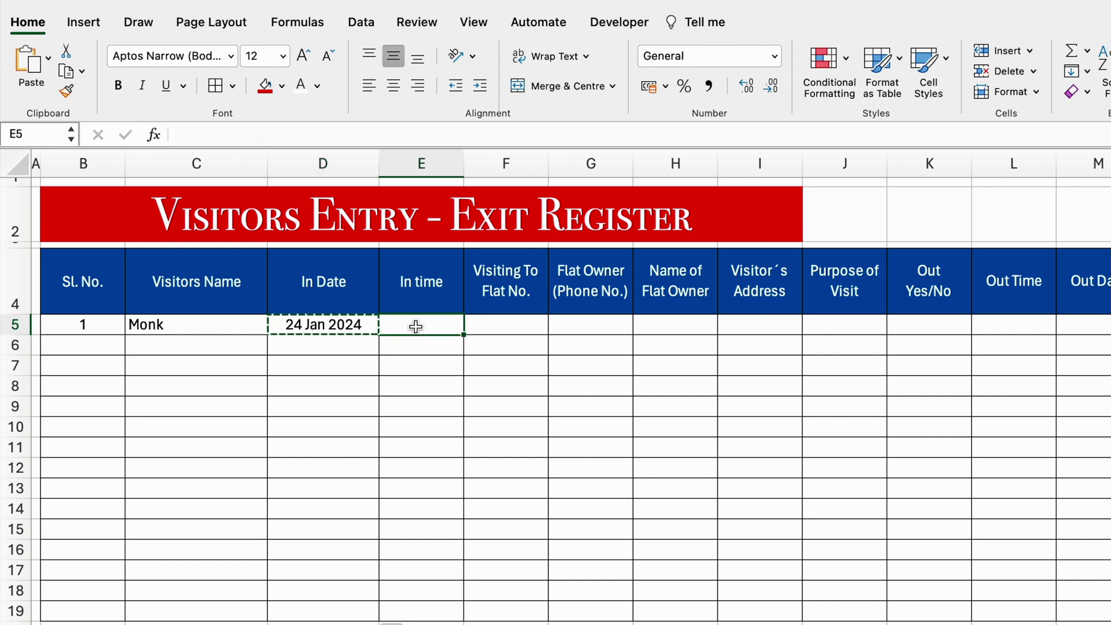
key("ctrl+v")
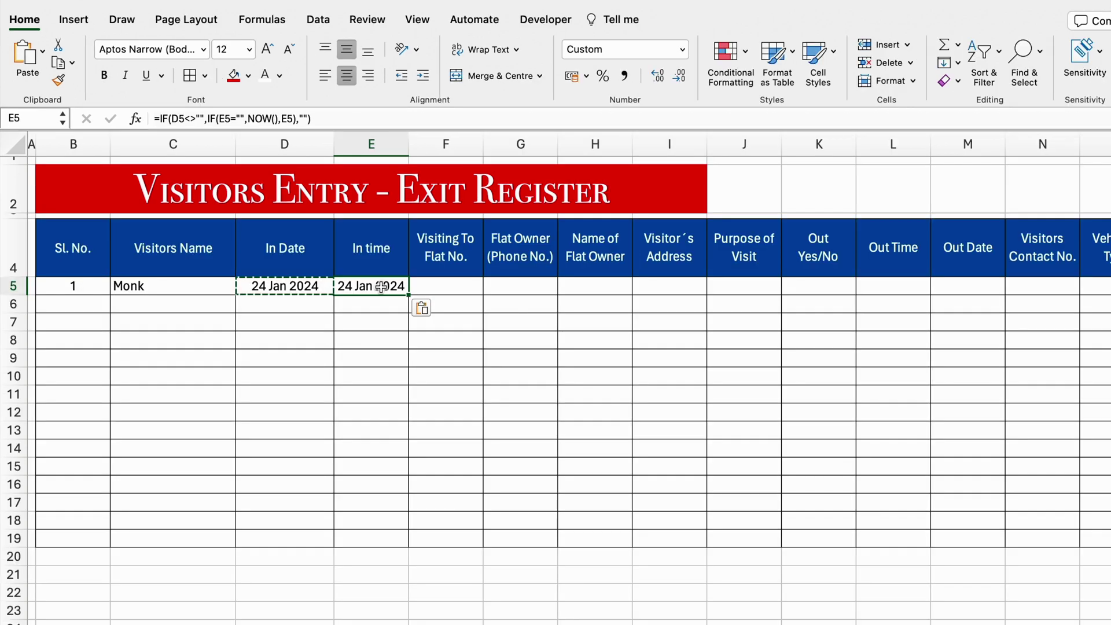
Format E5 as a time with the "1:30:55 PM" type
right_click(434, 329)
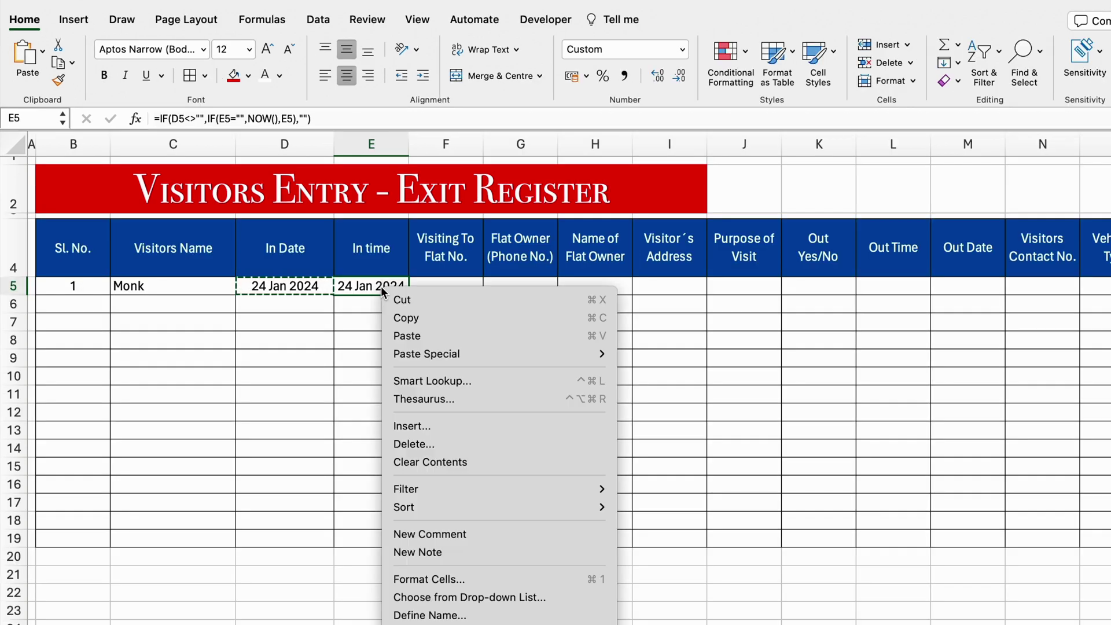
left_click(413, 579)
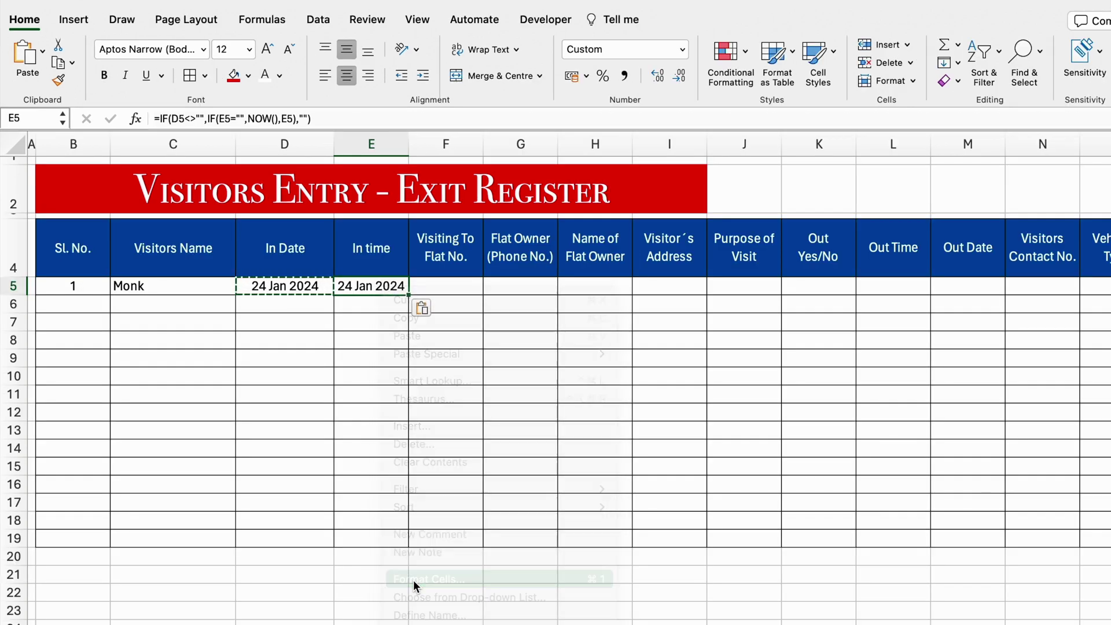
left_click_drag(480, 265, 460, 36)
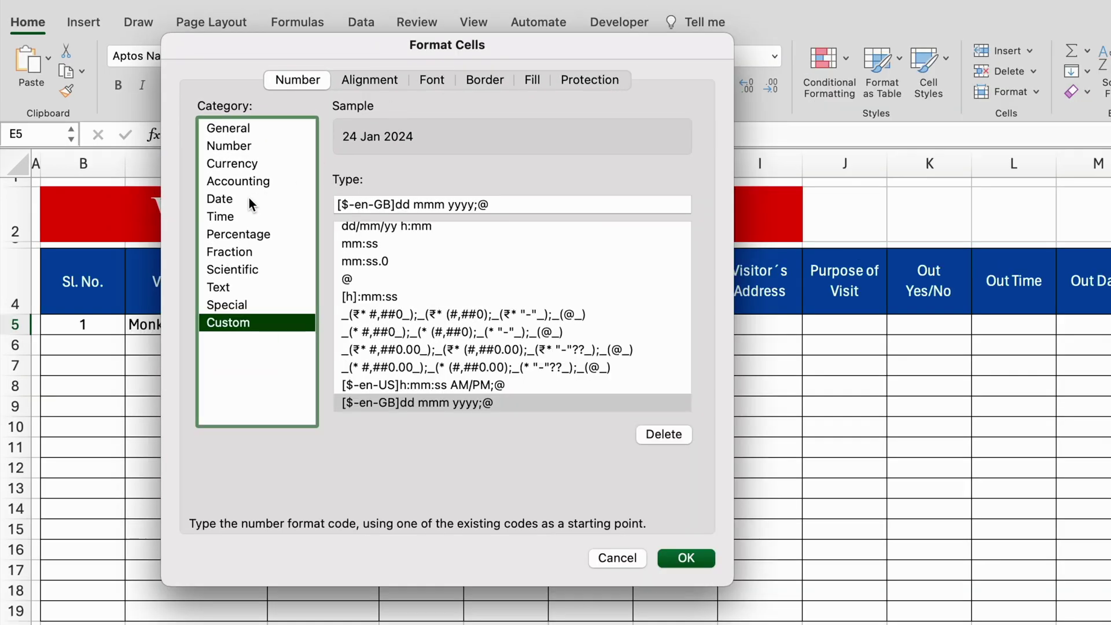
left_click(234, 217)
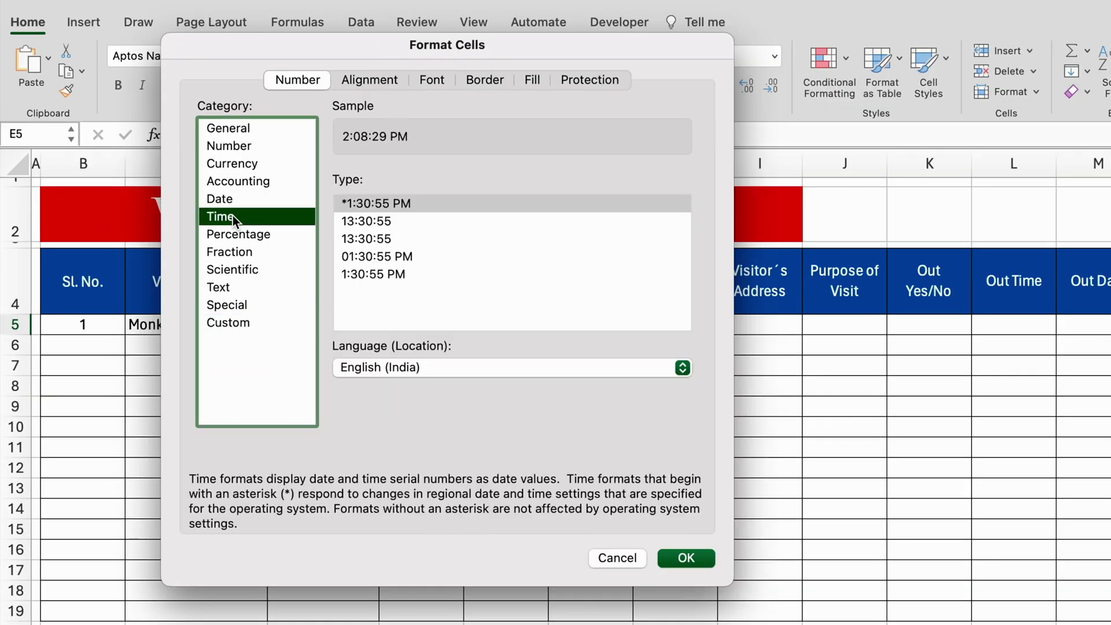
left_click(363, 273)
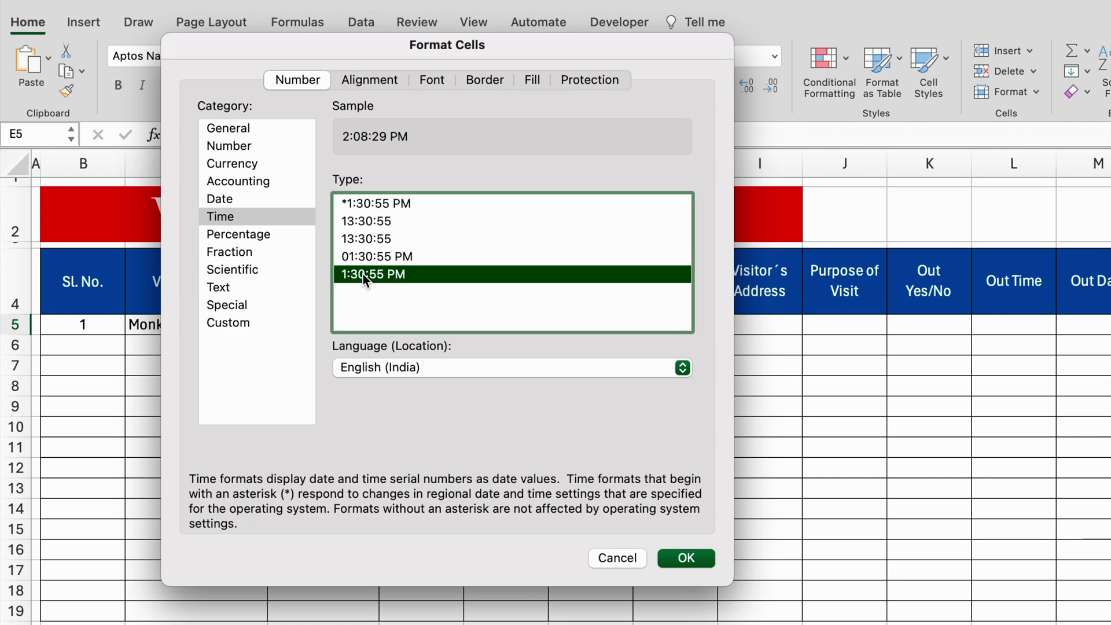
left_click(689, 557)
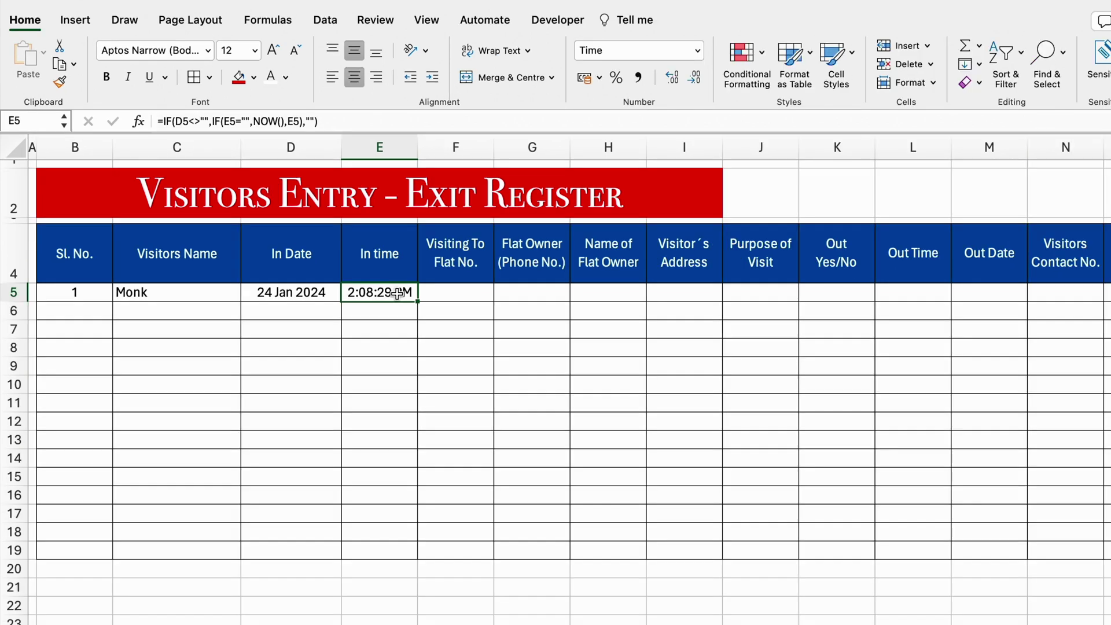
Remove the seconds from E5 with the custom format [$-en-US]h:mm AM/PM;@ and fill the cell down to E19
right_click(440, 328)
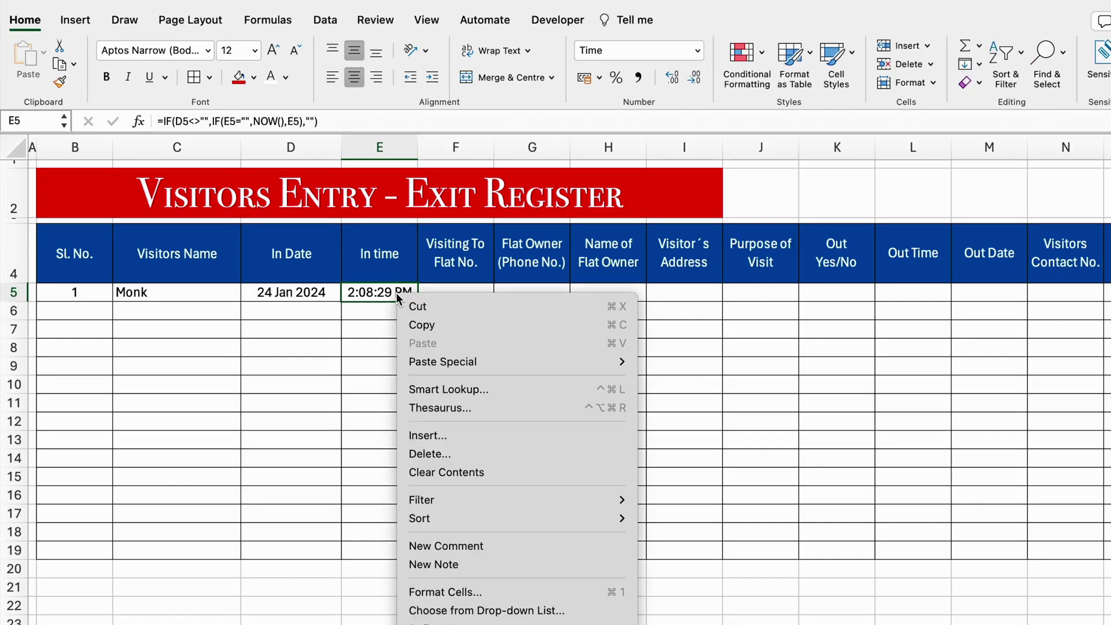
left_click(455, 594)
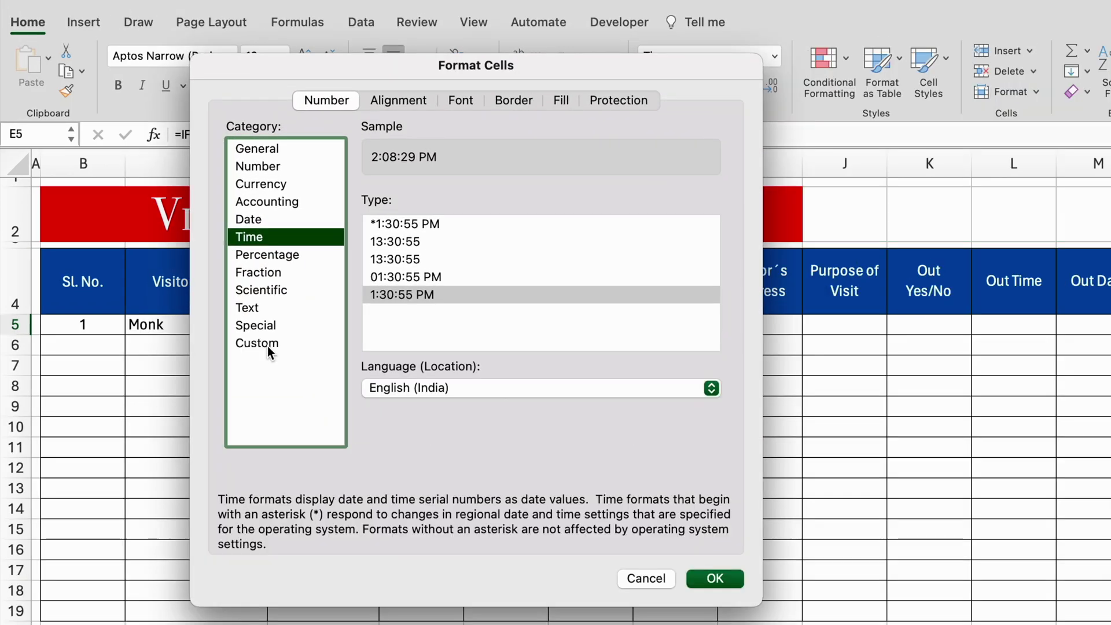
left_click(267, 344)
left_click(472, 224)
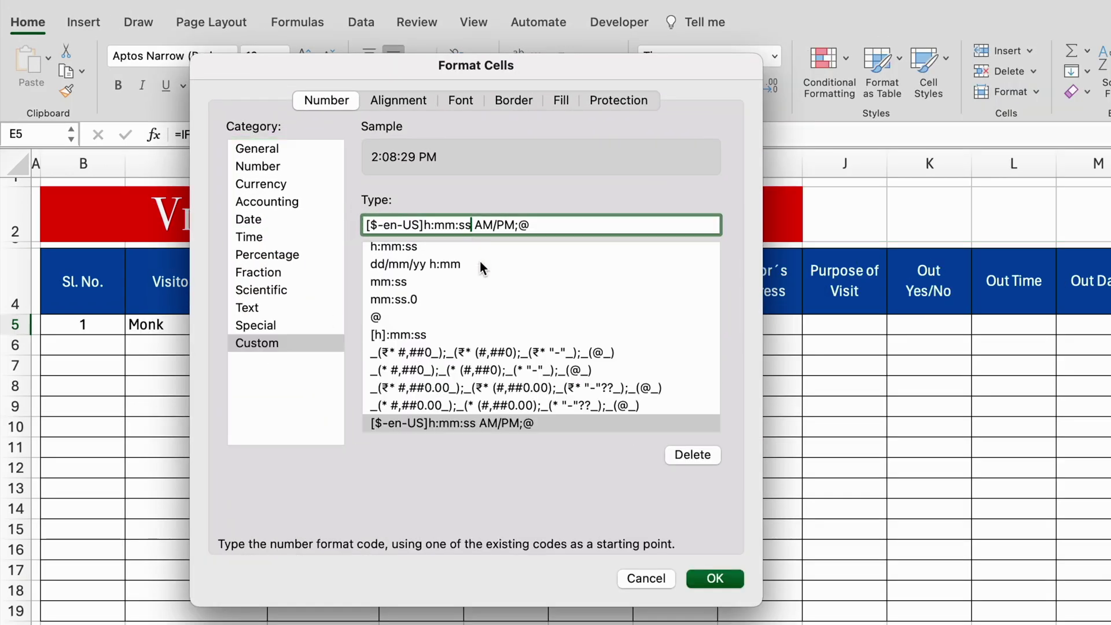
key("BackSpace")
key("BackSpace")
key("BackSpace")
left_click(716, 578)
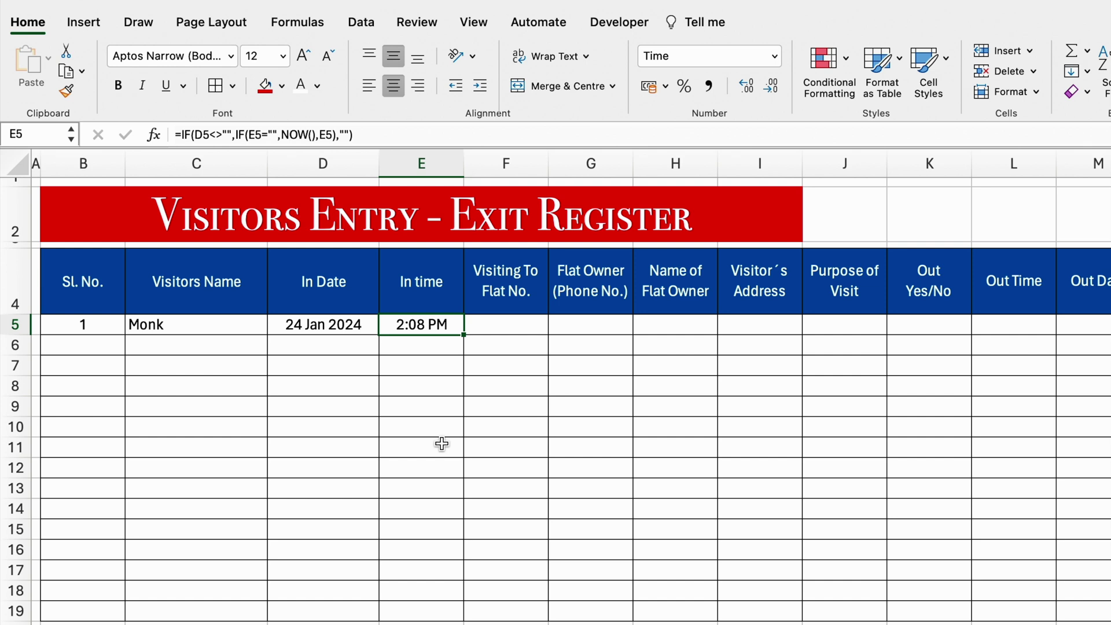
left_click_drag(464, 334, 462, 620)
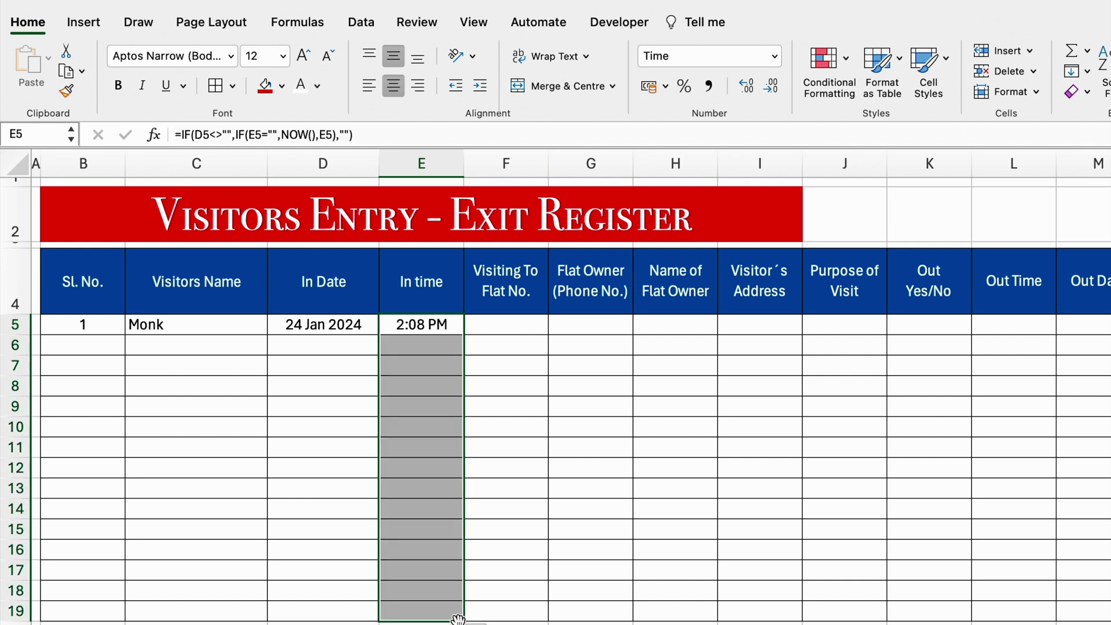
Shade the Visitors Name cells C5:C19 with a grey fill
left_click_drag(200, 326, 205, 614)
left_click(282, 86)
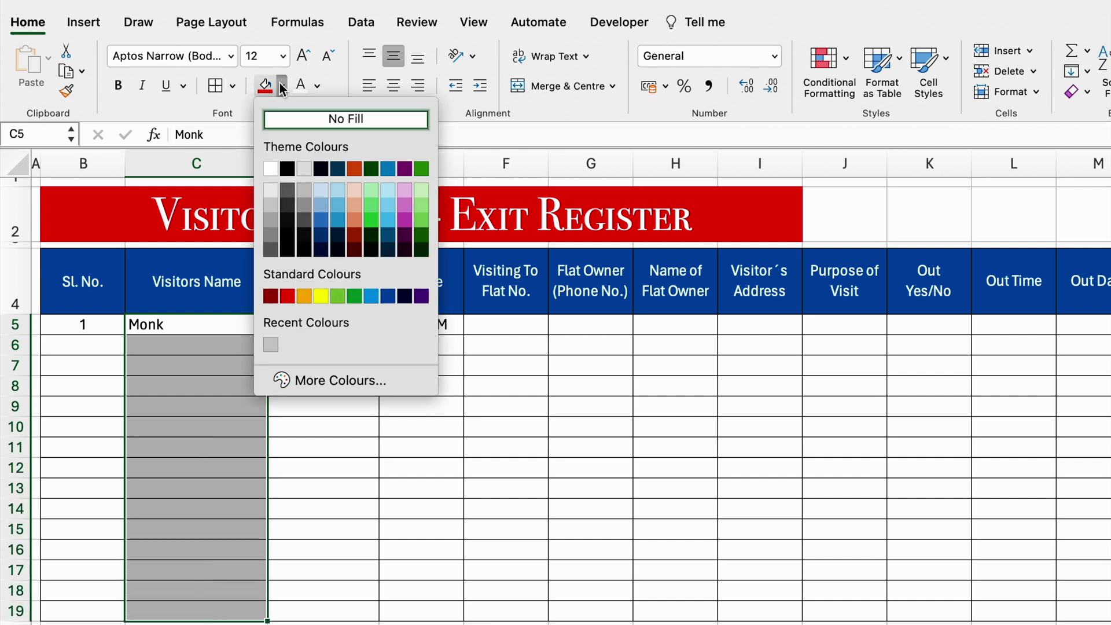
left_click(280, 206)
Start a data validation rule on the whole Visiting To Flat No. column (F) that allows a List
left_click(499, 324)
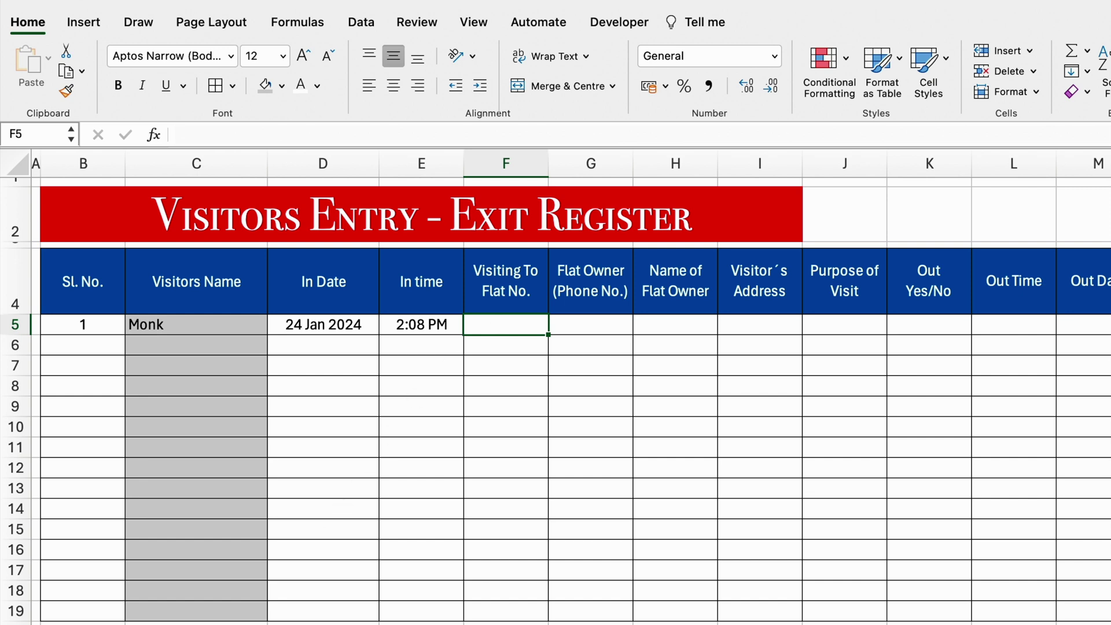
key("ctrl+Page_Down")
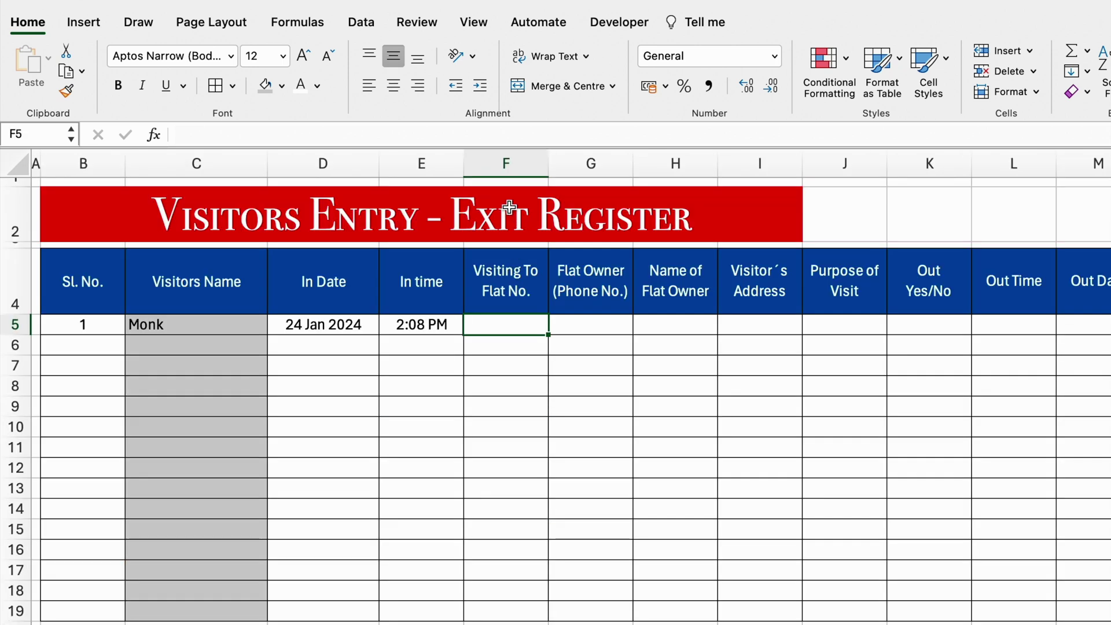
left_click(508, 164)
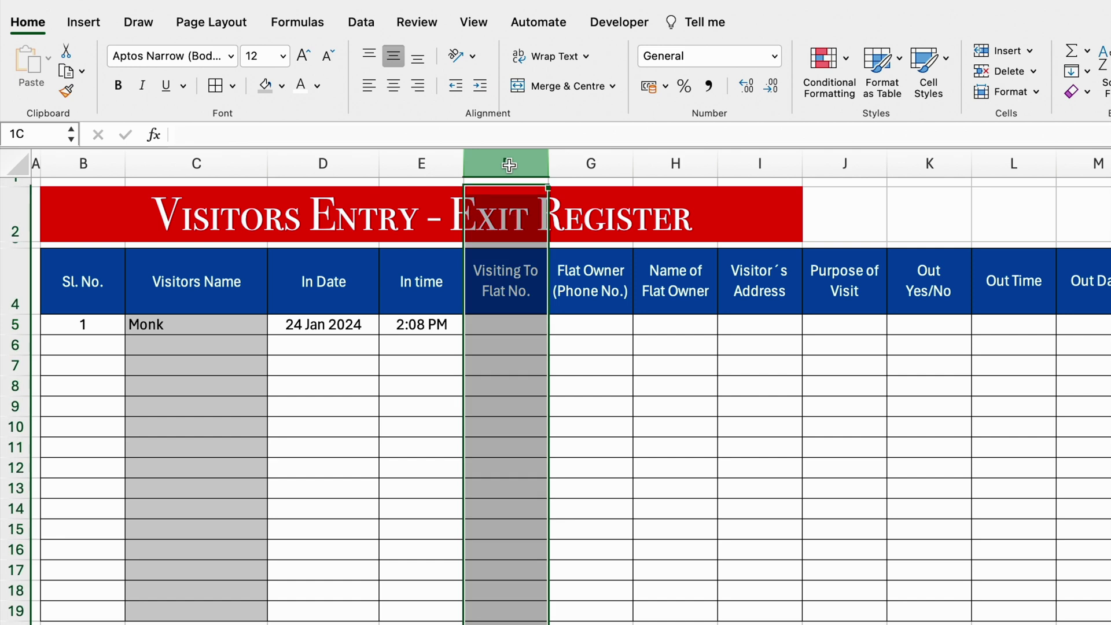
left_click(360, 21)
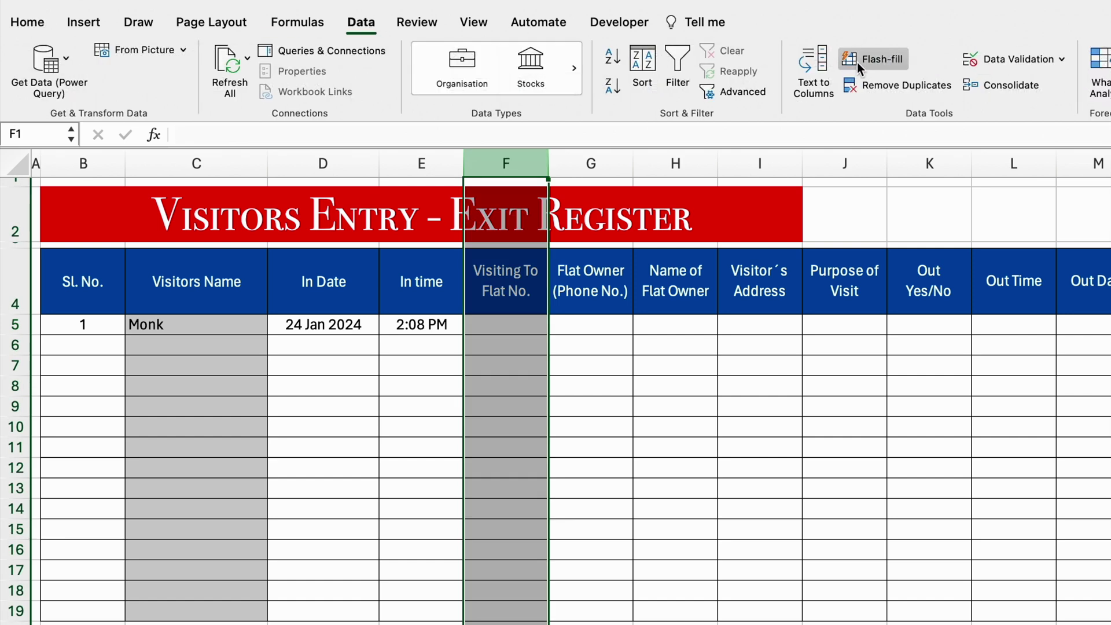
left_click(1006, 60)
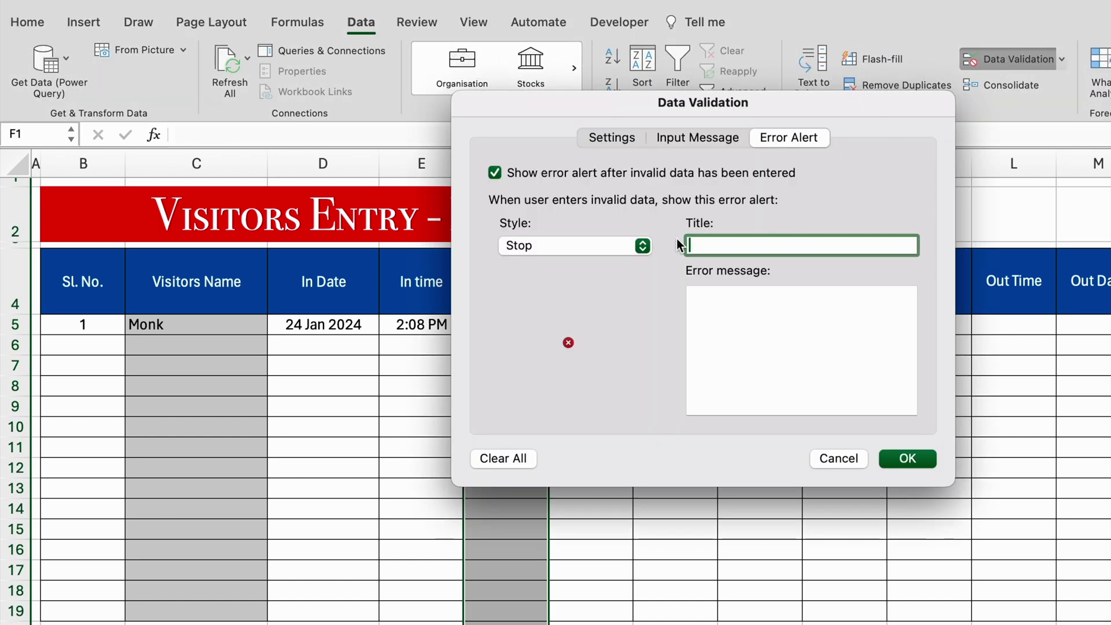
left_click(612, 137)
left_click(698, 220)
left_click(596, 279)
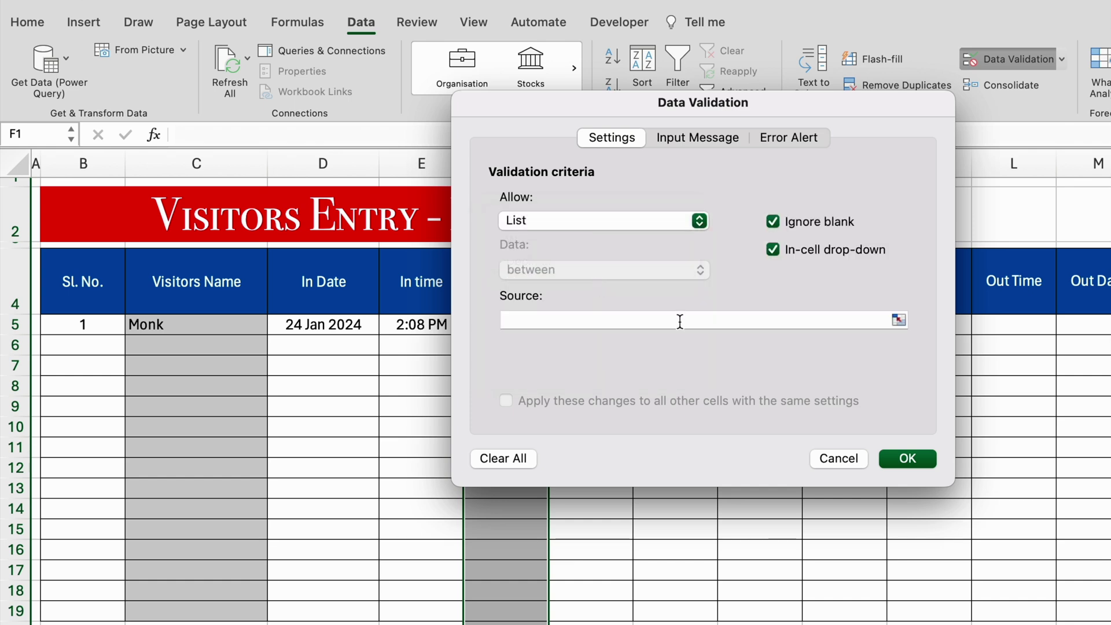
Set the list source to =Settings!$C$3:$C$1048576, apply the rule, and check the drop-down in F5
left_click(680, 321)
left_click(898, 318)
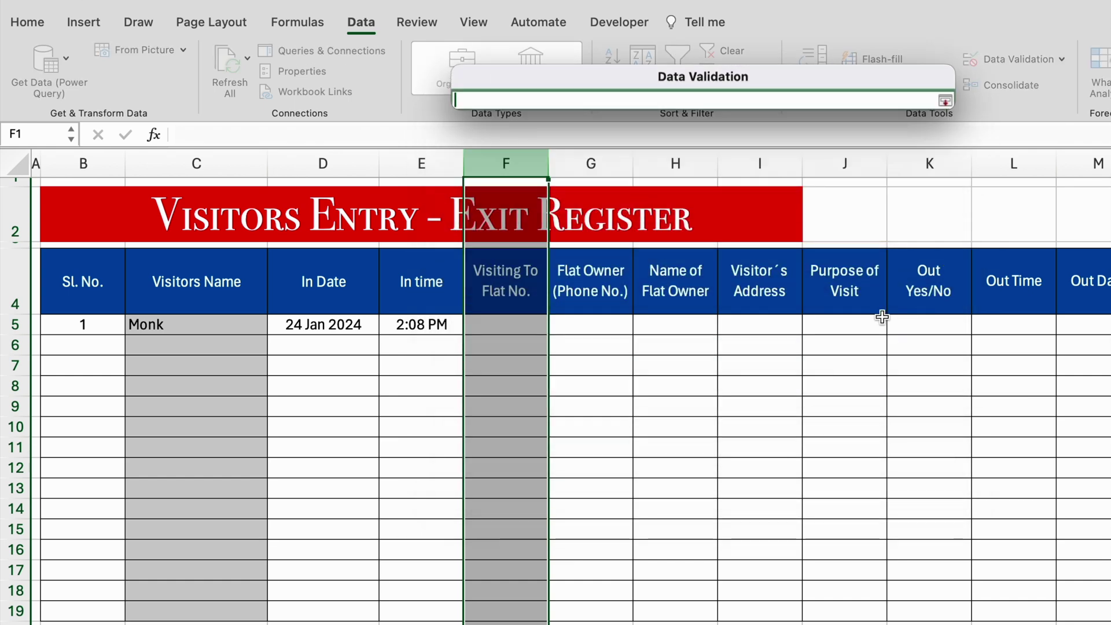
key("ctrl+Page_Down")
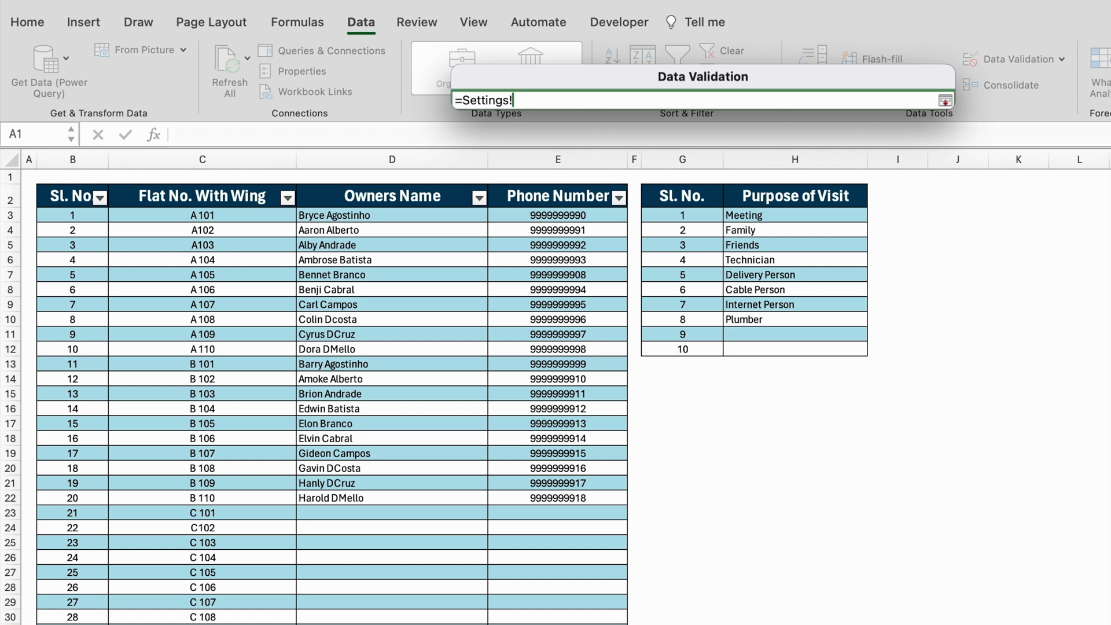
left_click(239, 218)
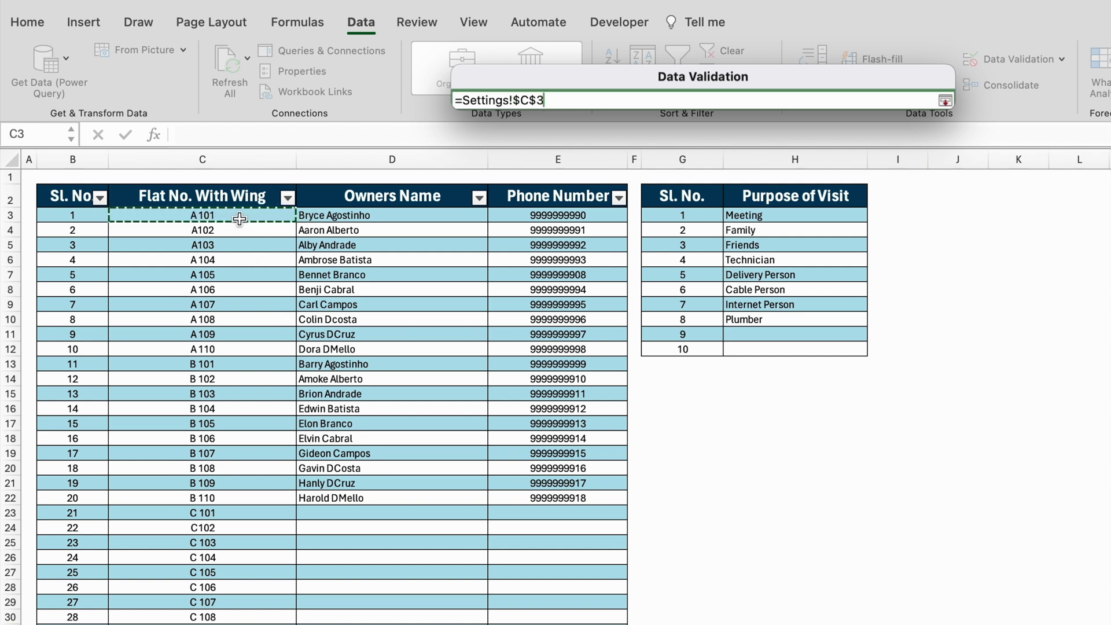
key("super+shift+Down")
key("super+shift+Down")
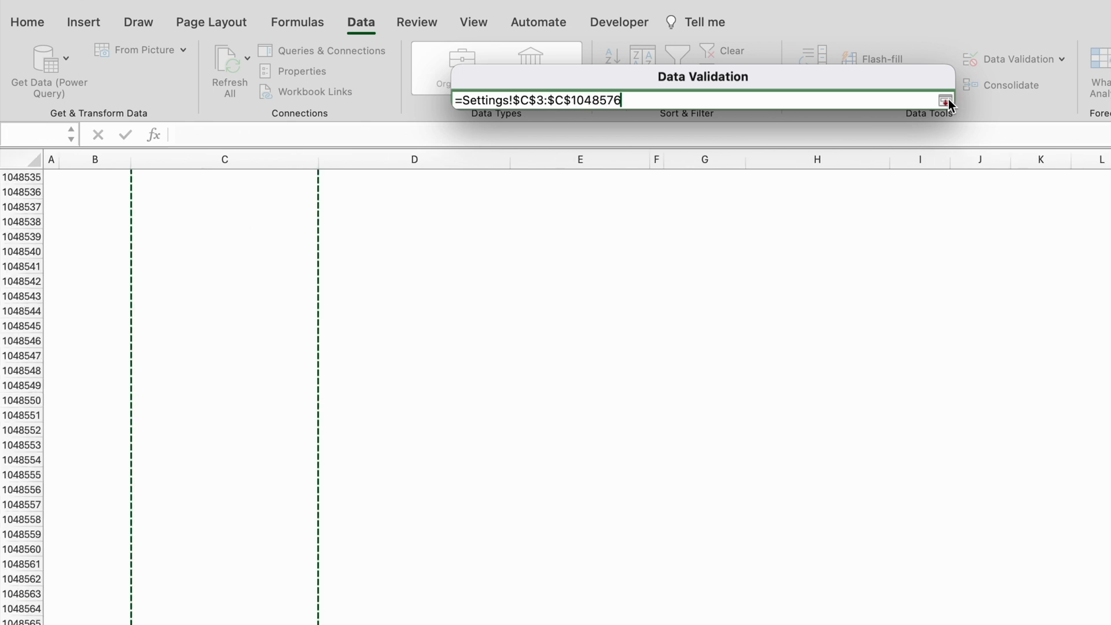
left_click(948, 101)
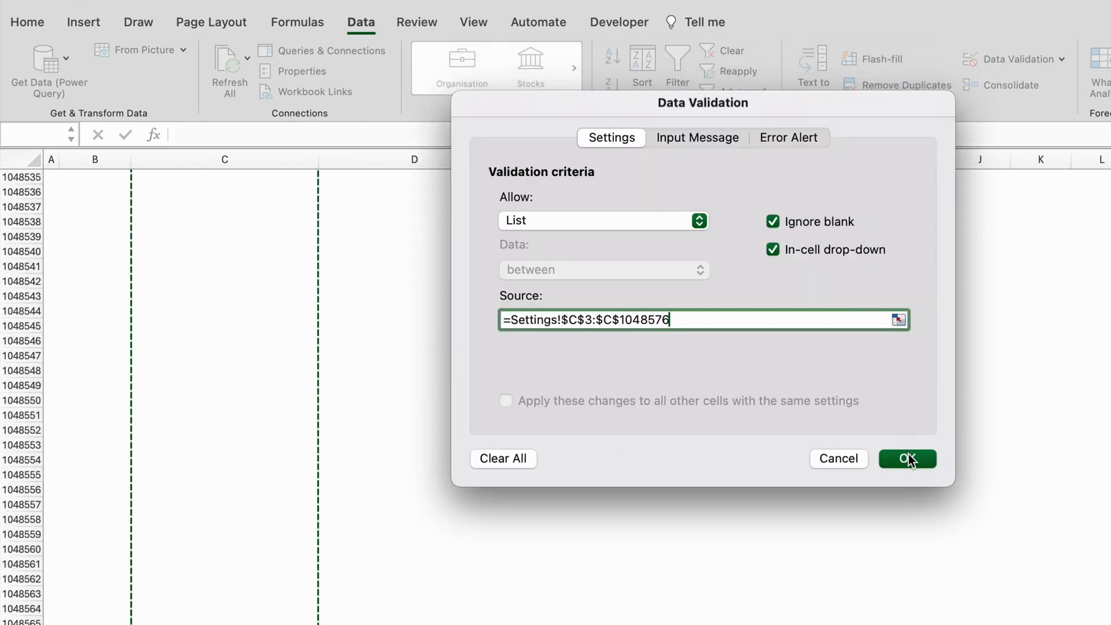
left_click(908, 457)
left_click(506, 325)
left_click(555, 326)
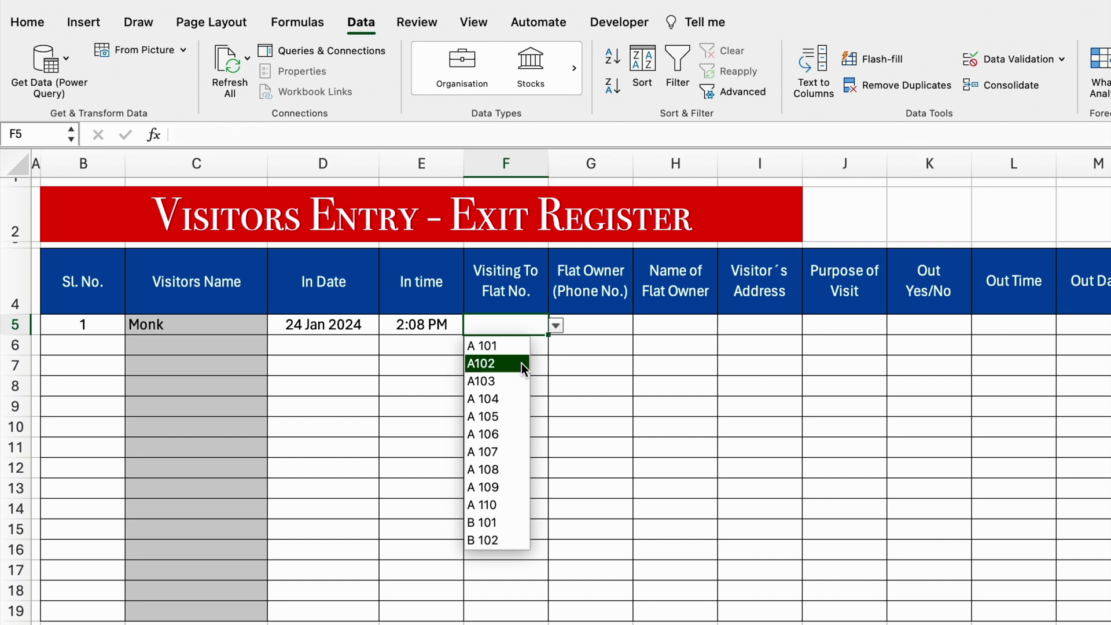
key("Escape")
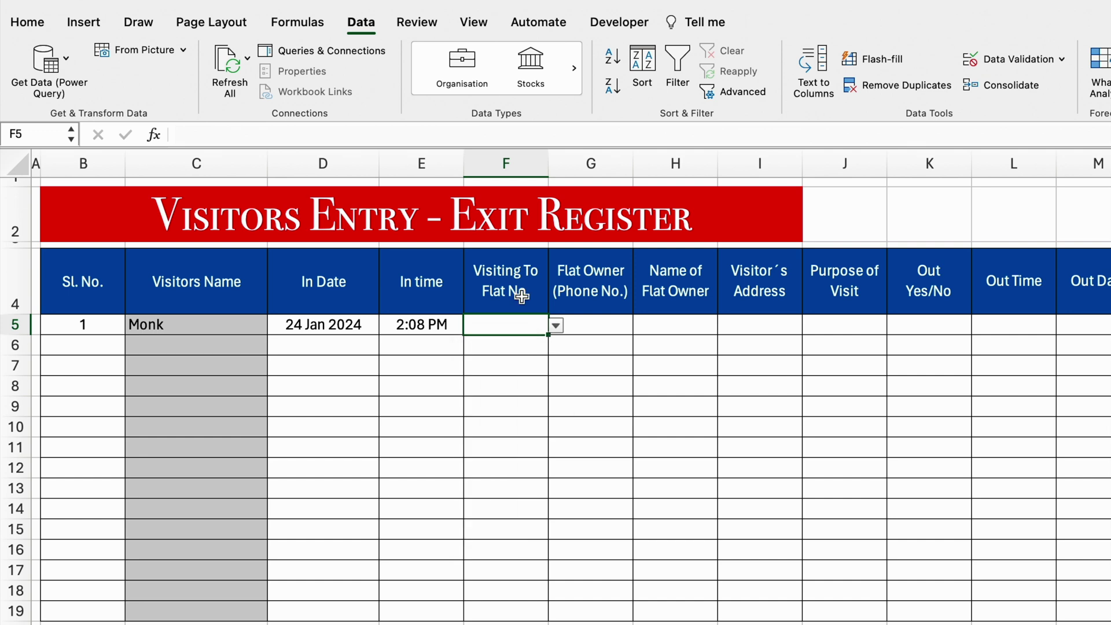
Clear the data validation from the title and header cells F1:F4, and check the drop-downs in F5 and F22
left_click(521, 296)
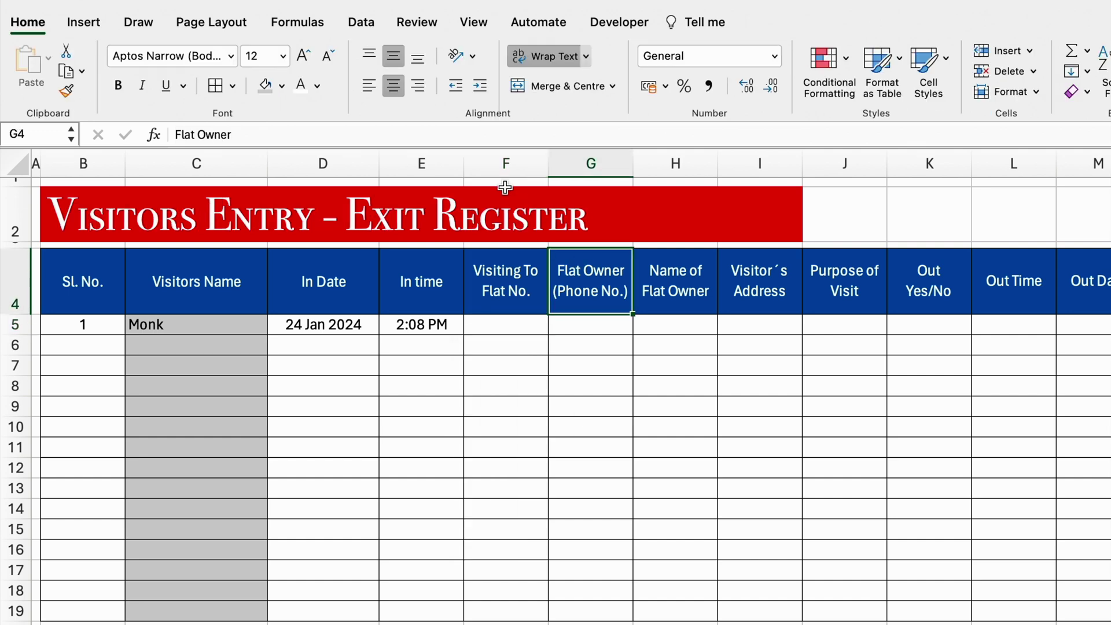
left_click(501, 182)
left_click_drag(502, 182, 506, 279)
left_click(361, 22)
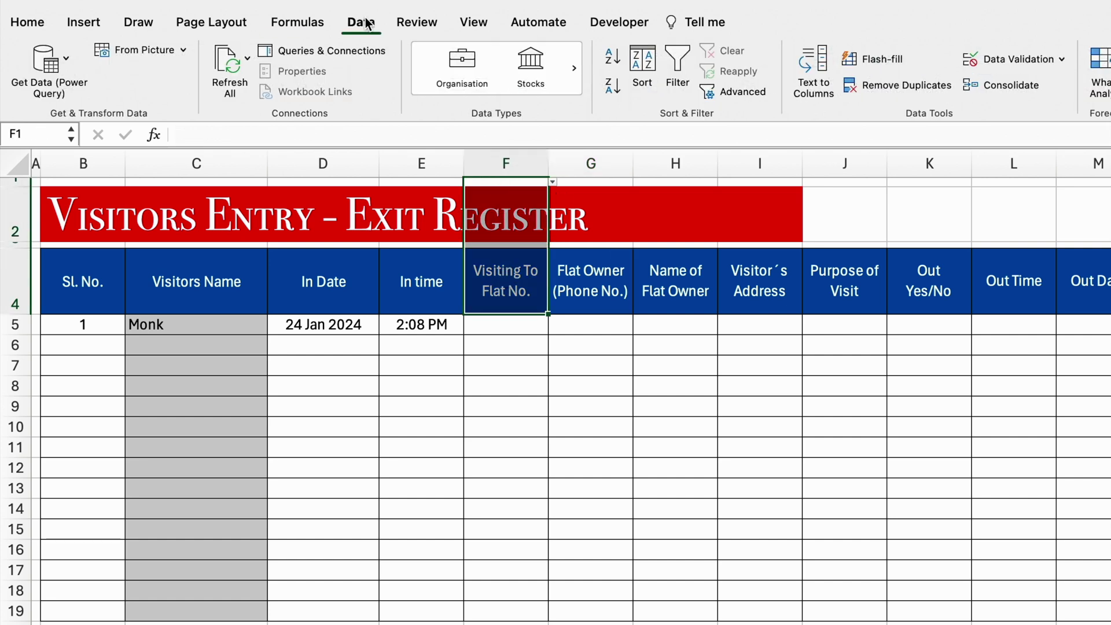
left_click(1013, 58)
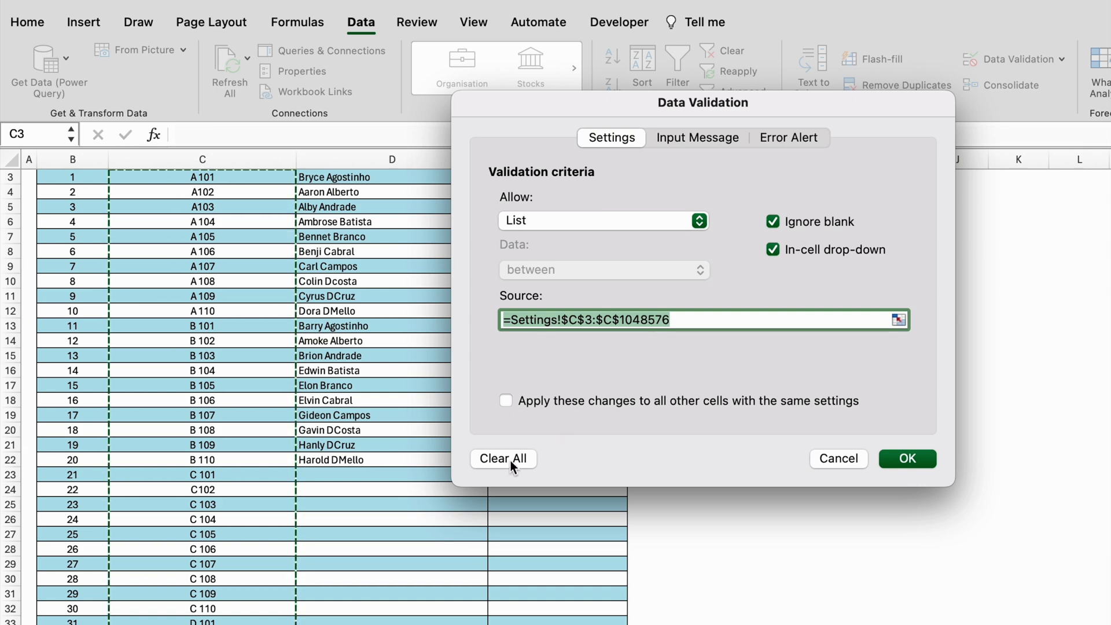
left_click(503, 458)
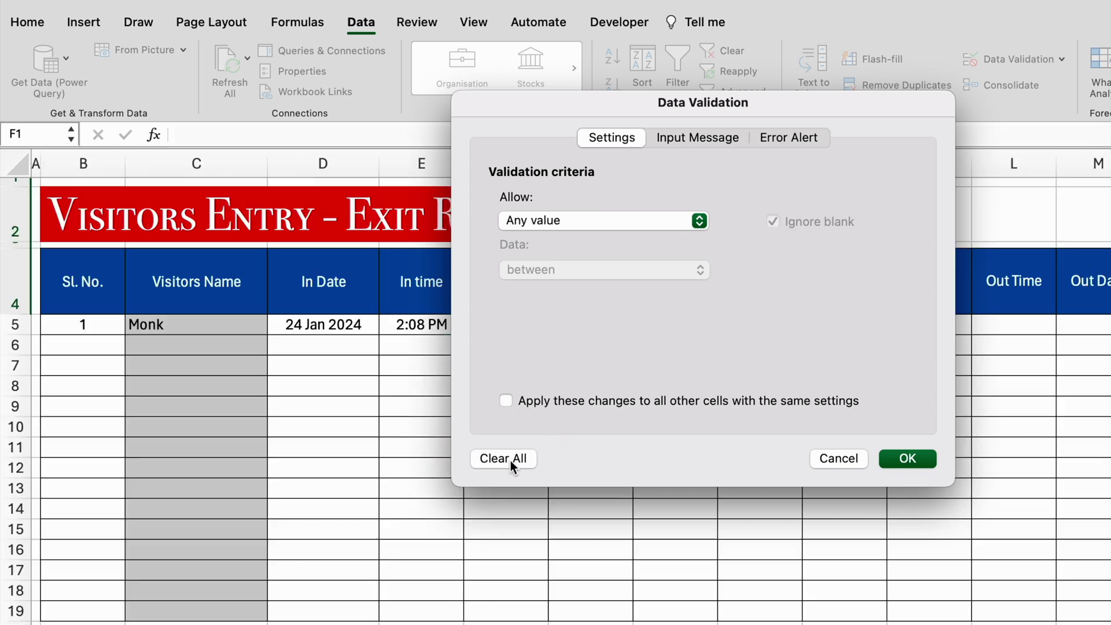
left_click(909, 459)
left_click(502, 325)
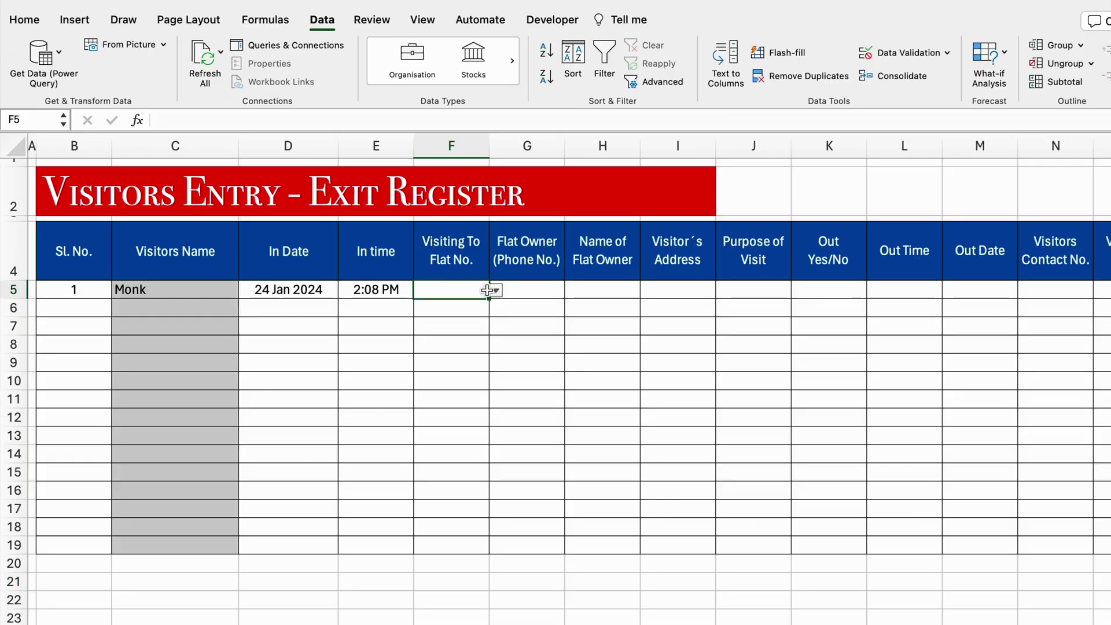
left_click(496, 290)
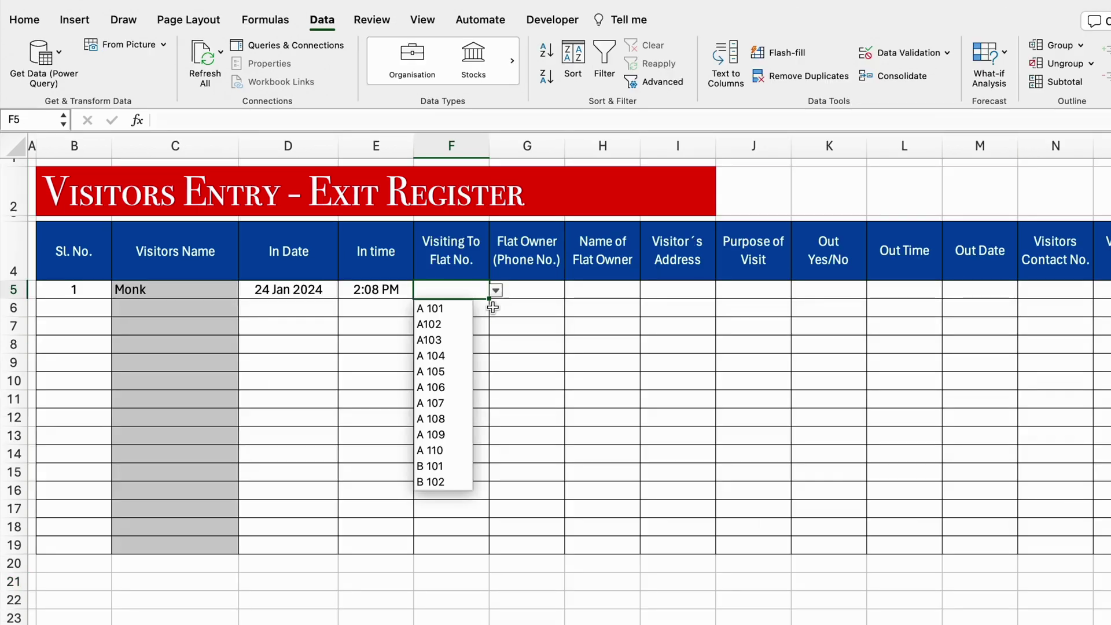
left_click(452, 603)
left_click(451, 602)
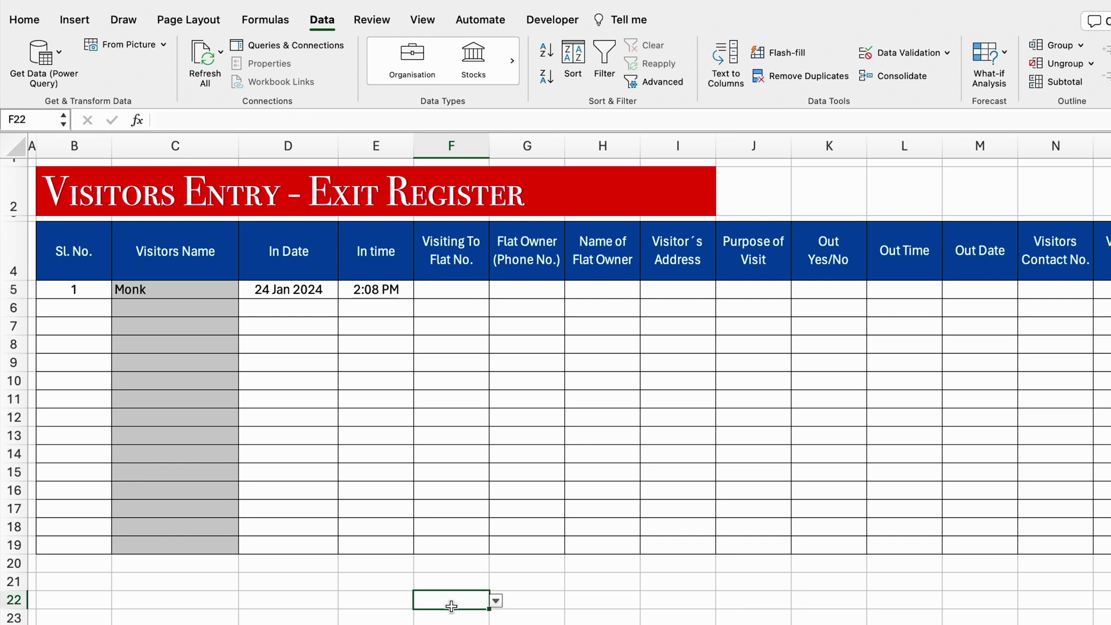
left_click(459, 285)
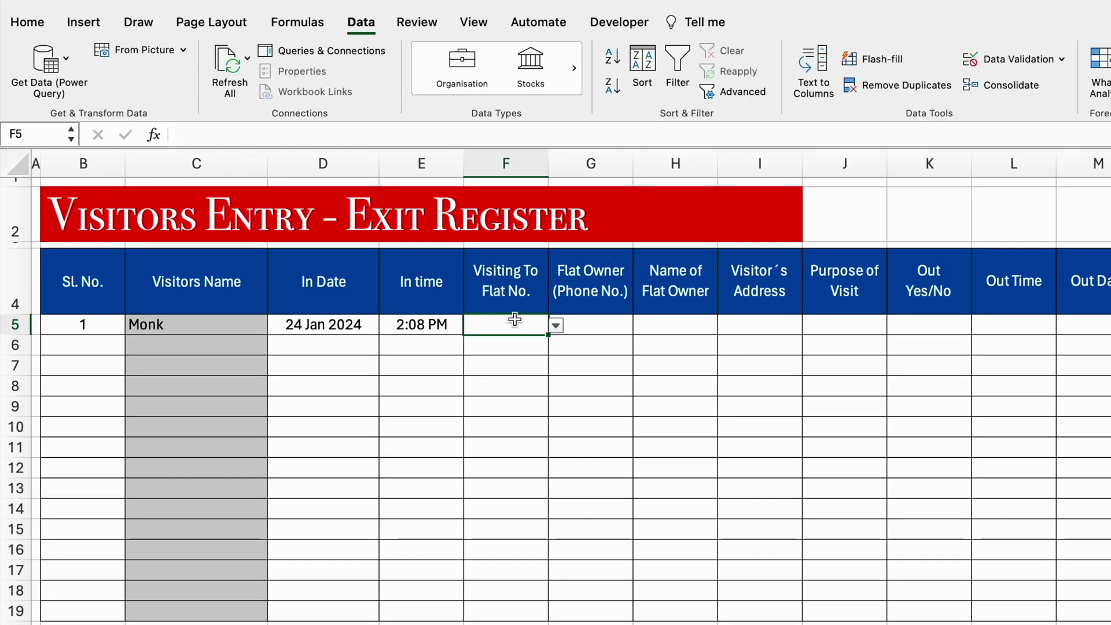
Shade F5:F19 with the same grey fill and widen the Flat Owner (Phone No.) and Name of Flat Owner columns
left_click_drag(514, 319, 508, 613)
left_click(30, 23)
left_click(584, 339)
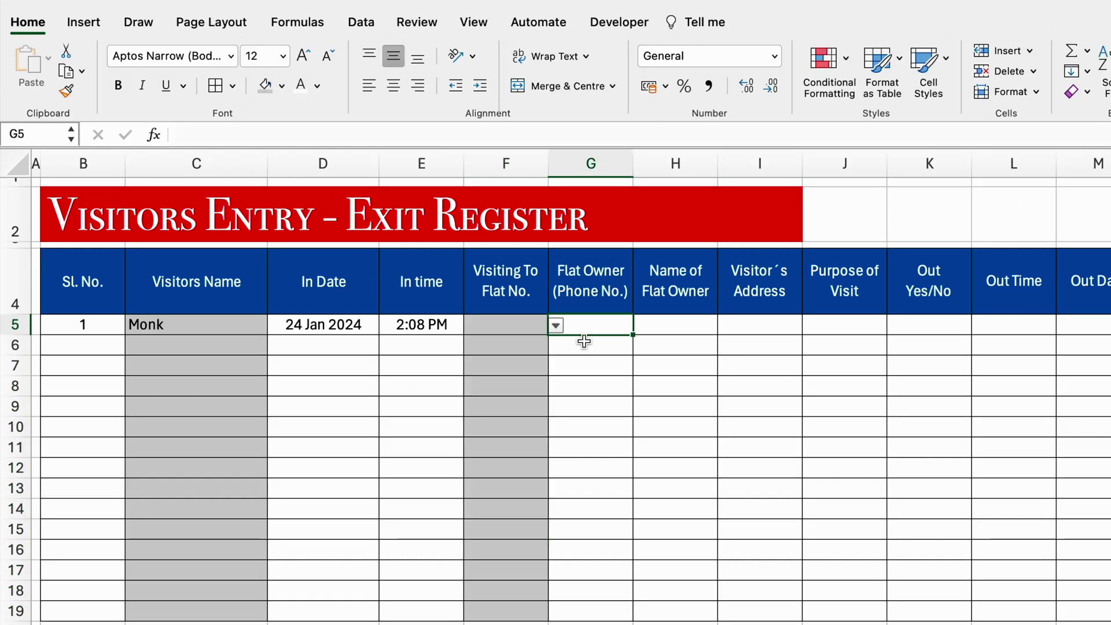
left_click_drag(603, 164, 755, 164)
Enter =VLOOKUP(F5,Settings!$C:$E,3,0) in G5 to look up the flat owner's phone number
left_click(618, 326)
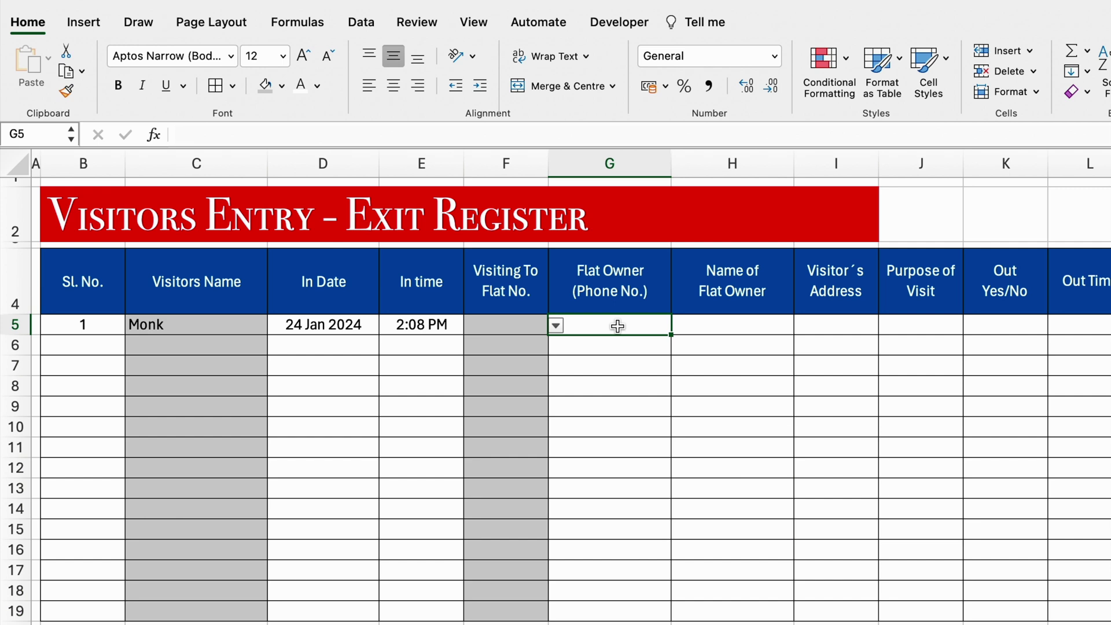
type("=")
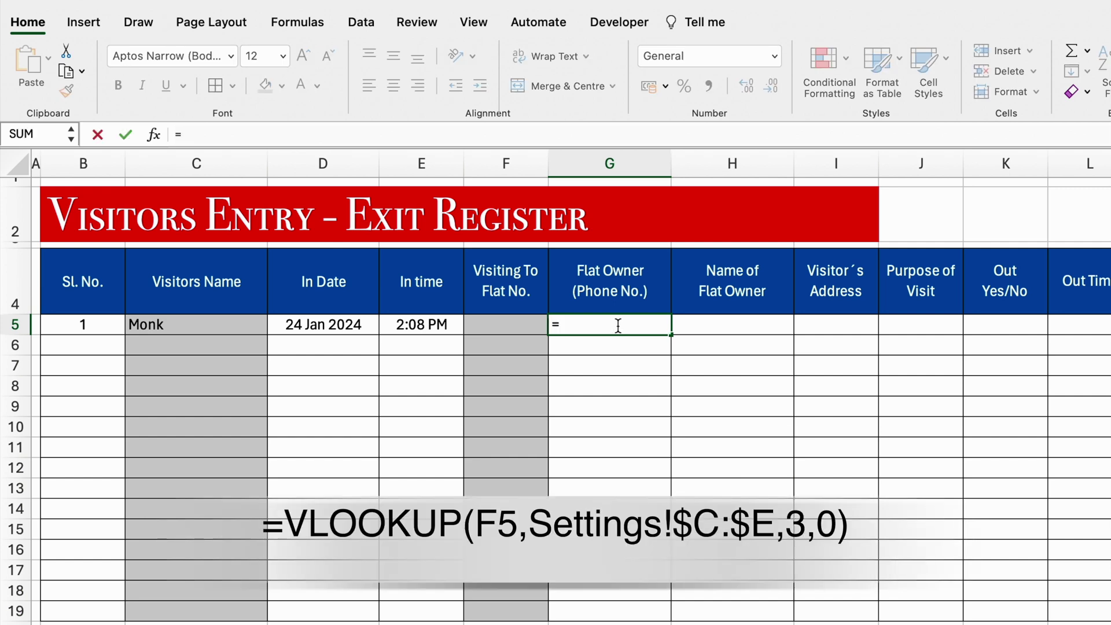
type("Vlo")
key("Tab")
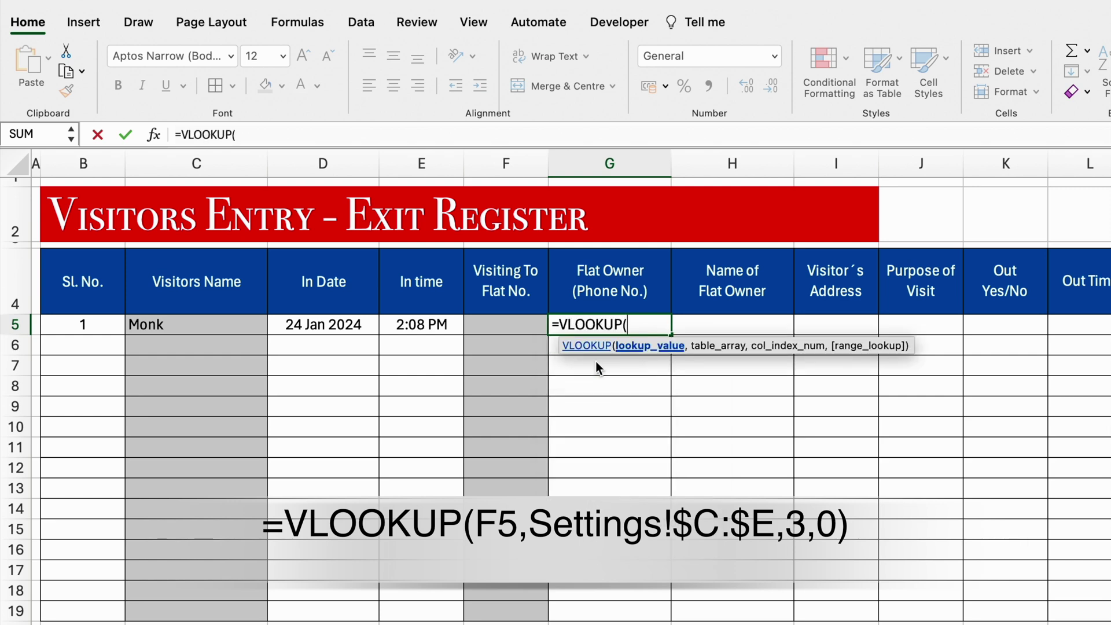
left_click(505, 322)
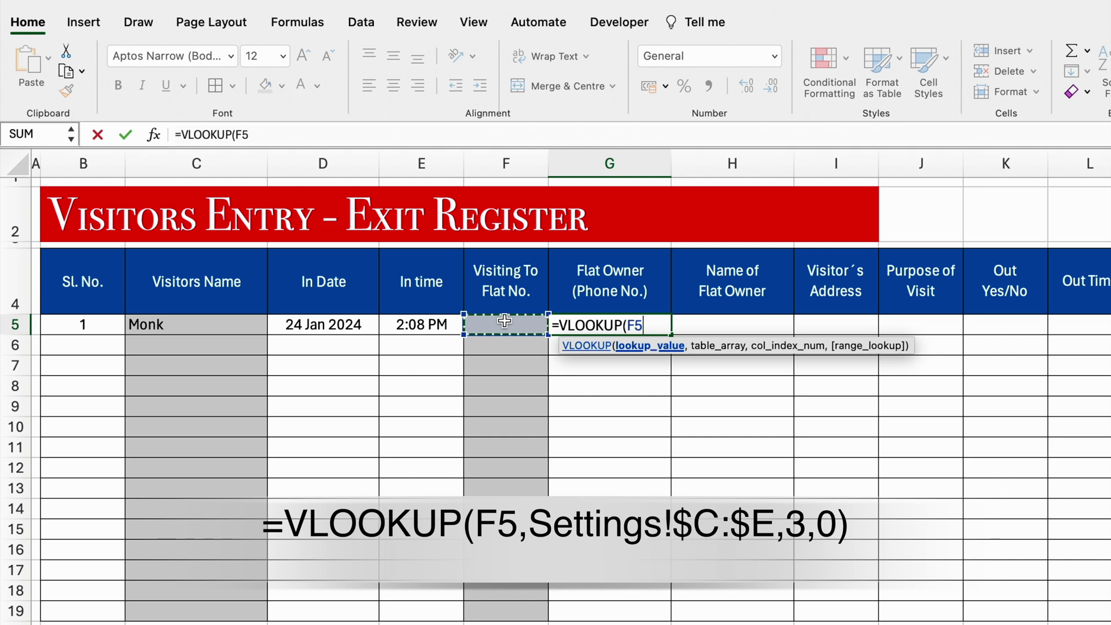
type(",")
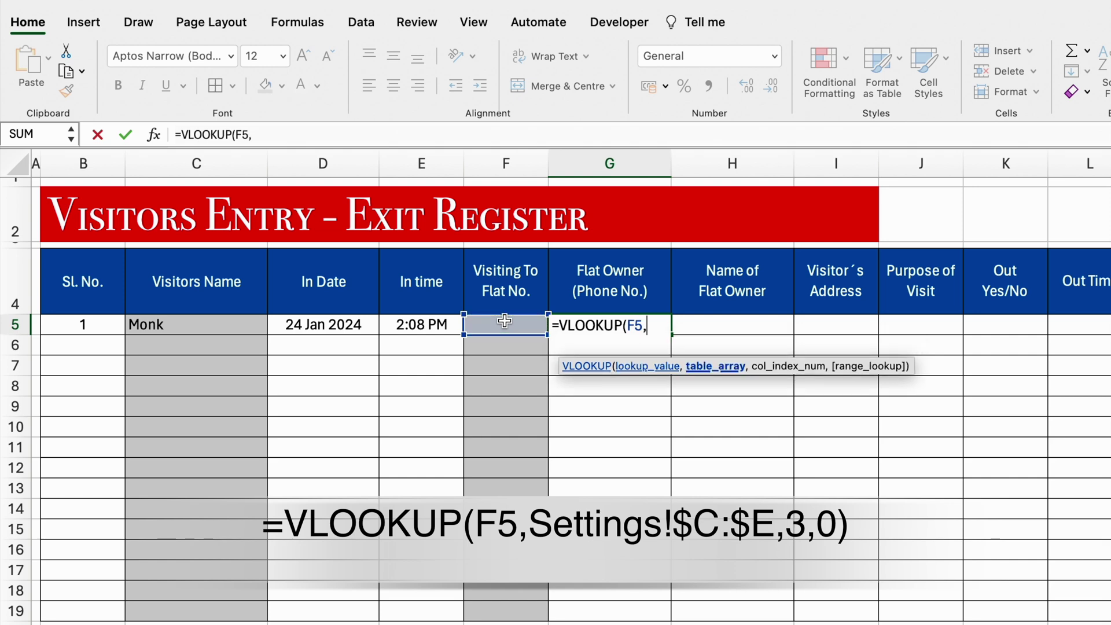
left_click(341, 622)
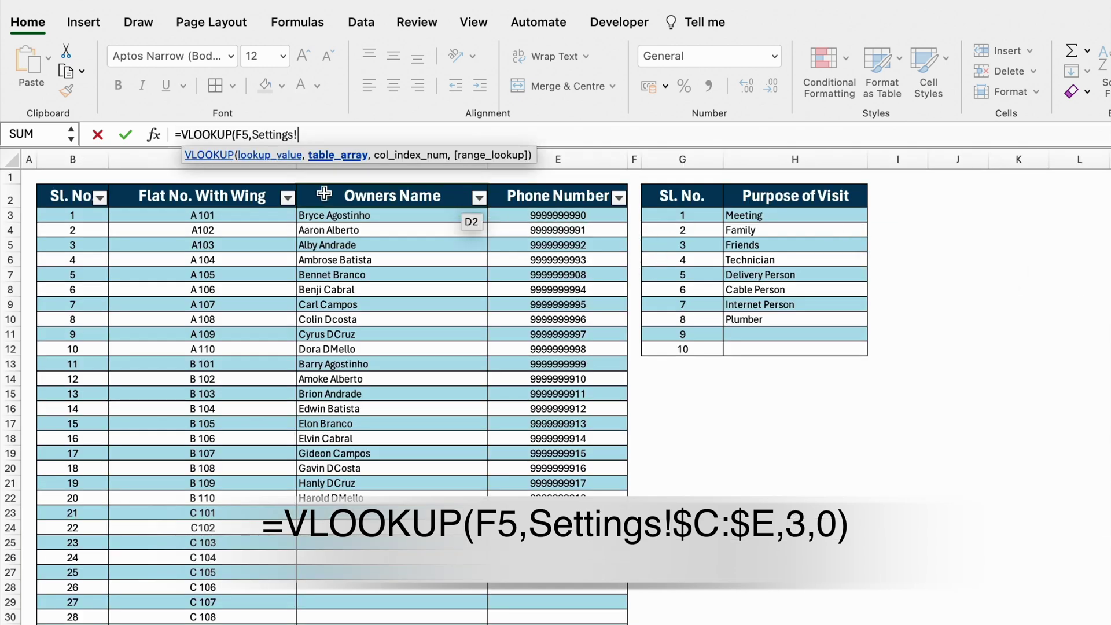
left_click(168, 158)
left_click_drag(168, 158, 524, 181)
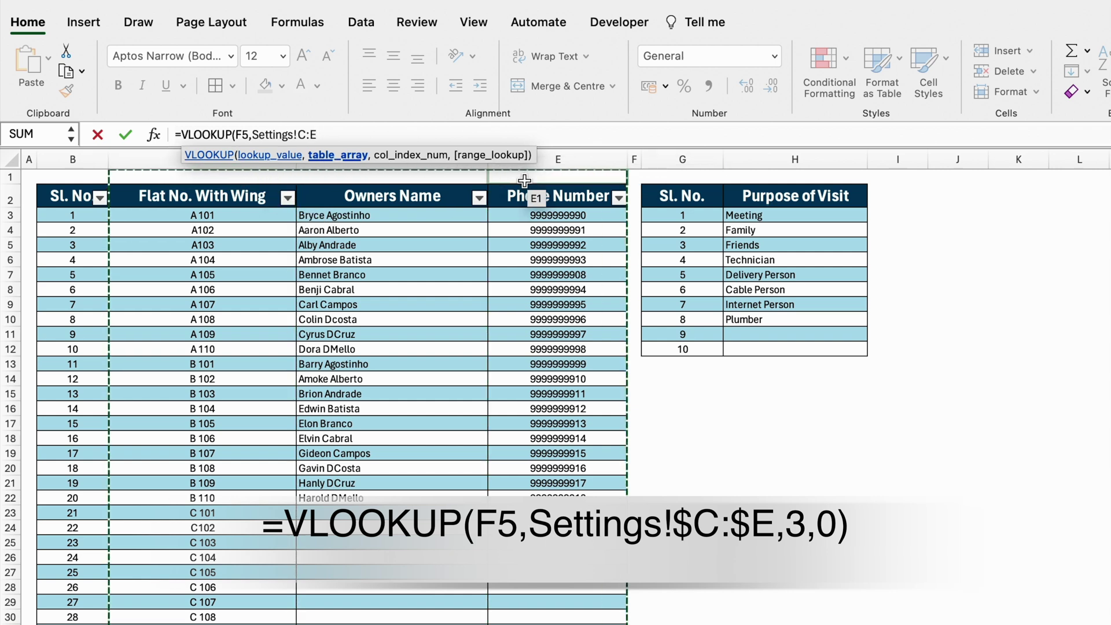
key("F4")
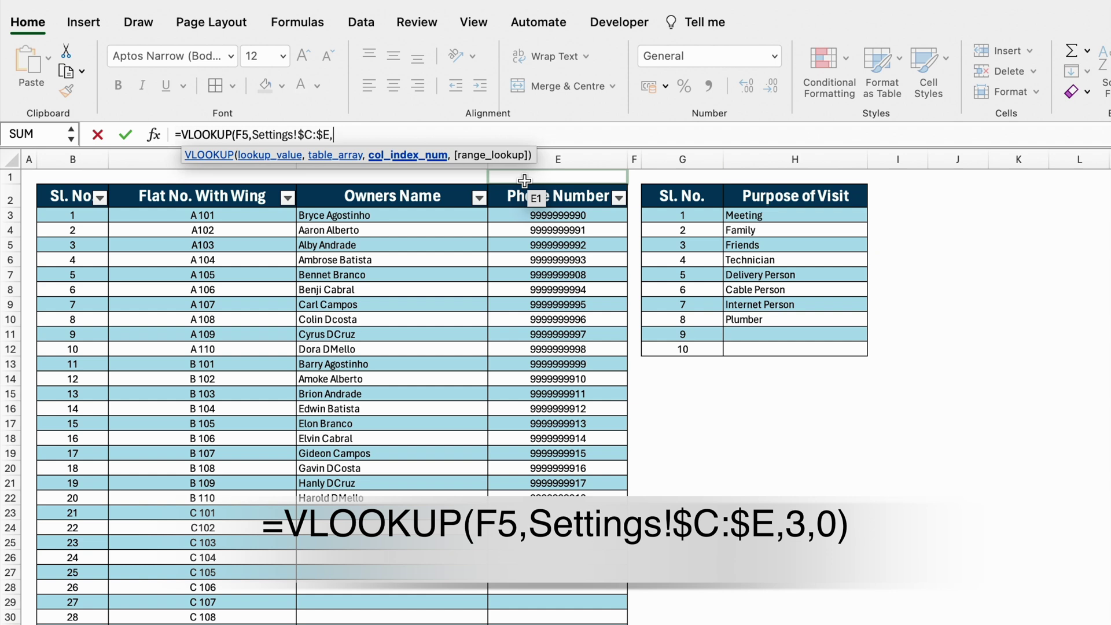
type("3,0")
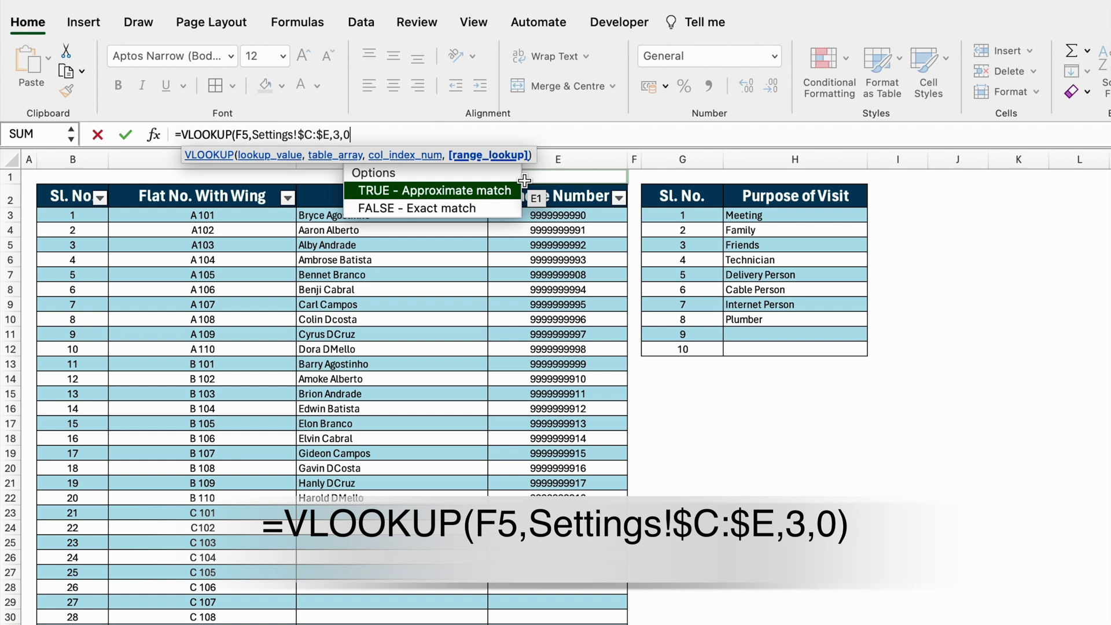
type(")")
key("Return")
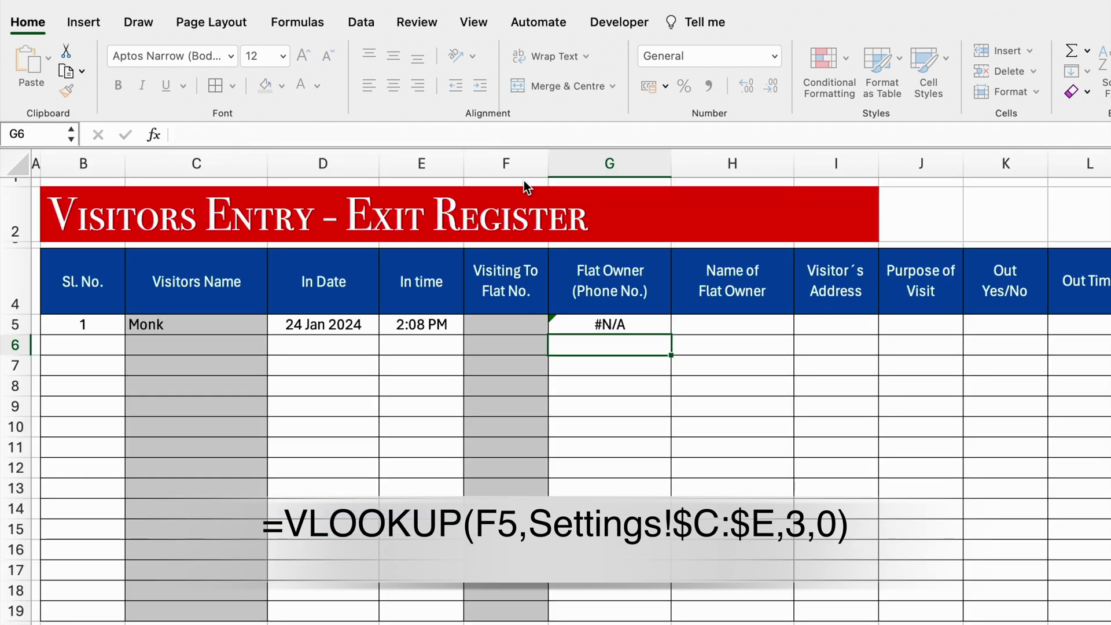
Wrap the phone number lookup in G5 in IFERROR with "" as the fallback value
left_click(639, 326)
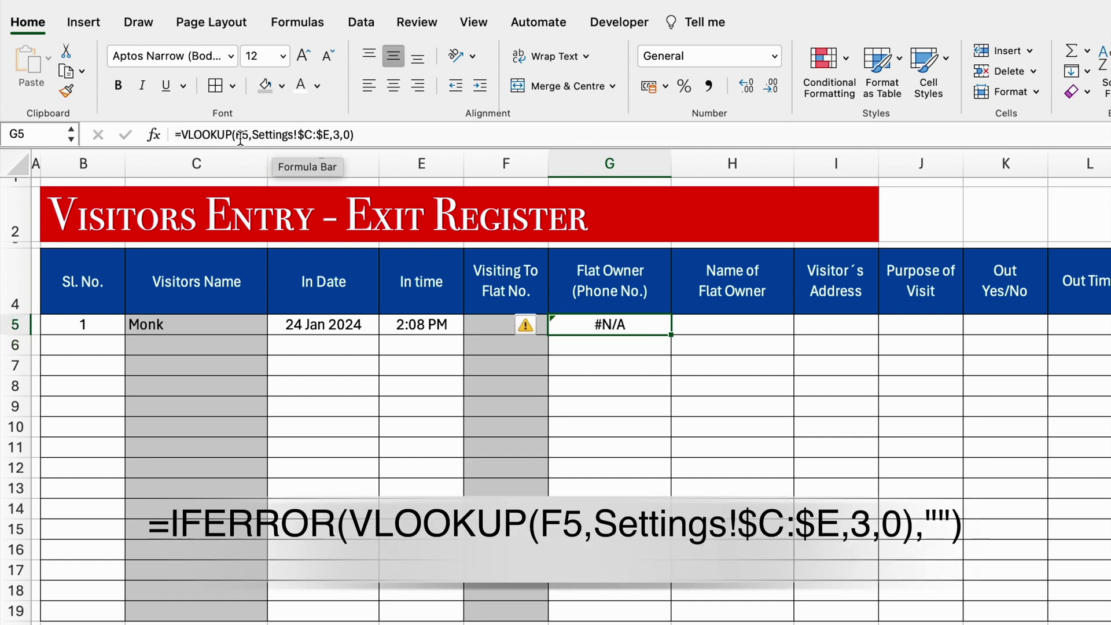
left_click(183, 134)
type("iferror(")
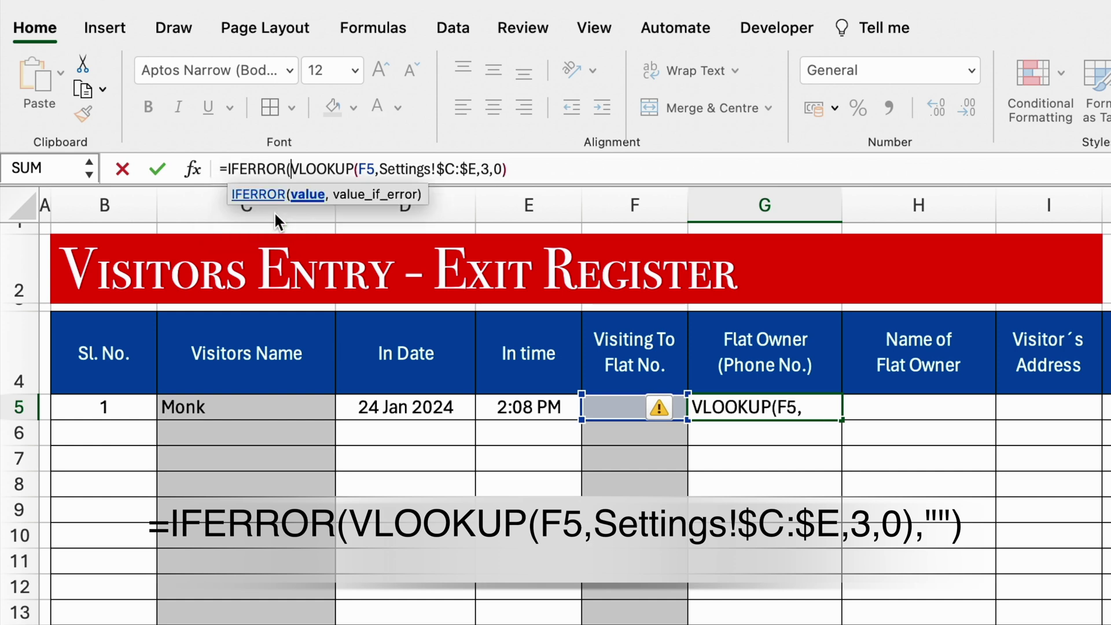
left_click(550, 170)
type(",\"\"")
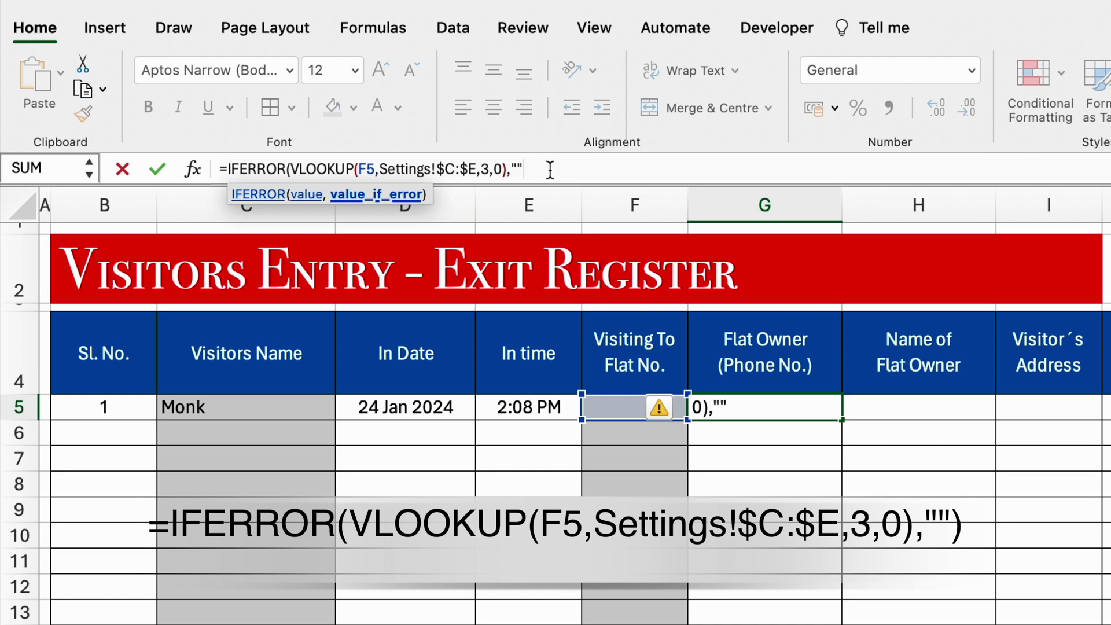
key("Return")
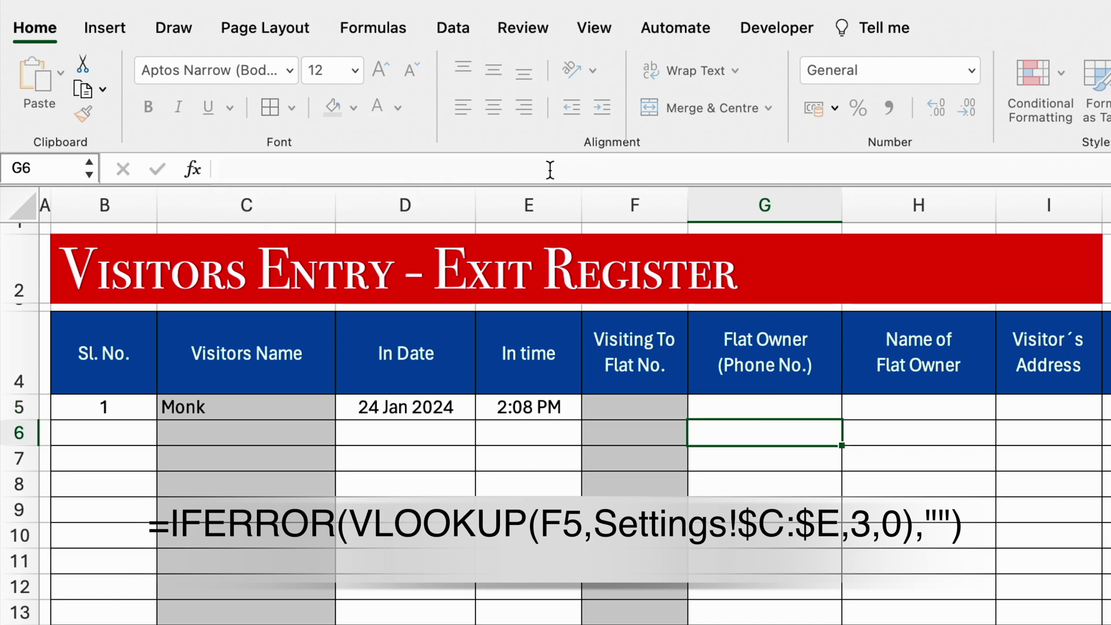
Choose flat A103 in F5 and centre the phone number in G5 horizontally
left_click(641, 405)
left_click(697, 408)
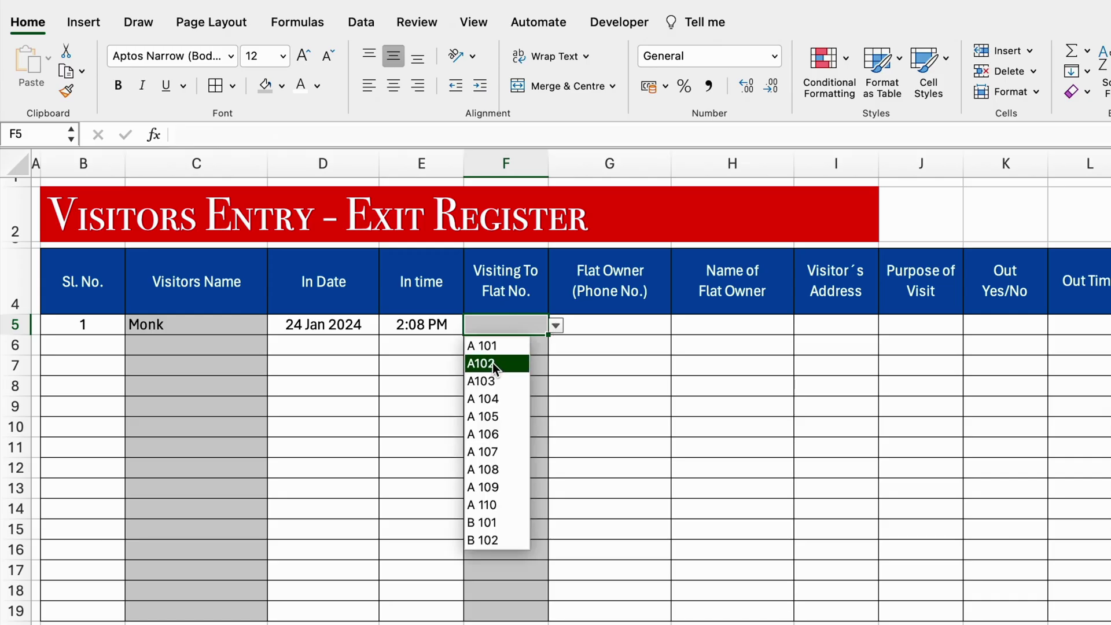
left_click(492, 383)
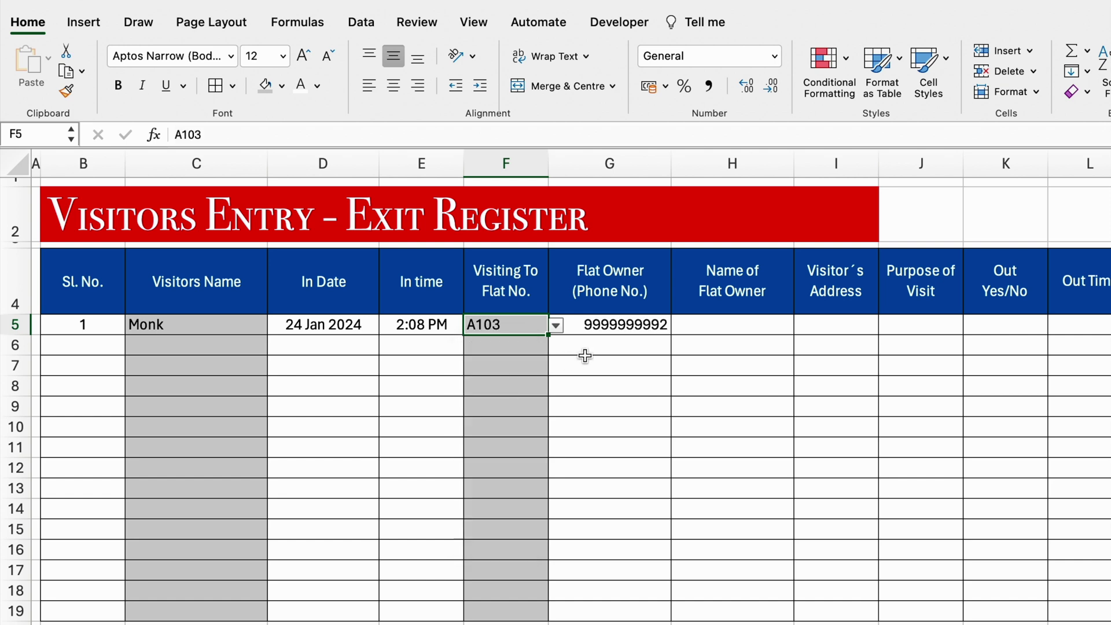
key("Right")
left_click(394, 87)
Try copying the phone number formula from G5 into H5, and undo the paste
key("super+c")
left_click(757, 327)
key("super+v")
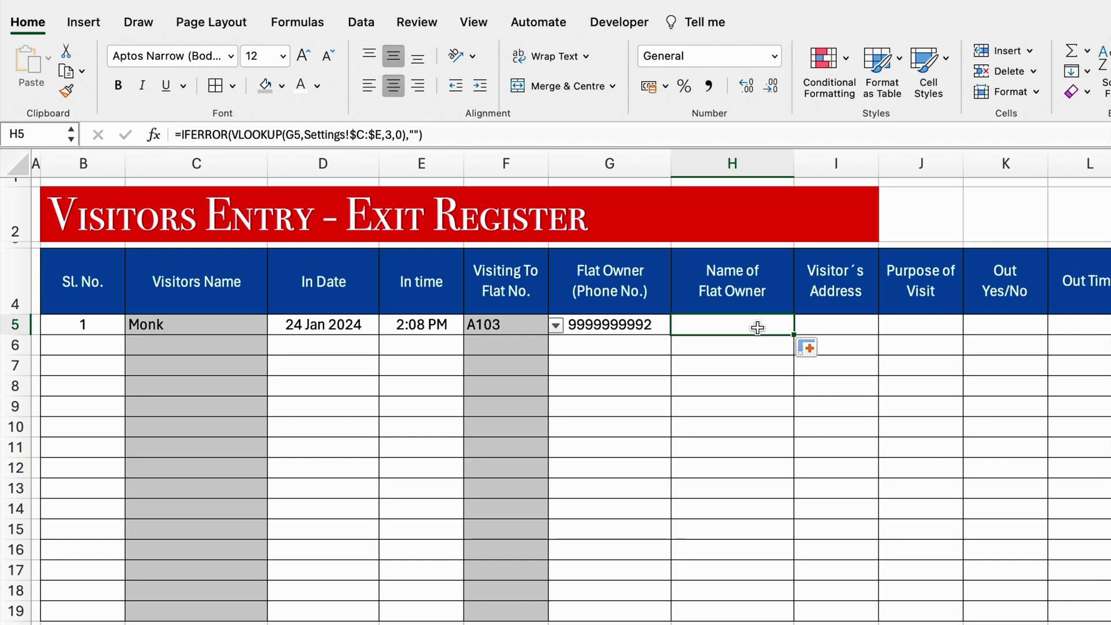
key("super+z")
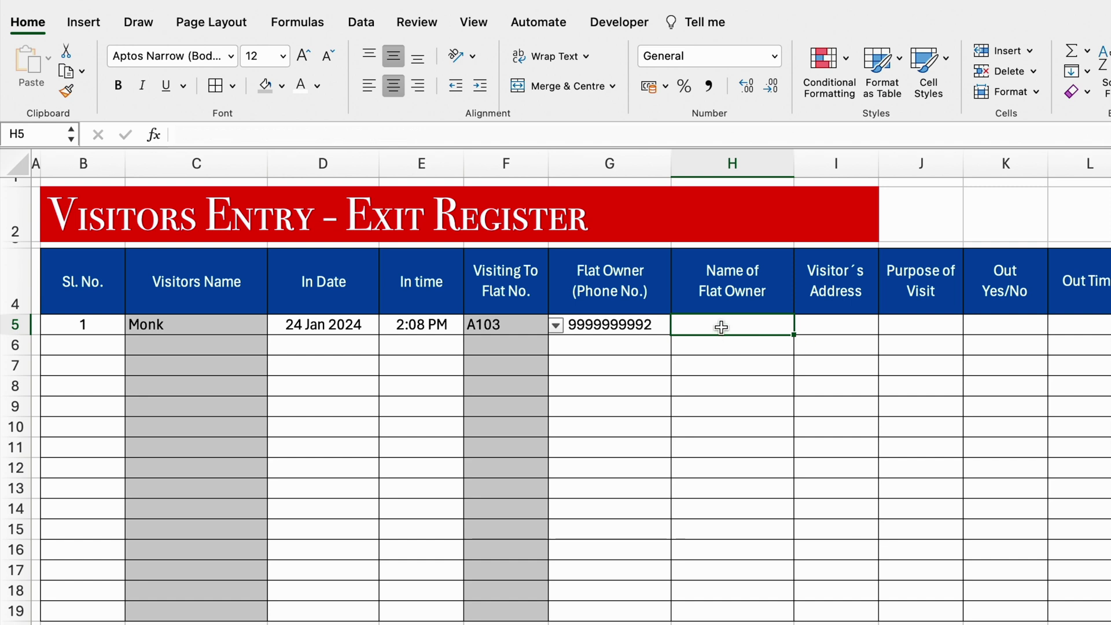
Enter =VLOOKUP(F5,Settings!$C:$D,2,0) in H5 to look up the flat owner's name
type("=Vlo")
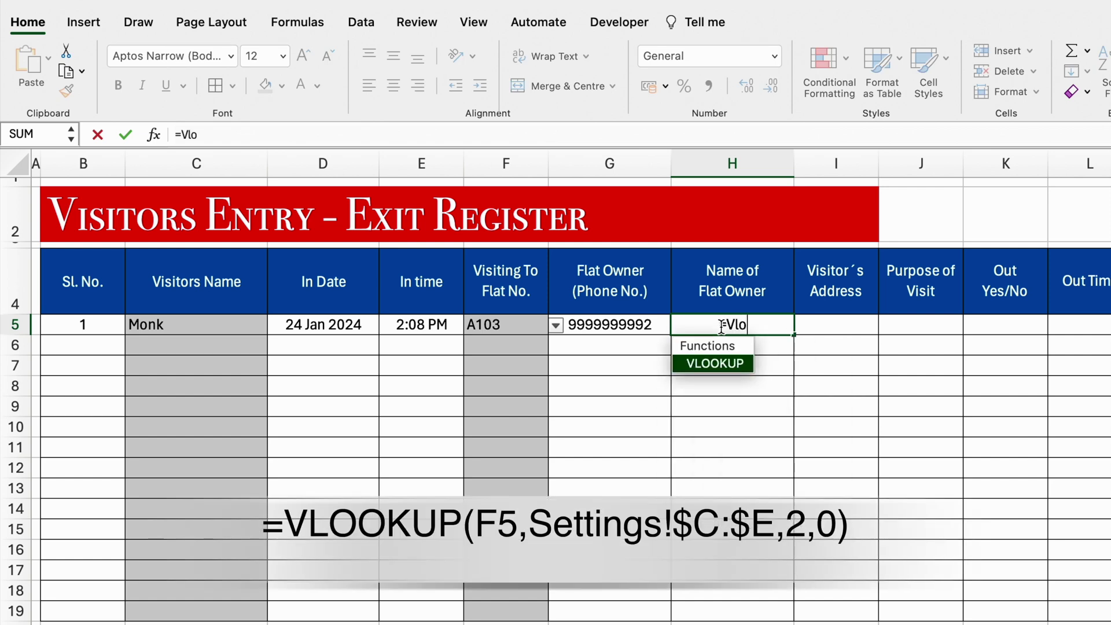
double_click(716, 365)
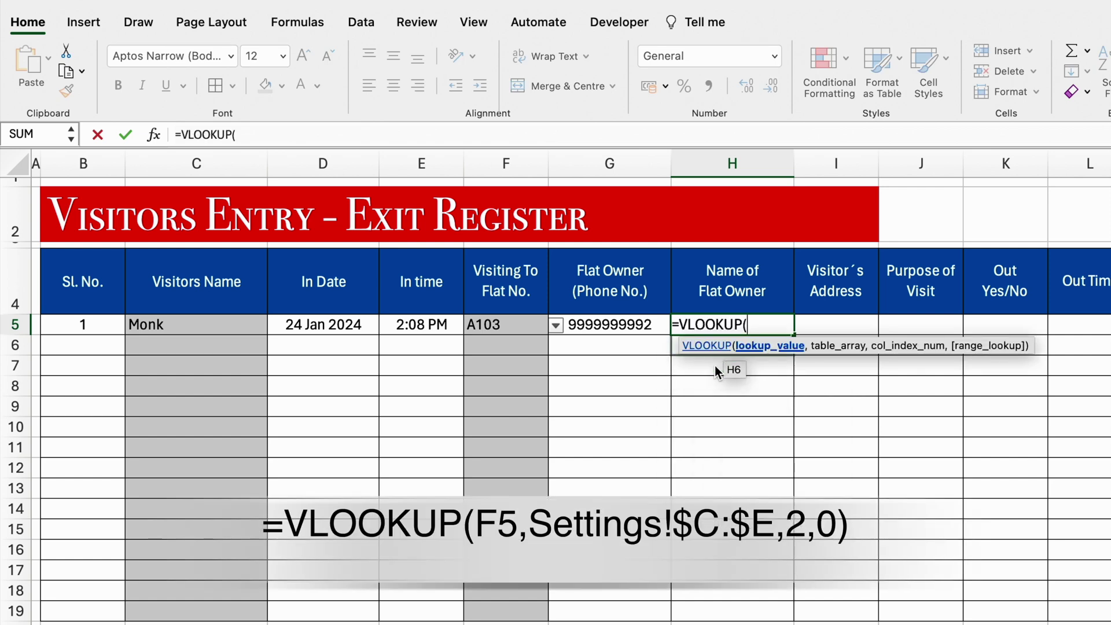
left_click(509, 324)
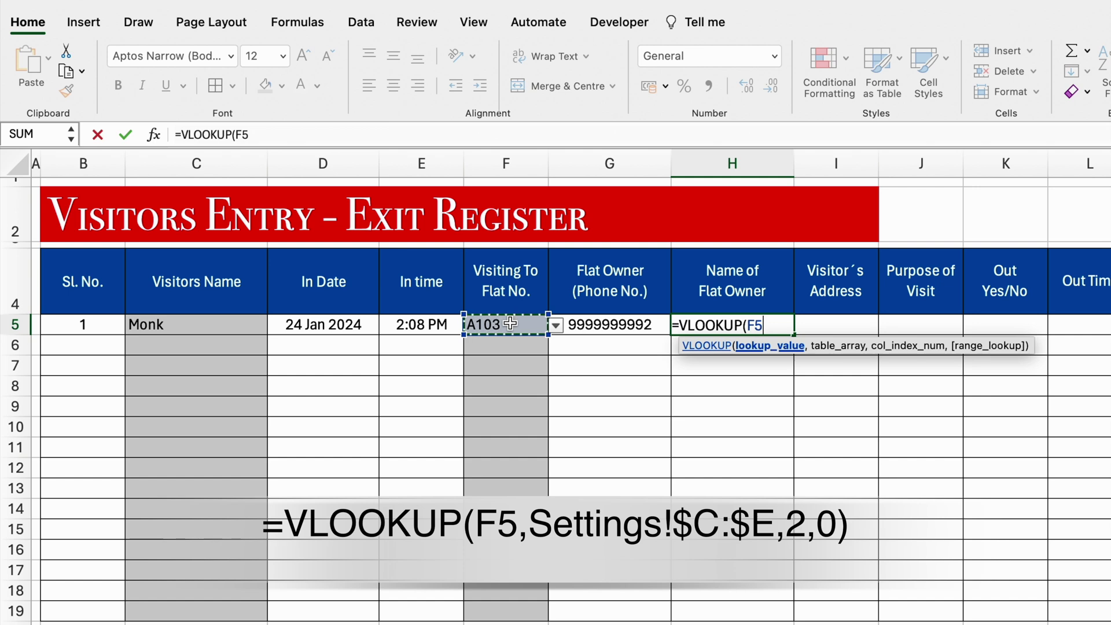
type(",")
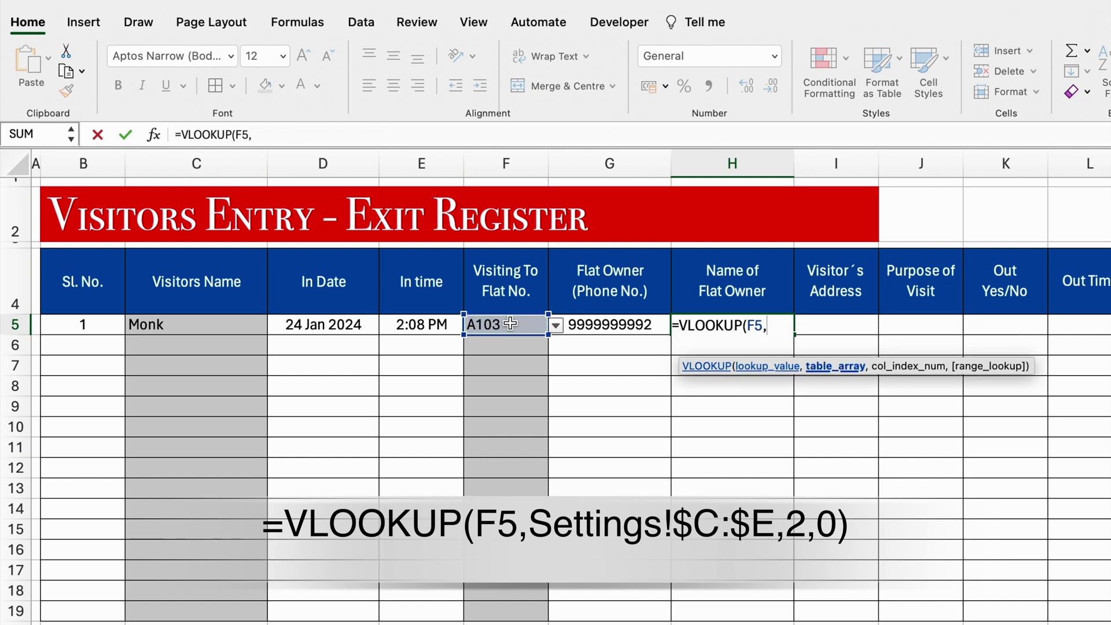
key("ctrl+Page_Down")
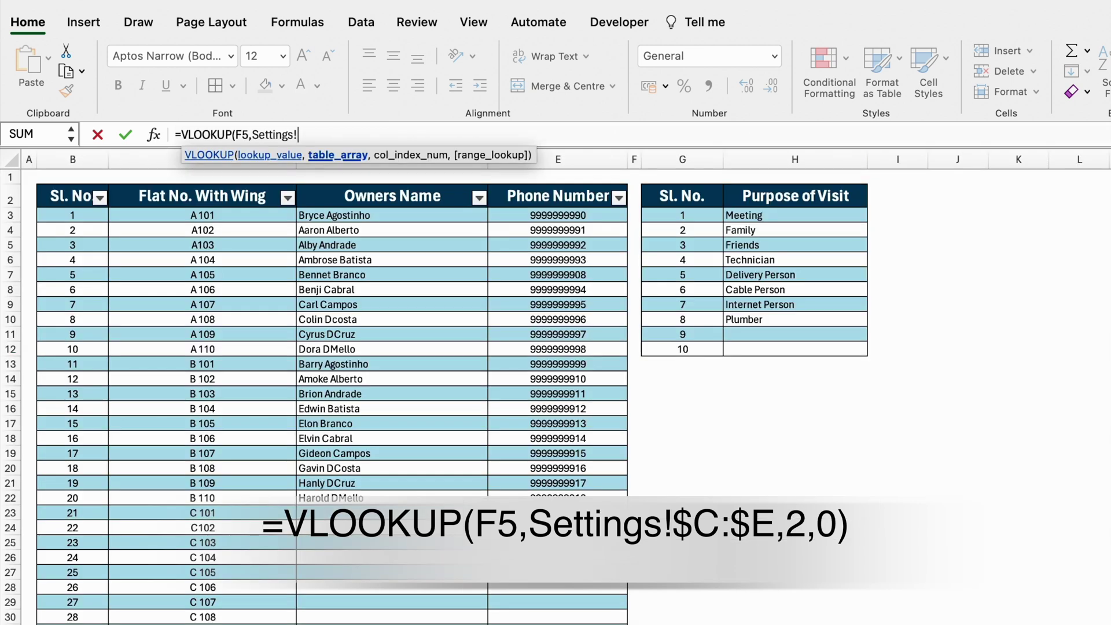
left_click_drag(160, 157, 324, 159)
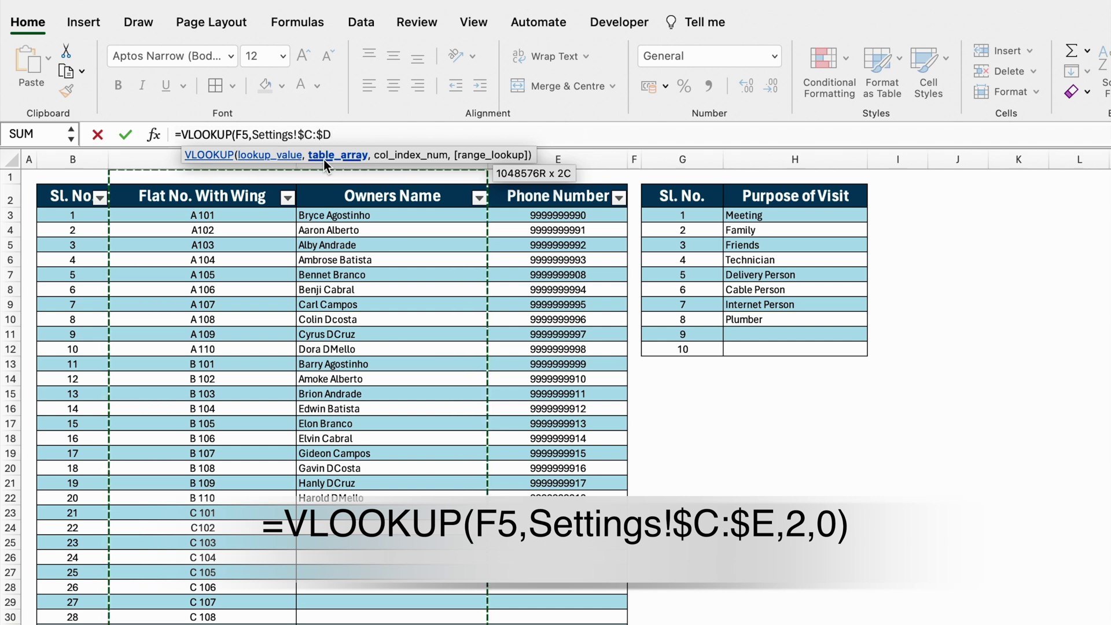
type(",2,")
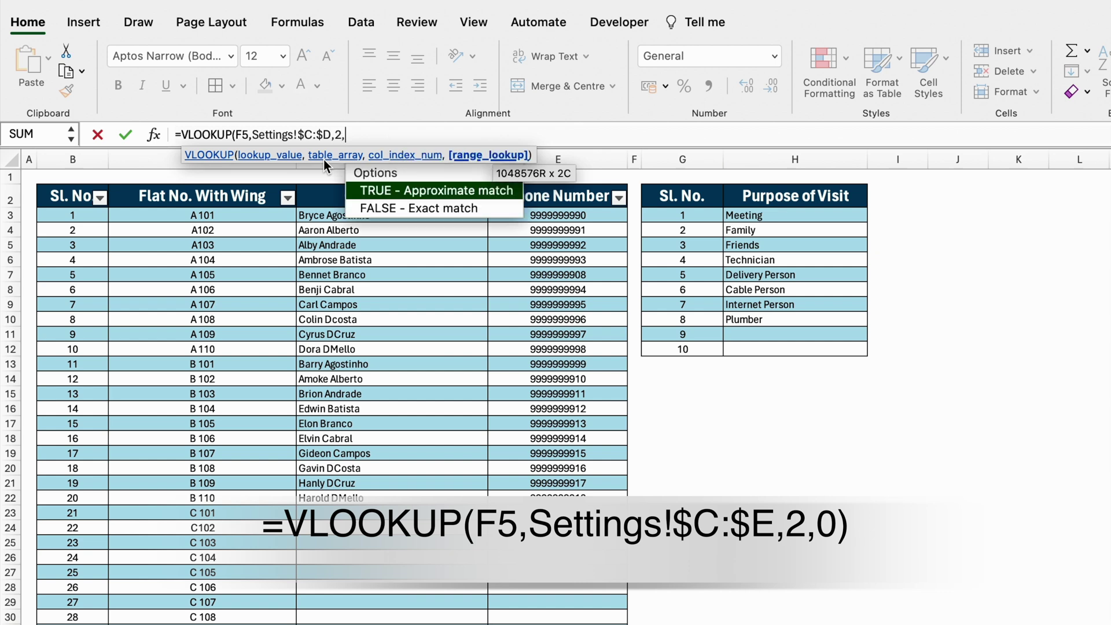
type("0)")
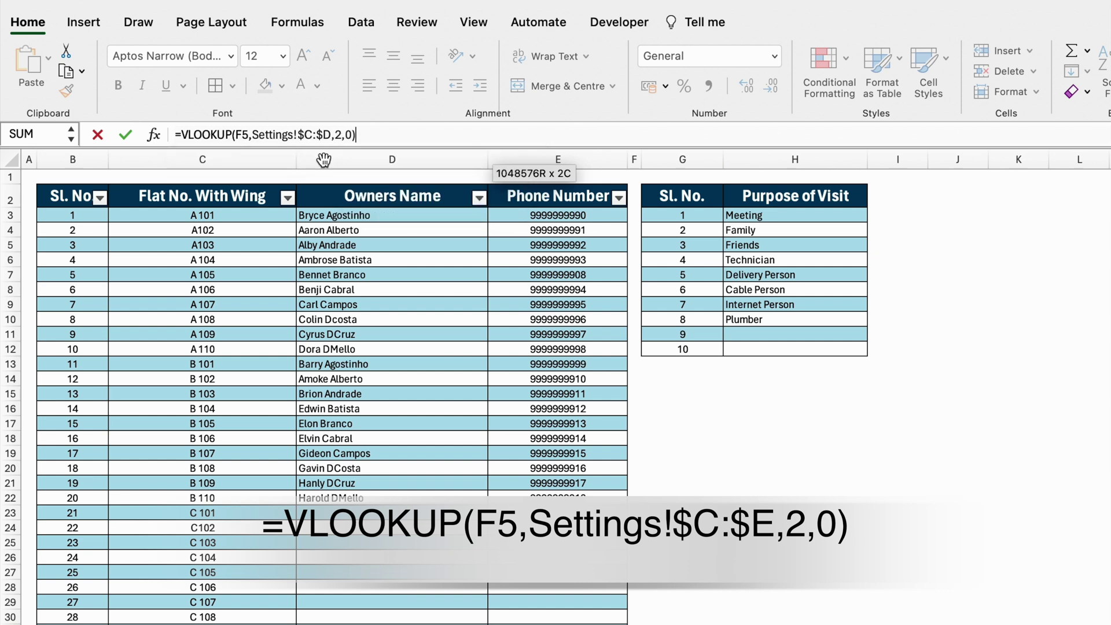
key("Return")
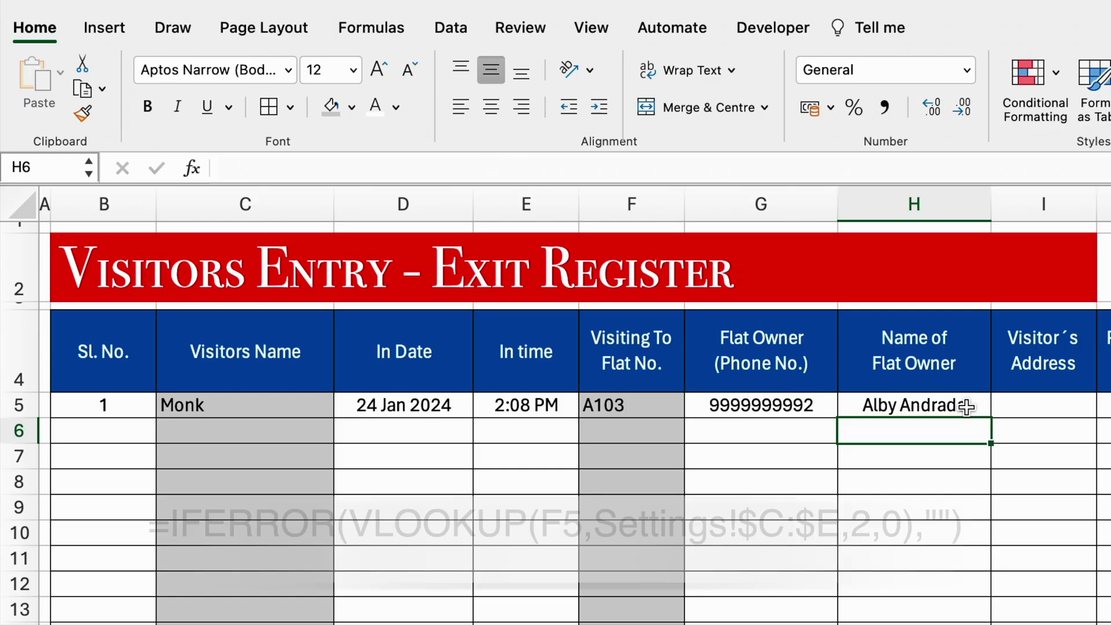
Wrap the owner name lookup in H5 in IFERROR with "" as the fallback, and fill the G5:H5 formulas down to row 19
left_click(774, 326)
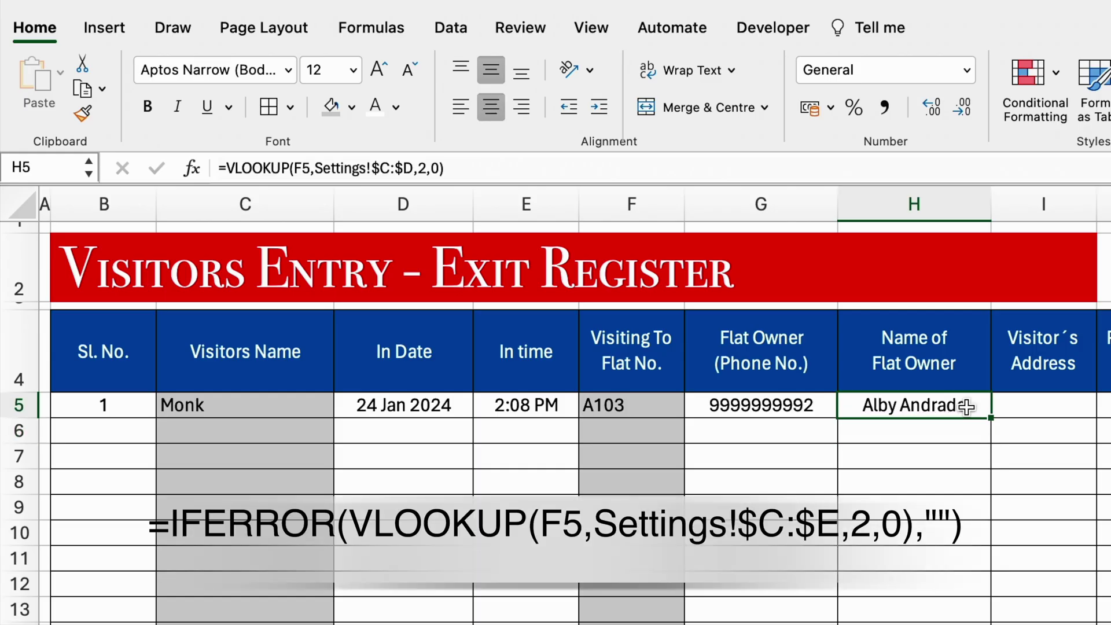
left_click(228, 170)
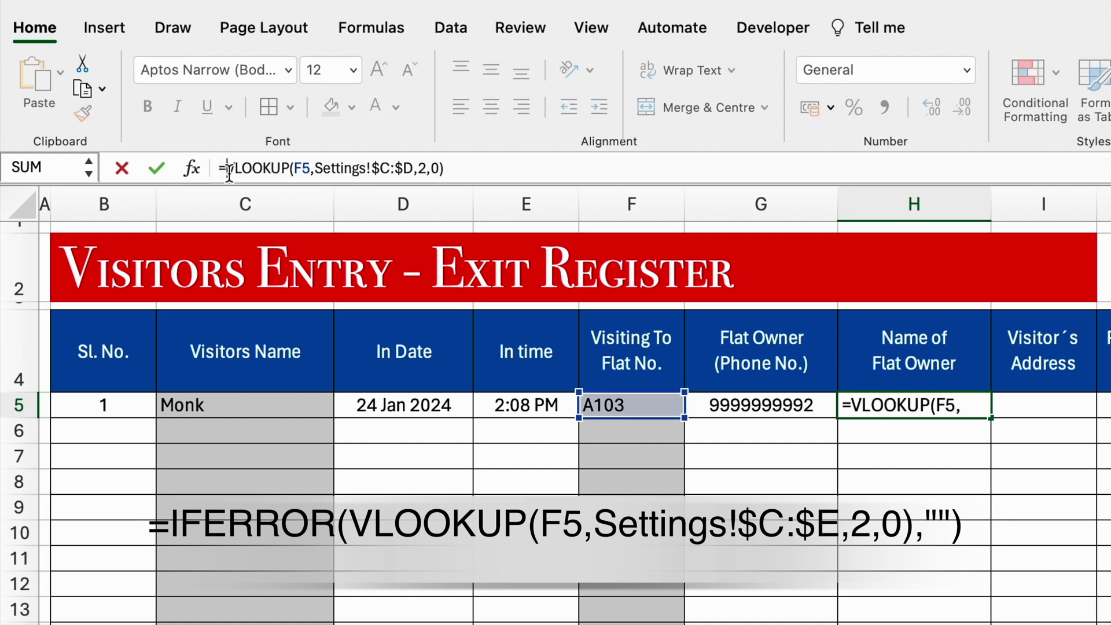
type("iferr")
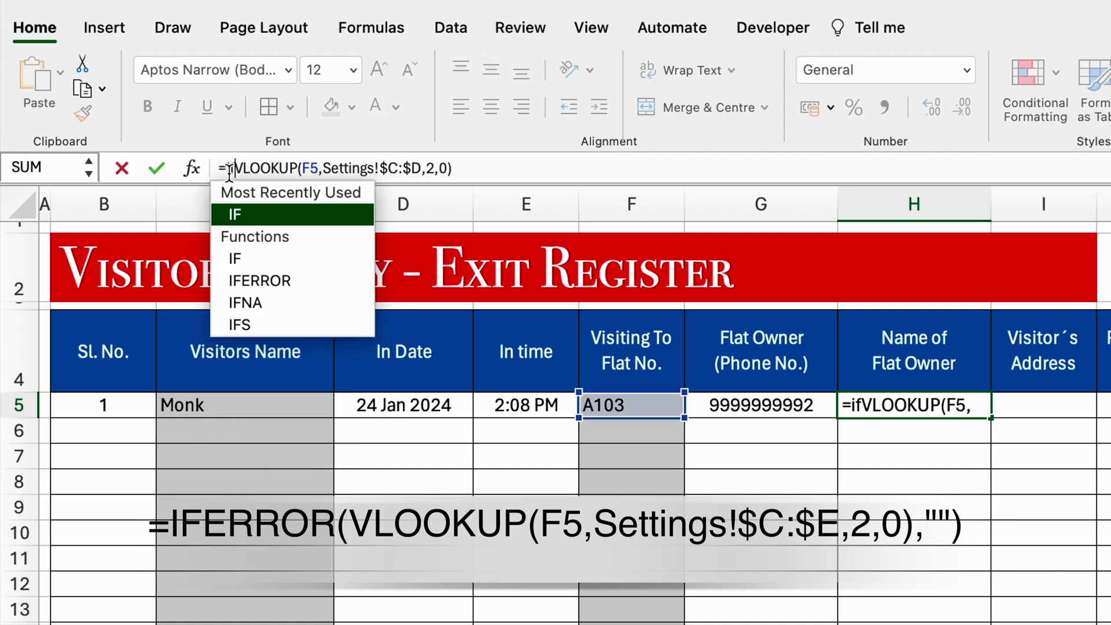
double_click(270, 217)
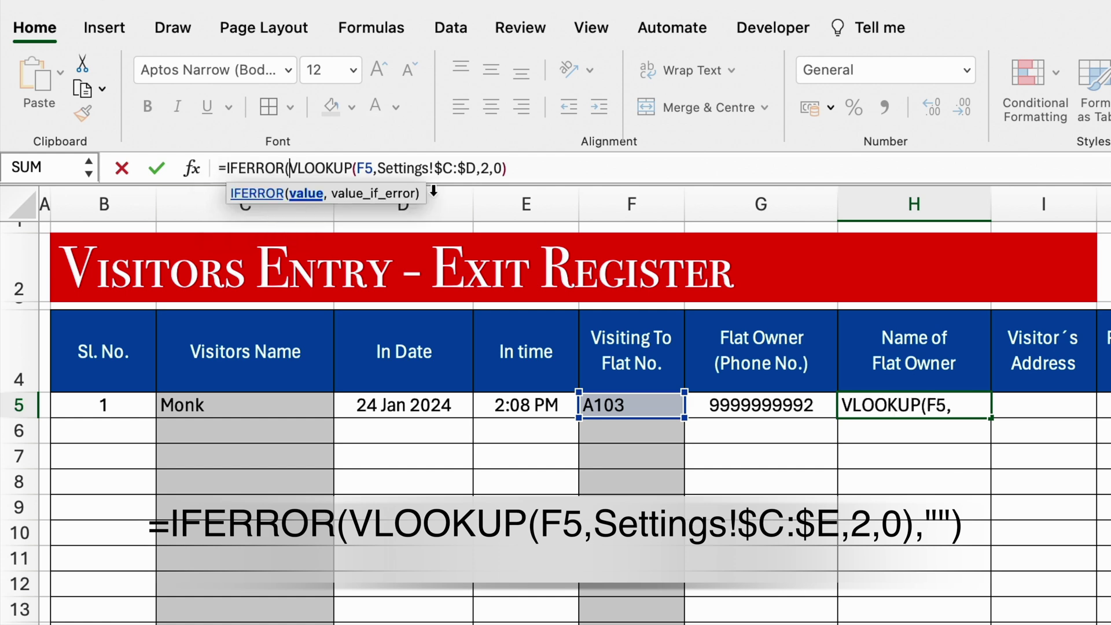
left_click(584, 169)
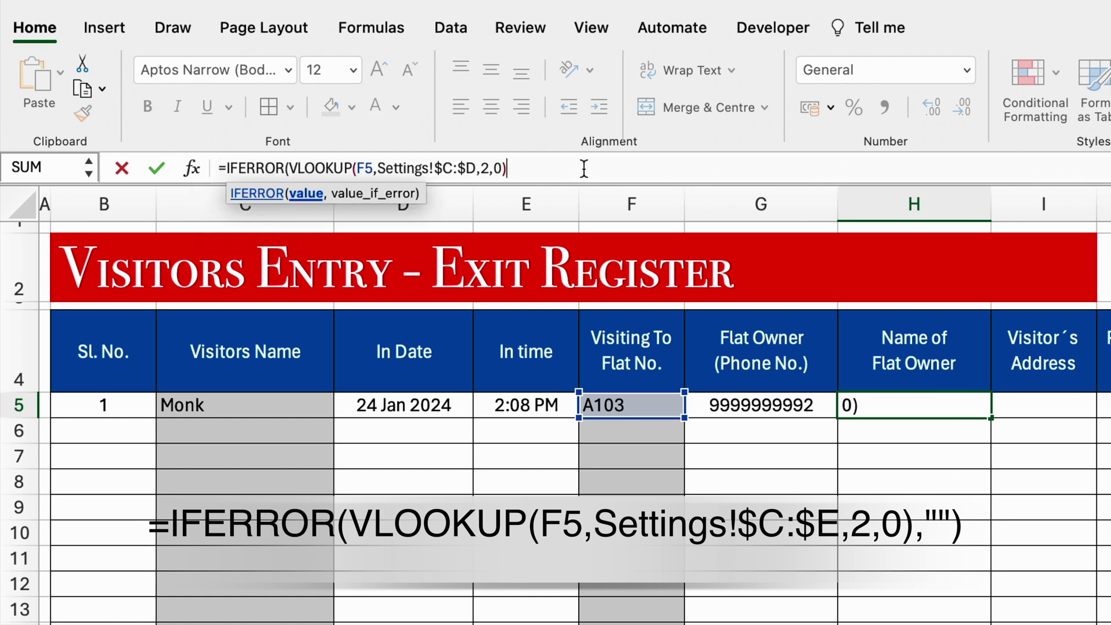
type(",\"\"")
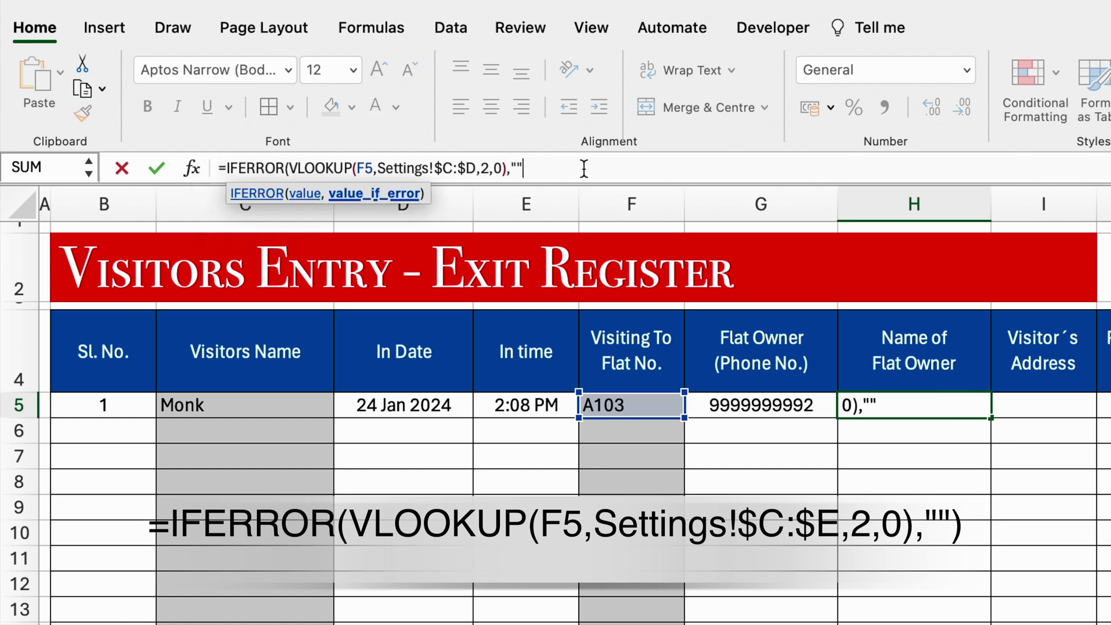
type(")")
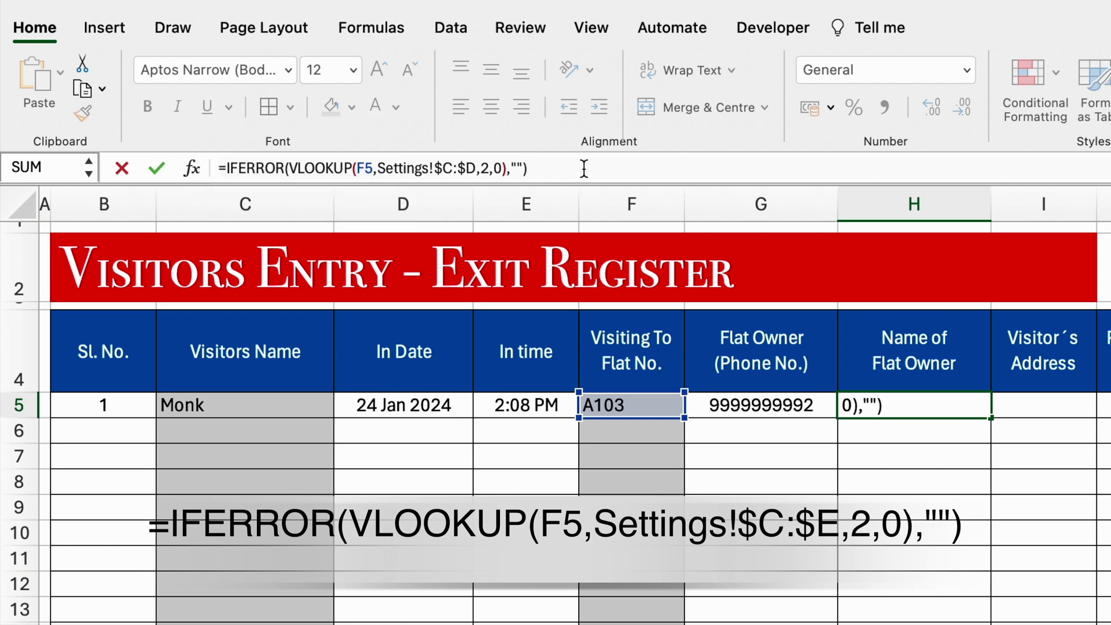
key("Return")
left_click_drag(761, 405, 984, 408)
left_click_drag(794, 335, 793, 618)
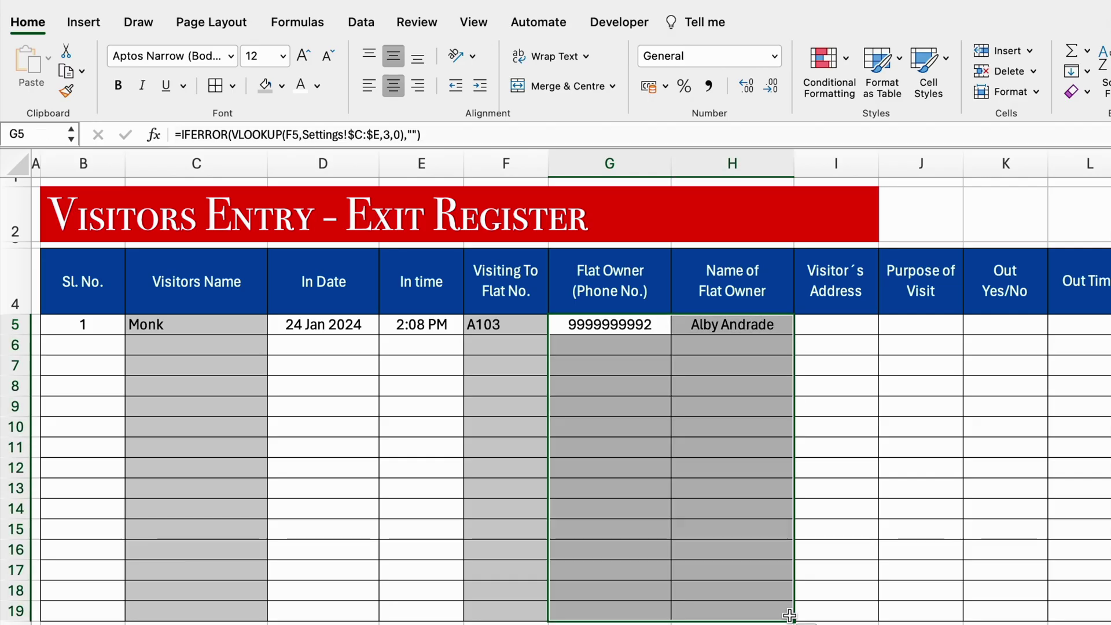
Fill the Visitor's Address cells I5:I19 with grey and widen column I to fit its header on one line
left_click(839, 328)
left_click_drag(839, 327, 856, 611)
left_click(264, 87)
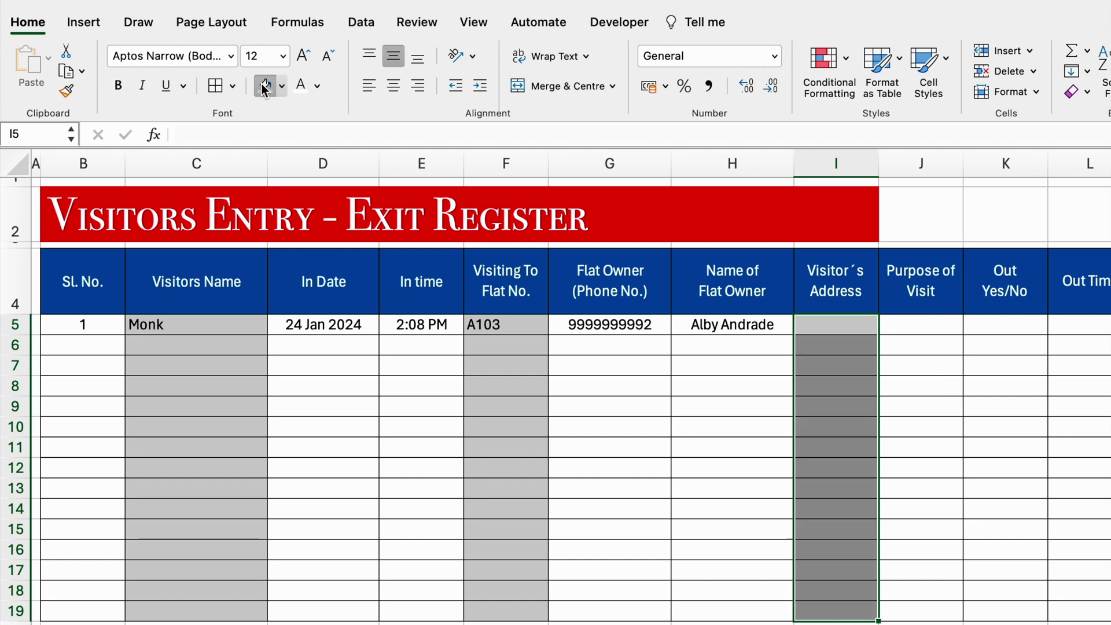
left_click_drag(878, 164, 936, 177)
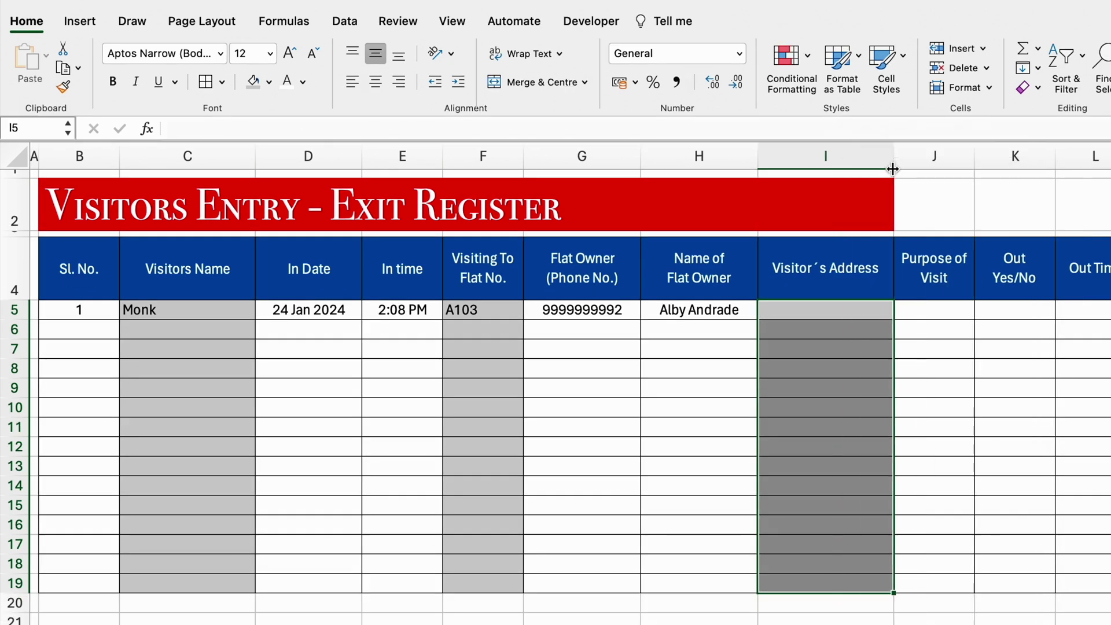
Fill the Purpose of Visit cells J5:J19 with the same grey
left_click(946, 311)
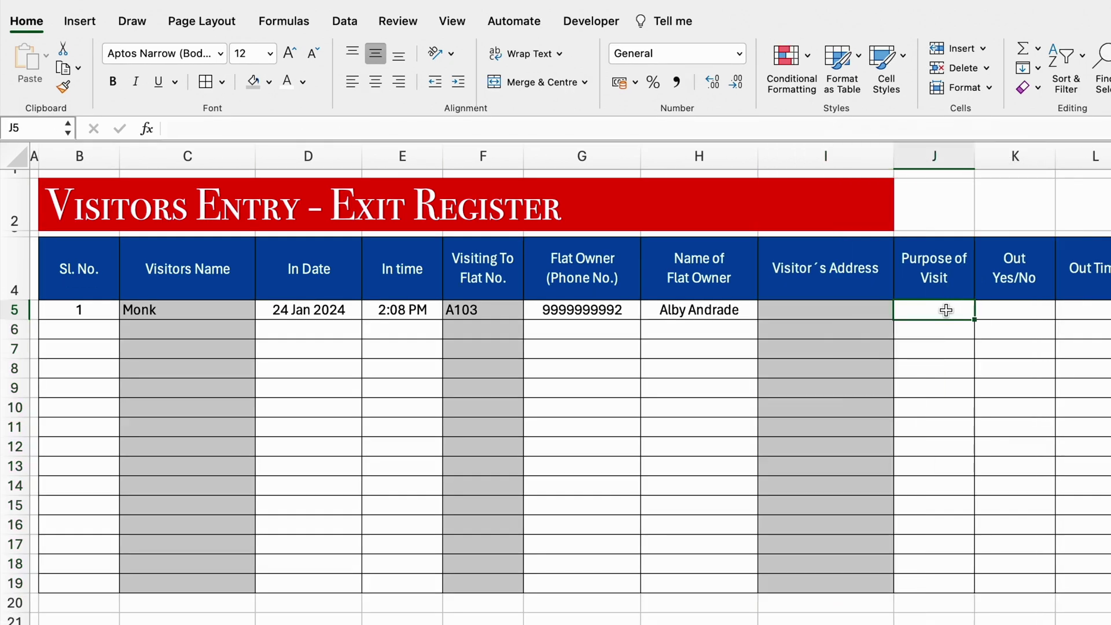
left_click_drag(946, 311, 947, 583)
left_click(253, 84)
Set a List data validation on column J with the source =Settings!$H$3:$H$1048576
left_click(936, 155)
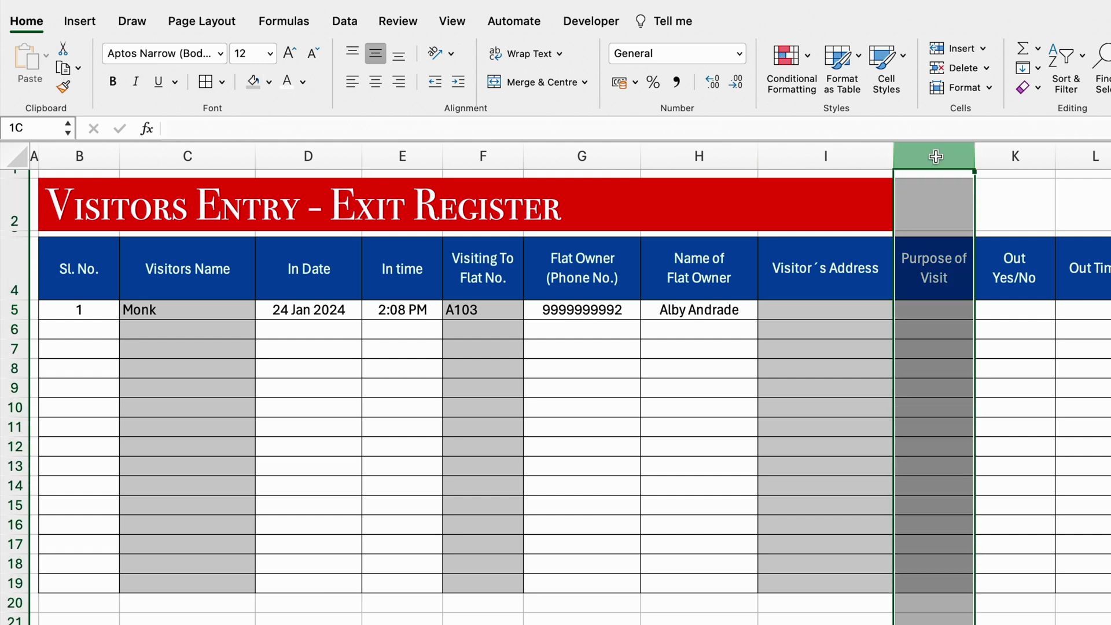
left_click(348, 24)
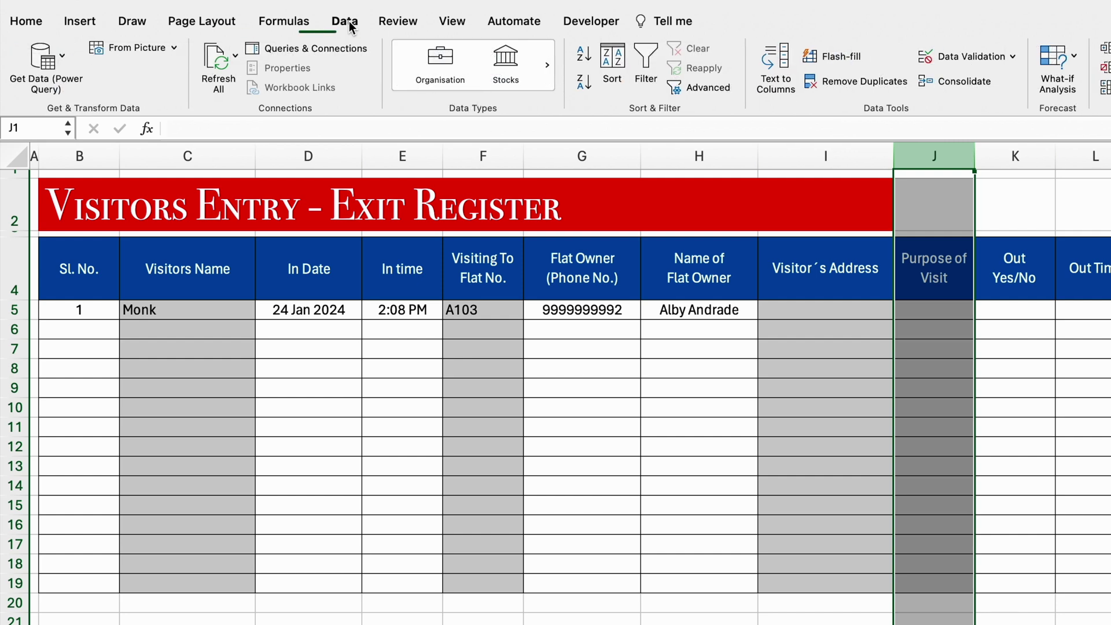
left_click(970, 57)
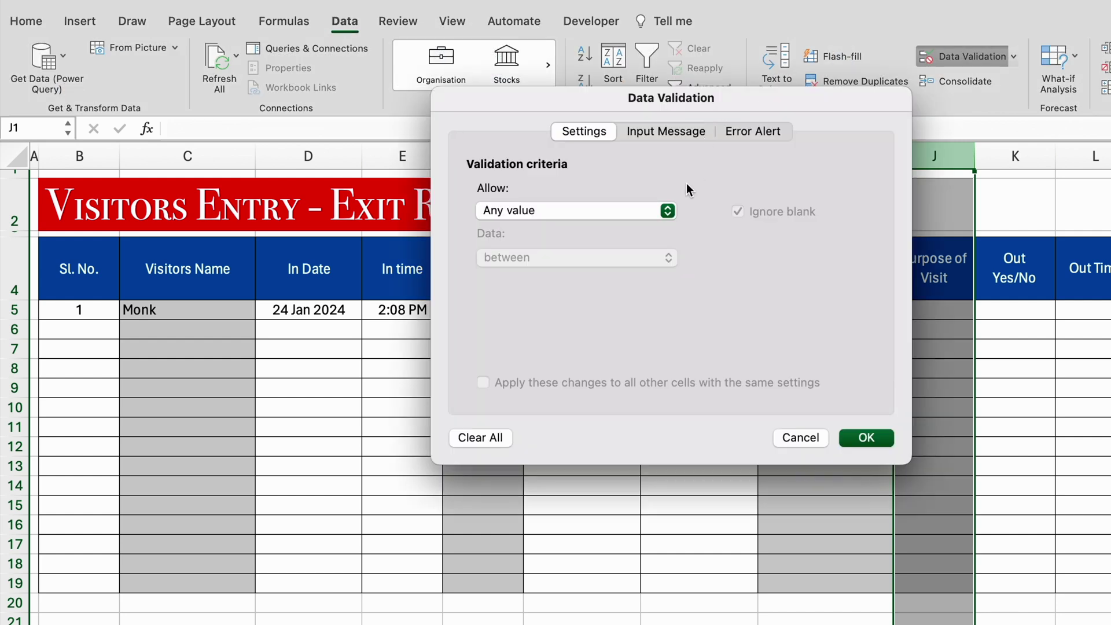
left_click(667, 212)
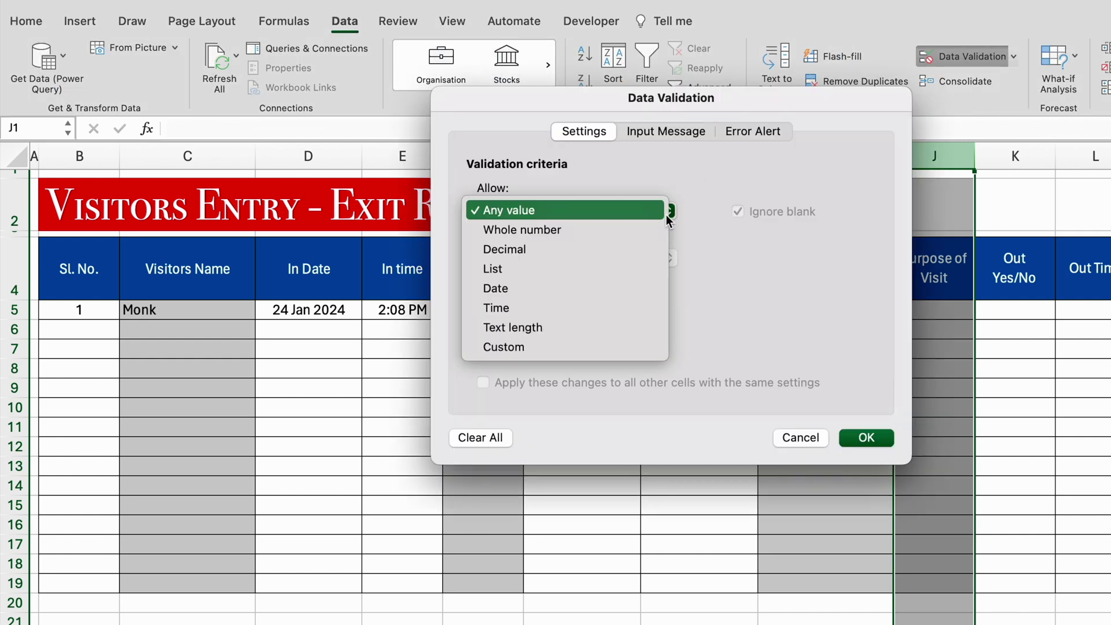
left_click(529, 268)
left_click(561, 307)
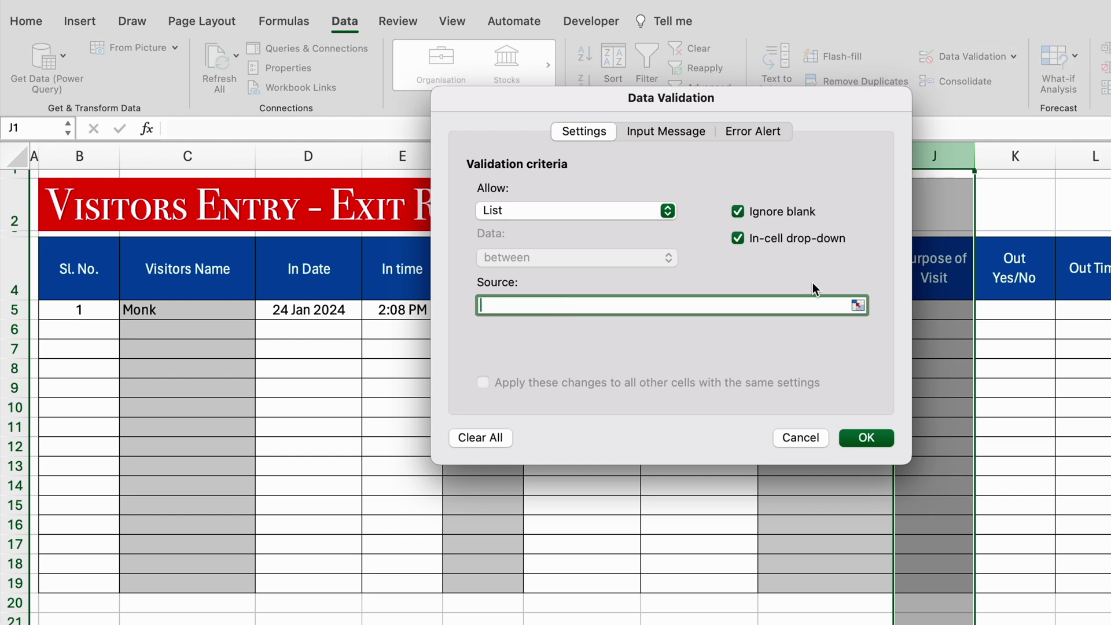
left_click(858, 305)
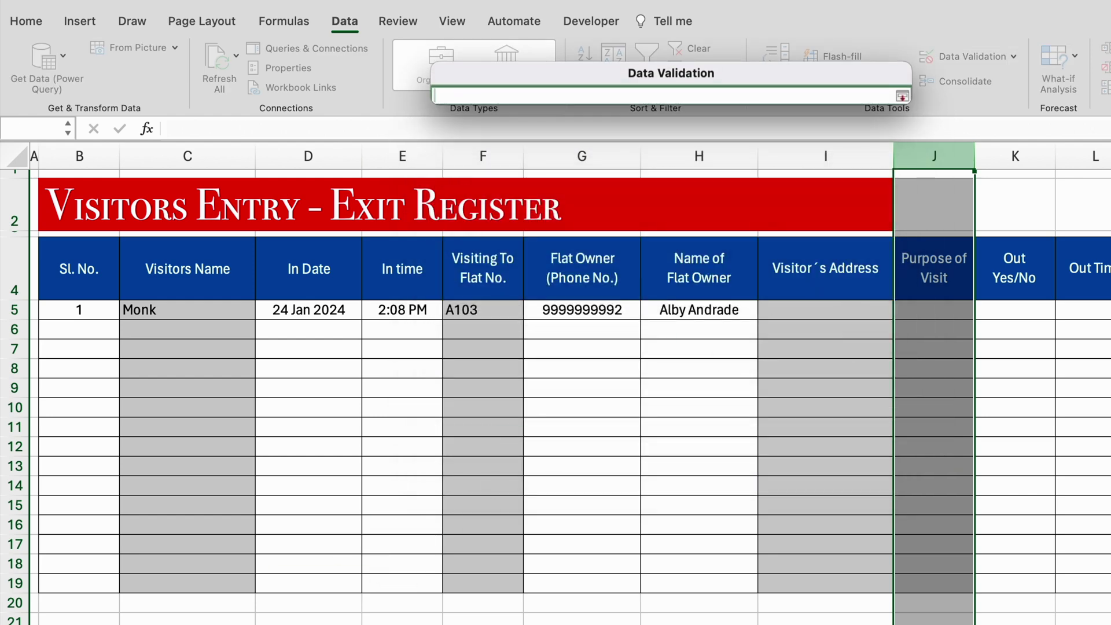
key("ctrl+Page_Down")
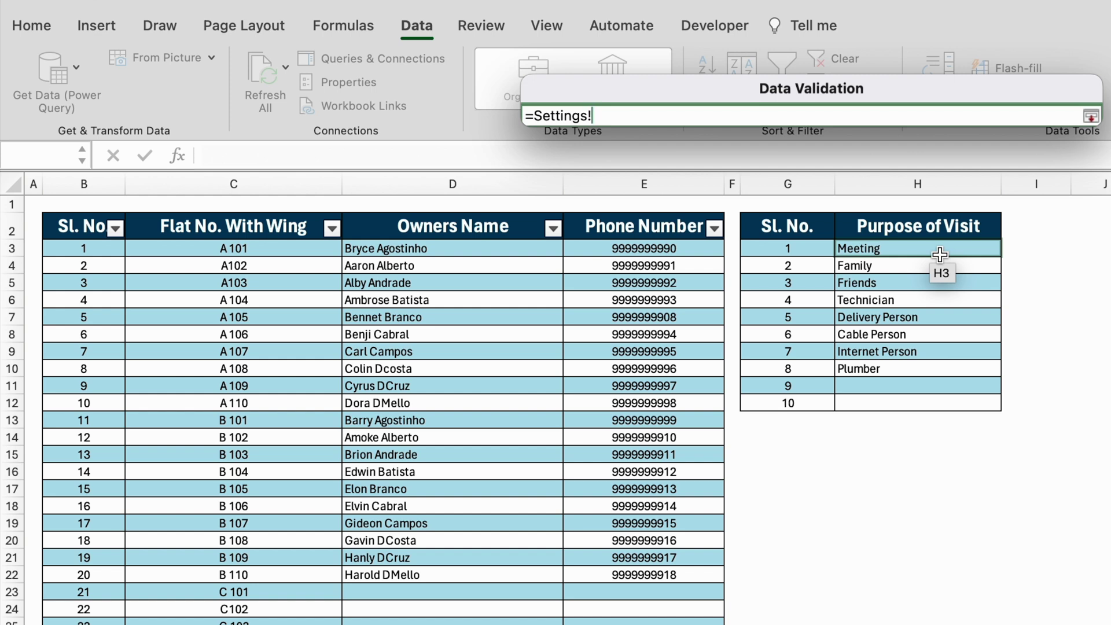
left_click(922, 250)
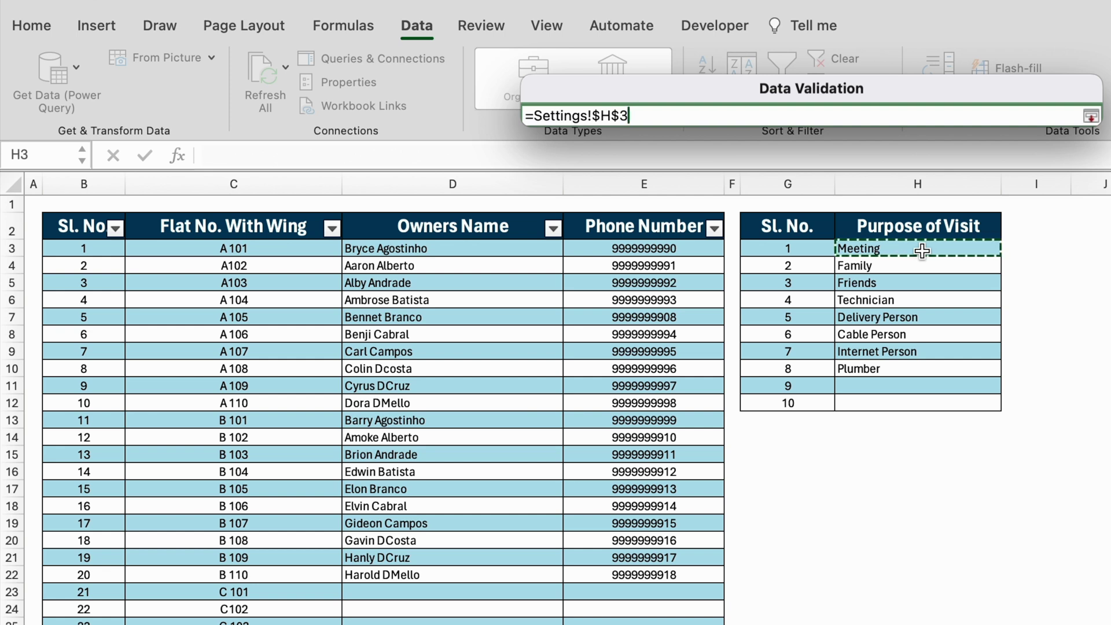
key("super+shift+Down")
key("super+shift+Down")
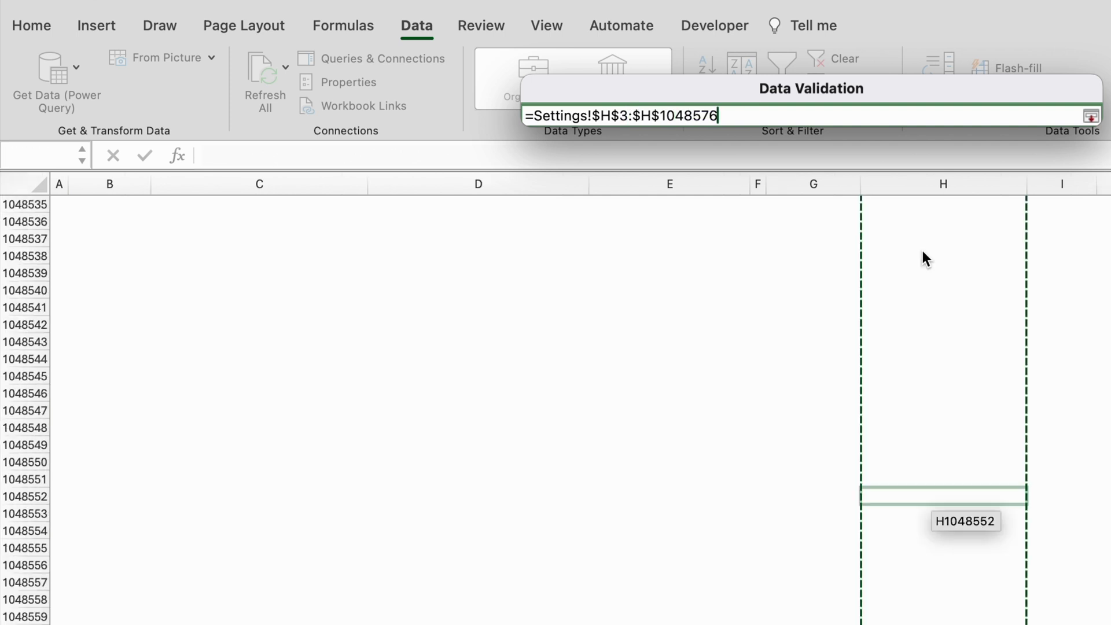
left_click(1091, 116)
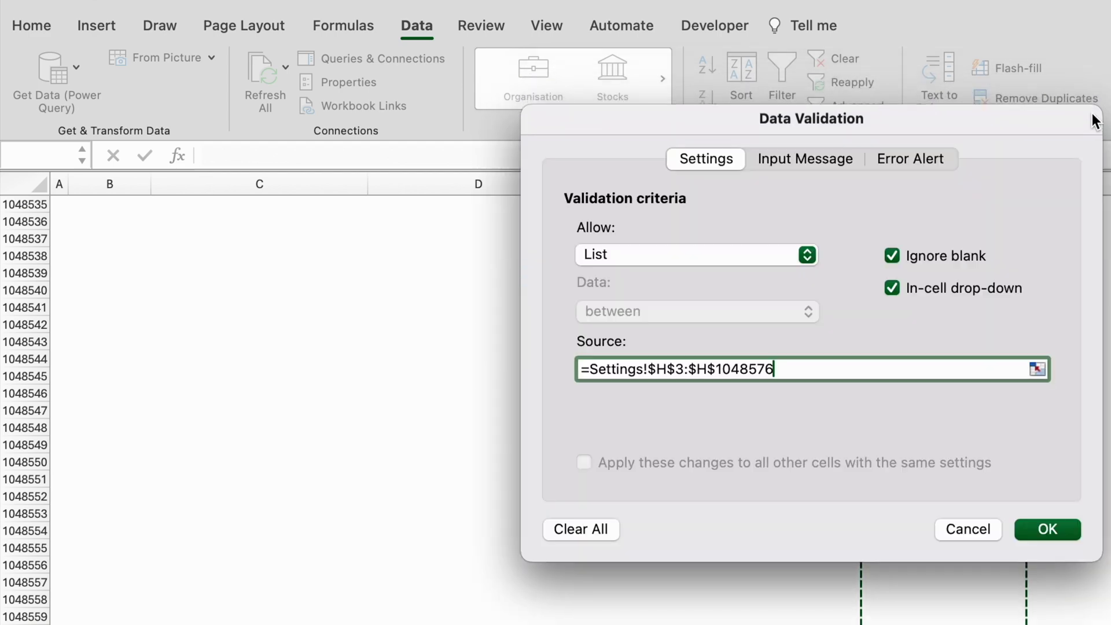
Give column J's validation a Warning alert titled "Not in the List" with the message "If you want to do the entry, Click Yes", and apply it
left_click(903, 164)
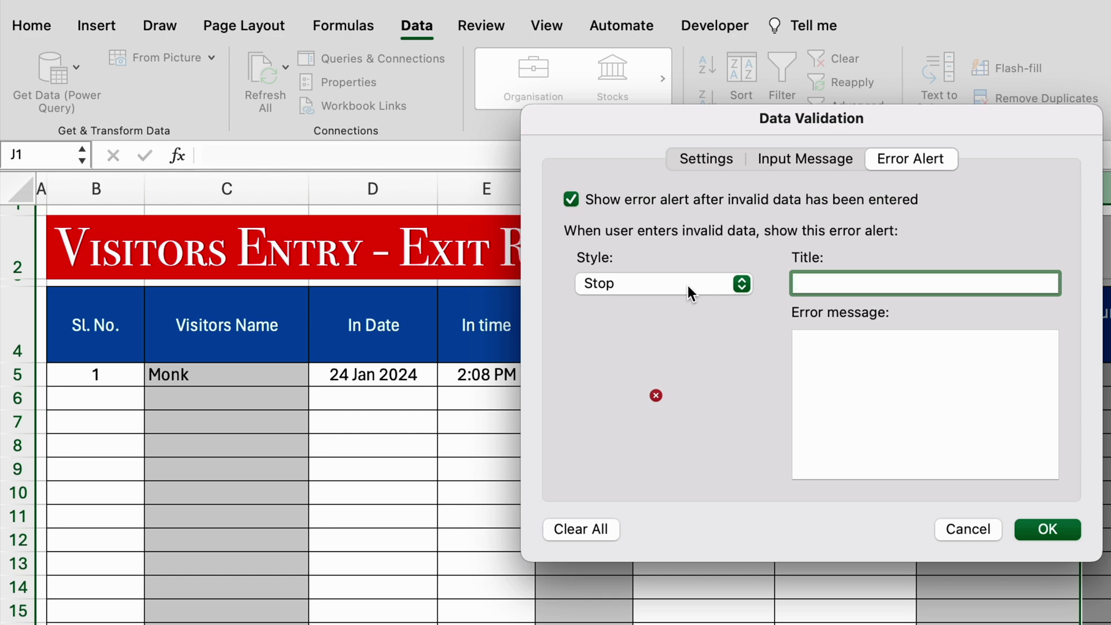
left_click(742, 285)
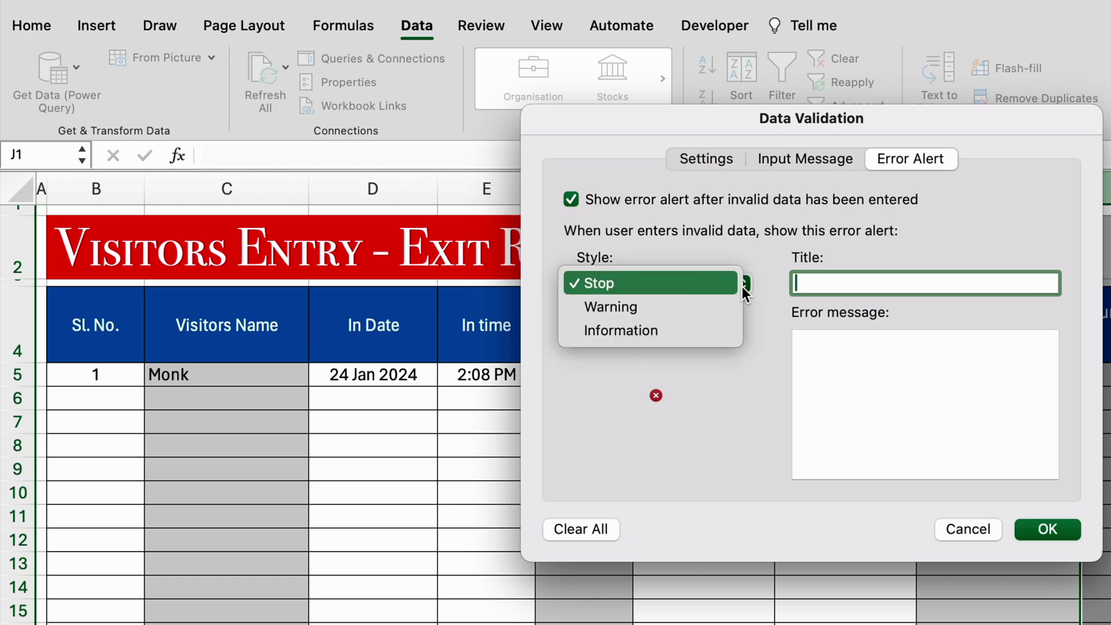
left_click(683, 311)
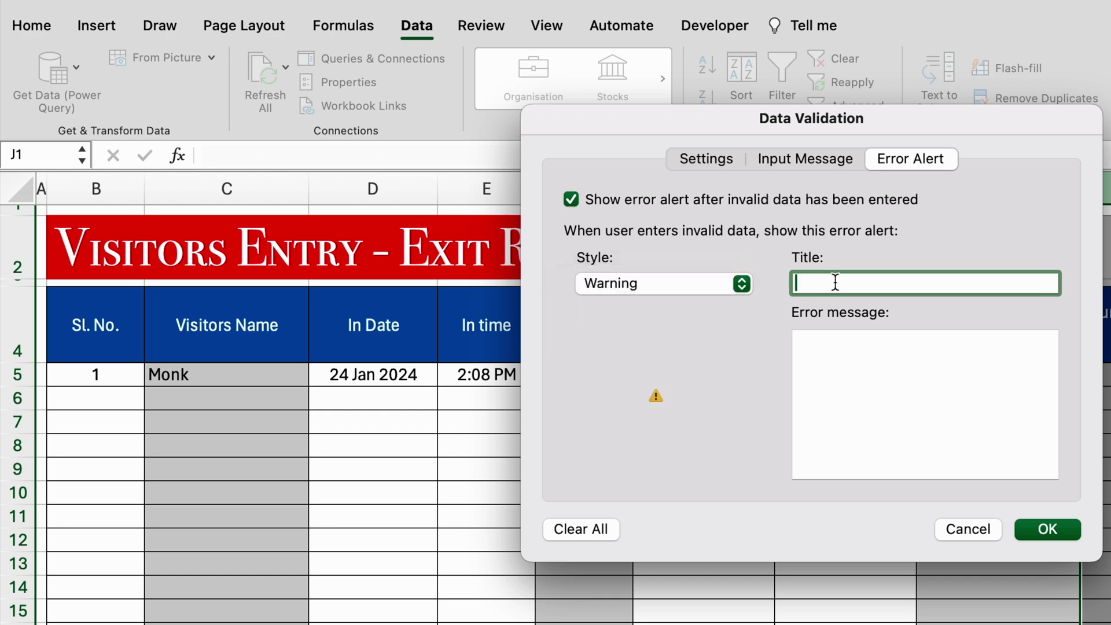
type("Not in the List")
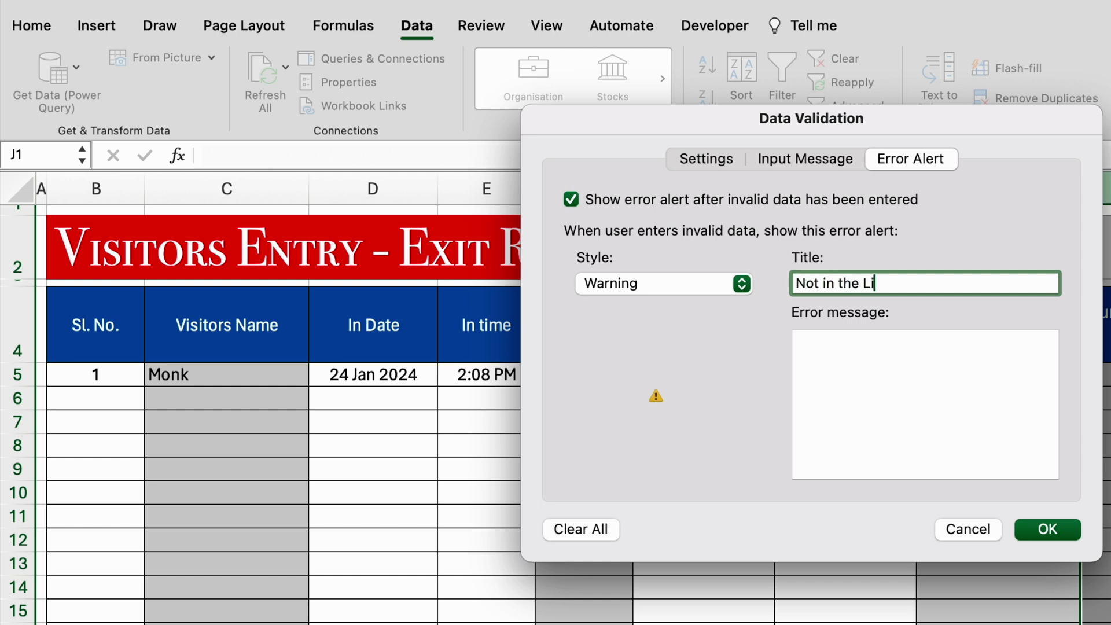
left_click(861, 345)
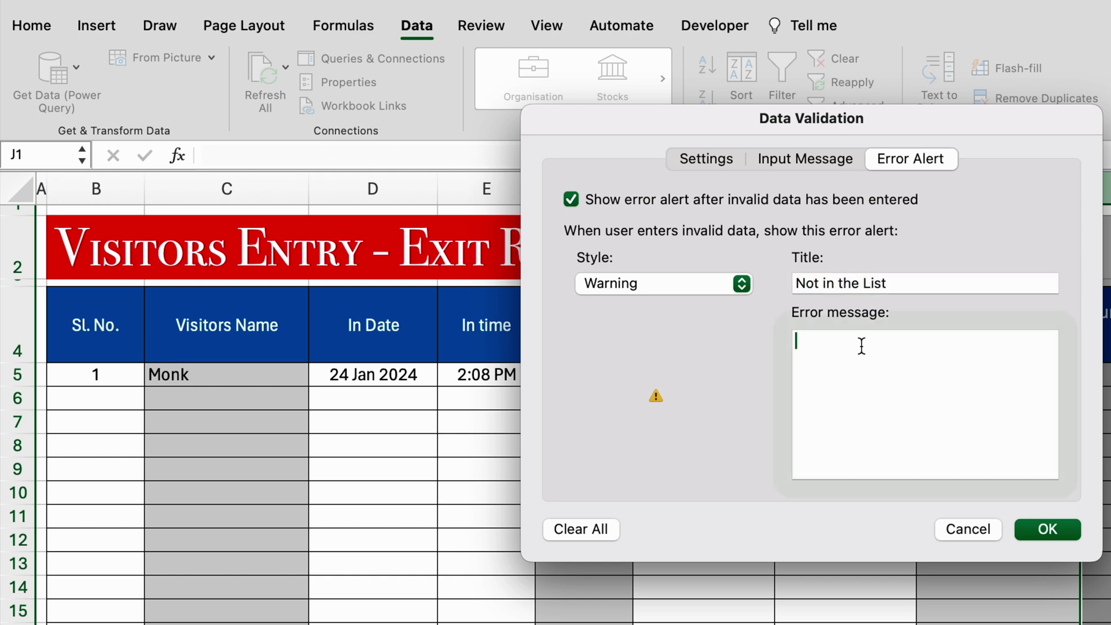
type("If you want to do the entry")
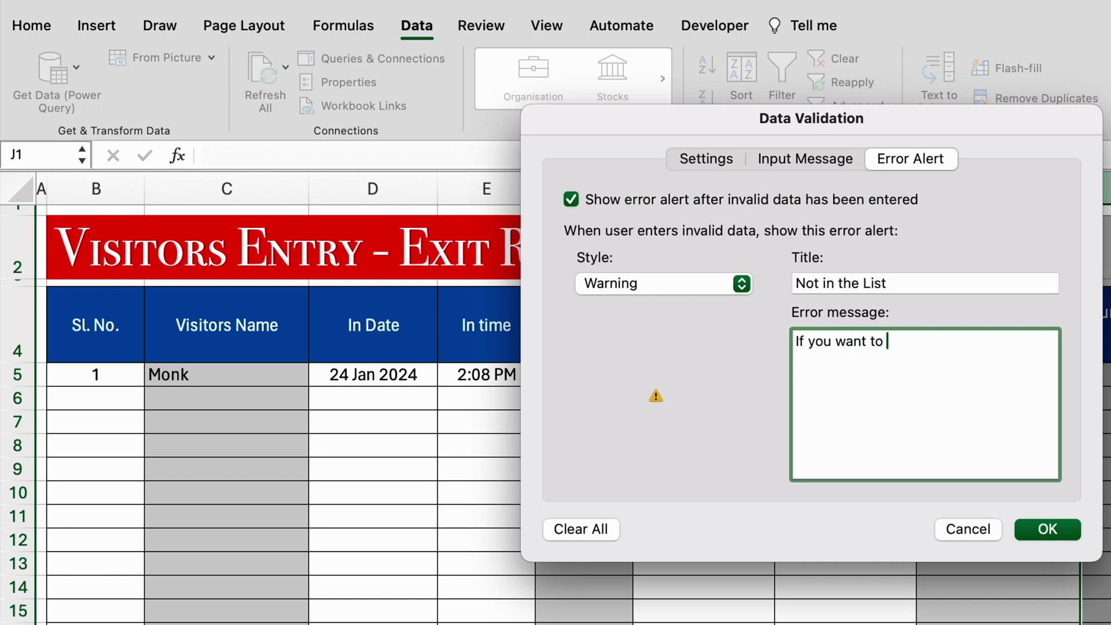
type(", Click Yes")
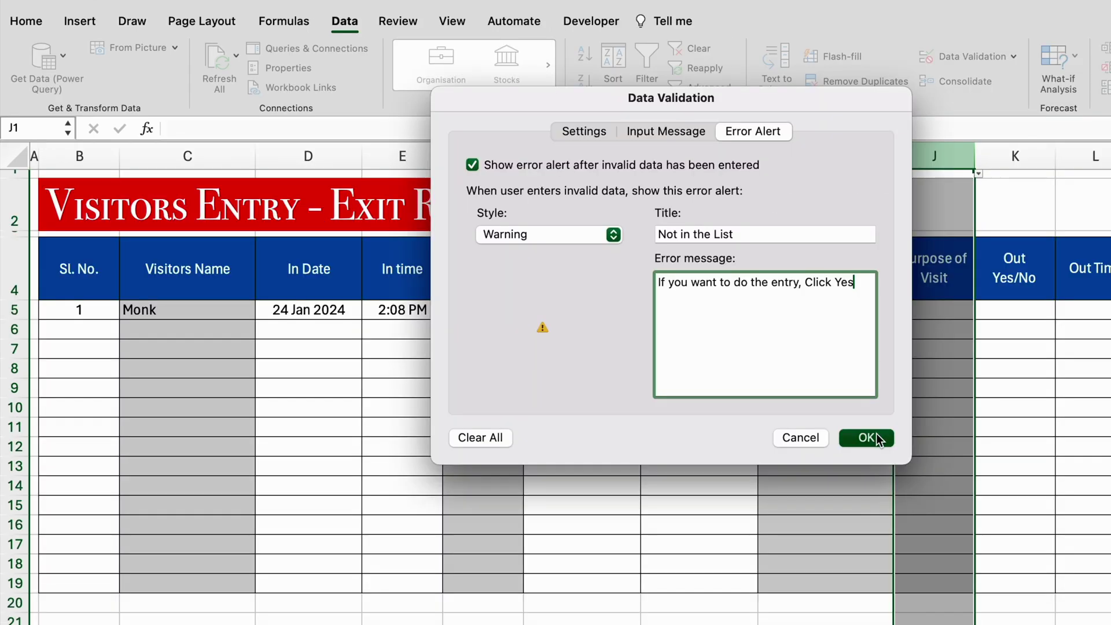
left_click(1063, 527)
Choose Cable Person as the purpose of visit in J5
left_click(1109, 375)
left_click(981, 311)
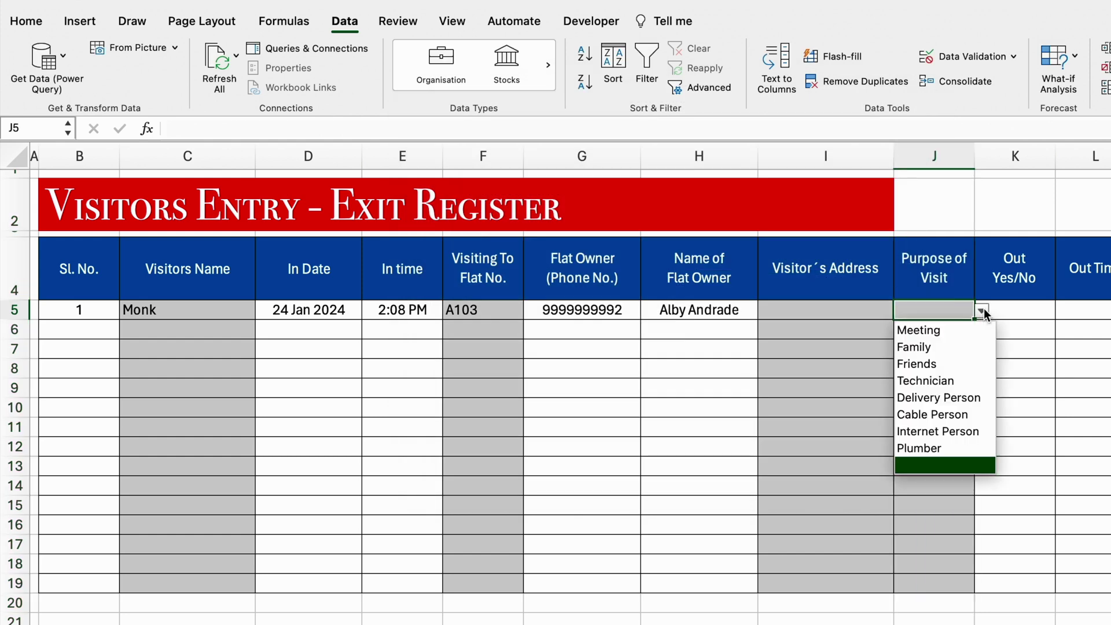
left_click(960, 310)
left_click(982, 311)
left_click(936, 416)
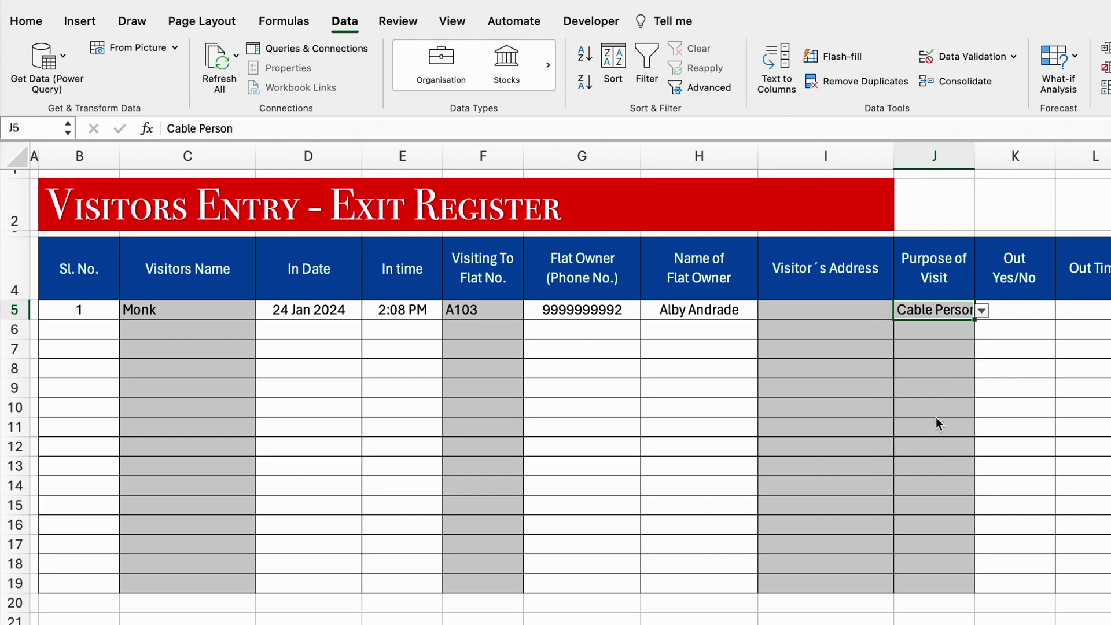
Widen column J slightly and enter Fruit Delivery in J5, accepting the value although it is not in the list
left_click_drag(974, 158, 983, 158)
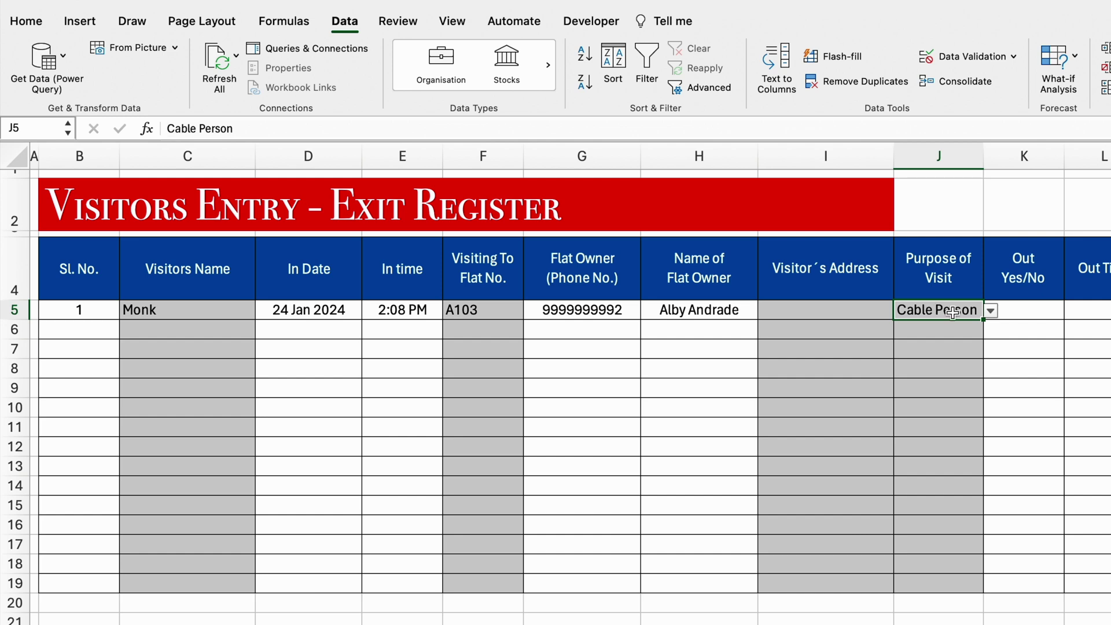
type("Fruit Delivery")
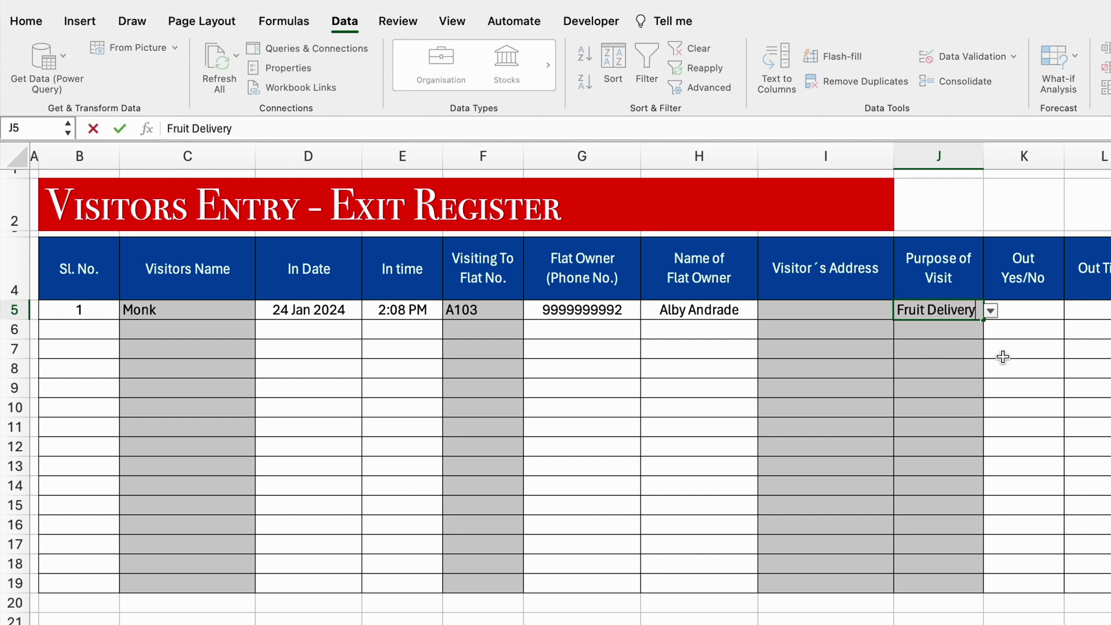
key("Return")
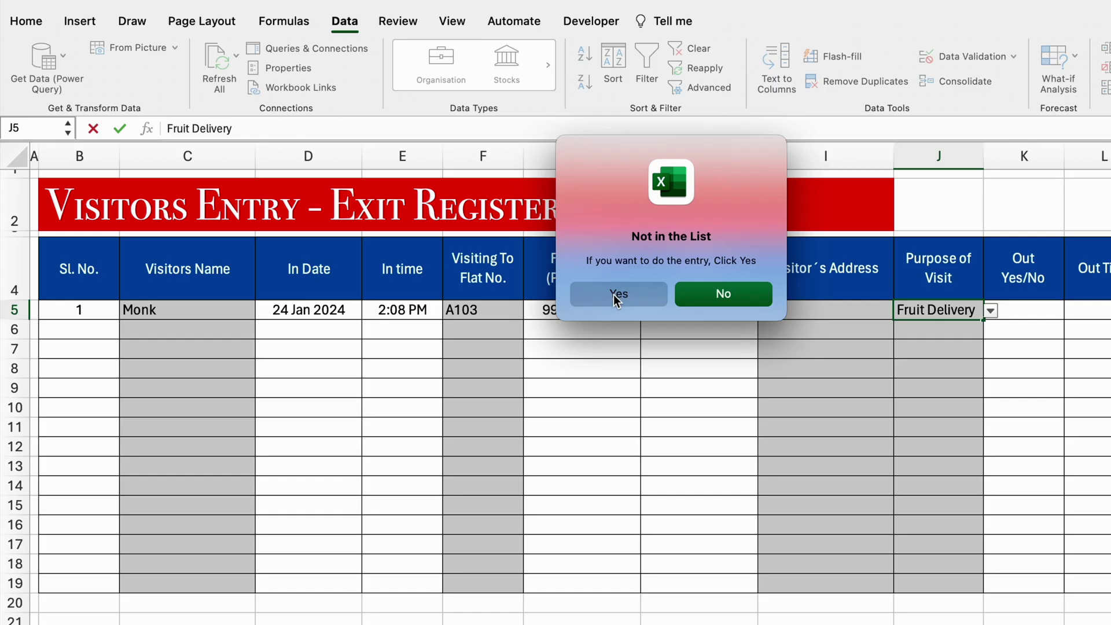
left_click(615, 295)
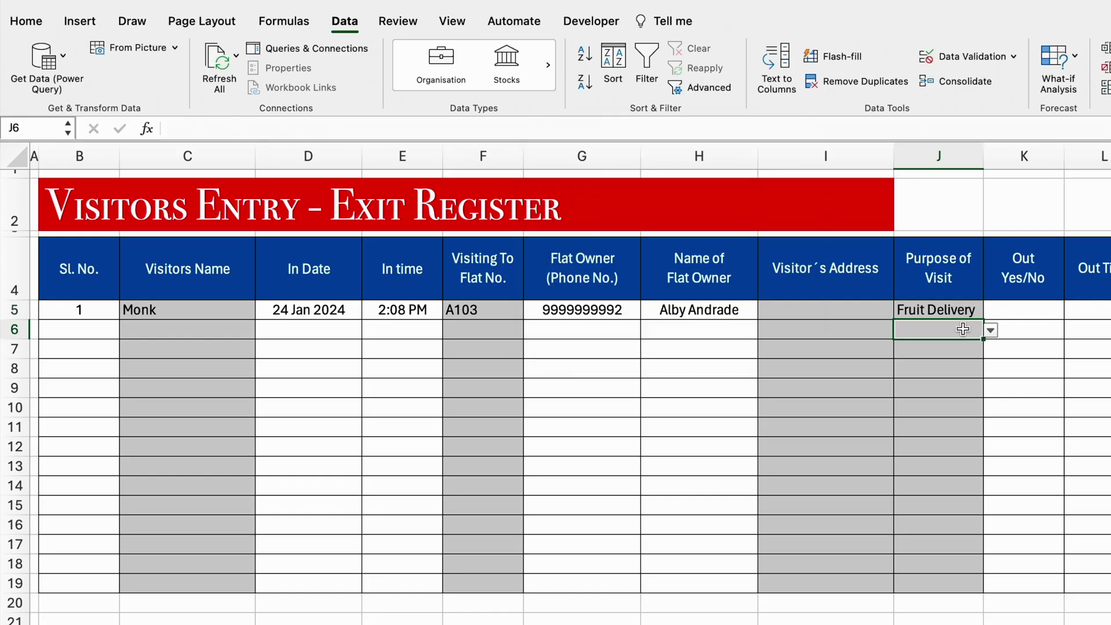
left_click(991, 334)
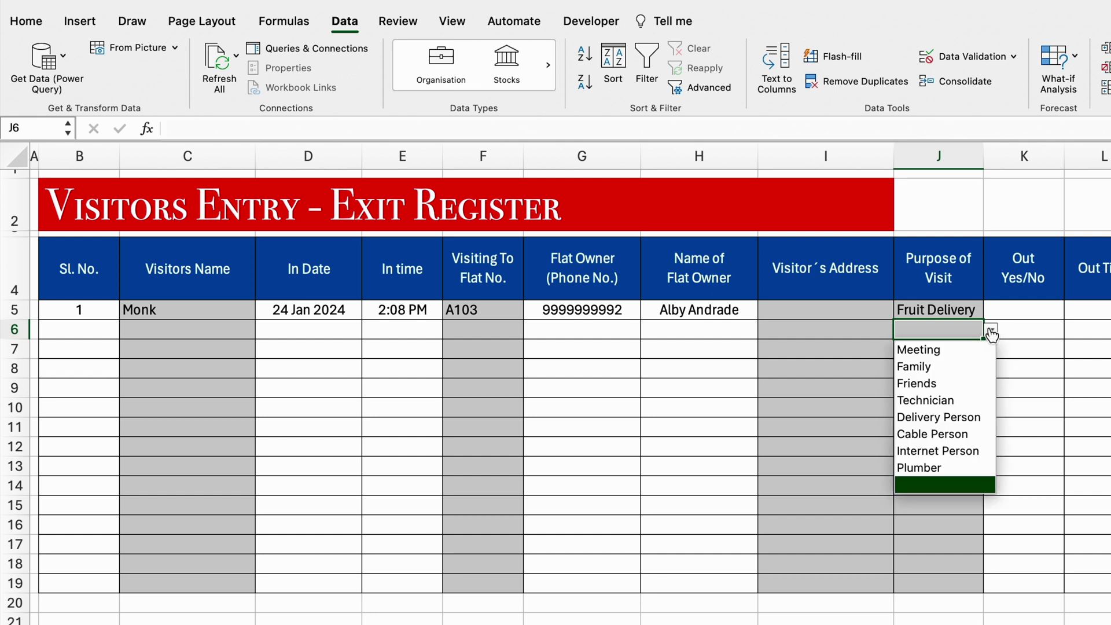
Set a List data validation on the Out Yes/No column K with the source Yes,No
left_click(1018, 309)
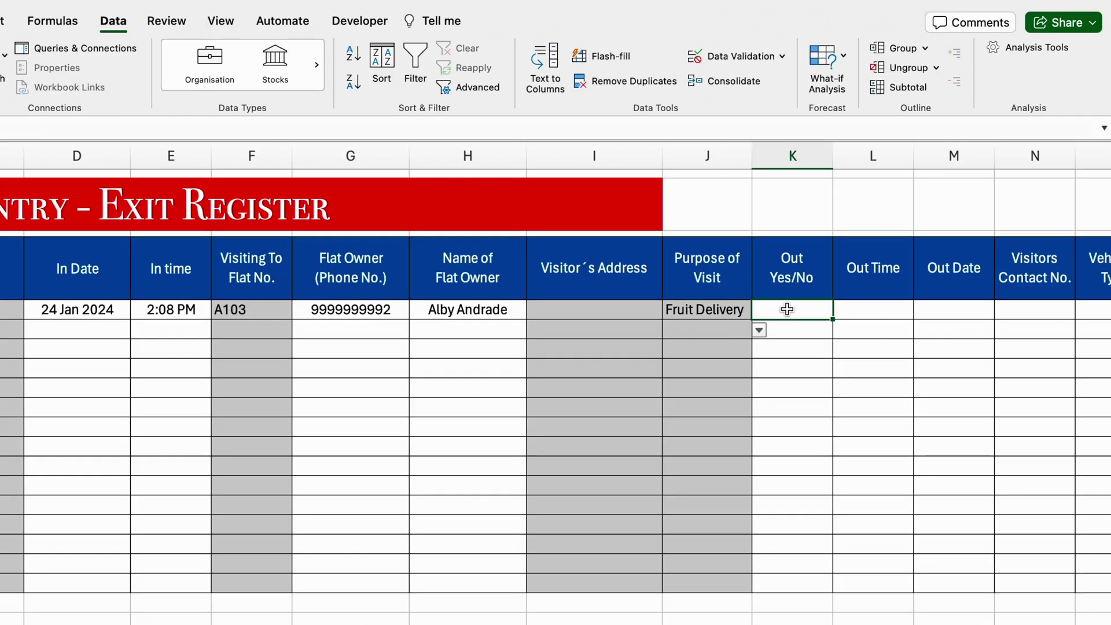
left_click(793, 157)
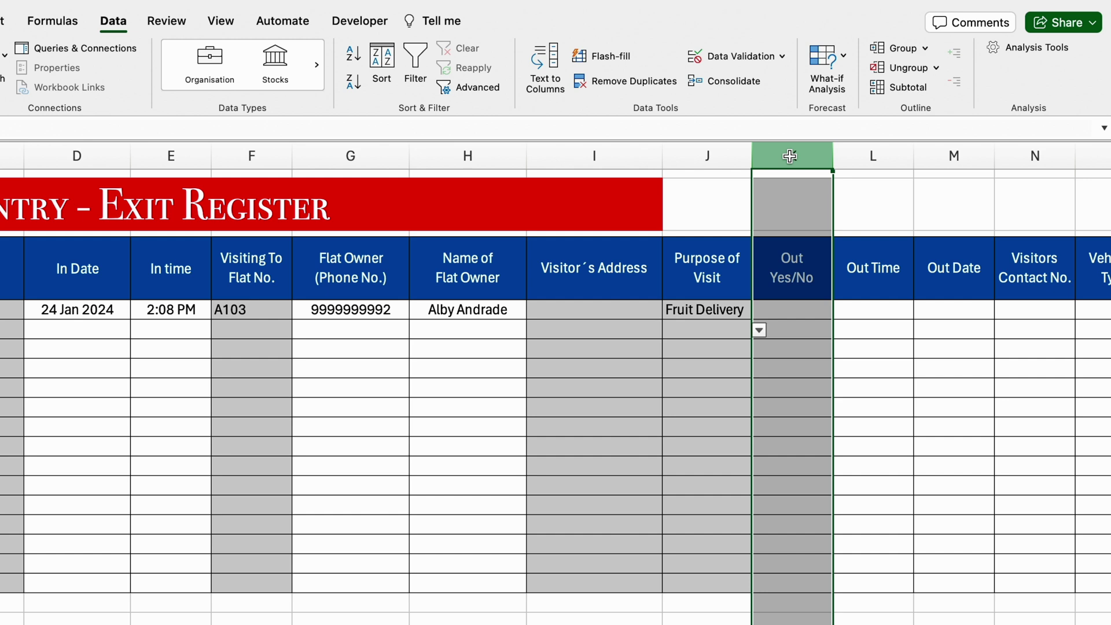
left_click(751, 60)
left_click(435, 211)
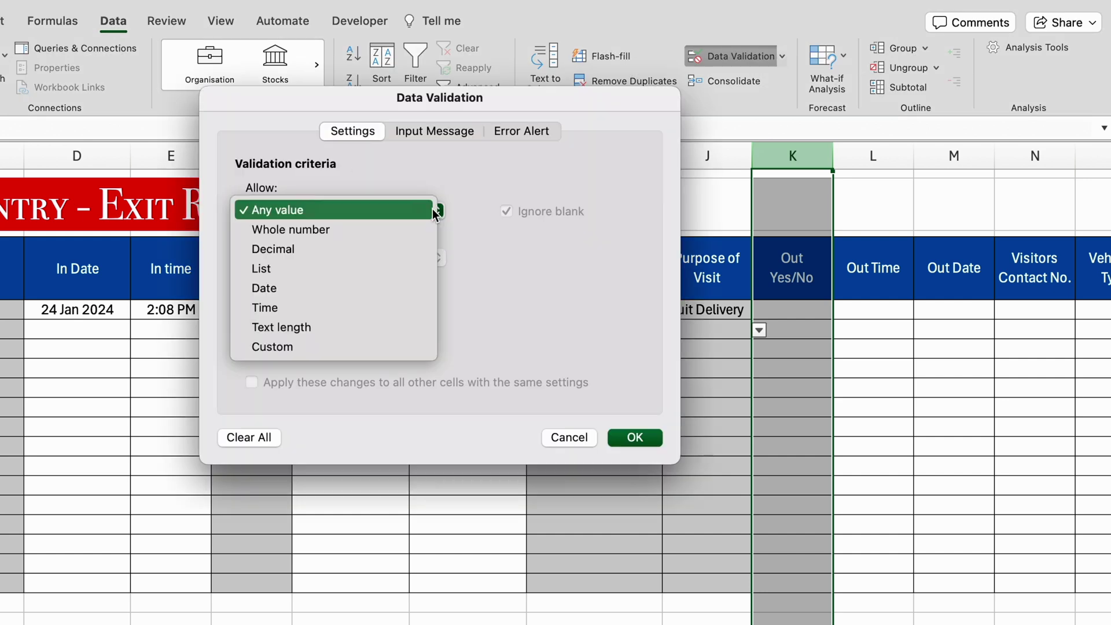
left_click(312, 265)
left_click(324, 304)
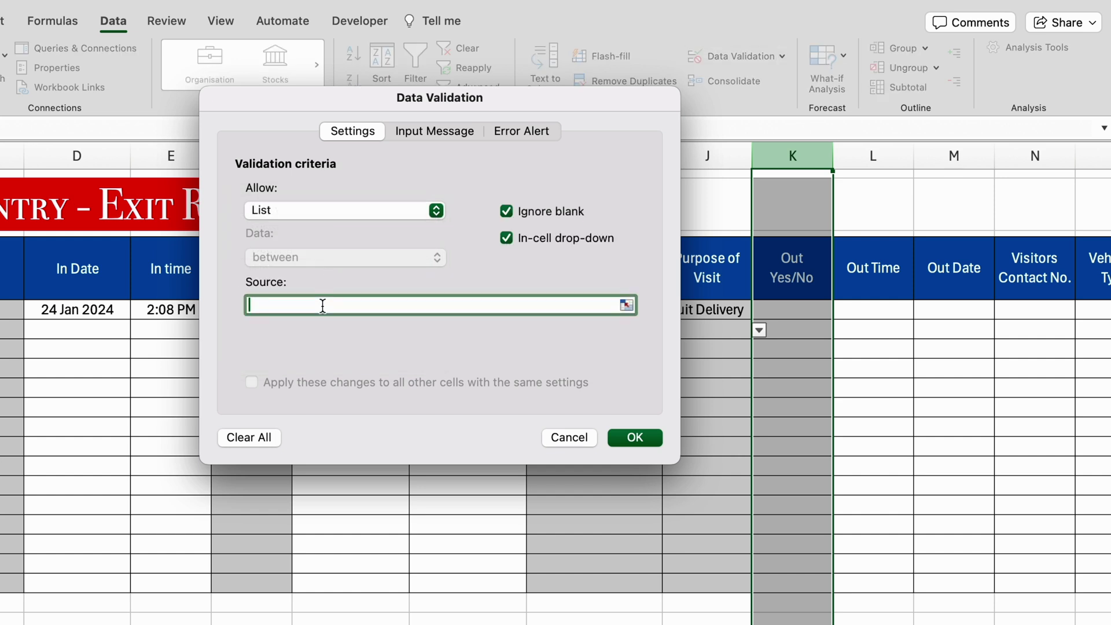
type("Yes,No")
left_click(629, 438)
Choose Yes in K5 and No in K6 from the Out Yes/No drop-downs
left_click(793, 310)
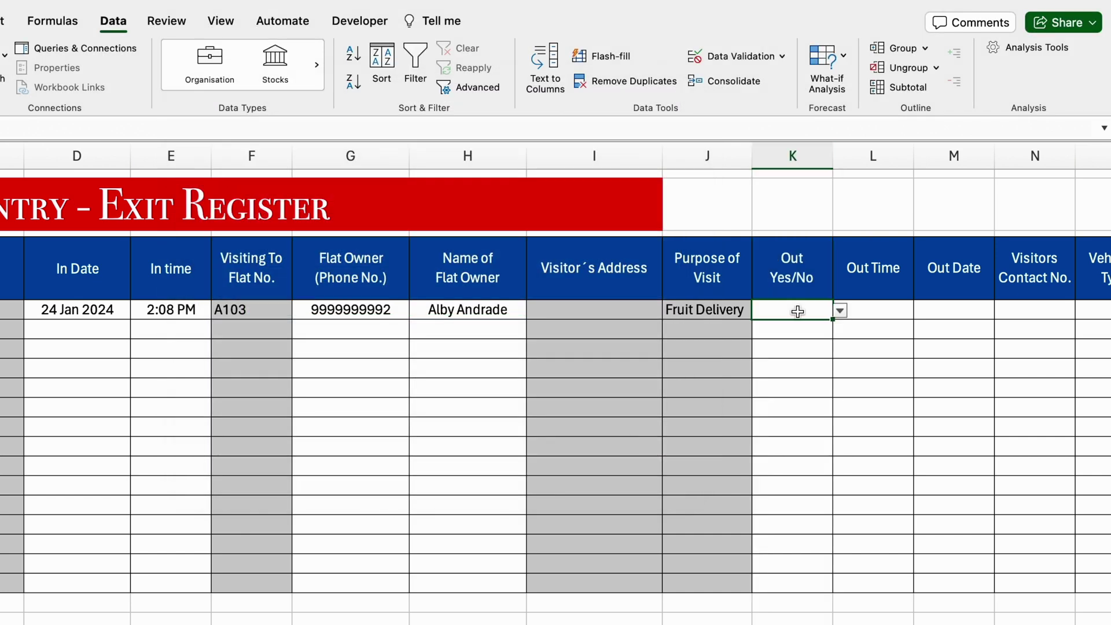
left_click(840, 311)
left_click(766, 331)
left_click(788, 329)
left_click(839, 330)
left_click(772, 368)
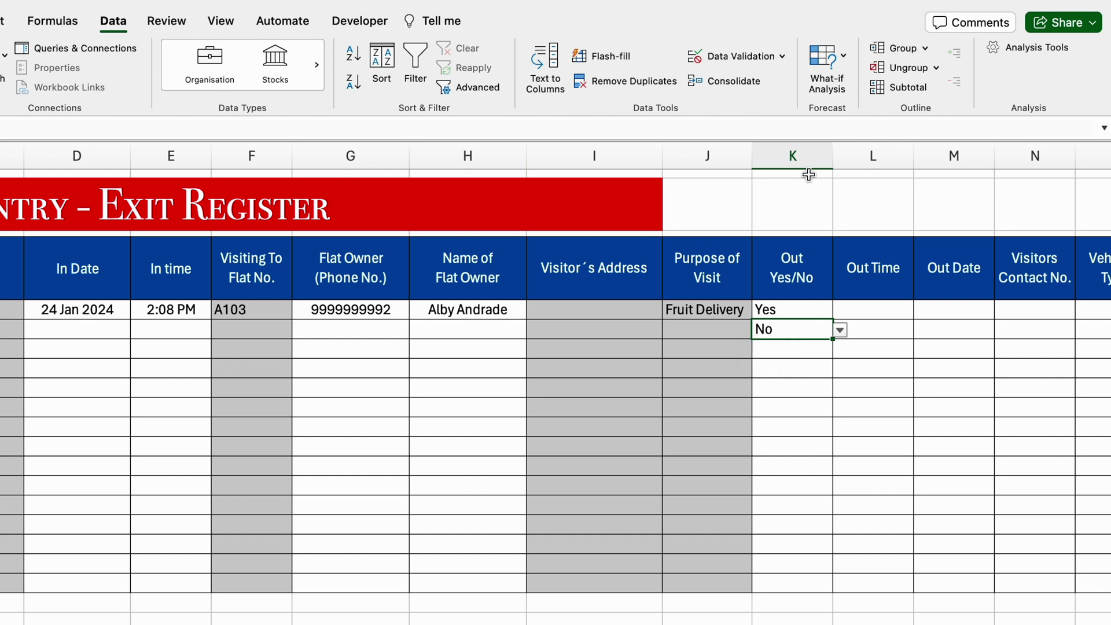
Start an Equal To highlight rule on the Out Yes/No column K for the value Yes
left_click(774, 155)
left_click(1, 20)
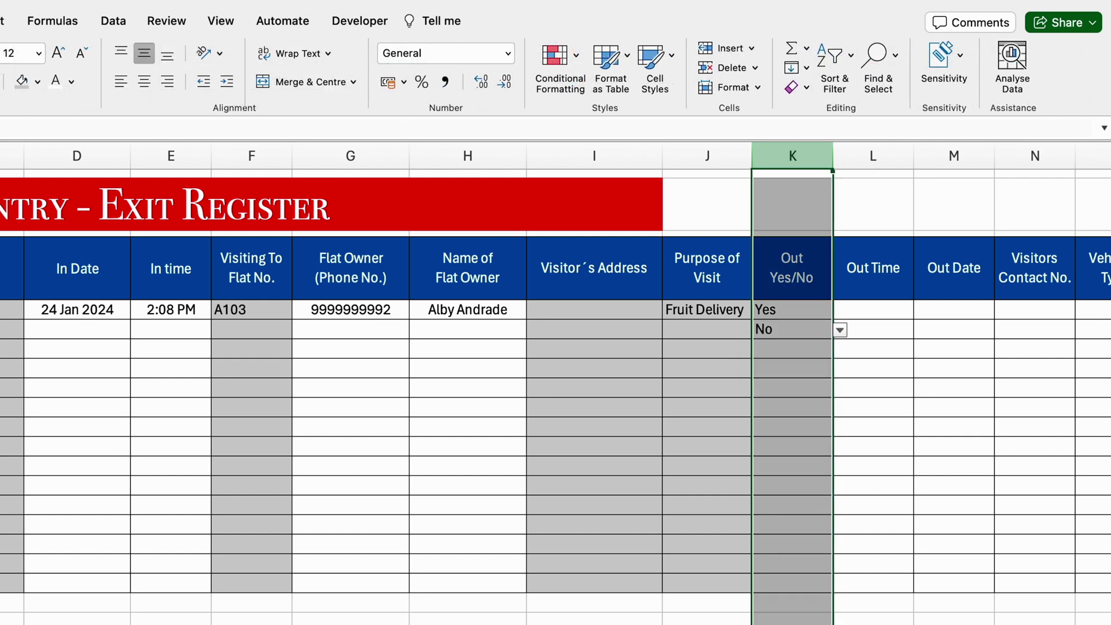
left_click(575, 53)
mouse_move(630, 84)
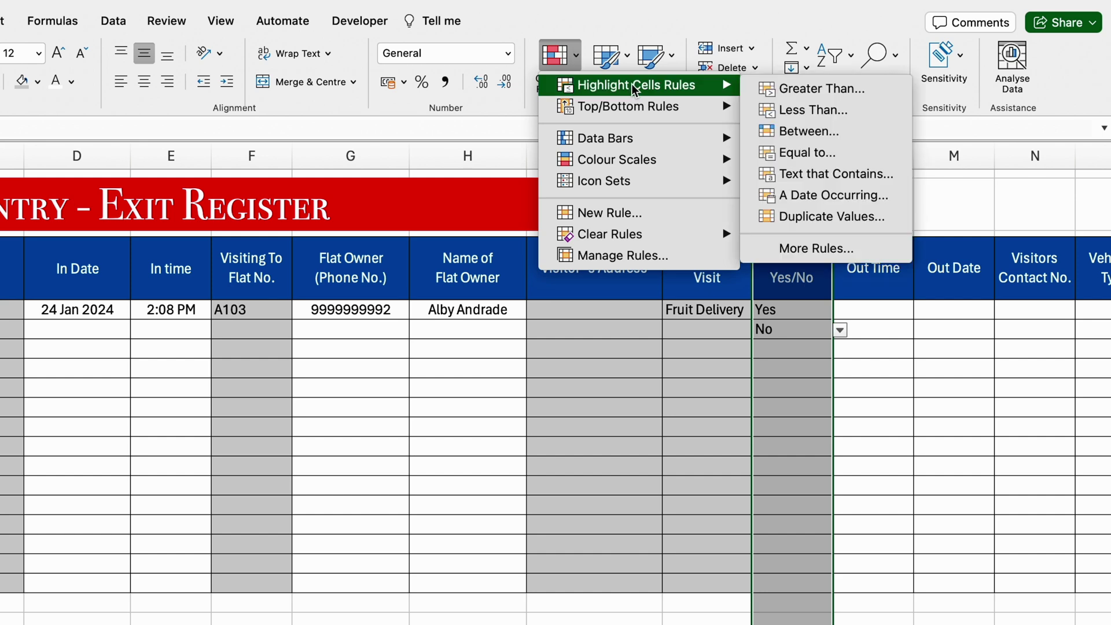
left_click(806, 150)
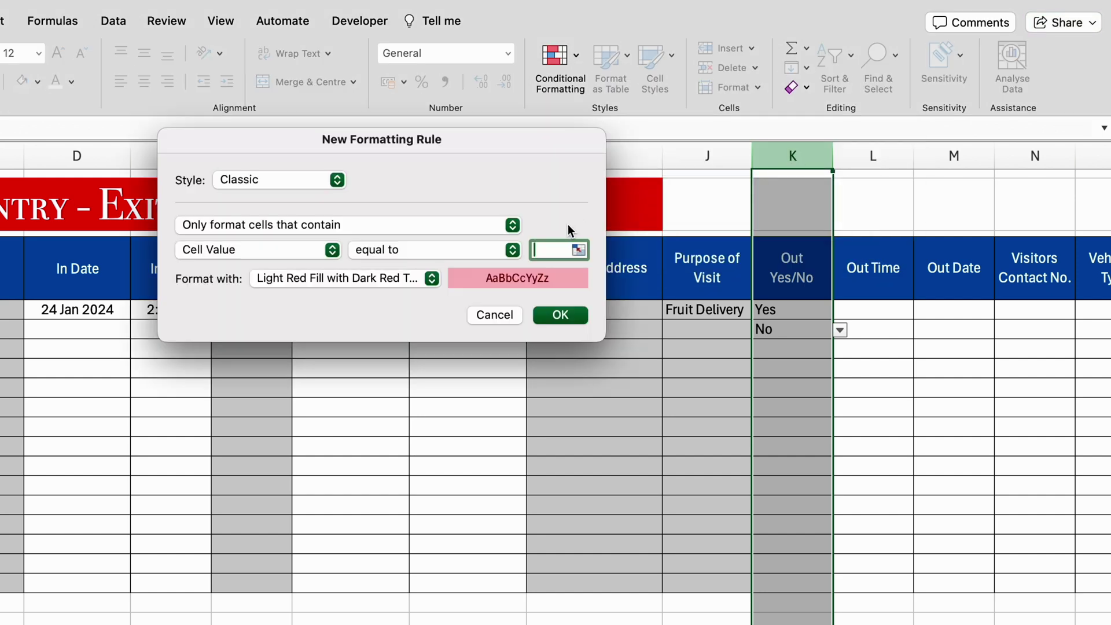
type("Yes")
Give the Yes rule a customised format with green fill and white text, and apply the rule
left_click(435, 279)
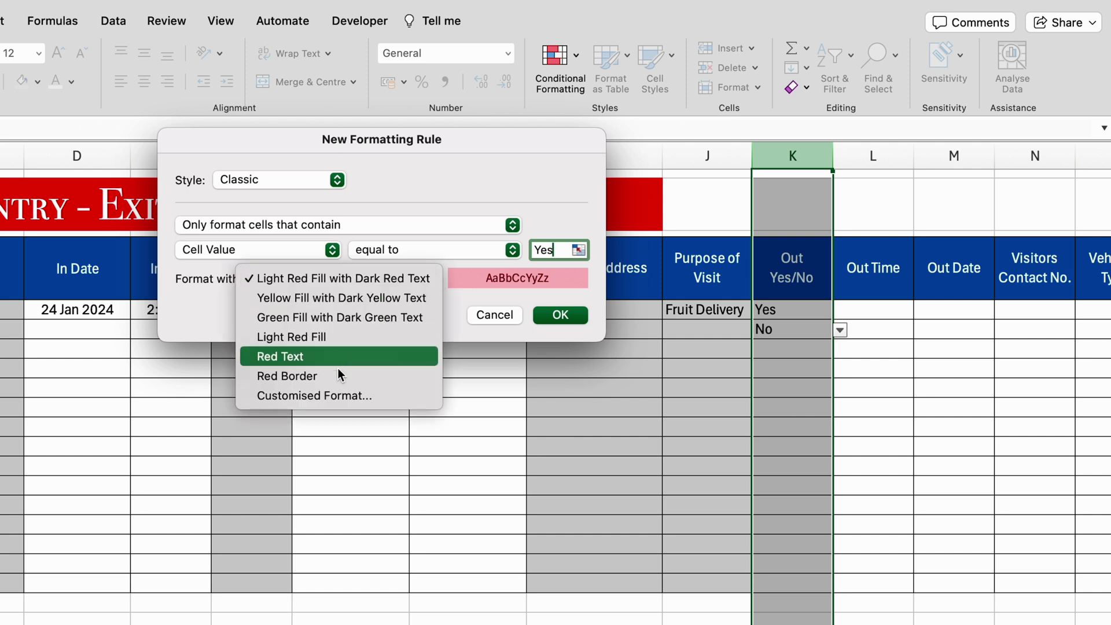
left_click(334, 393)
left_click(525, 93)
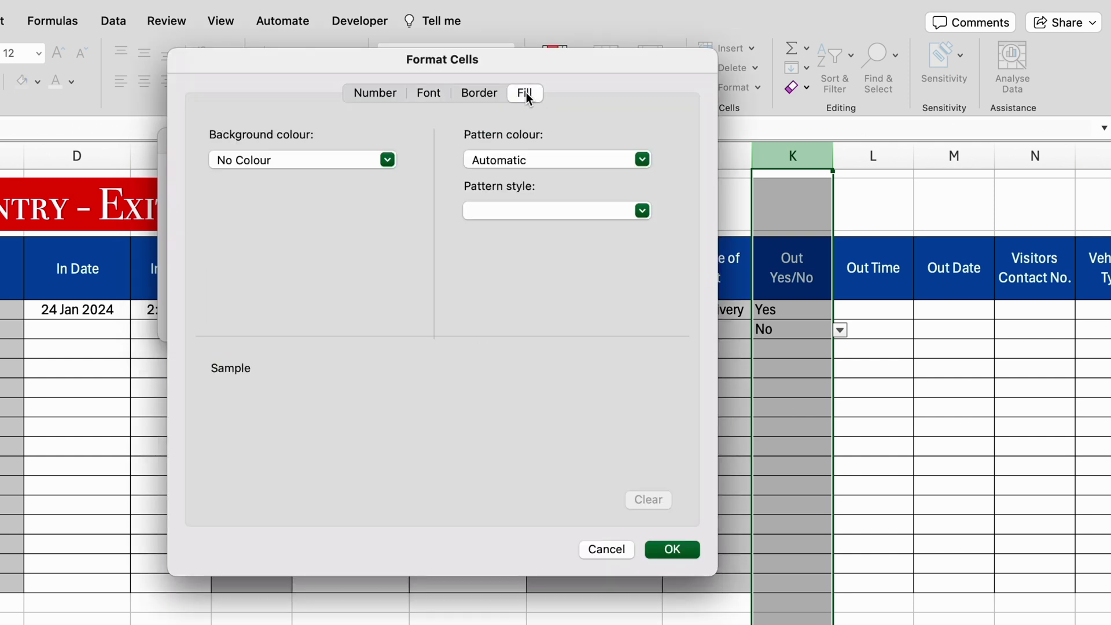
left_click(387, 160)
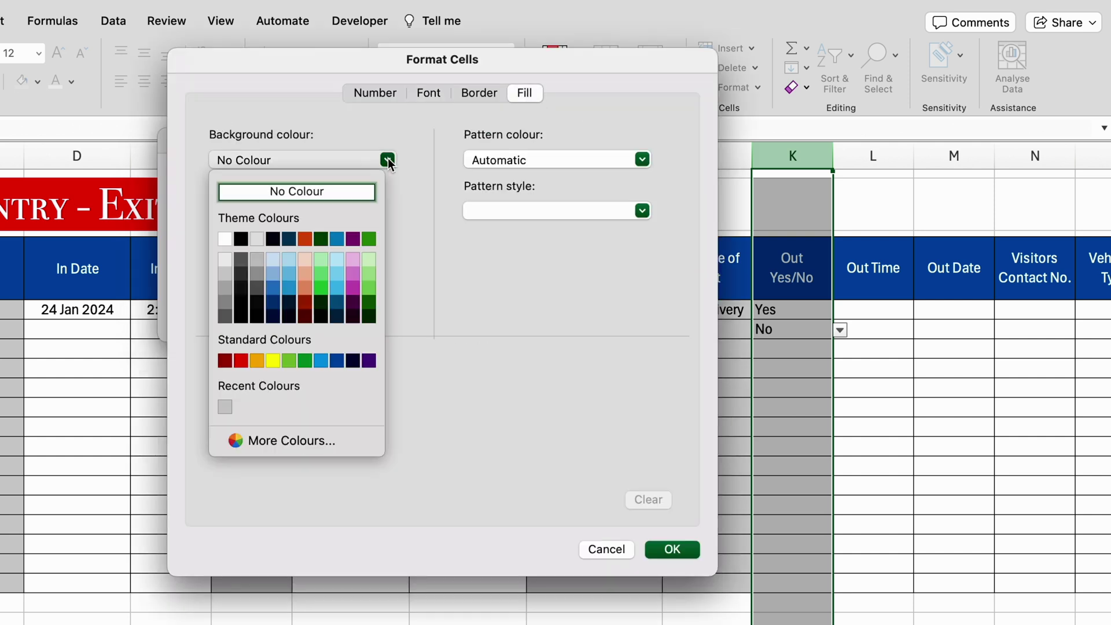
left_click(303, 359)
left_click(422, 91)
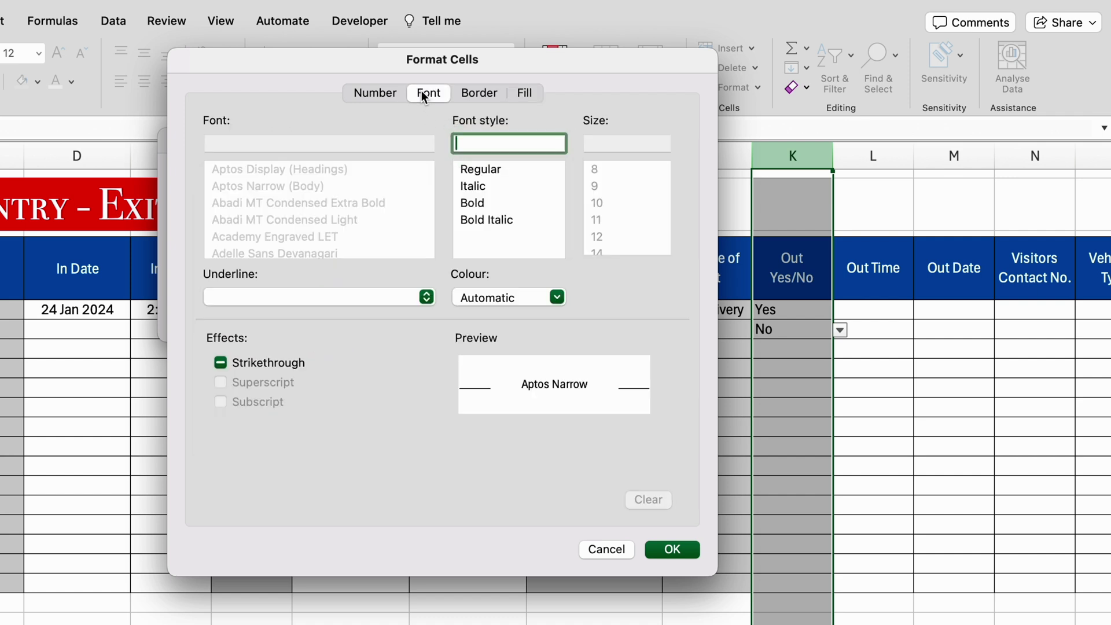
left_click(557, 297)
left_click(469, 377)
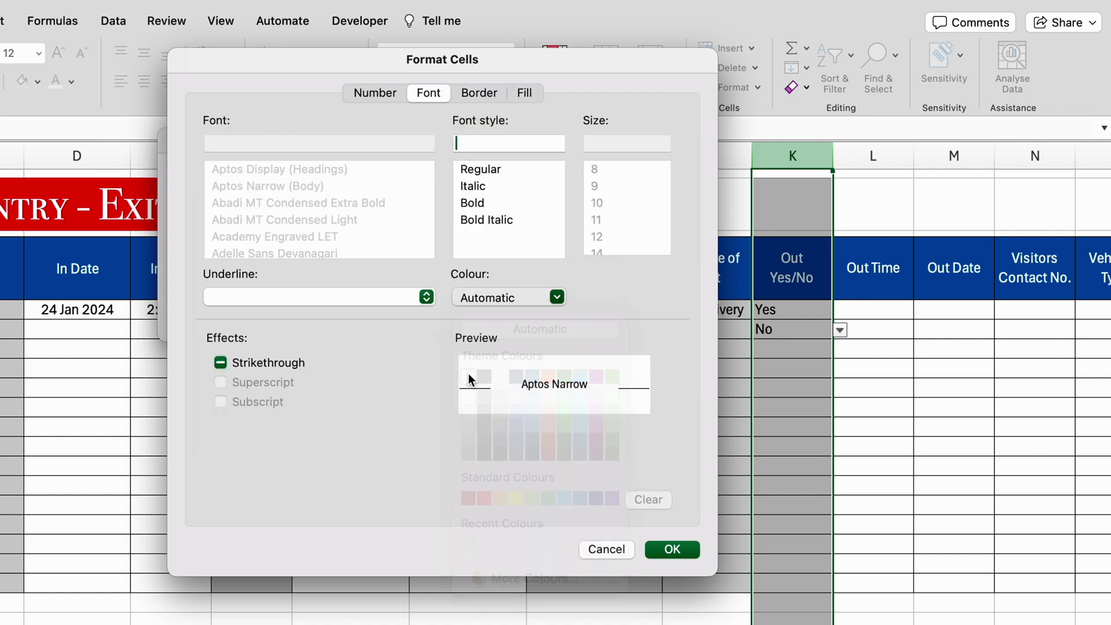
left_click(672, 549)
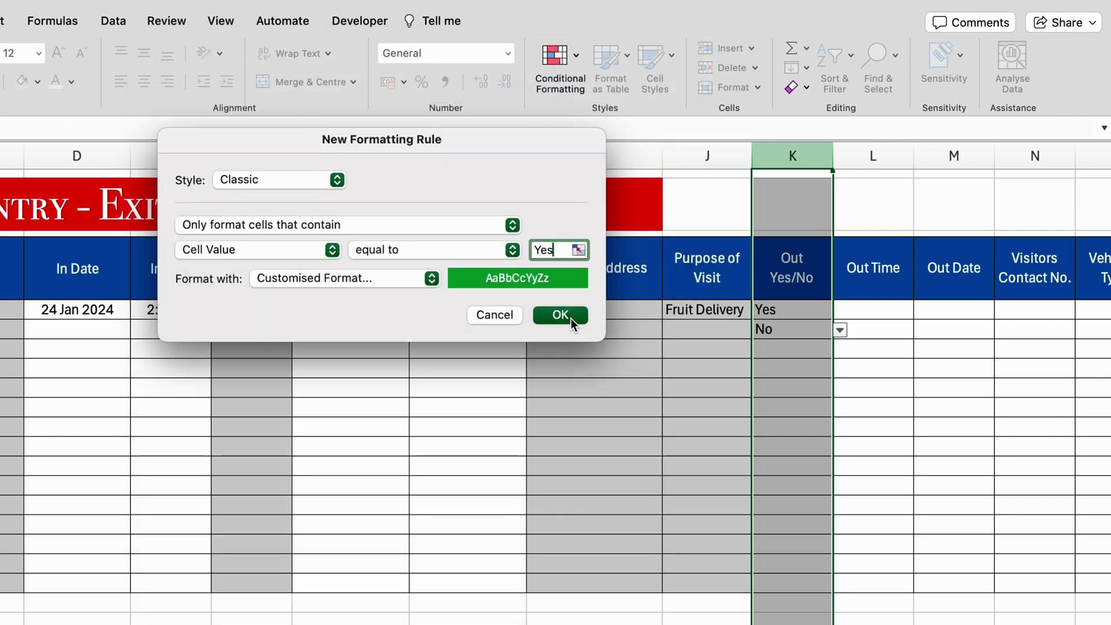
left_click(561, 315)
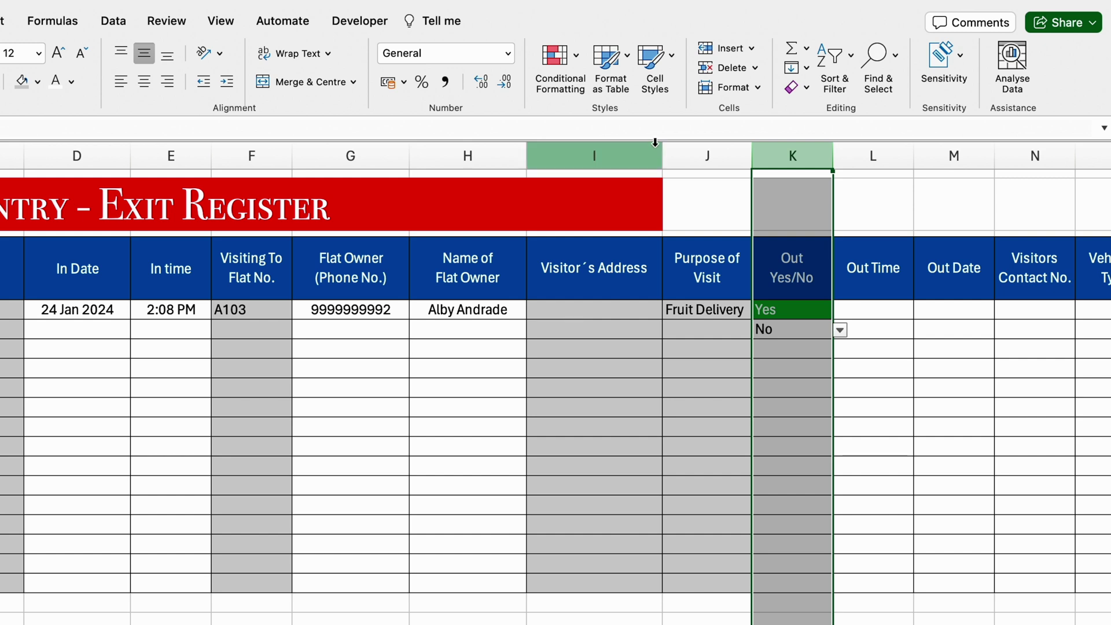
Start a second Equal To highlight rule on column K for the value No
left_click(576, 55)
mouse_move(625, 81)
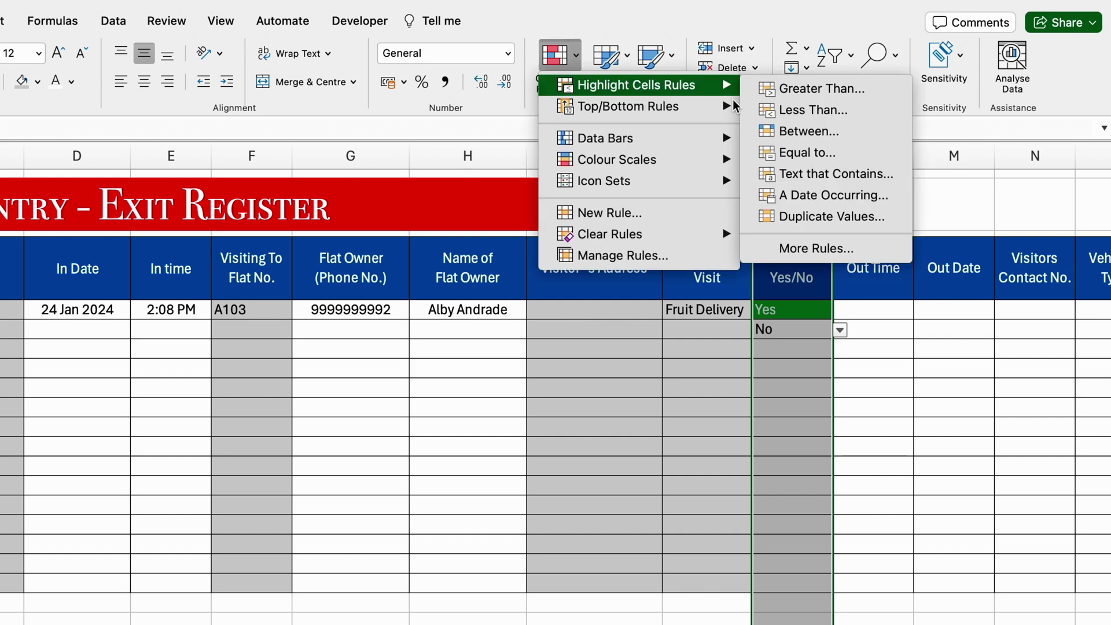
left_click(822, 151)
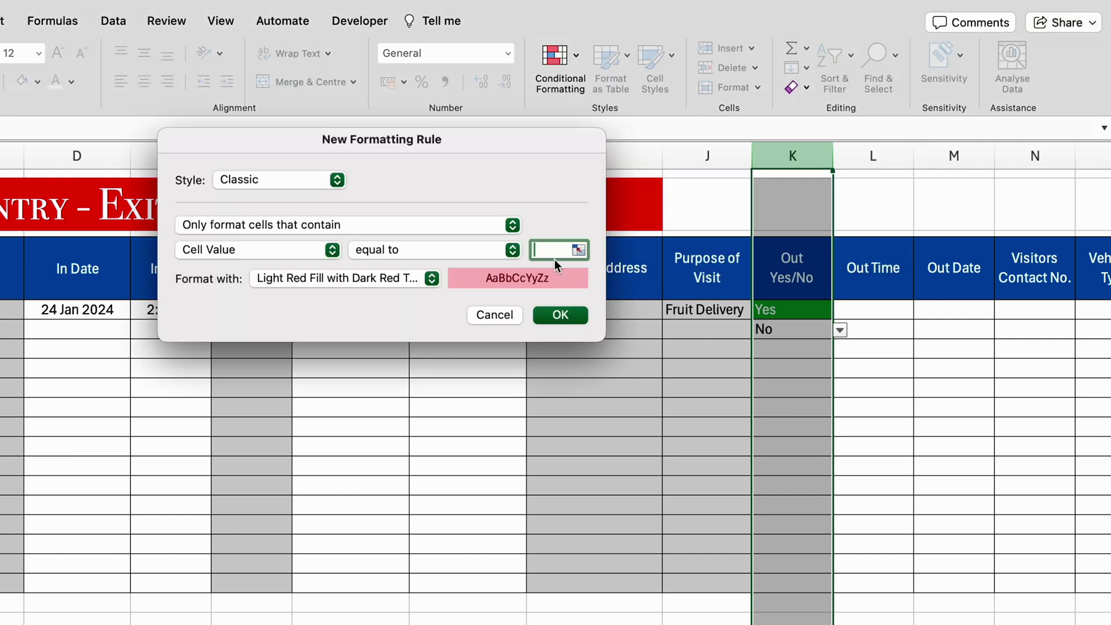
type("No")
Give the No rule a customised format with red fill and white text, and apply the rule
left_click(432, 278)
left_click(343, 395)
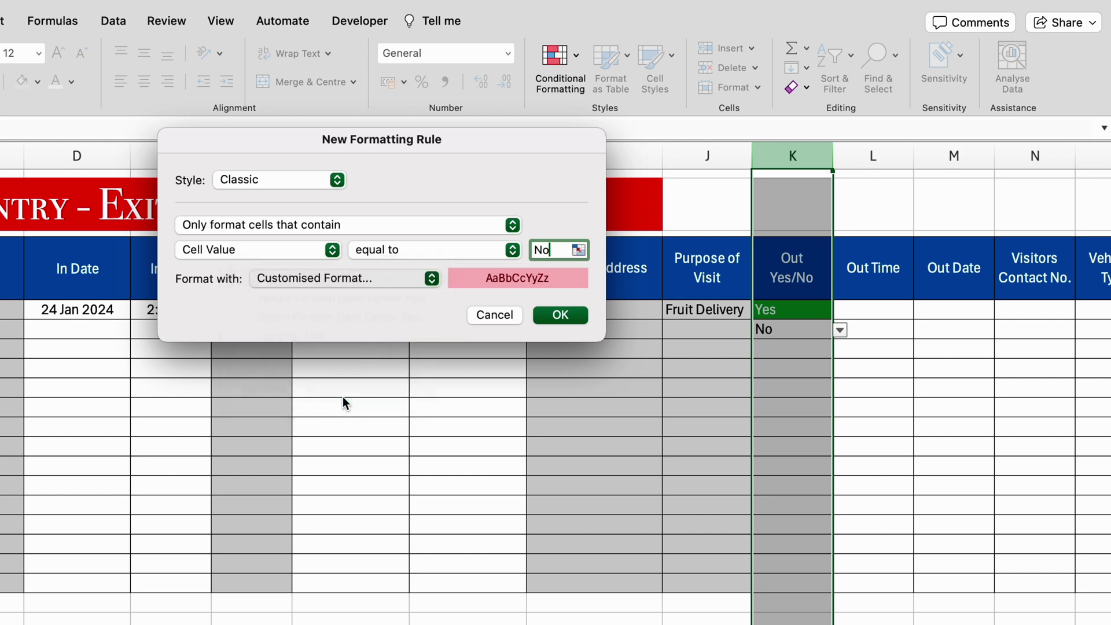
left_click(524, 92)
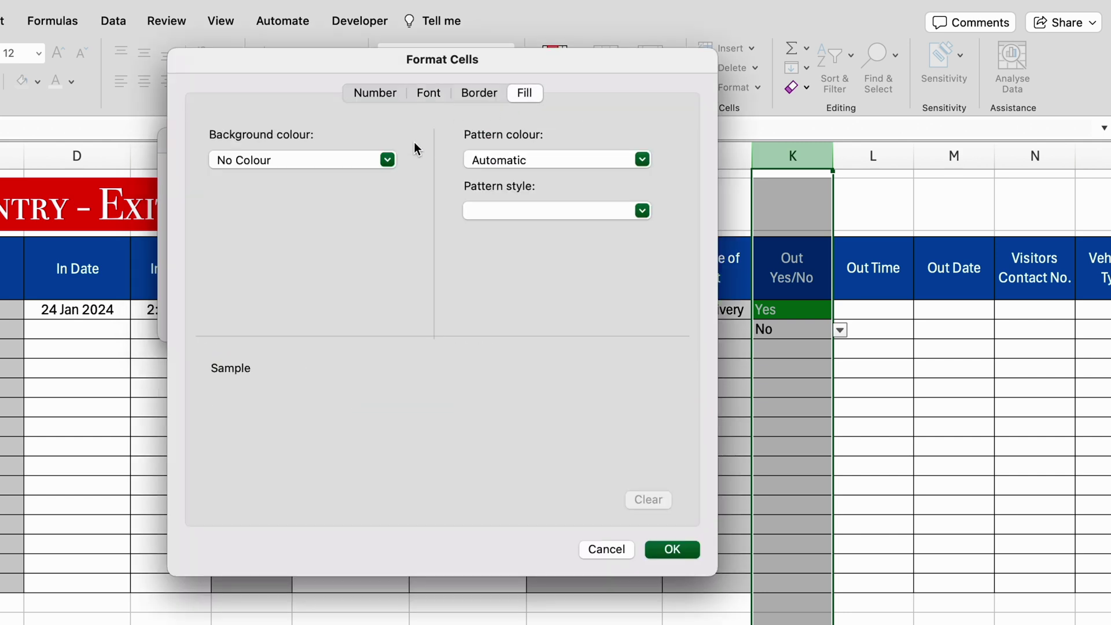
left_click(387, 160)
left_click(242, 361)
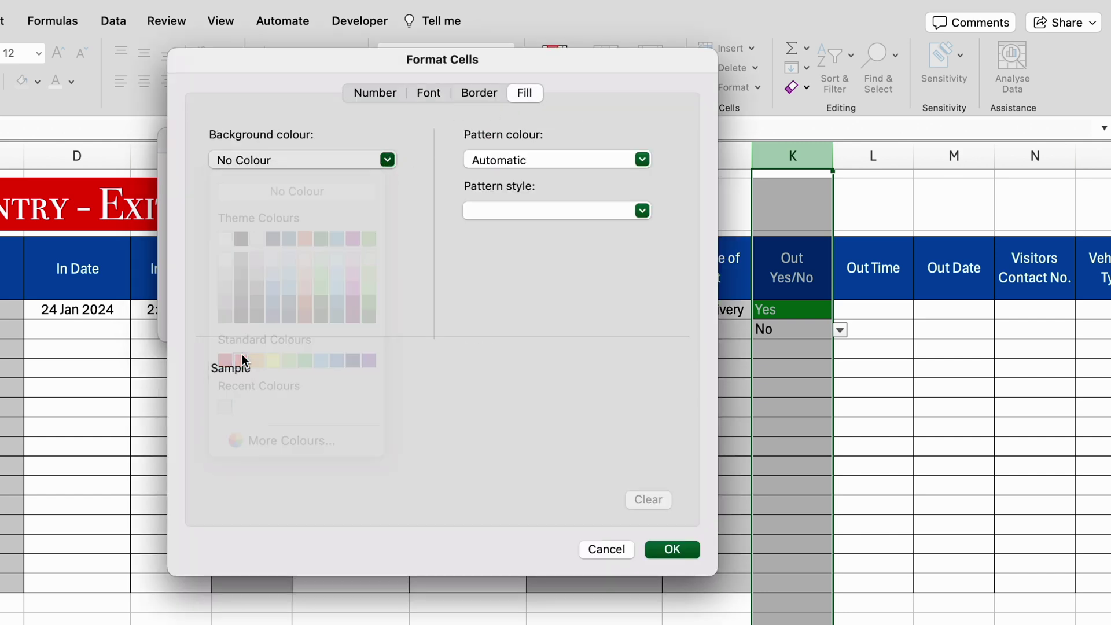
left_click(429, 92)
left_click(556, 297)
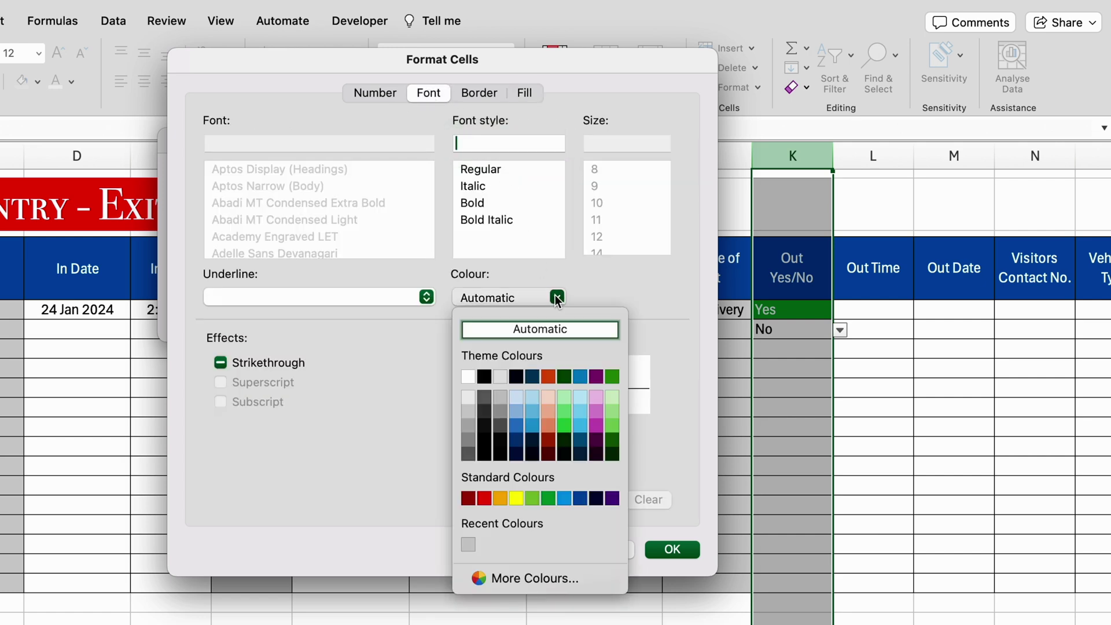
left_click(468, 377)
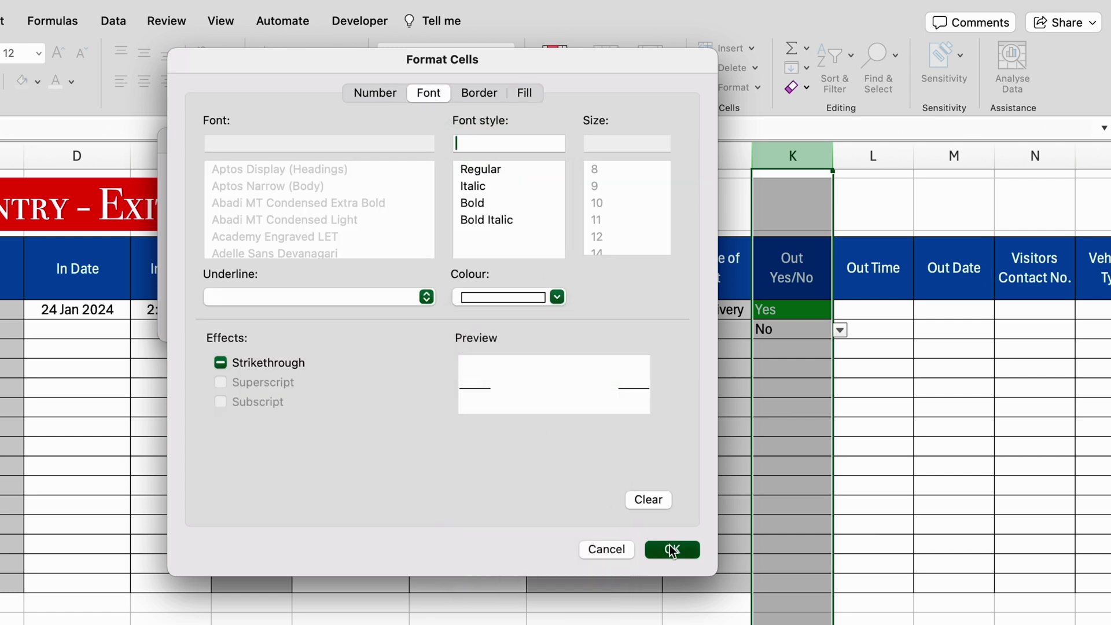
left_click(671, 550)
left_click(565, 315)
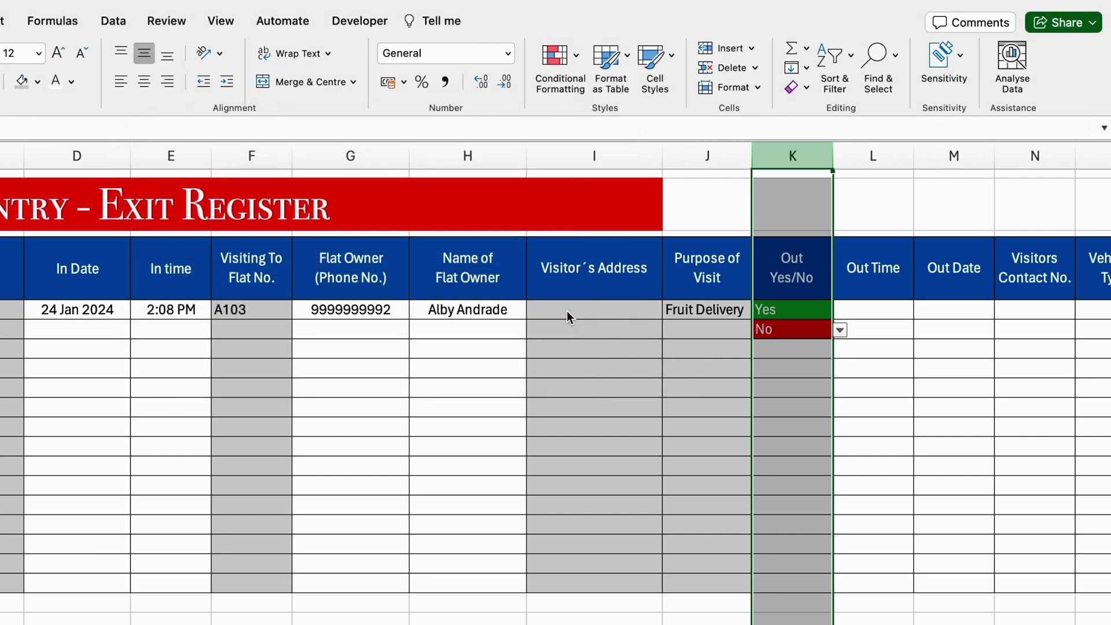
Clear the No entry from K6 in the Out Yes/No column
left_click(806, 331)
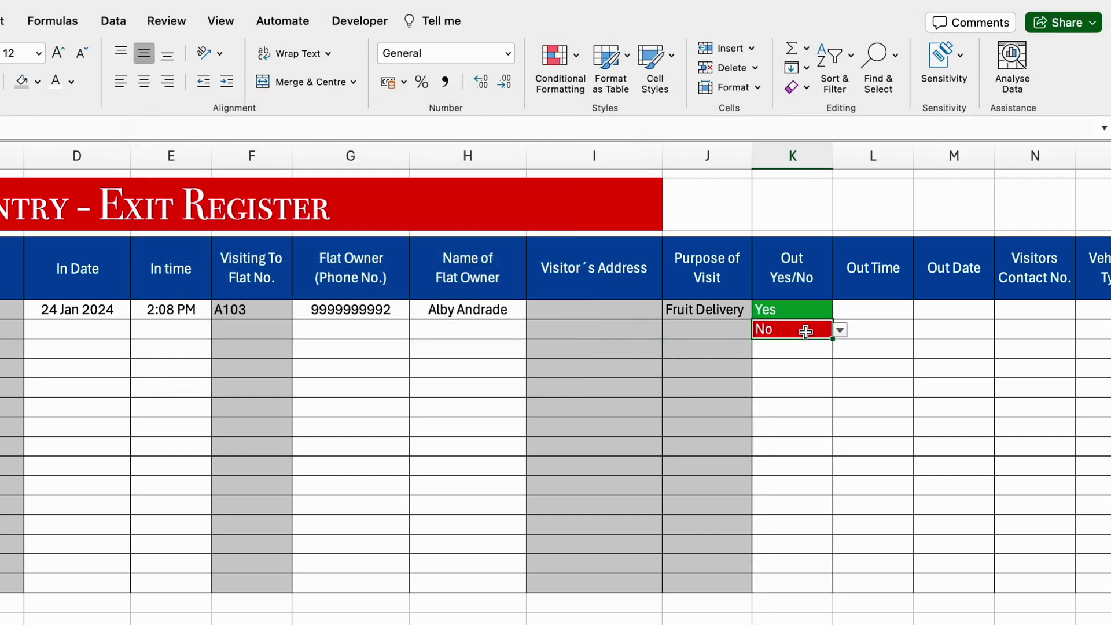
key("Delete")
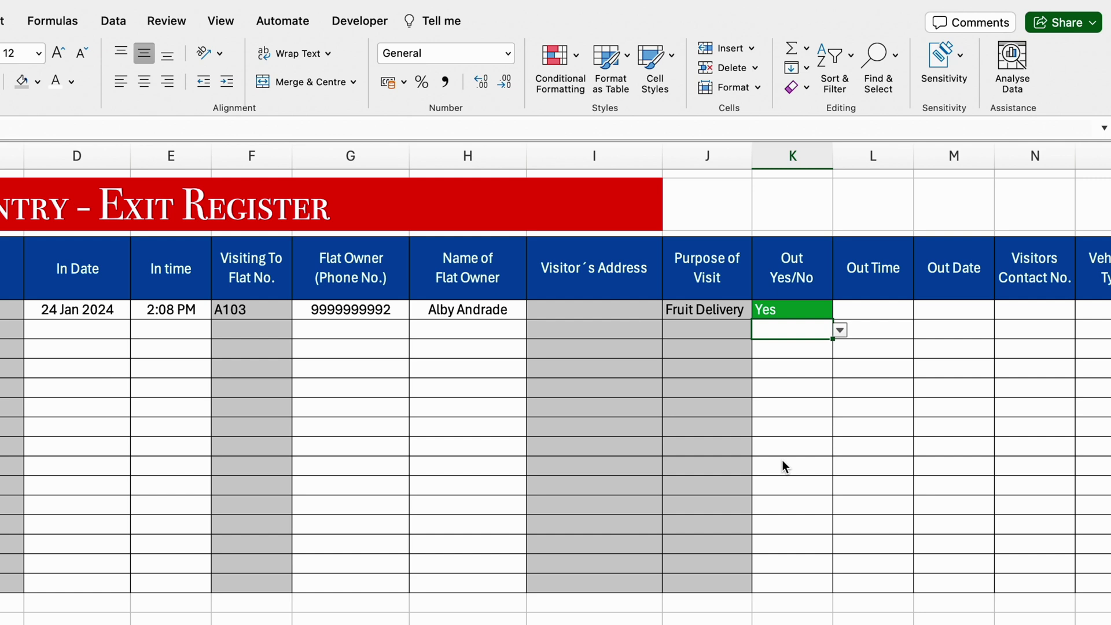
left_click(893, 311)
left_click(951, 310)
left_click(884, 305)
left_click(793, 308)
Begin the Out Time formula in L5 with =IF(K5<>"No",IF( to test the exit status and nest a second IF
left_click(873, 310)
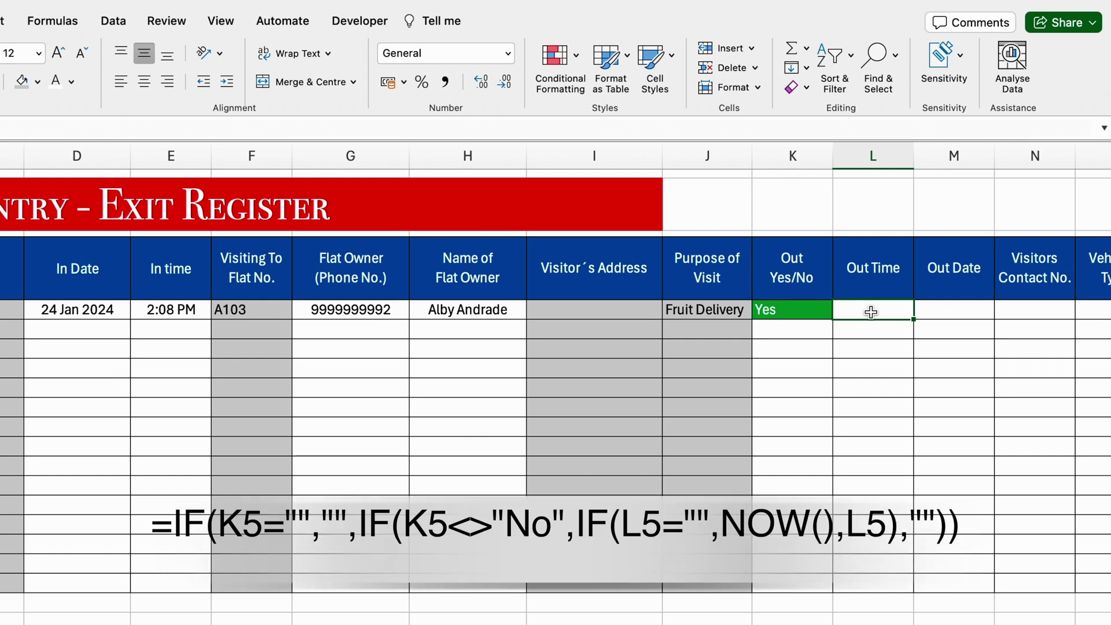
type("=if")
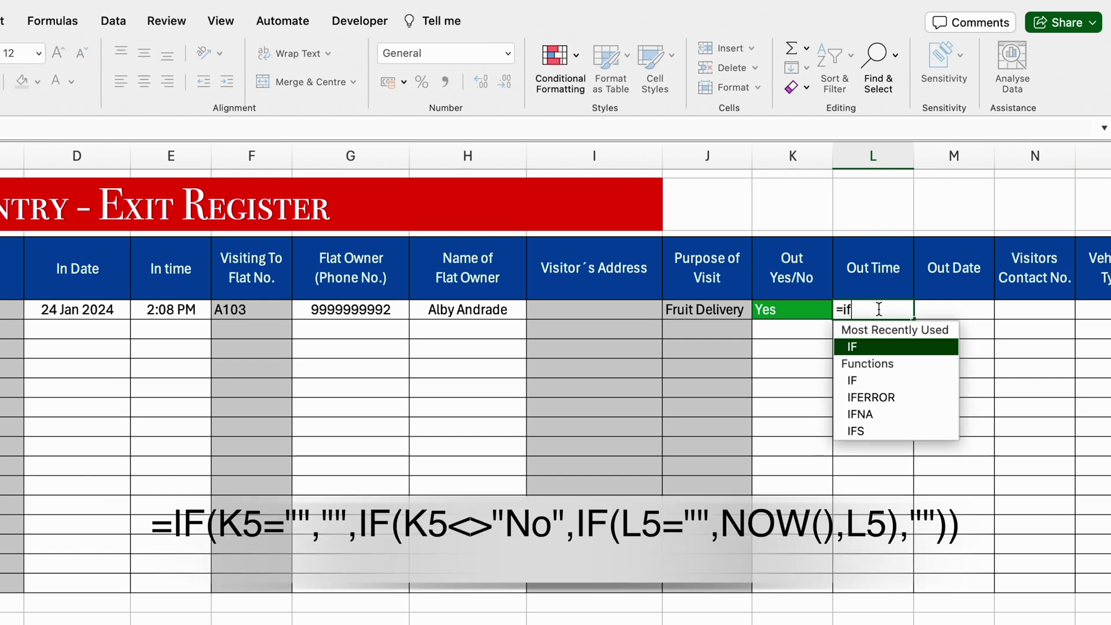
double_click(919, 347)
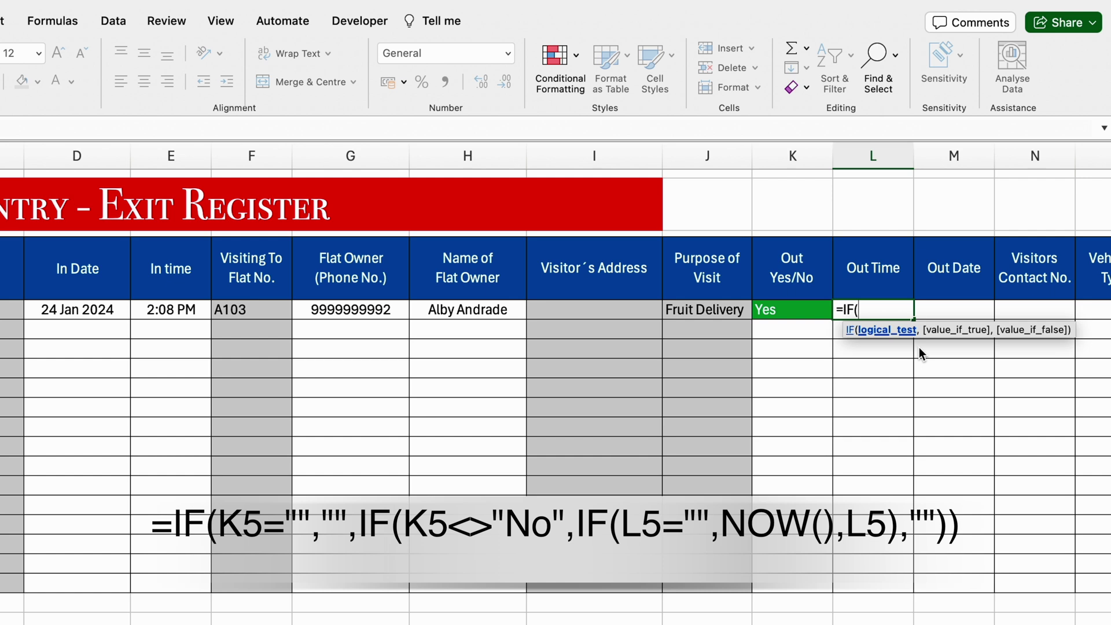
left_click(799, 311)
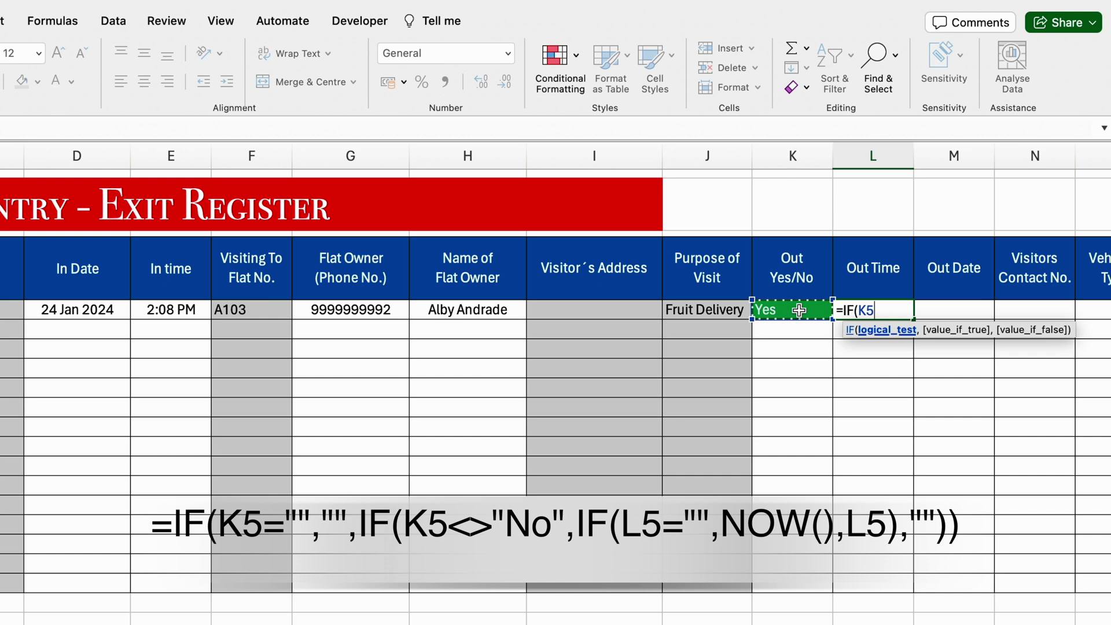
type("<>")
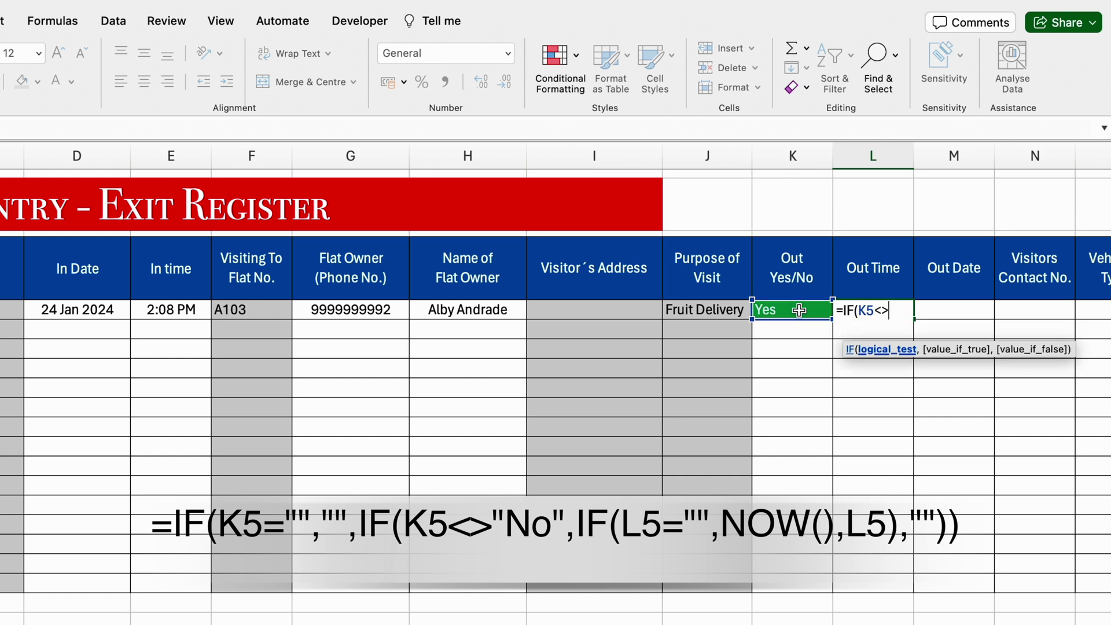
type("\"")
type("No")
type("\",")
type("IF(")
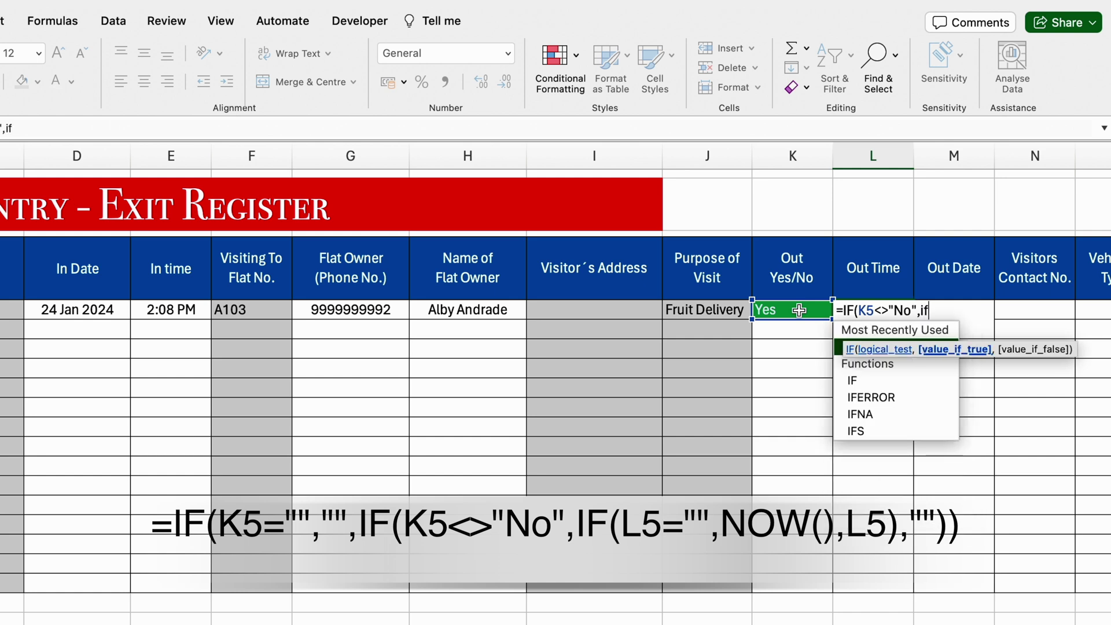
double_click(863, 379)
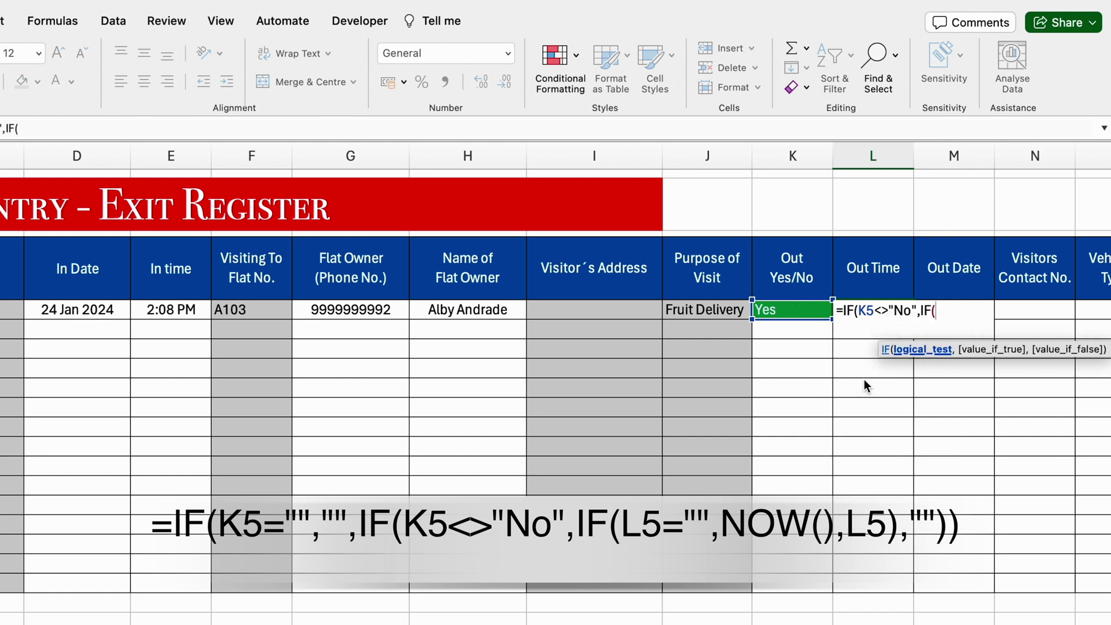
Complete the nested part of the L5 formula with L5="",NOW(),L5),"") and enter it
left_click(825, 331)
key("Right")
key("Up")
type("=\"\"")
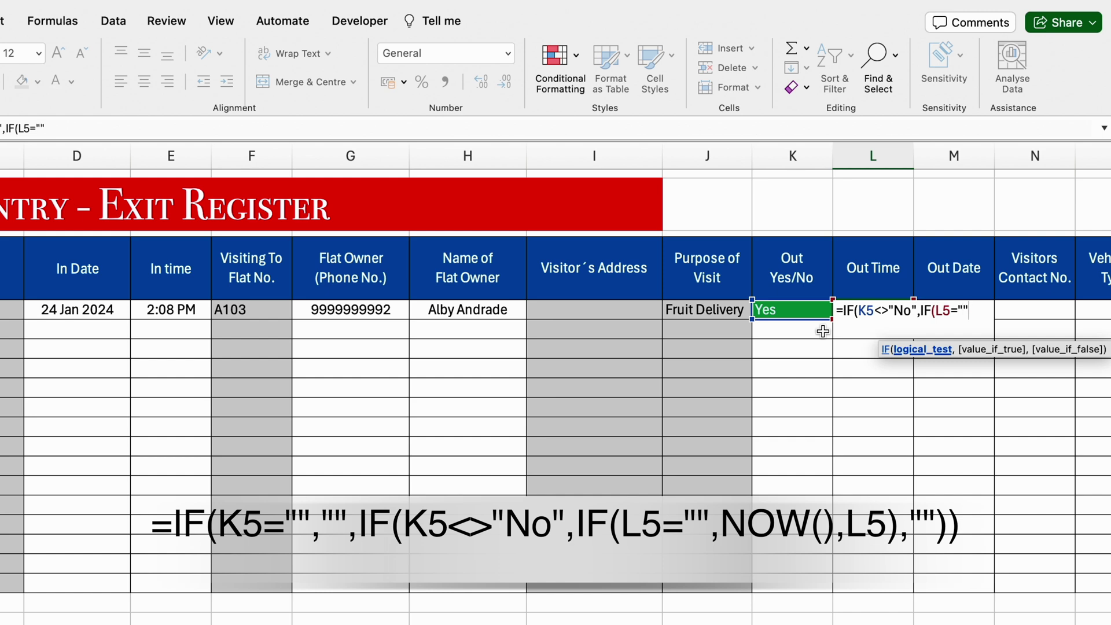
type(",Now")
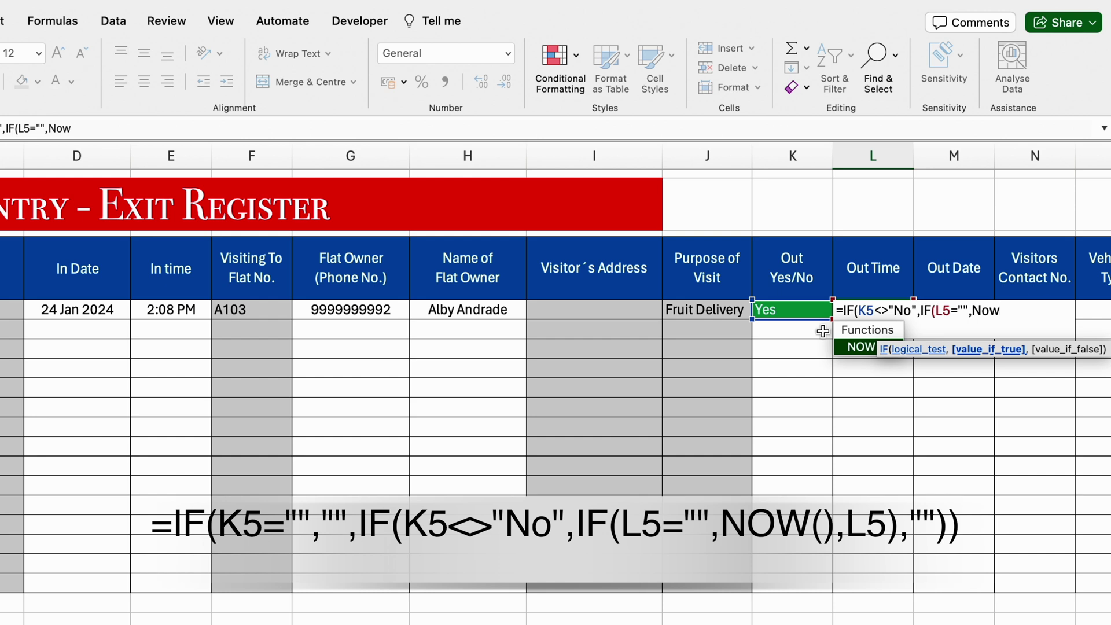
type("(),")
left_click(823, 331)
key("Right")
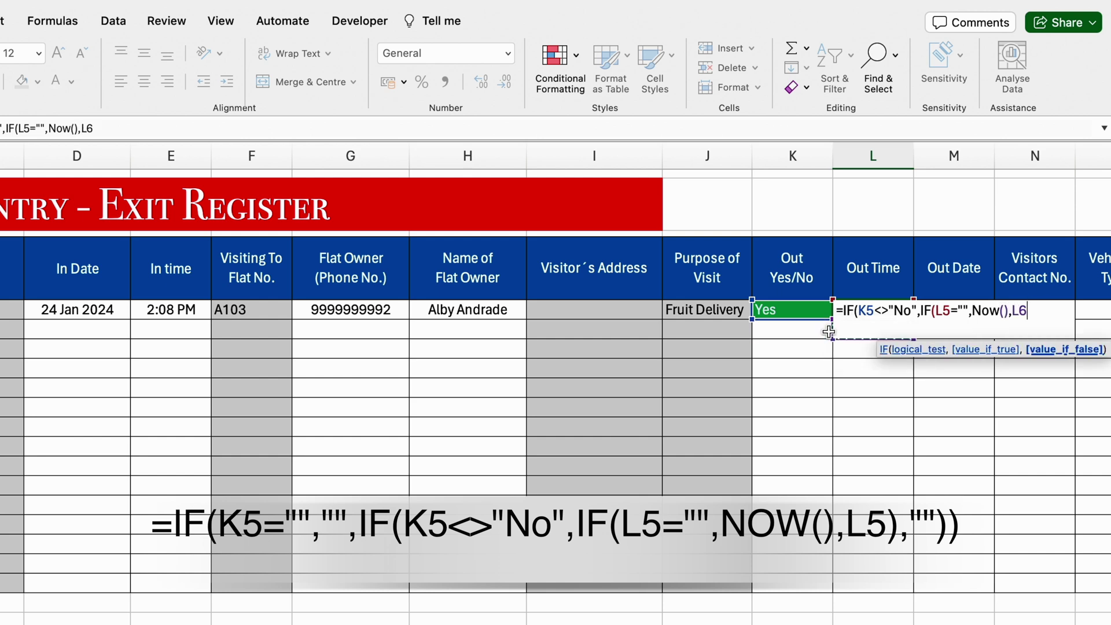
key("Up")
type("),")
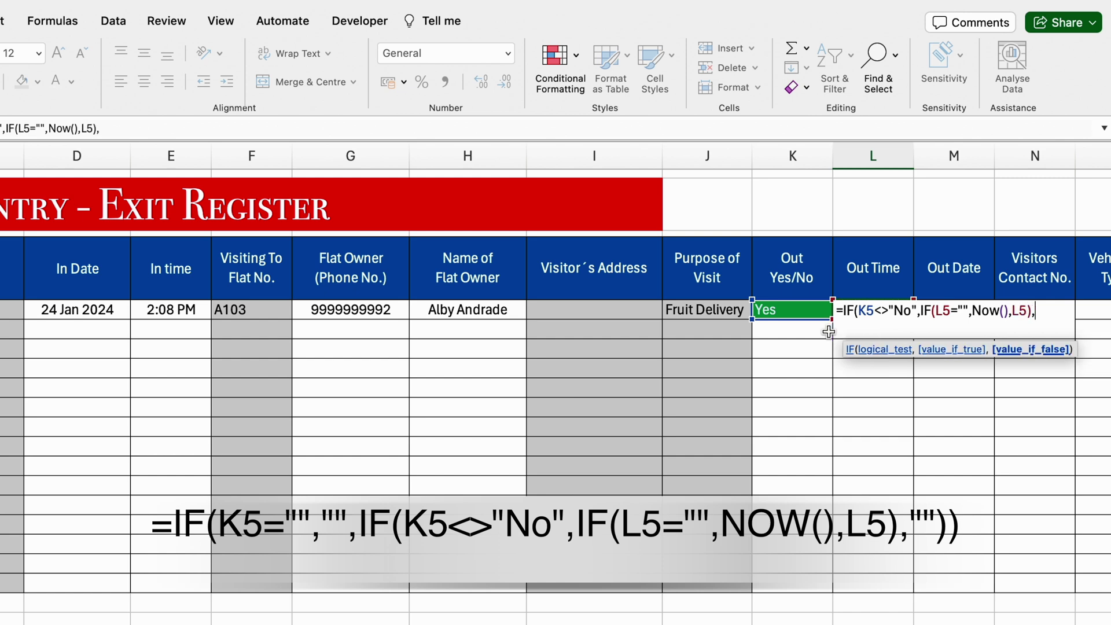
type("\"\")")
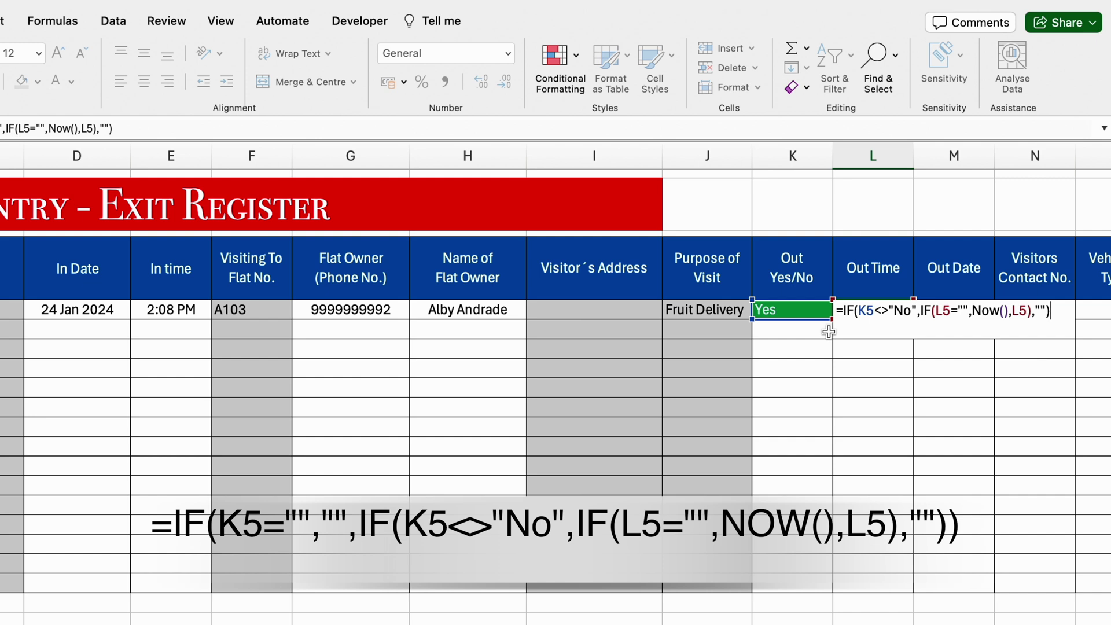
key("Return")
Centre the Out Time cell L5 horizontally and format it as Time with the 1:30:55 PM type
left_click(884, 307)
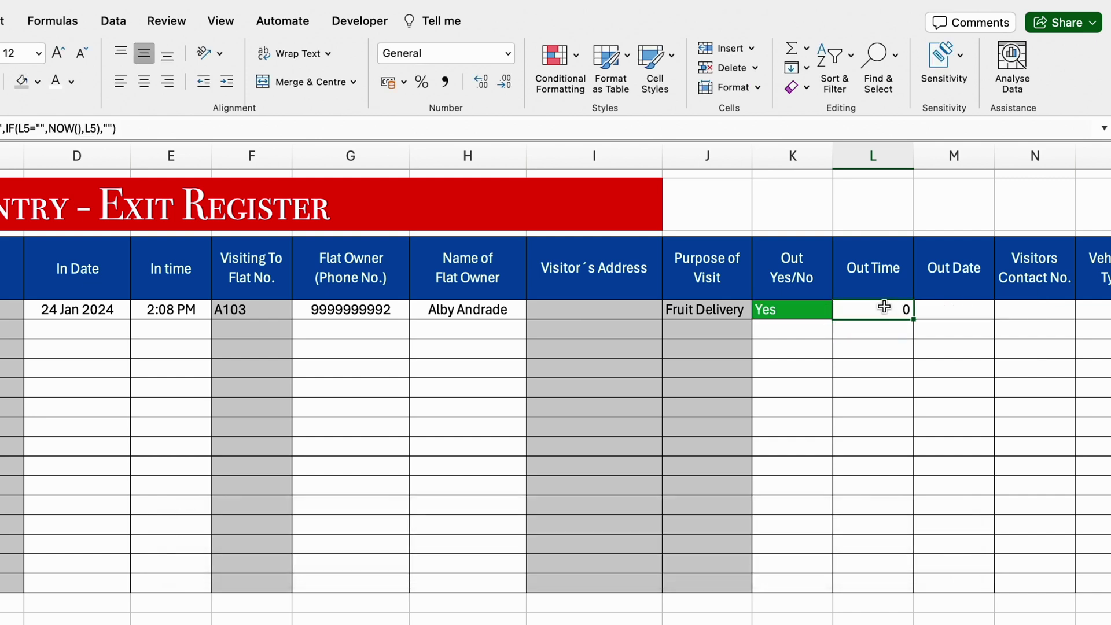
left_click(144, 81)
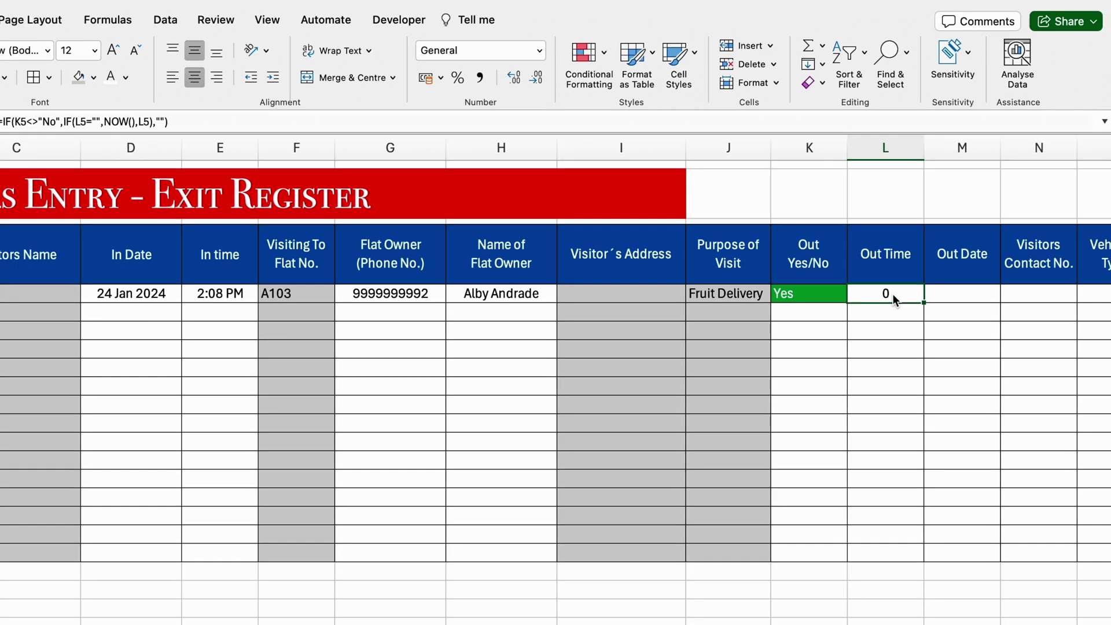
right_click(892, 294)
left_click(738, 593)
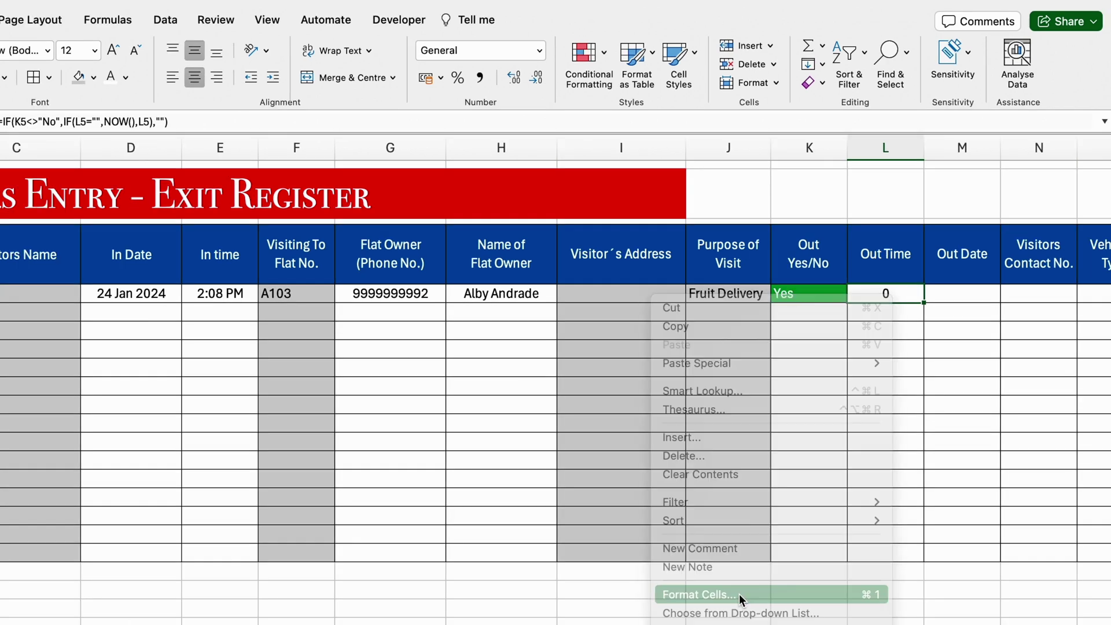
left_click_drag(869, 280, 821, 86)
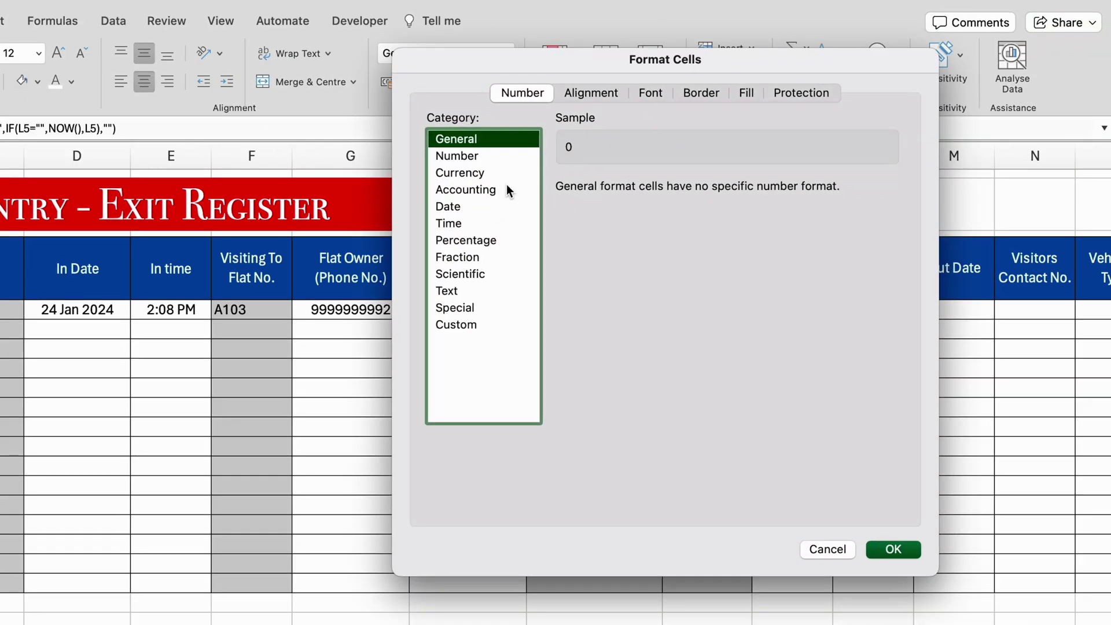
left_click(450, 224)
left_click(585, 263)
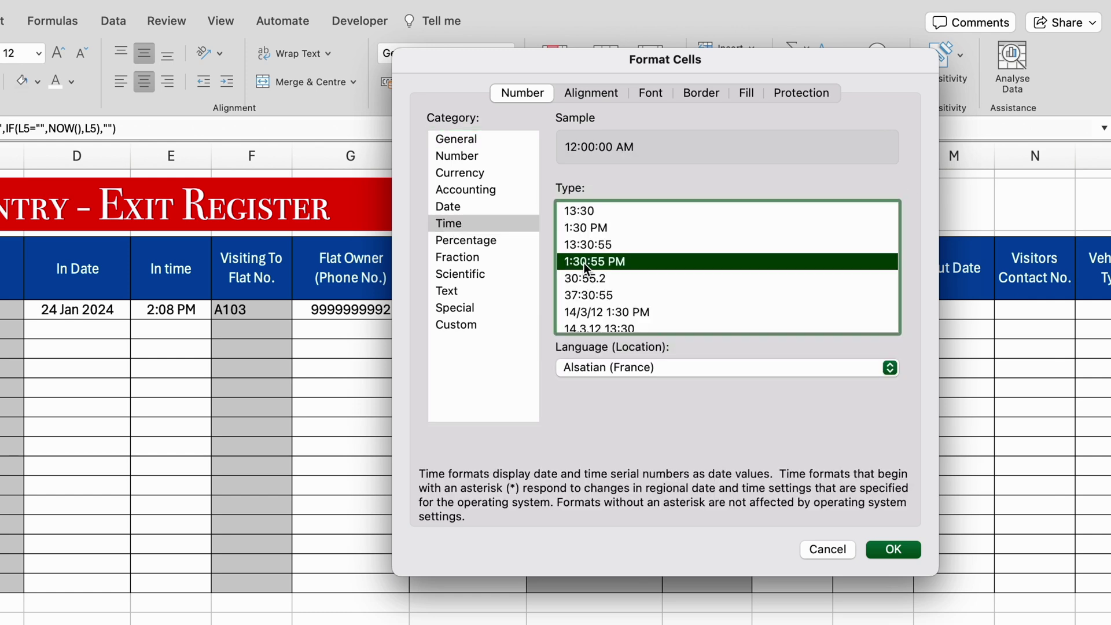
left_click(895, 549)
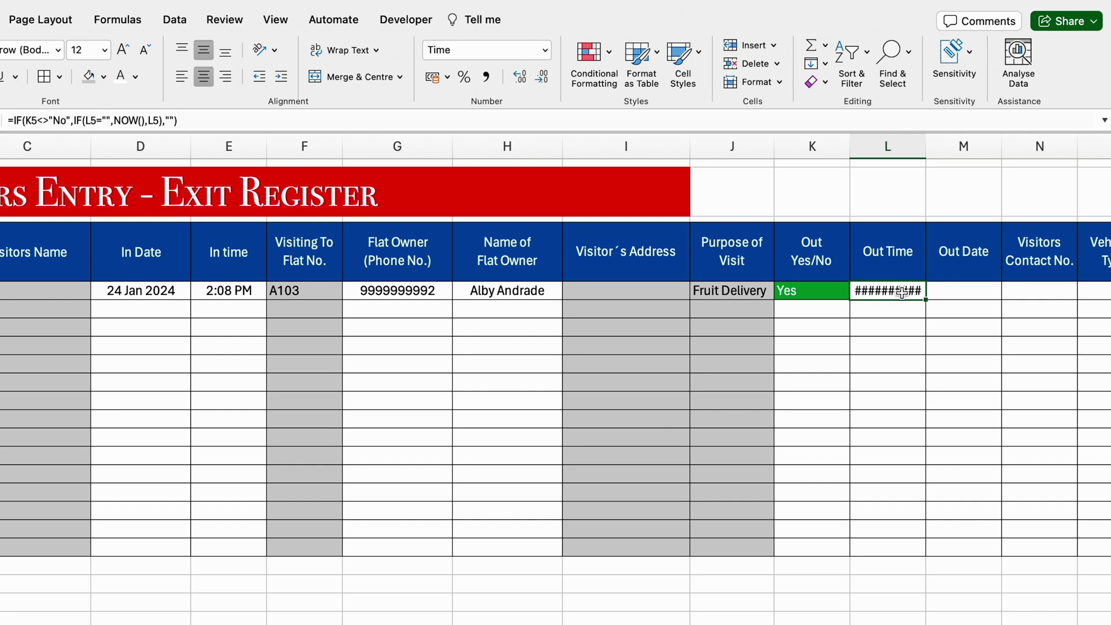
Remove the seconds from L5's time format by setting a custom number format of [$-en-US]h:mm AM/PM;@
right_click(901, 292)
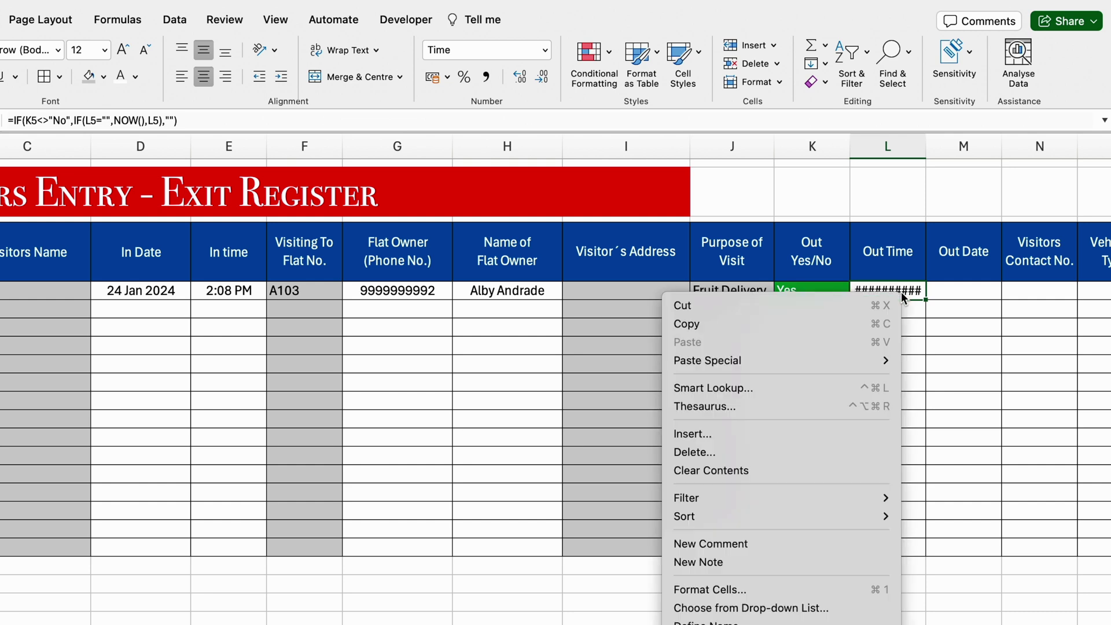
left_click(760, 588)
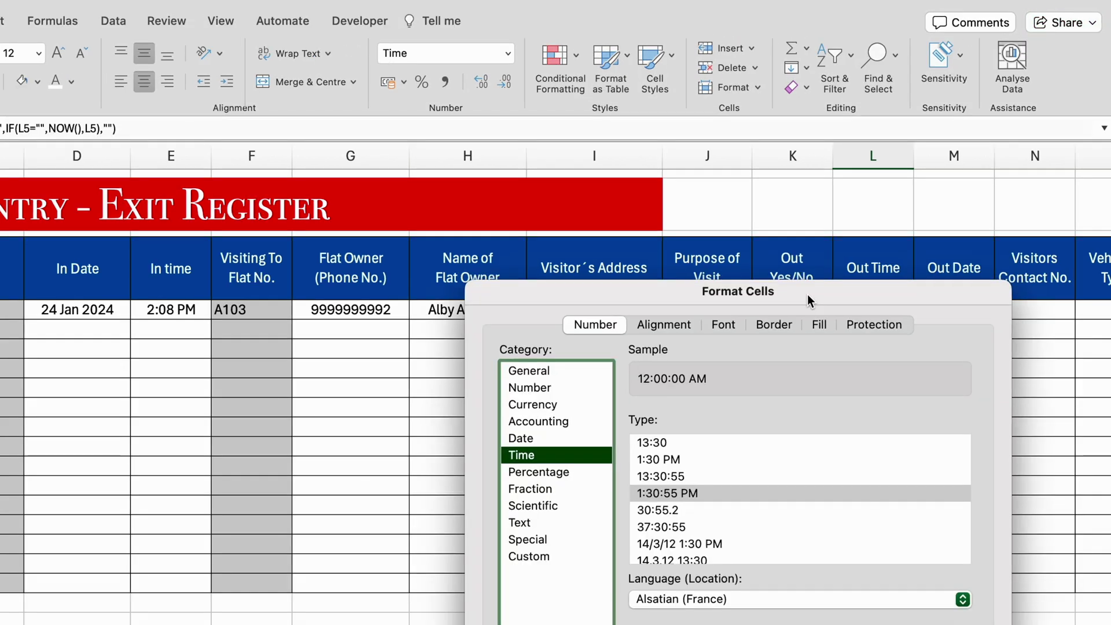
left_click_drag(807, 294, 775, 67)
left_click(508, 327)
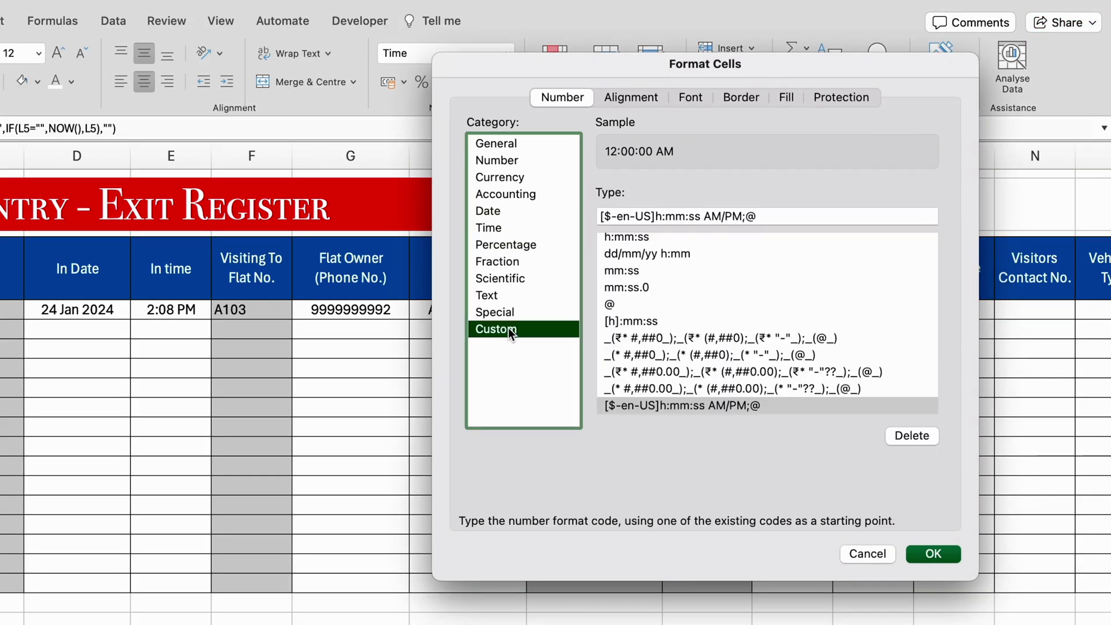
left_click(701, 216)
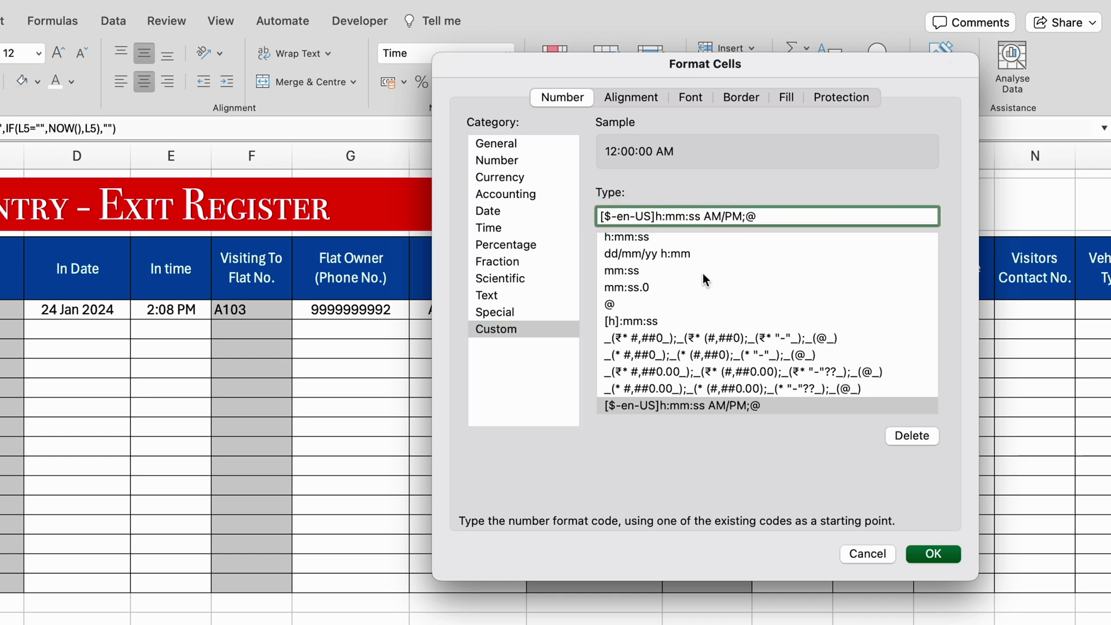
key("BackSpace")
key("BackSpace")
key("BackSpace")
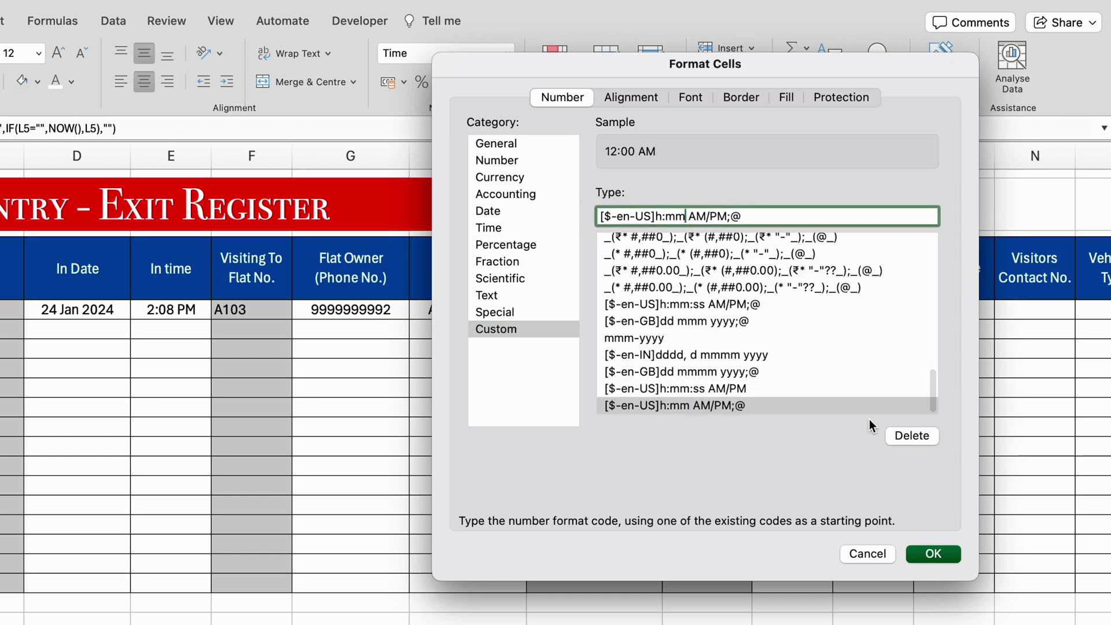
left_click(939, 553)
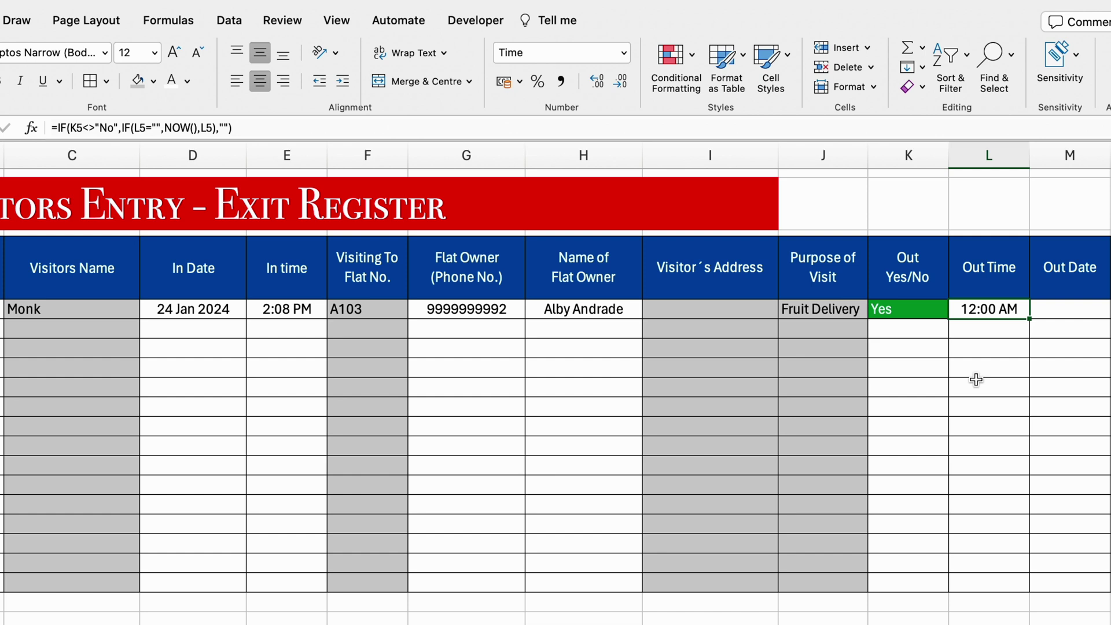
Wrap the L5 formula in a blank check so it reads =IF(K5="","",IF(K5<>"No",IF(L5="",NOW(),L5),"")) and enter it
left_click(55, 127)
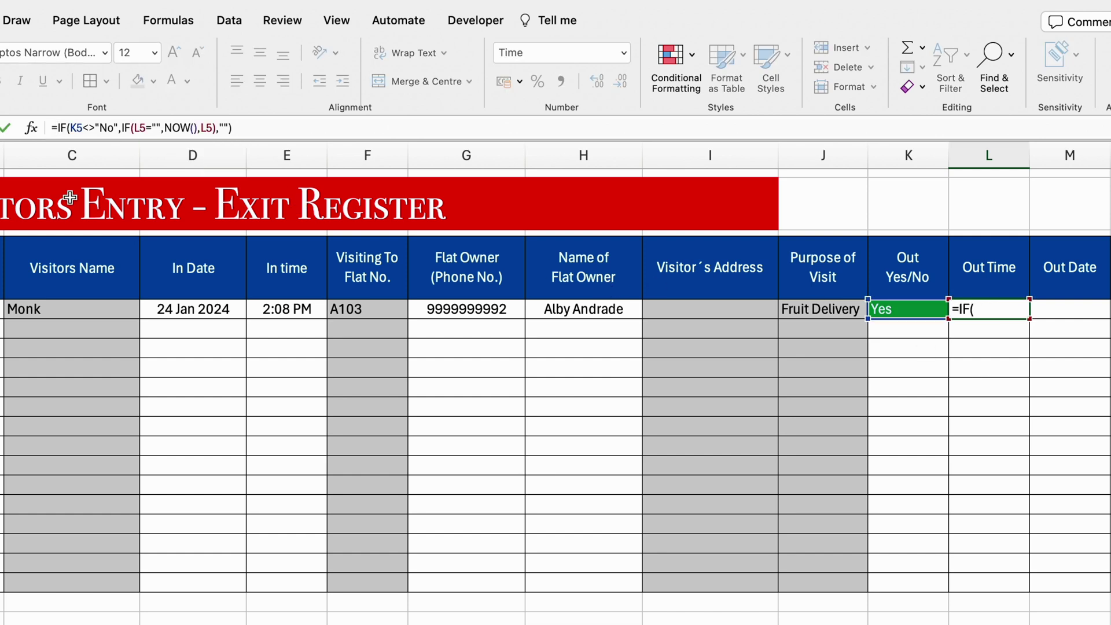
type("IF(")
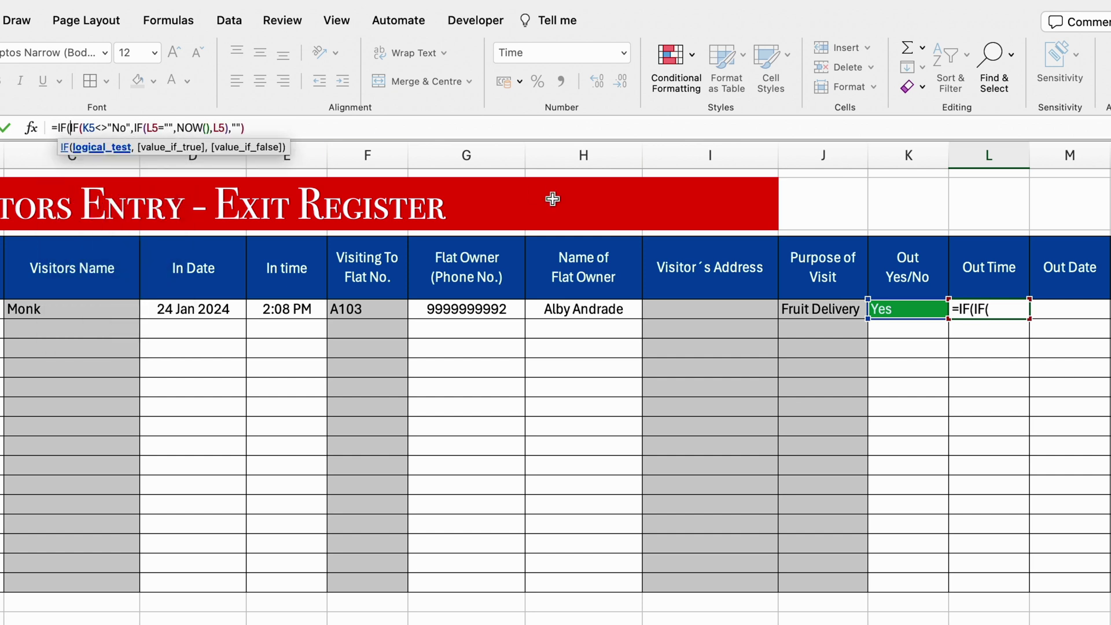
left_click(909, 311)
type("=")
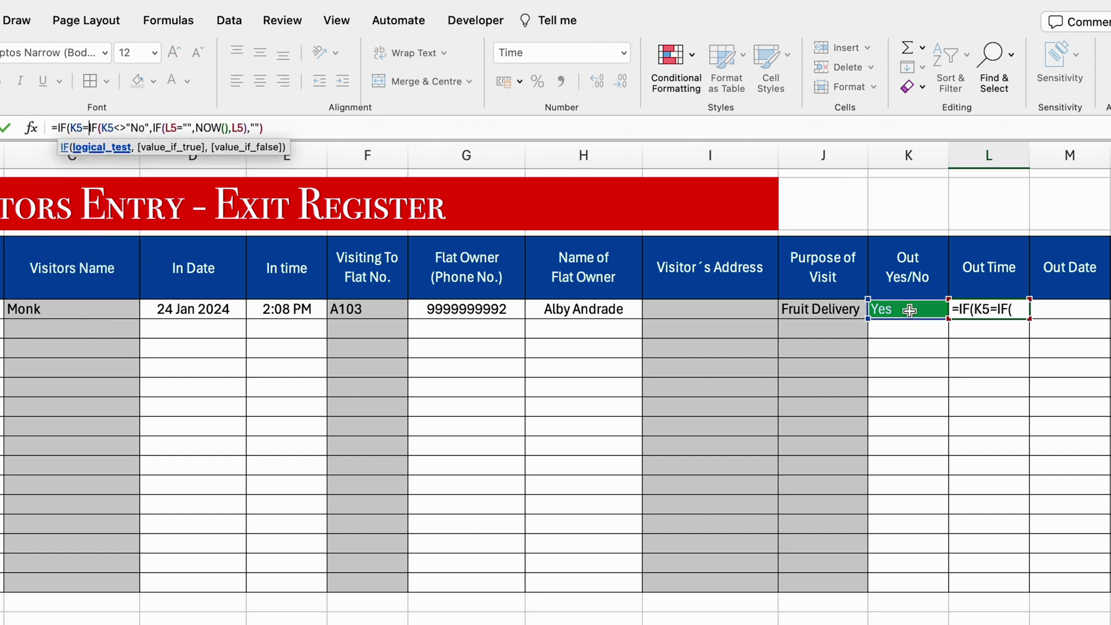
type("\"\"")
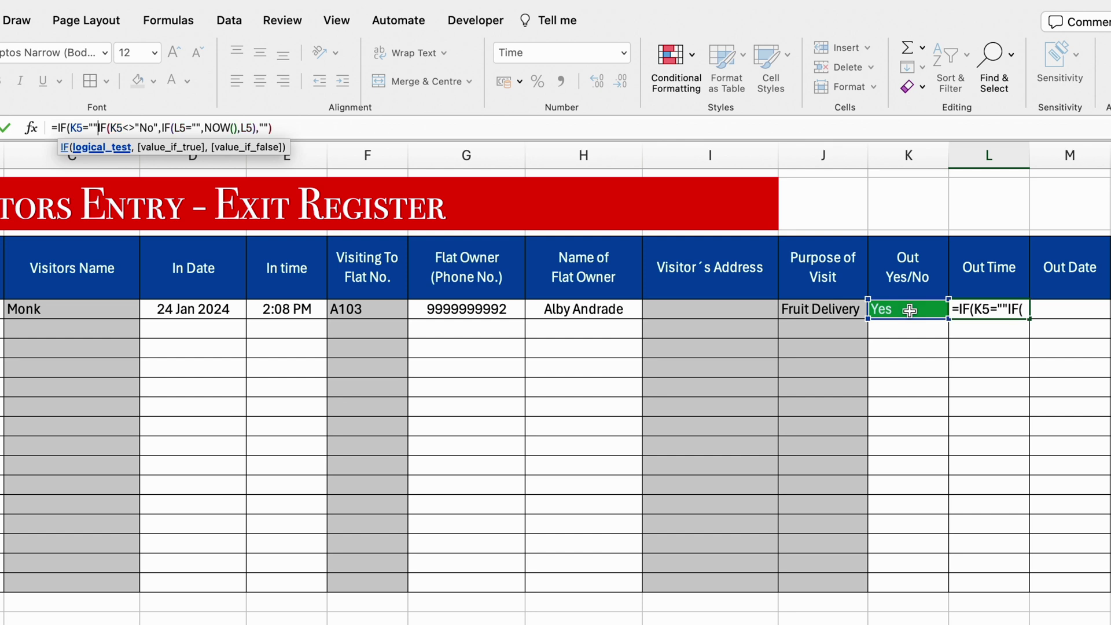
type(",")
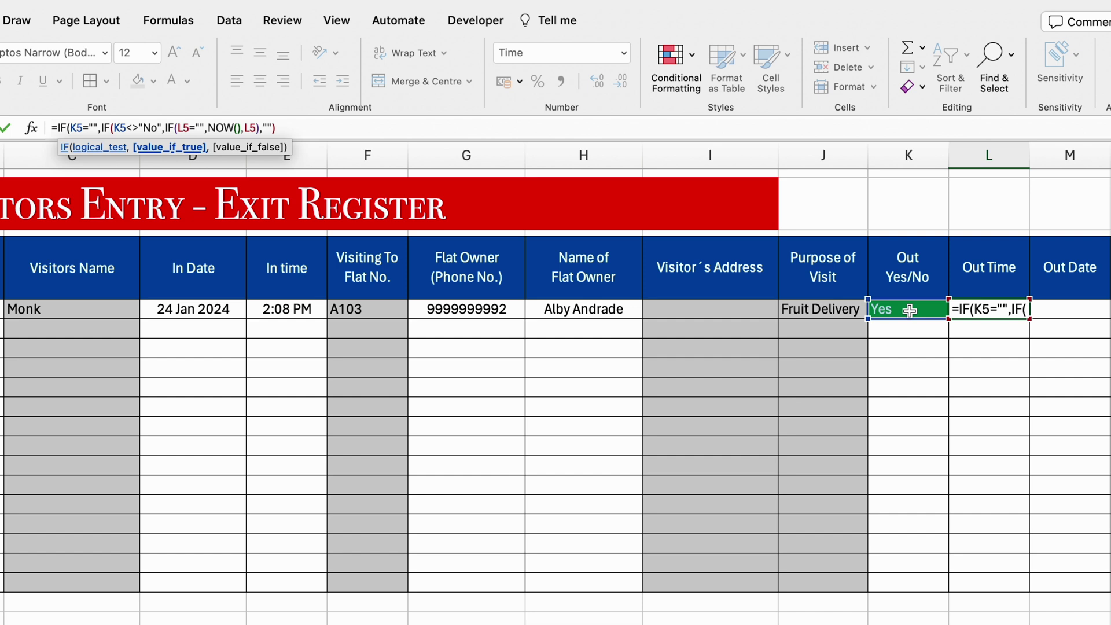
type("\"\"")
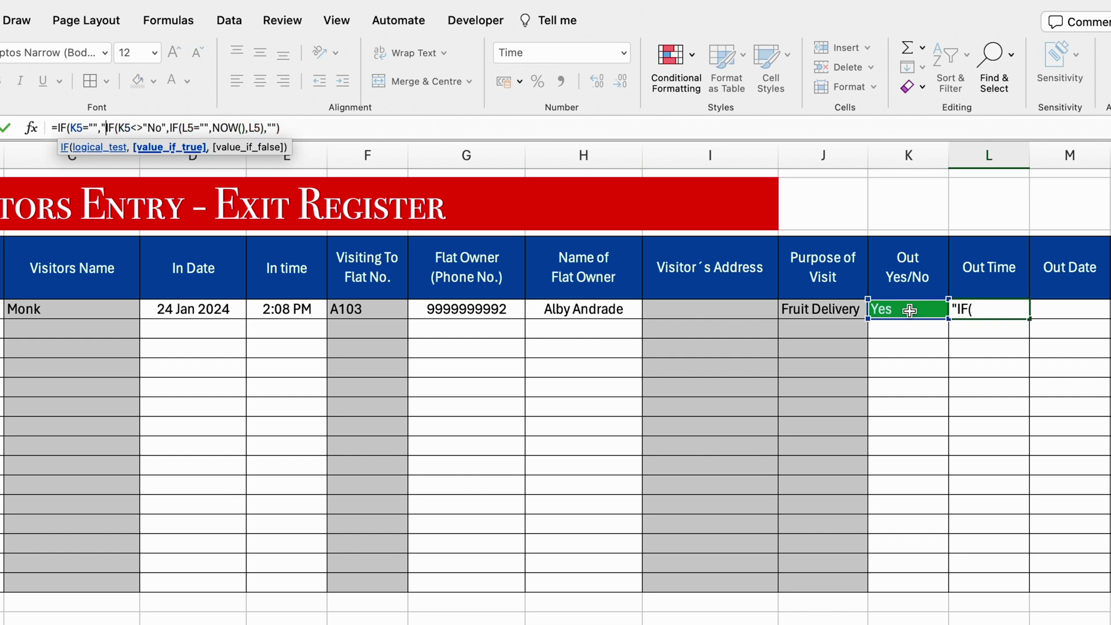
type(",")
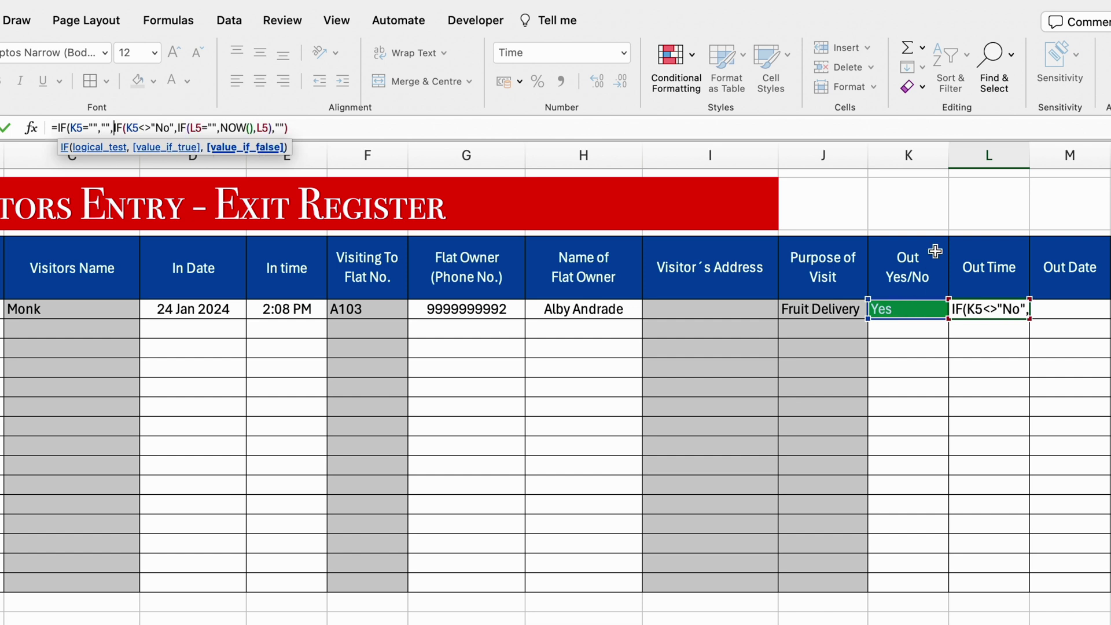
left_click(522, 130)
type(")")
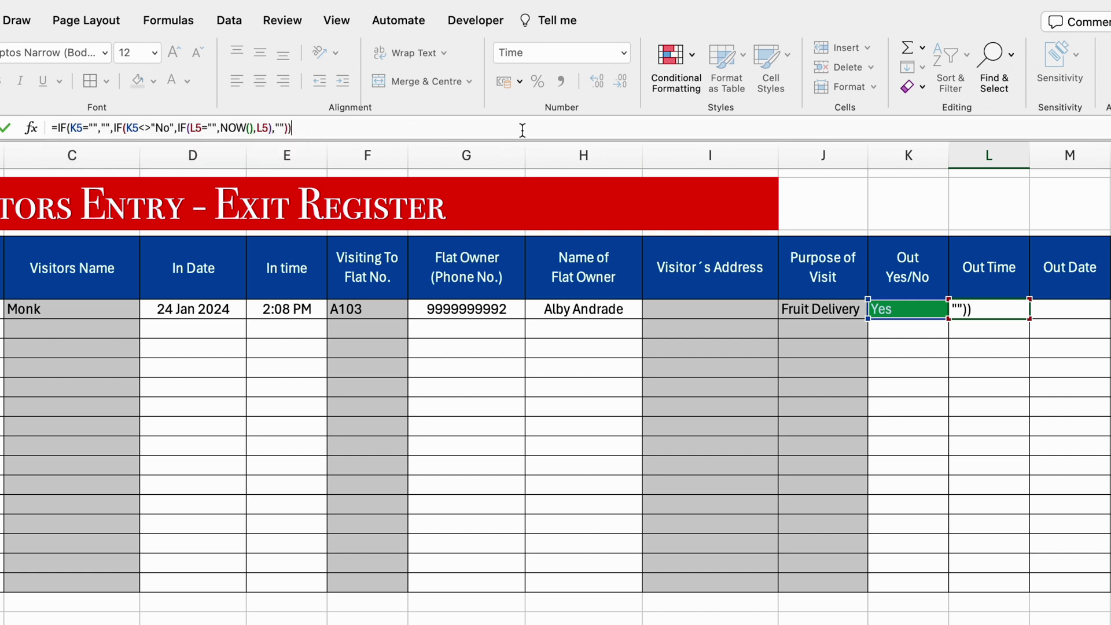
key("ctrl+Return")
Test the Out Time formula by clearing K5, choosing No, and choosing Yes from its drop-down
key("Left")
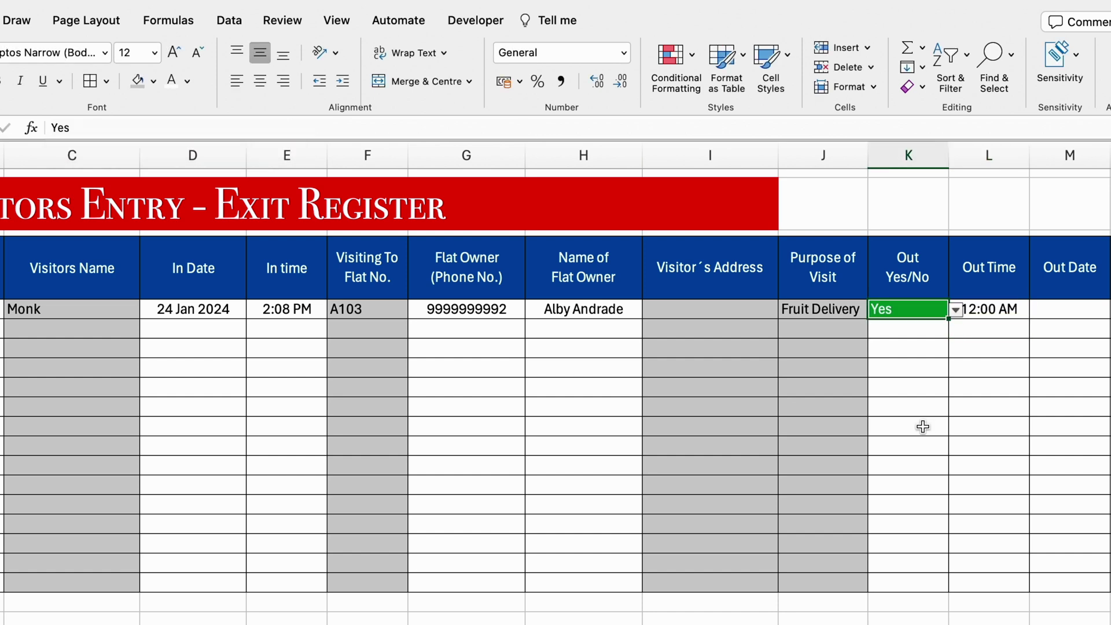
key("Delete")
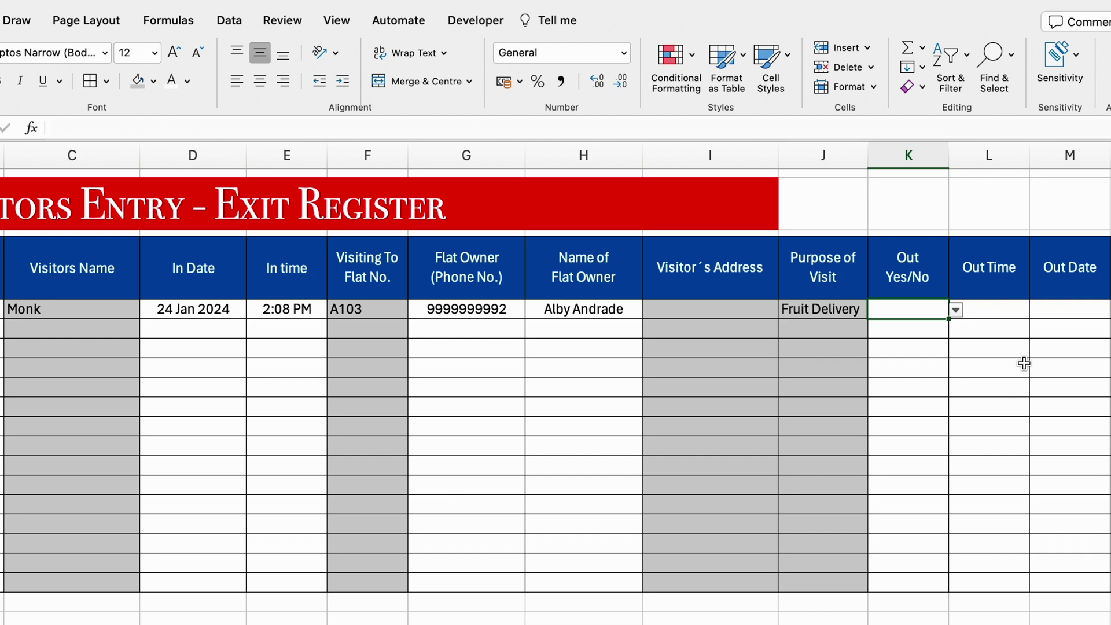
left_click(956, 310)
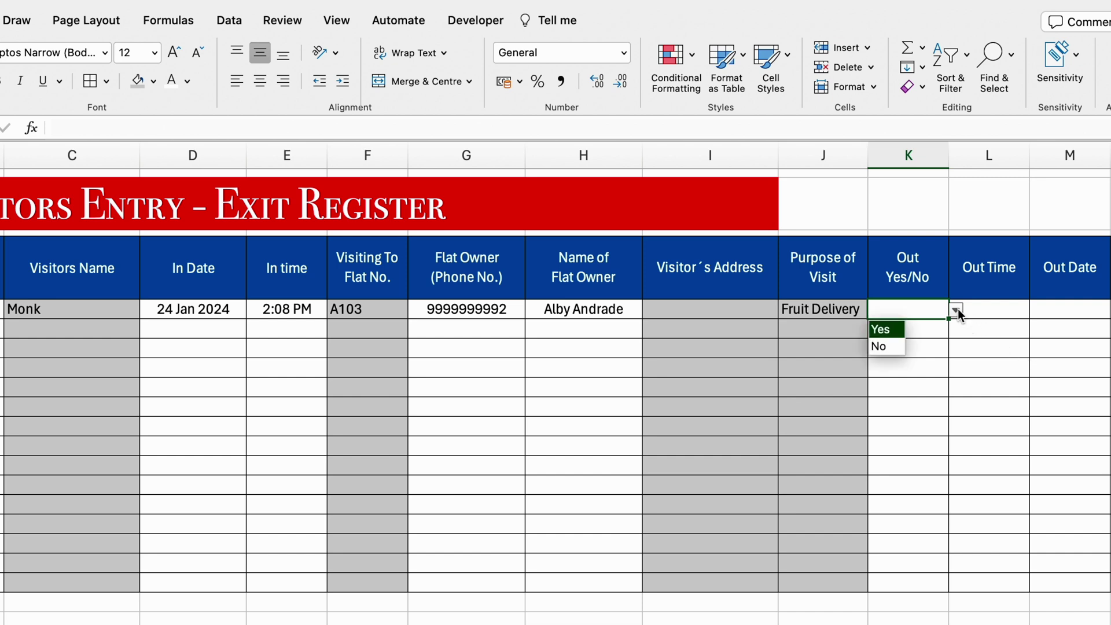
left_click(897, 348)
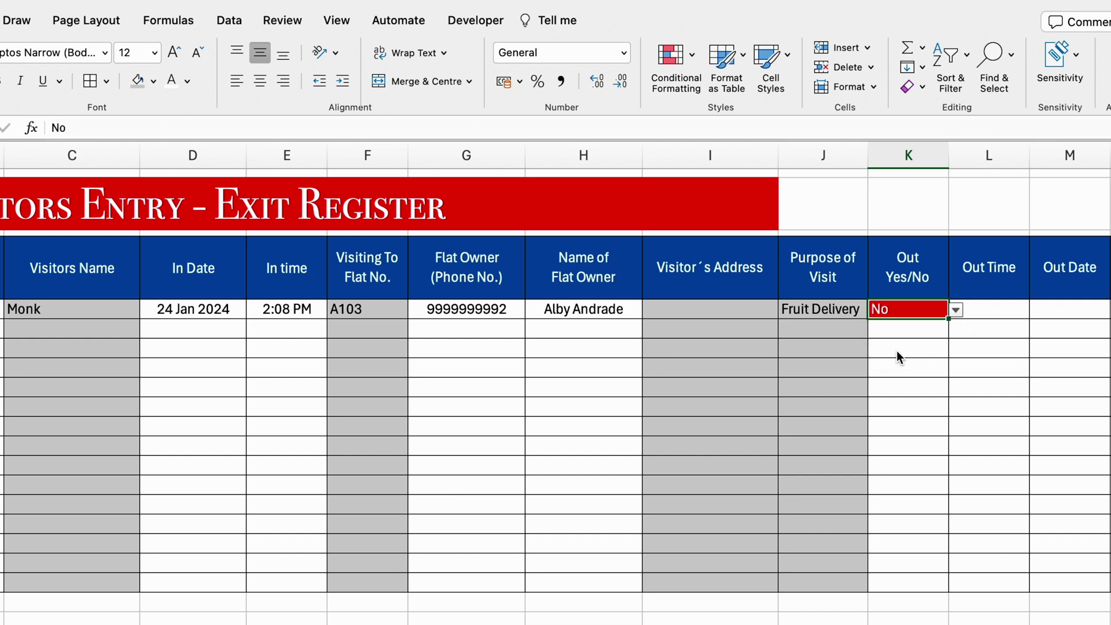
left_click(888, 330)
left_click(916, 334)
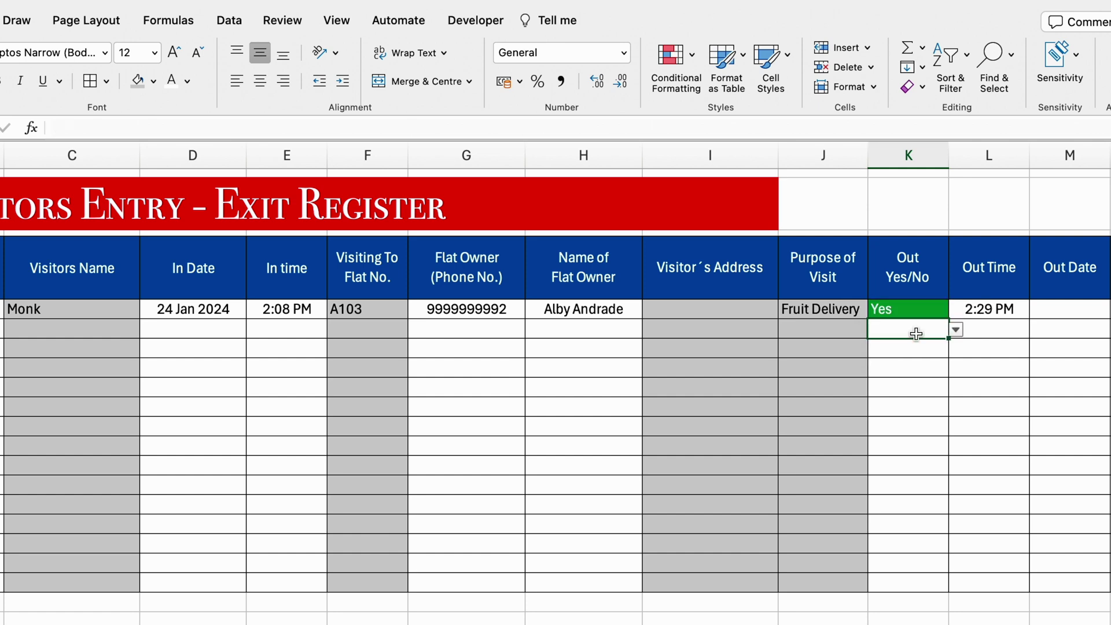
Copy the Out Time formula from L5 into the Out Date cell M5
left_click(1006, 309)
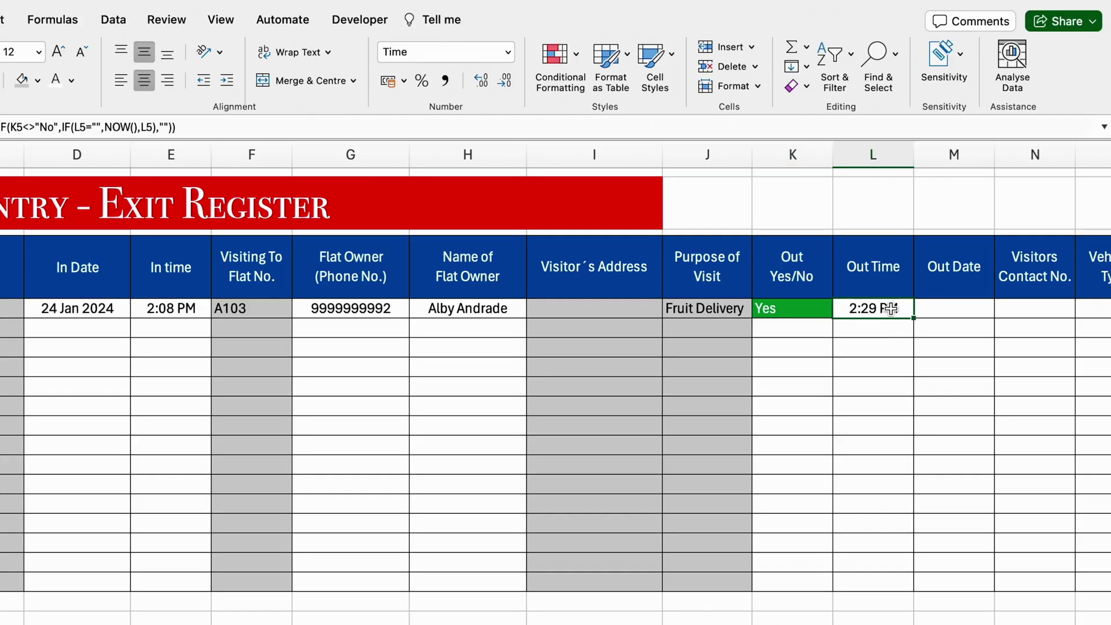
key("ctrl+c")
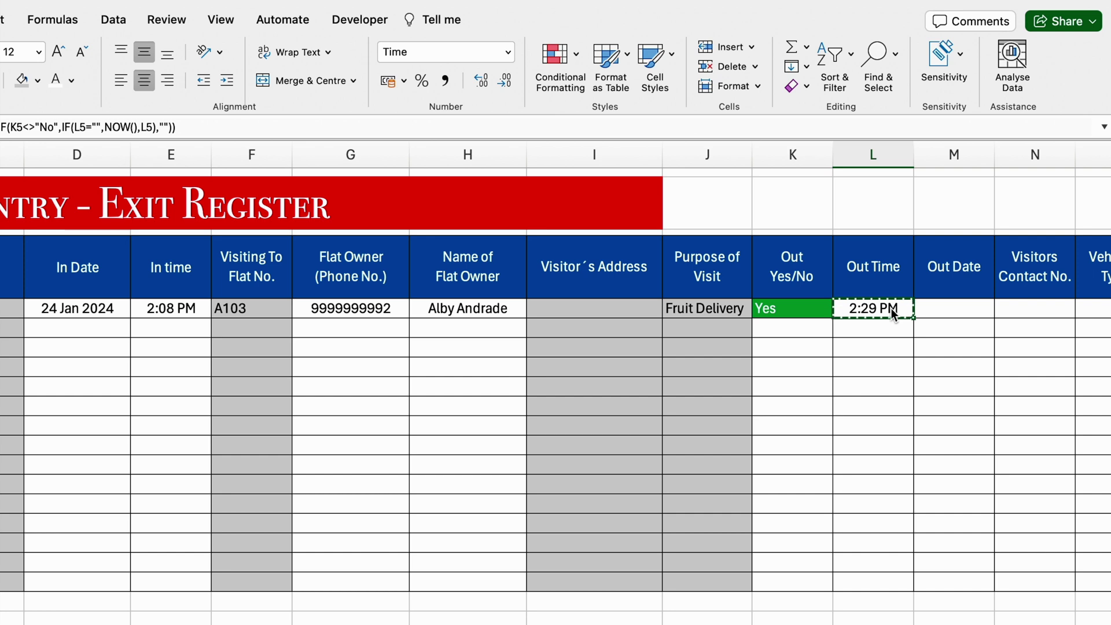
left_click(954, 309)
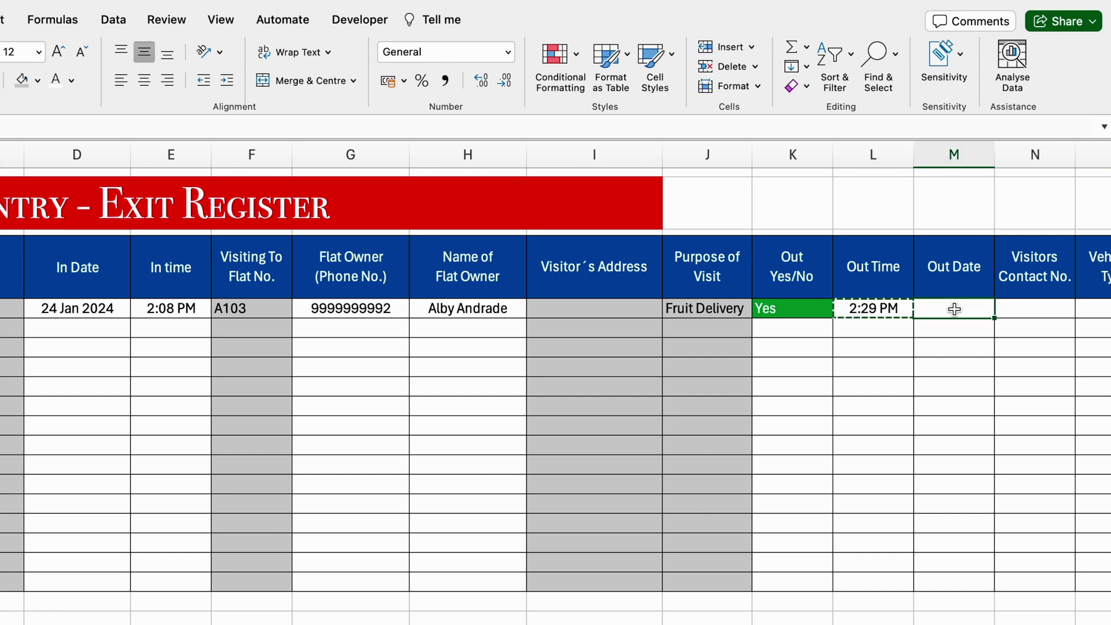
key("ctrl+v")
scroll(955, 309, "right", 3)
key("Escape")
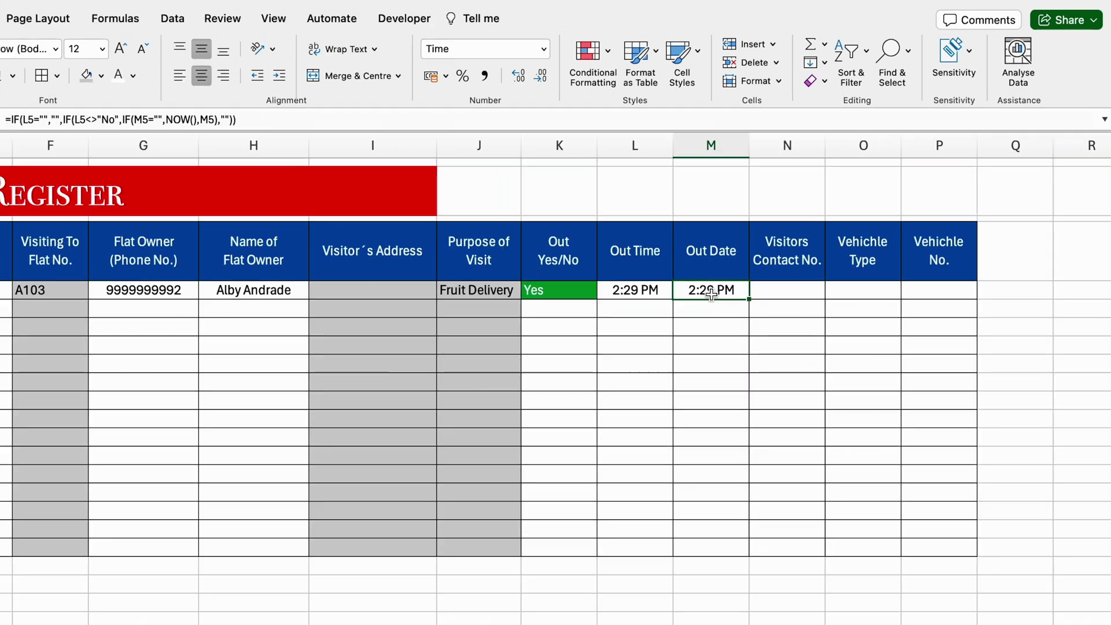
Format M5 as a Date with day, abbreviated month and four-digit year, in the style 24. Jan. 2024
right_click(750, 312)
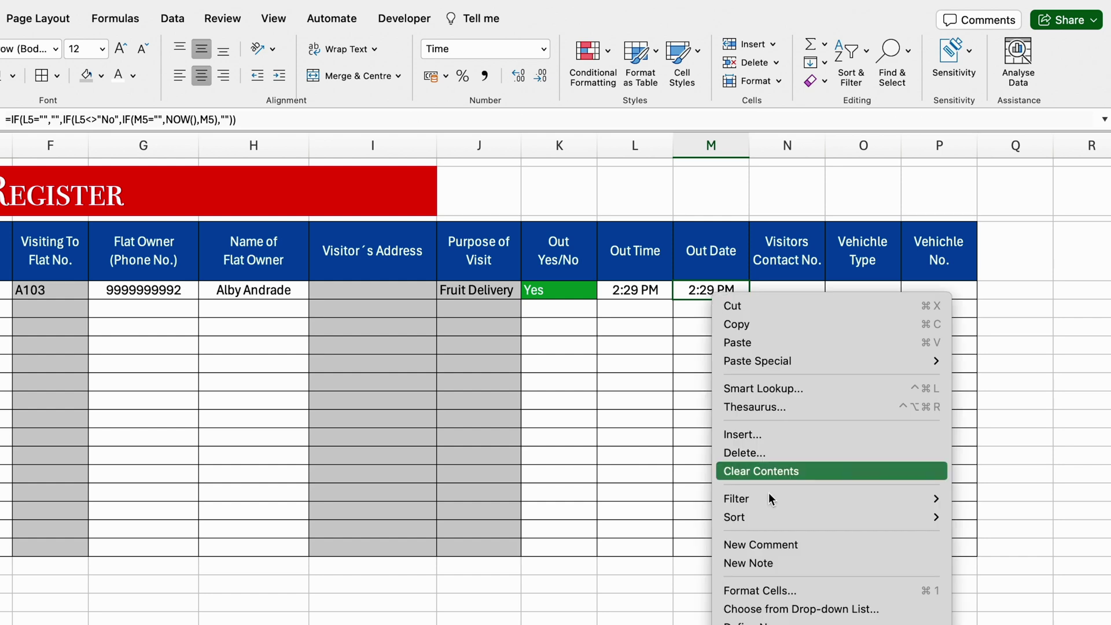
left_click(773, 590)
left_click_drag(782, 277, 722, 46)
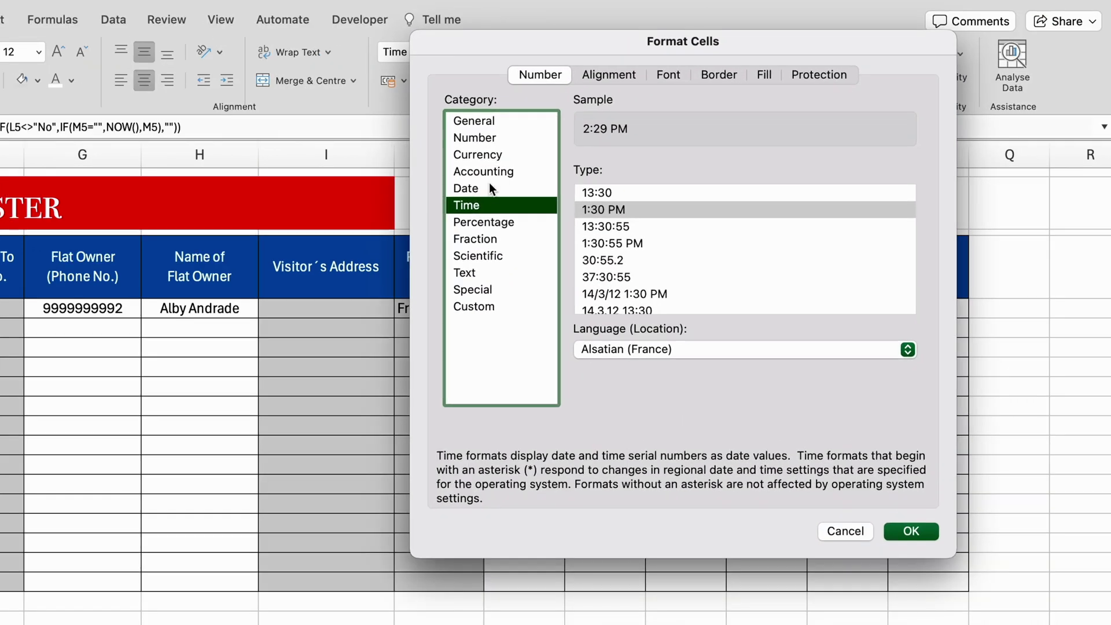
left_click(513, 181)
left_click(642, 264)
key("Down")
key("Down")
key("Down")
key("Down")
key("Down")
key("Down")
key("Down")
key("Down")
key("Down")
key("Down")
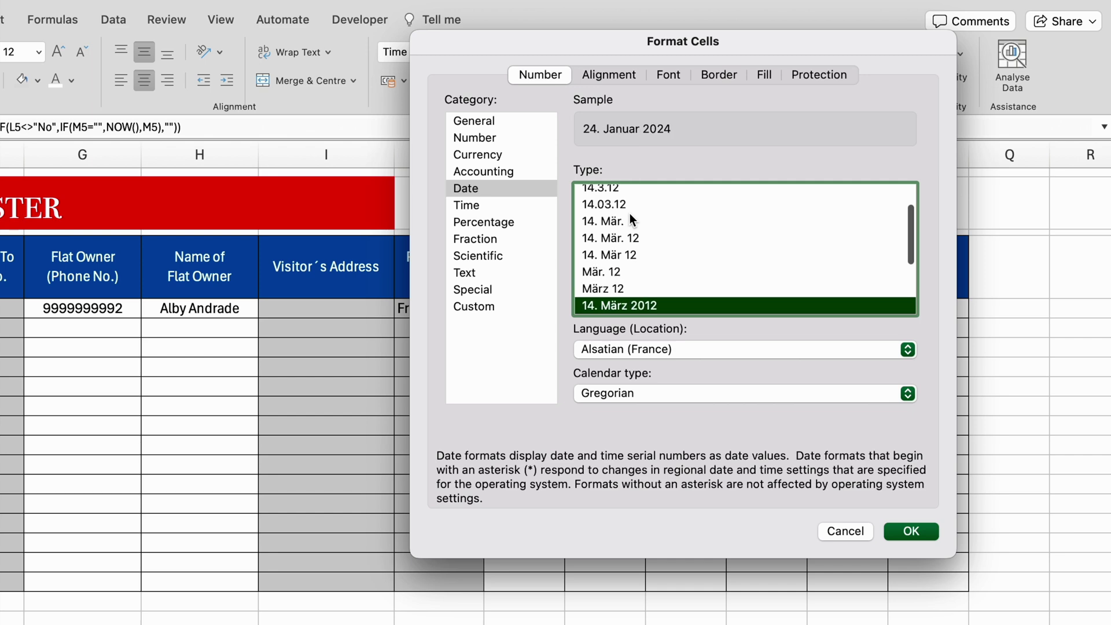
left_click(911, 531)
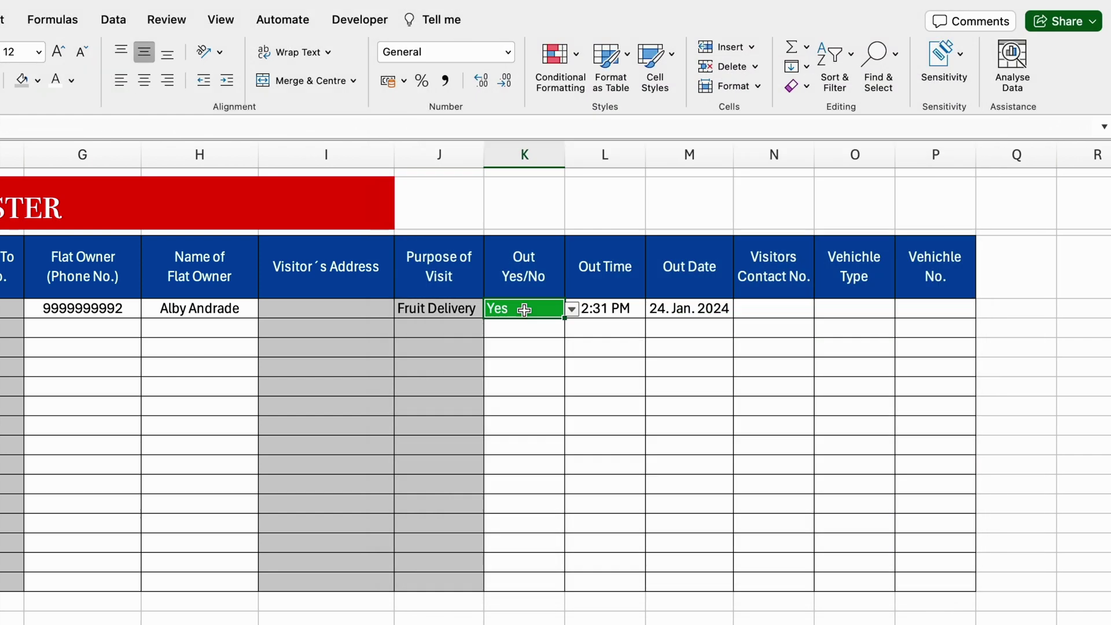
Test both exit formulas by switching K5 to No and back to Yes
left_click(571, 308)
left_click(504, 345)
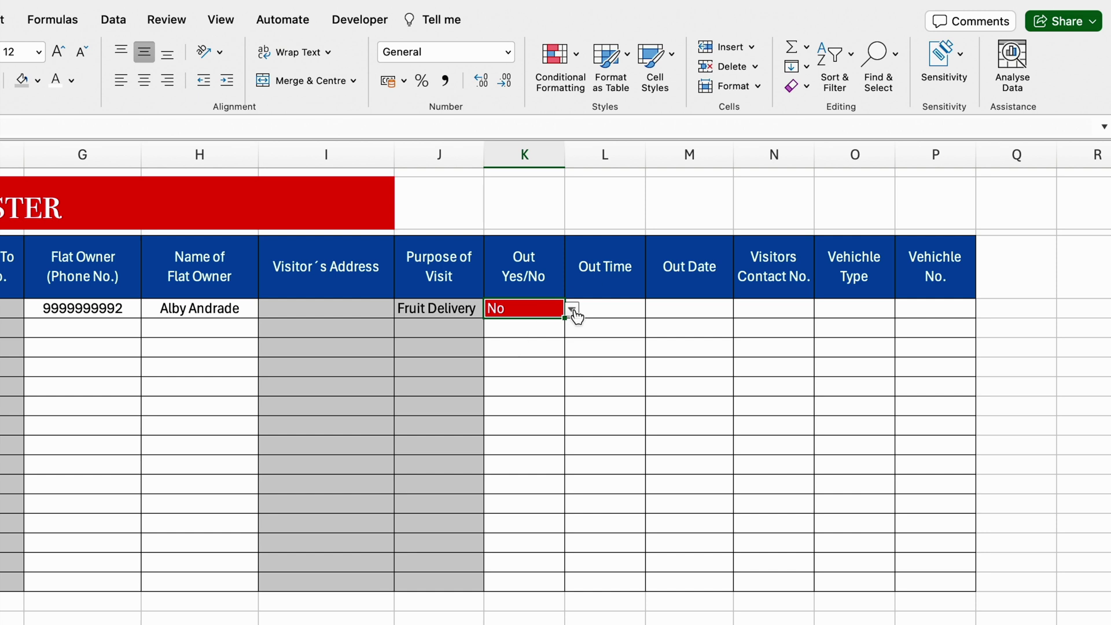
left_click(572, 309)
left_click(501, 336)
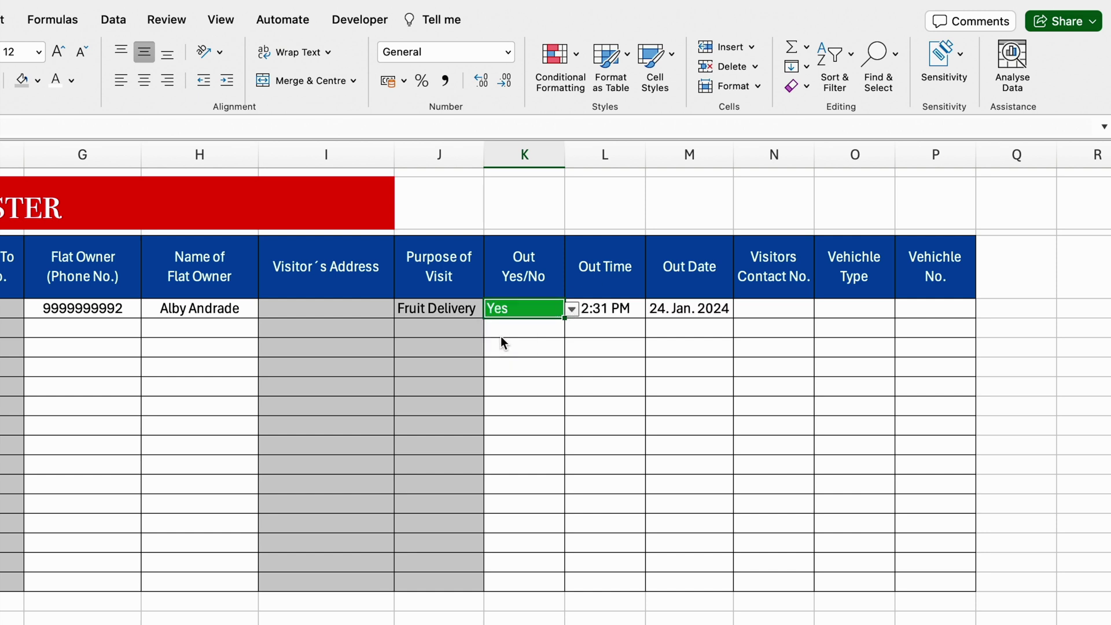
Widen column N so the Visitors Contact No. header has more room
left_click(776, 307)
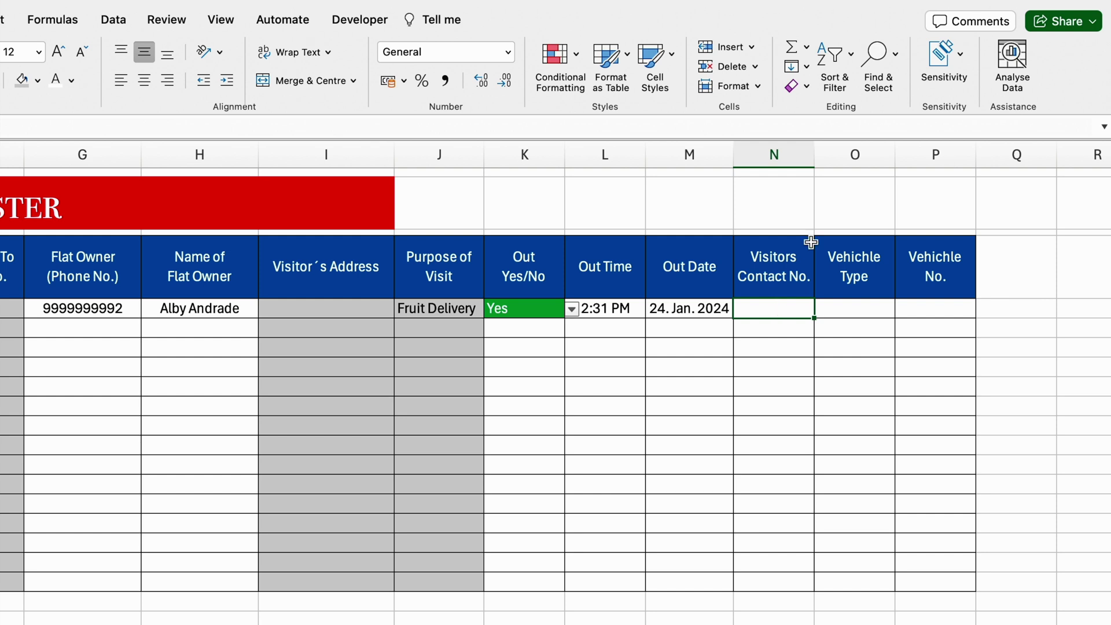
left_click_drag(815, 156, 853, 157)
scroll(823, 231, "right", 2)
scroll(652, 366, "right", 1)
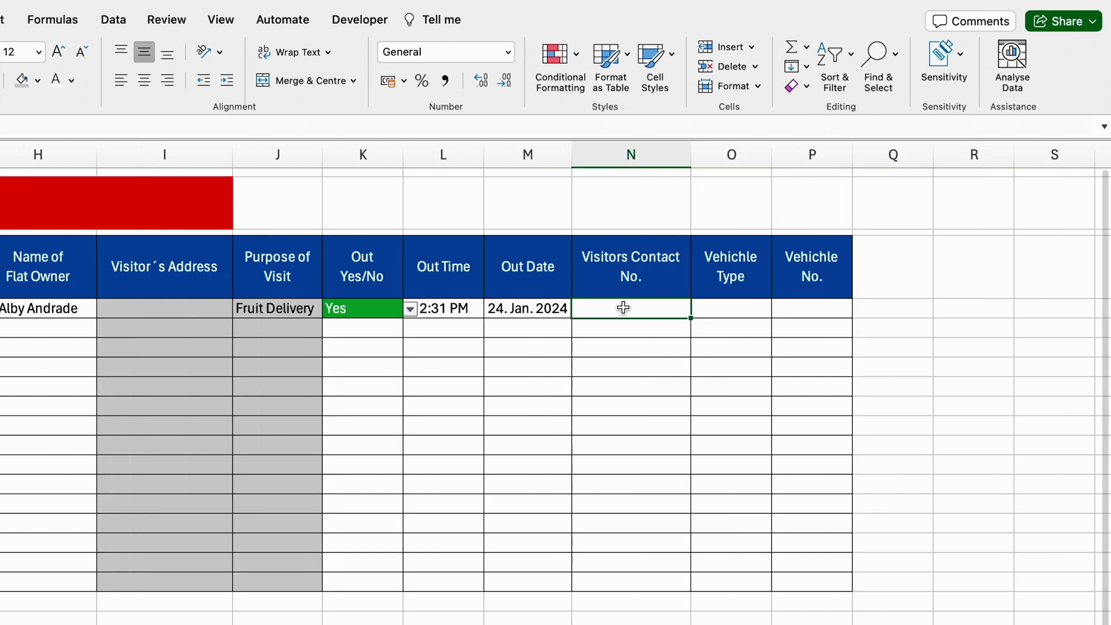
Fill the Visitors Contact No. cells N5:N19 and the Out Yes/No cells K5:K19 with grey
left_click_drag(620, 312, 627, 581)
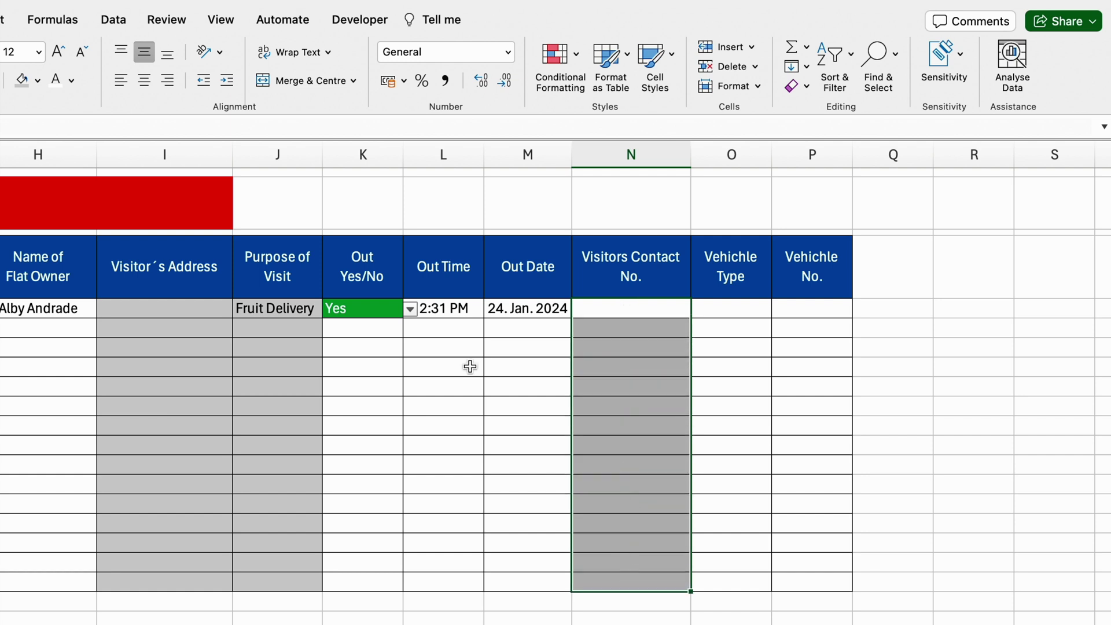
left_click(22, 80)
left_click_drag(370, 308, 373, 579)
left_click(22, 80)
Apply list data validation to the Vehicle Type column O with the source 2 Wheeler,4 Wheeler,No
left_click(731, 310)
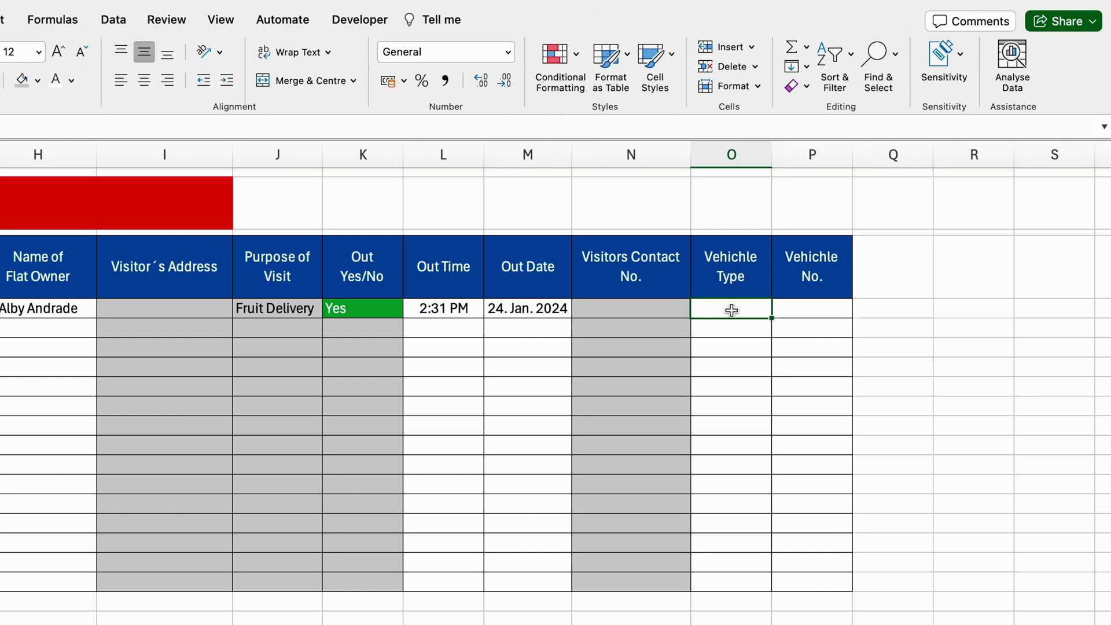
left_click(731, 154)
left_click(114, 21)
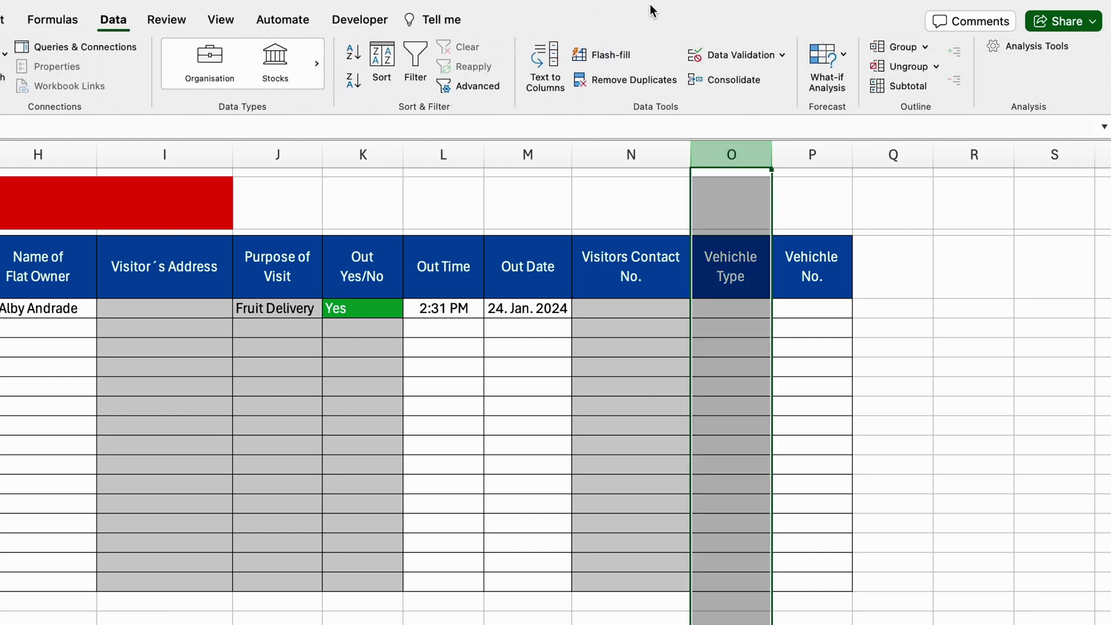
left_click(727, 51)
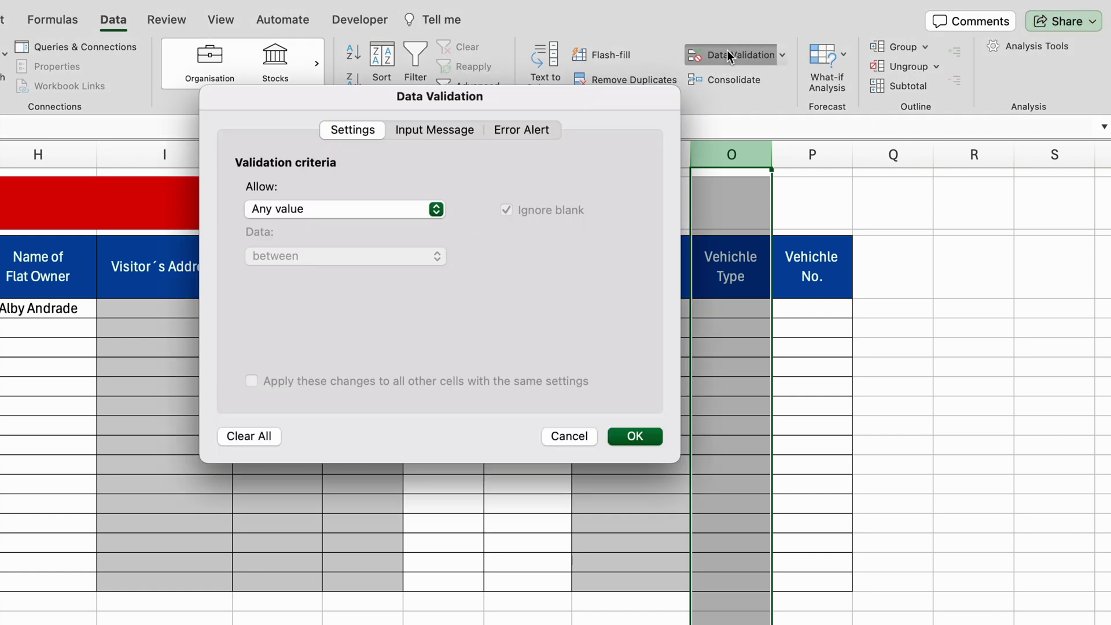
left_click(436, 209)
left_click(321, 263)
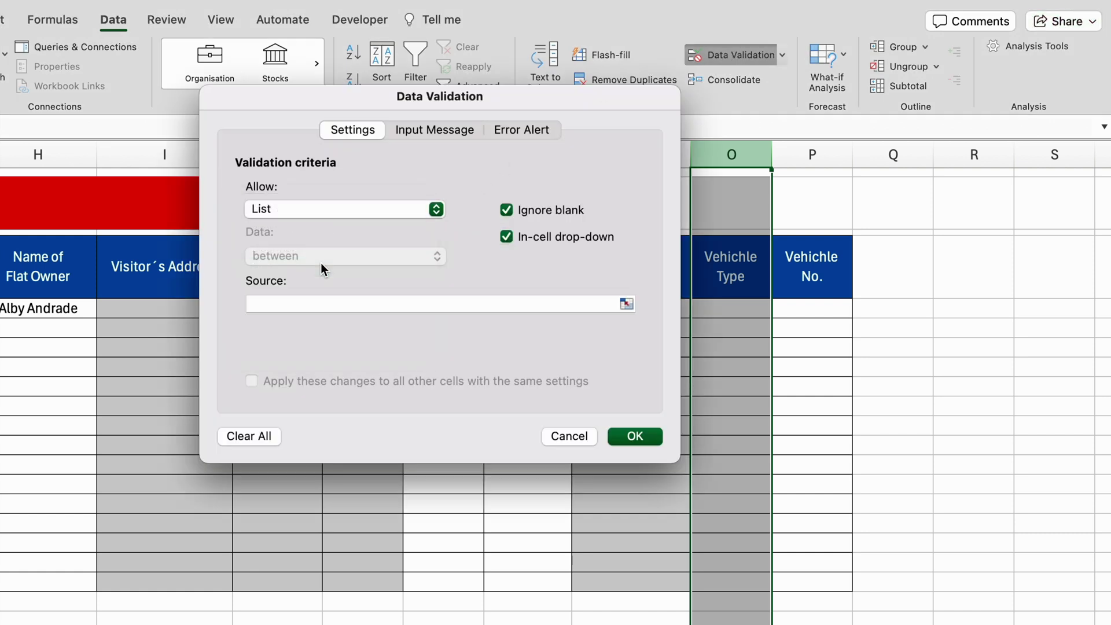
left_click(336, 305)
type("2 Wh")
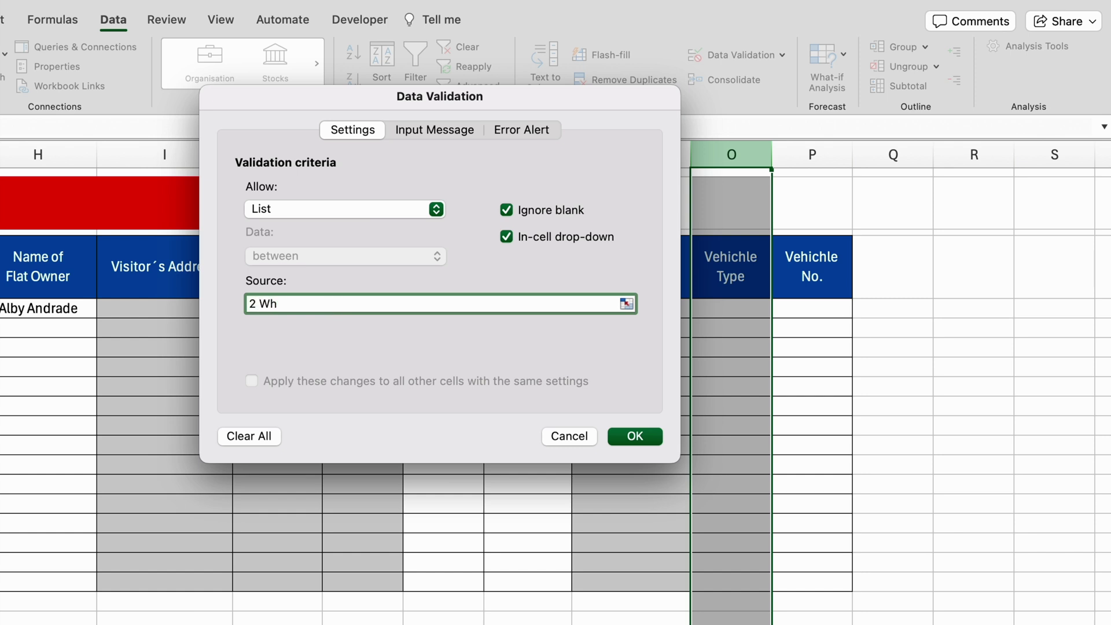
type("eeler,4 Wheeler,No")
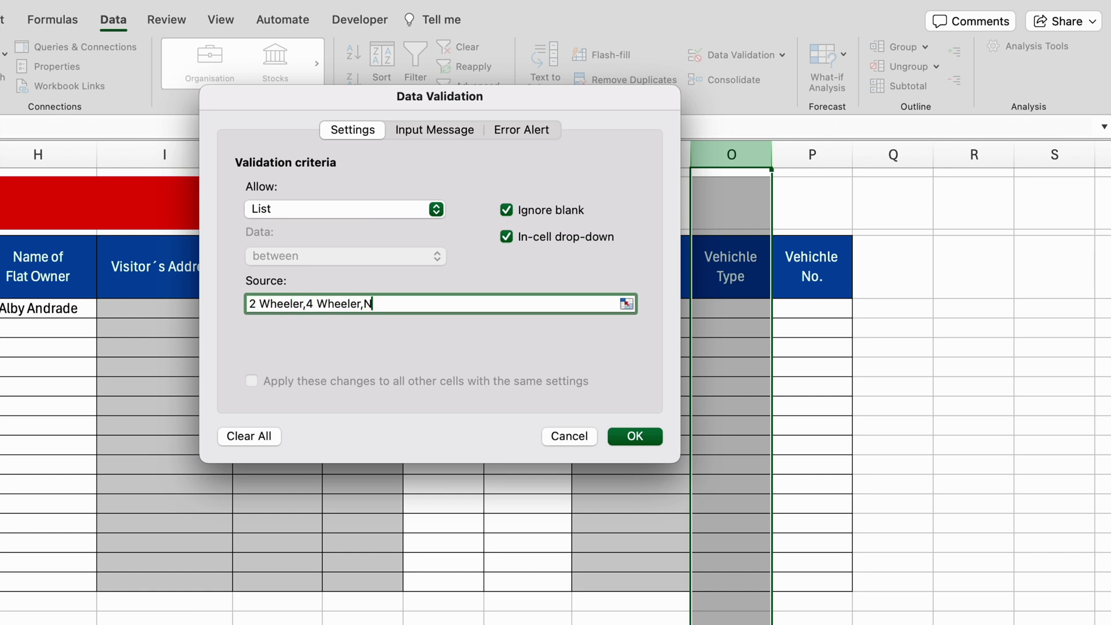
left_click(623, 438)
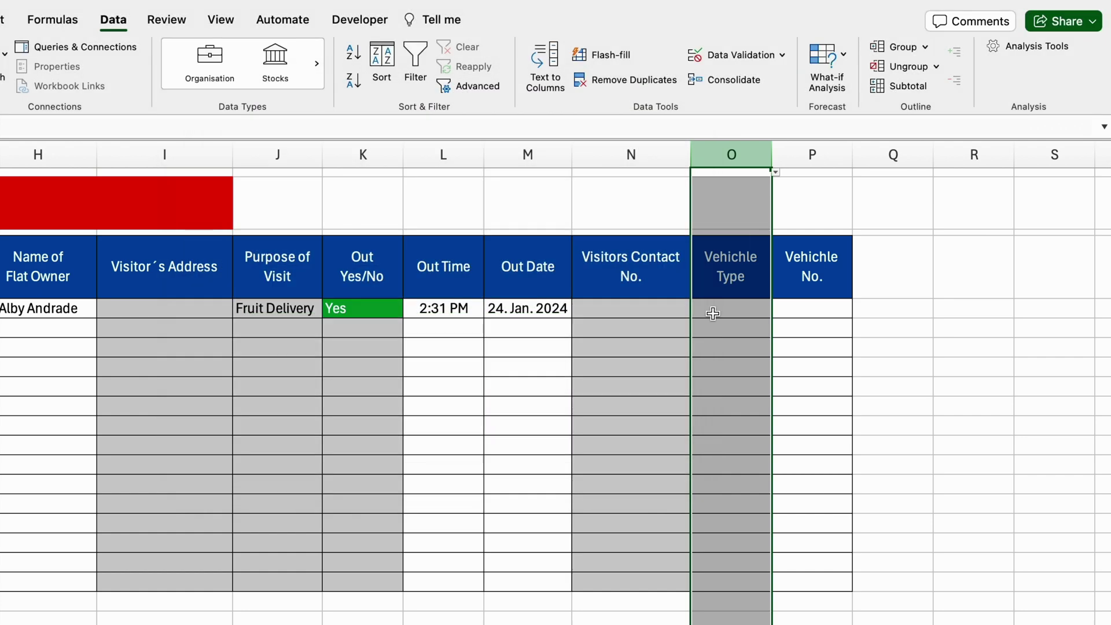
Fill the Vehicle Type cells O5:O19 with grey and choose 4 Wheeler from the drop-down in O5
left_click(713, 313)
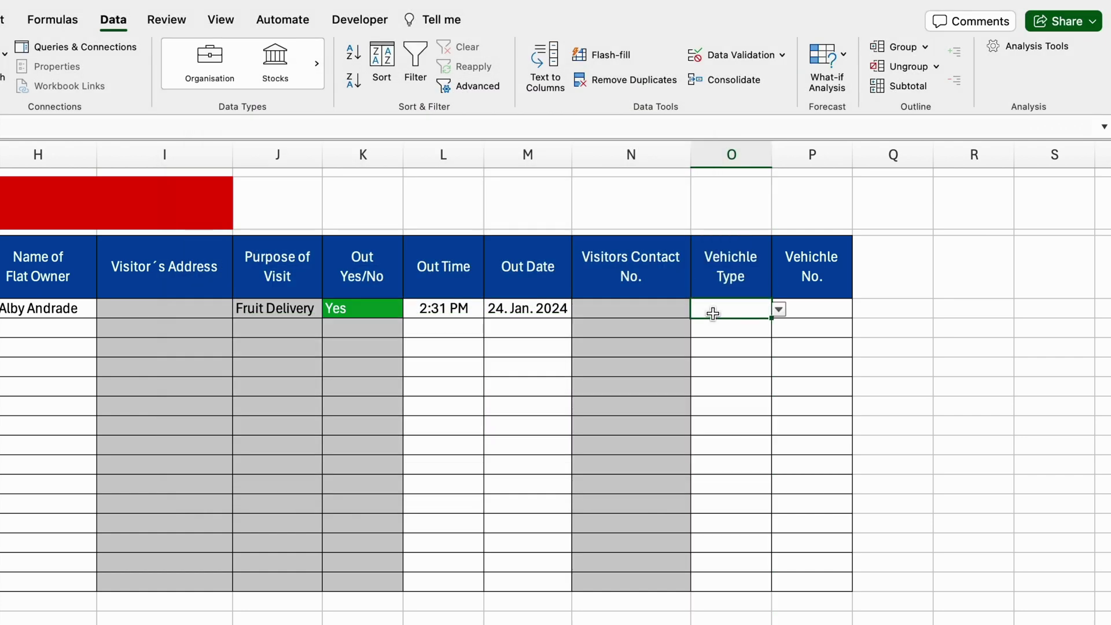
left_click_drag(713, 313, 730, 579)
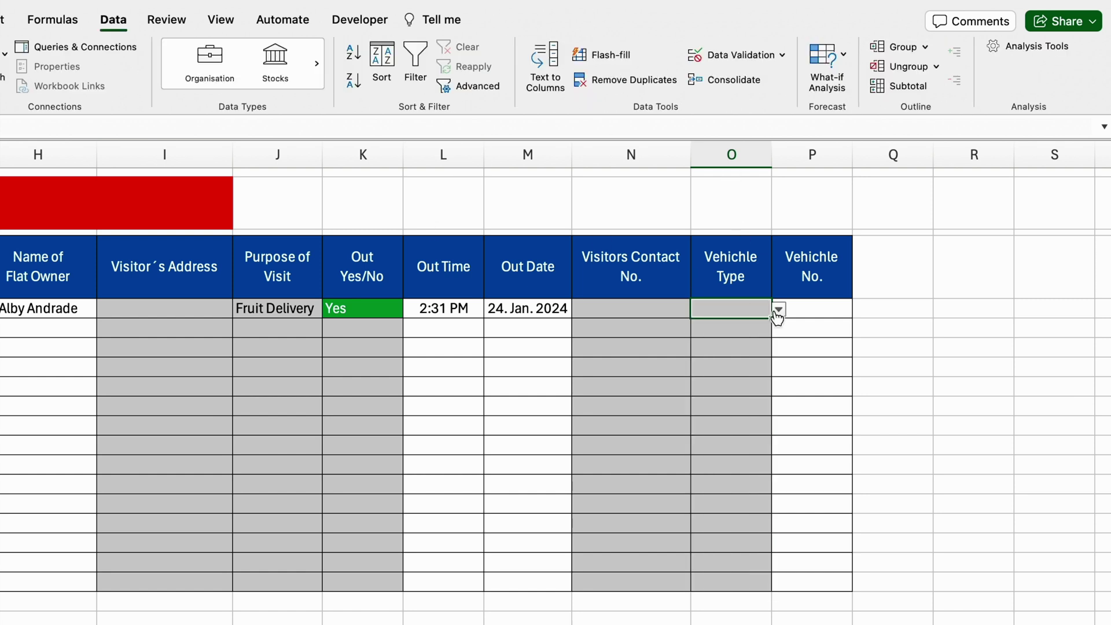
left_click(778, 309)
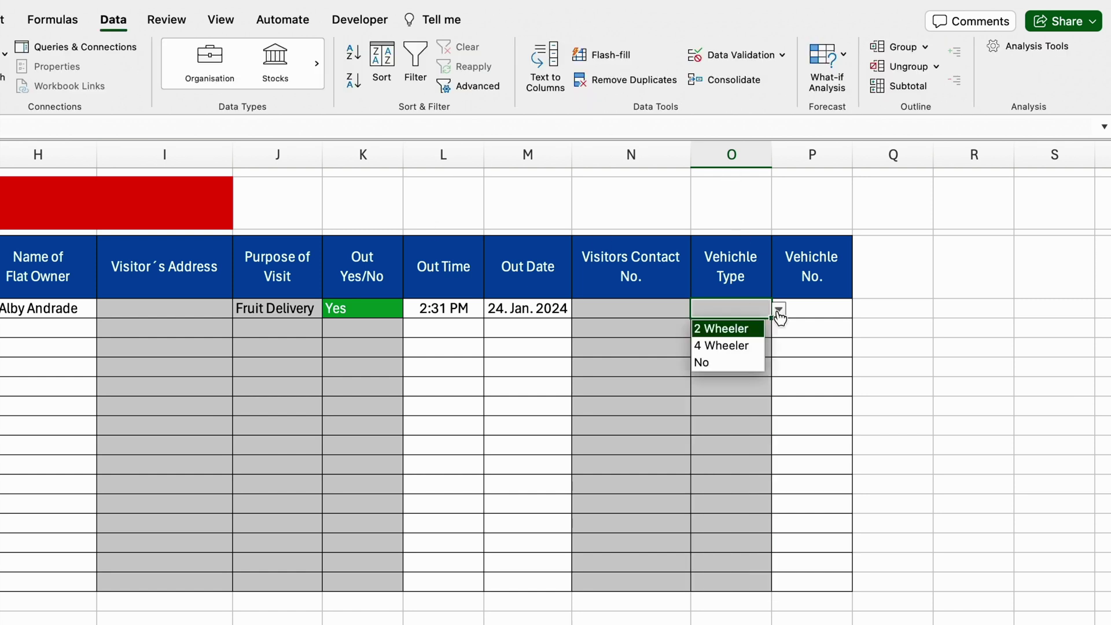
left_click(749, 344)
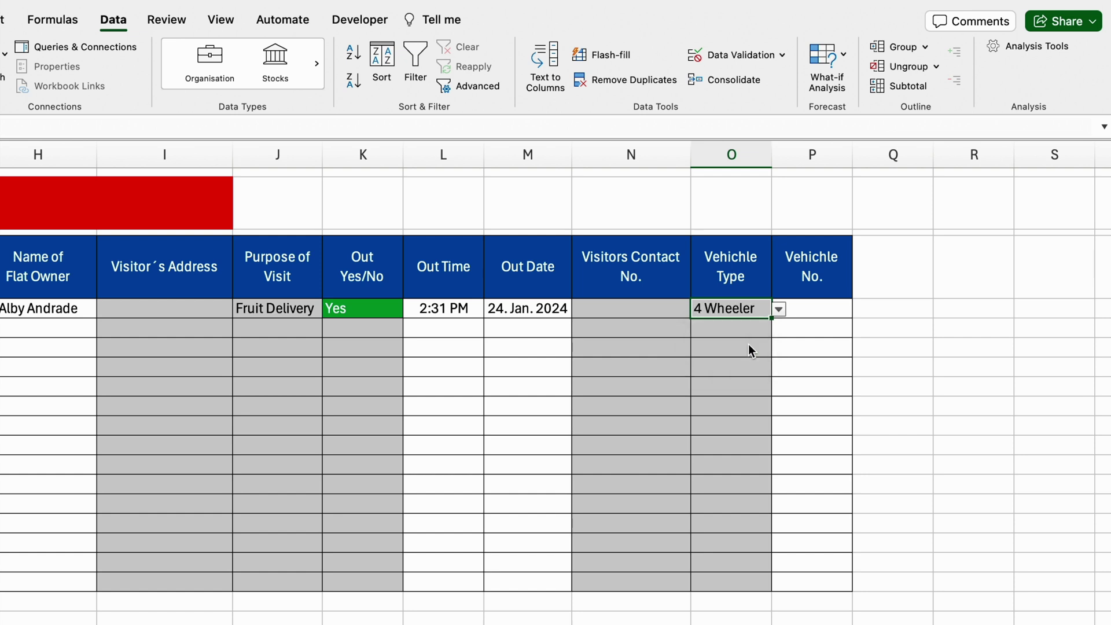
Fill the Vehicle No. cells P5:P19 with grey and hide the sheet's gridlines
left_click(829, 308)
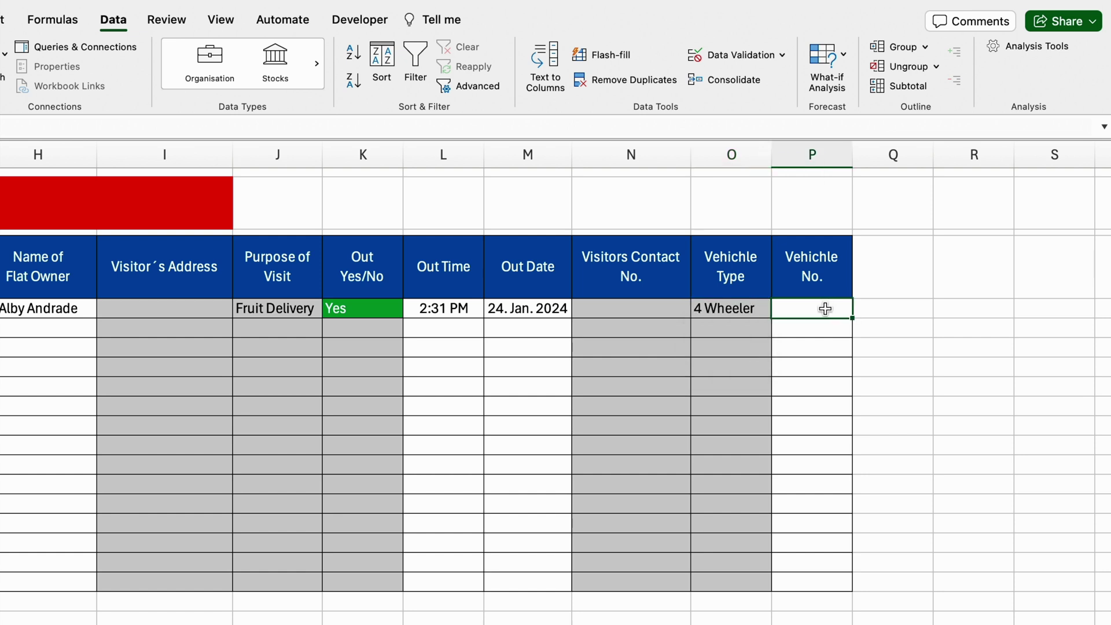
left_click_drag(825, 309, 821, 587)
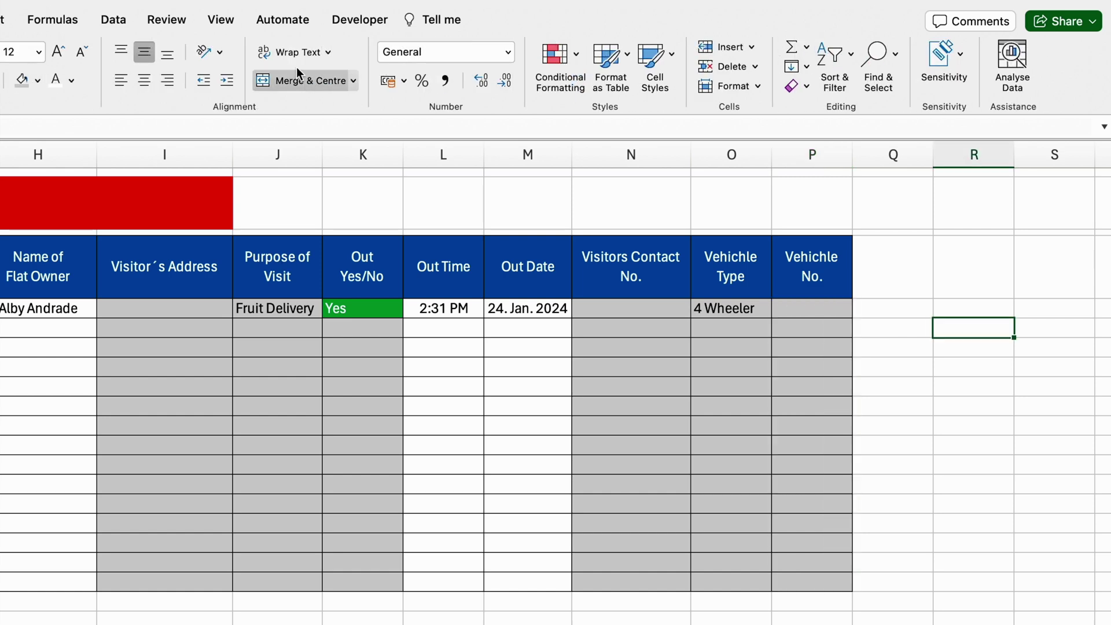
left_click(221, 20)
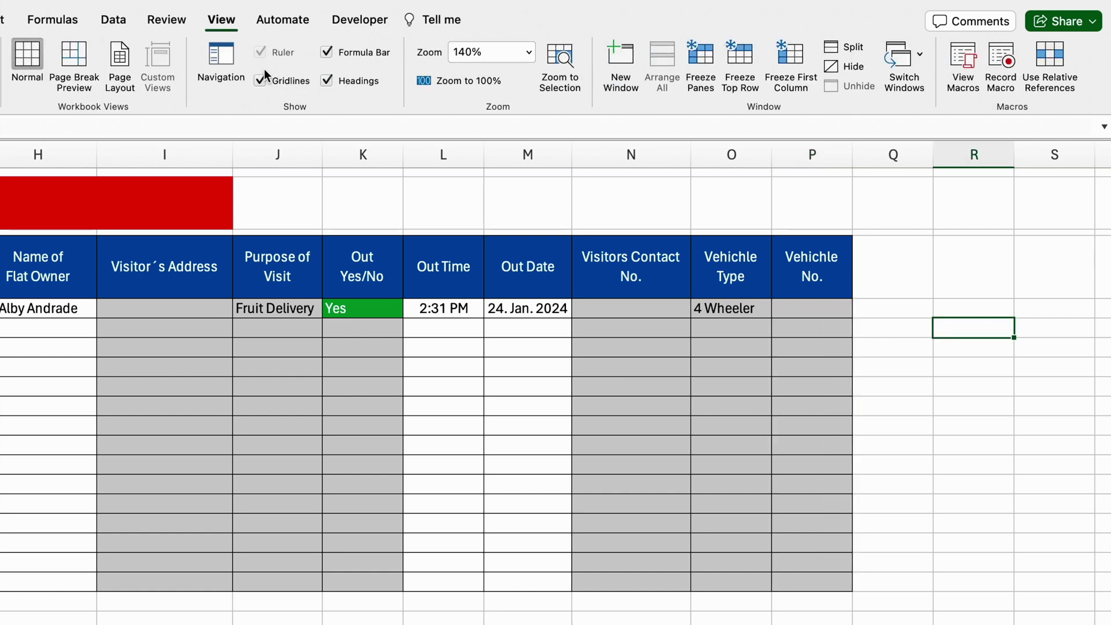
left_click(261, 80)
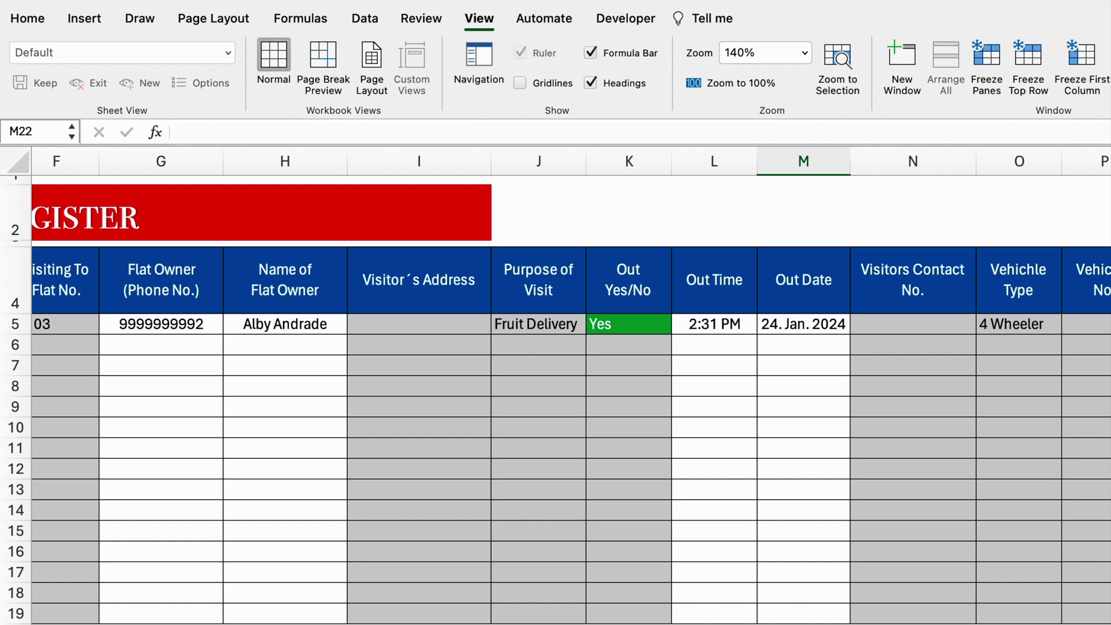
Test the automatic serial number, date and time by entering a visitor's name in C6 and clearing it
scroll(556, 405, "left", 3)
scroll(555, 405, "left", 3)
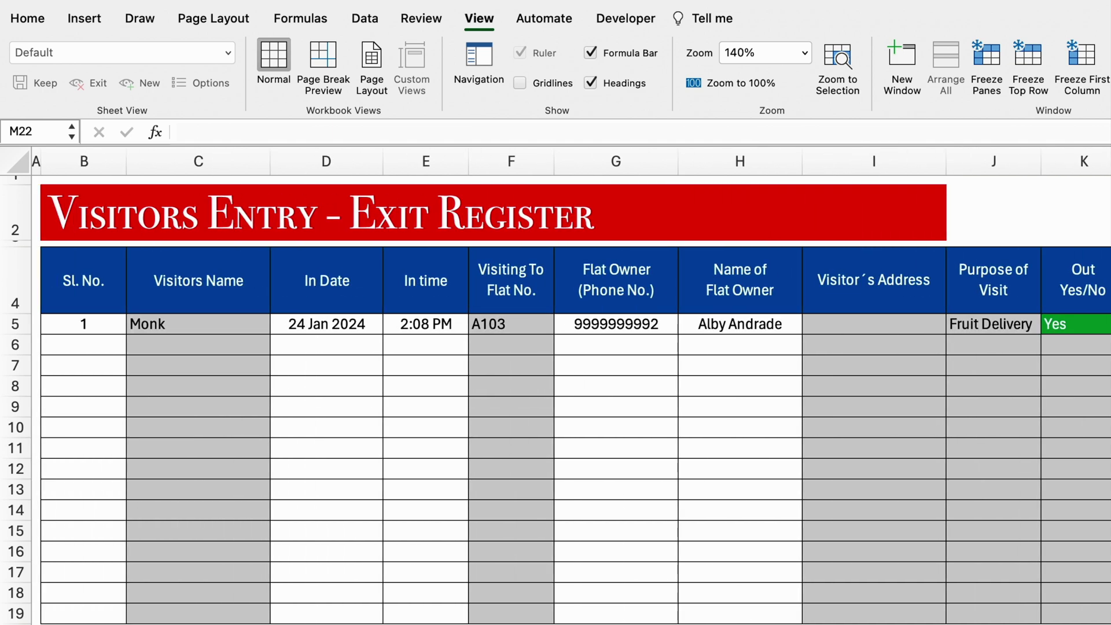
left_click(164, 346)
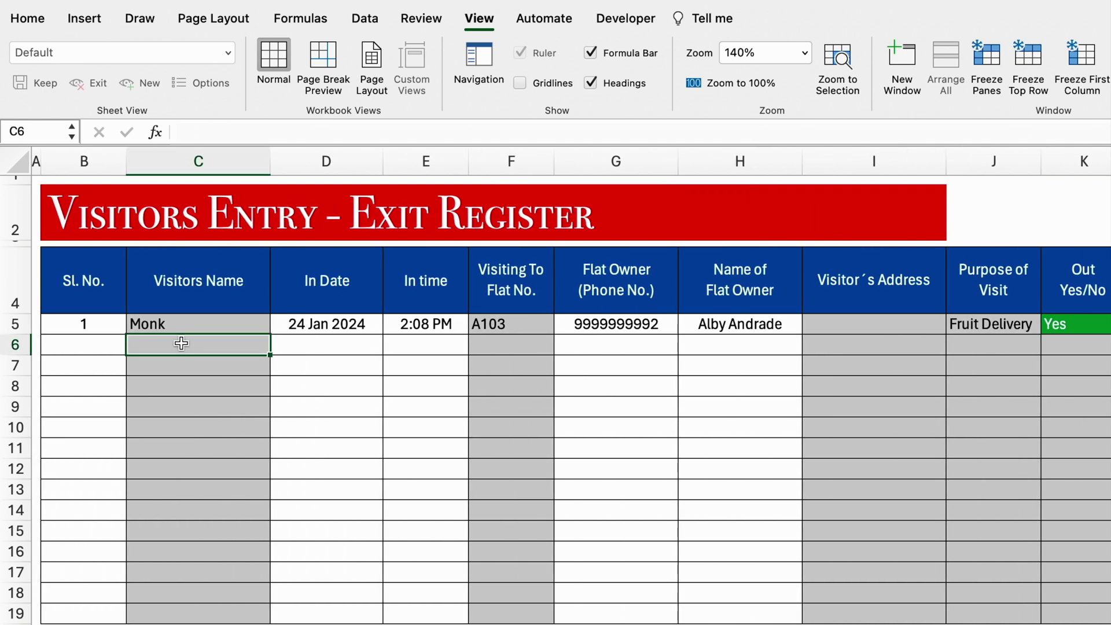
type("Vijay")
key("Return")
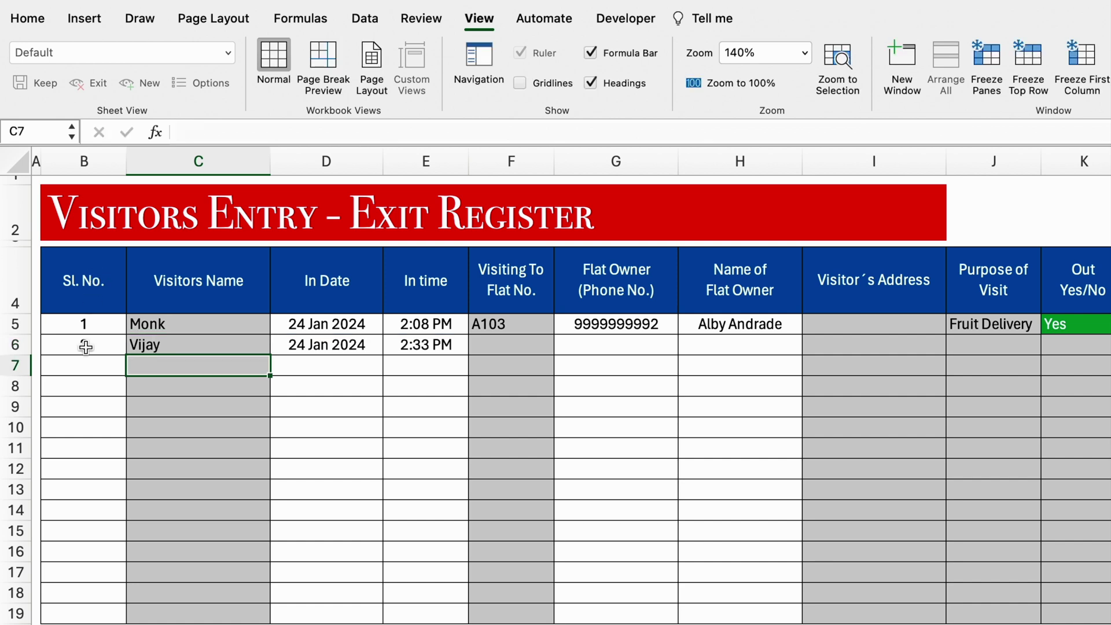
left_click(169, 346)
key("Delete")
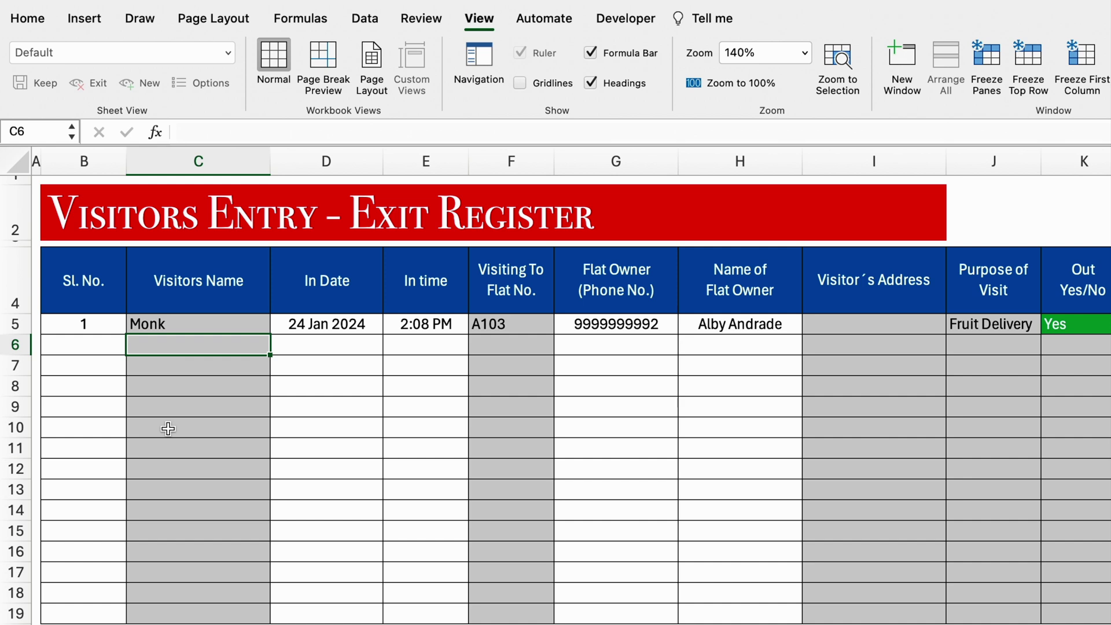
Test an entry that skips rows by entering a visitor's name in C11 and clearing it
left_click(176, 454)
type("Vijay")
key("Return")
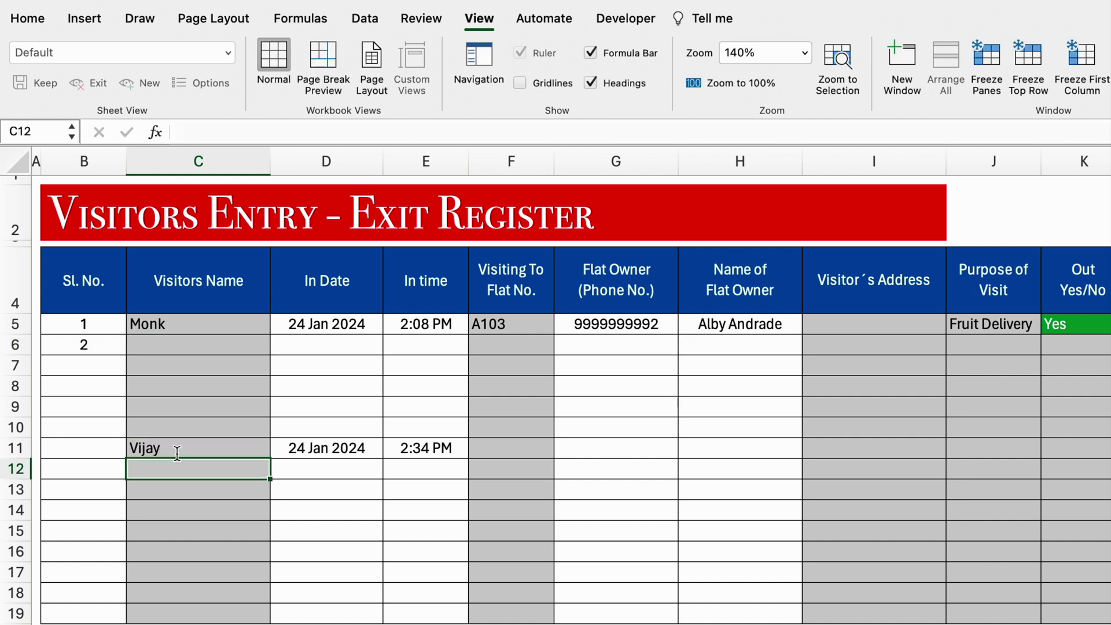
left_click(176, 454)
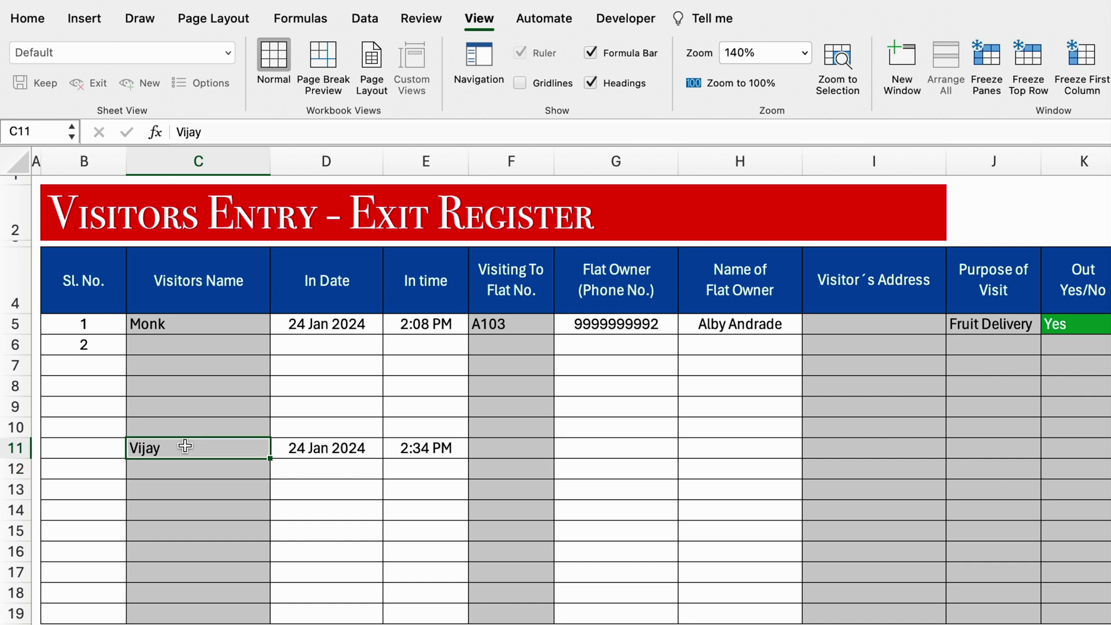
key("Delete")
Enter the second visitor's name in C6, directly below the first record
left_click(168, 339)
type("Vijay")
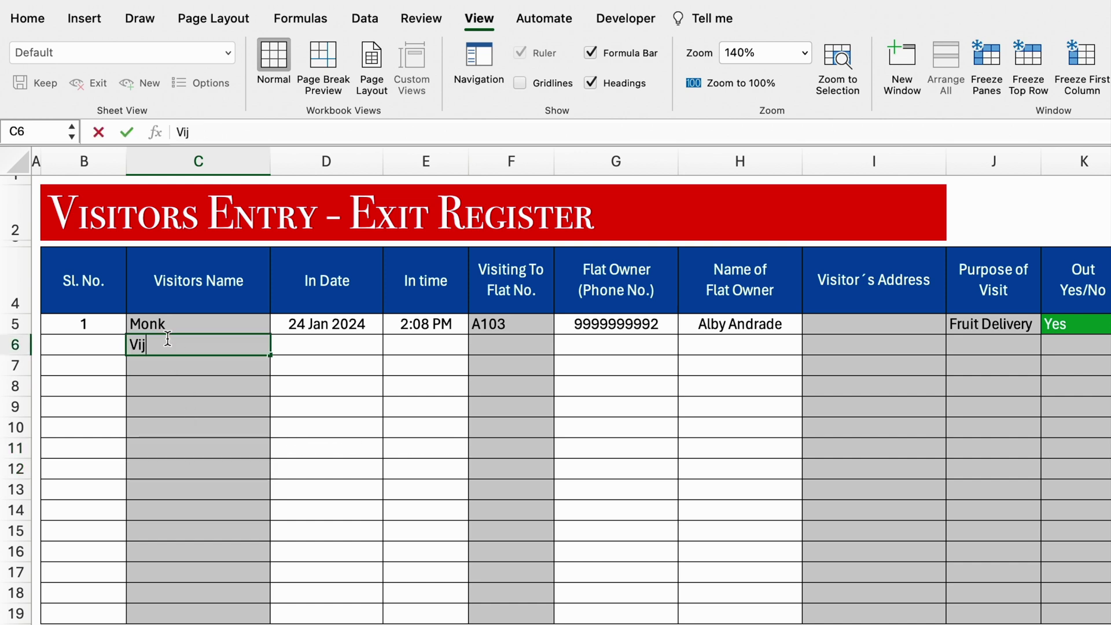
key("Return")
Add a filter to the In Date column from header D4 downward, and open and close its filter options
left_click(339, 306)
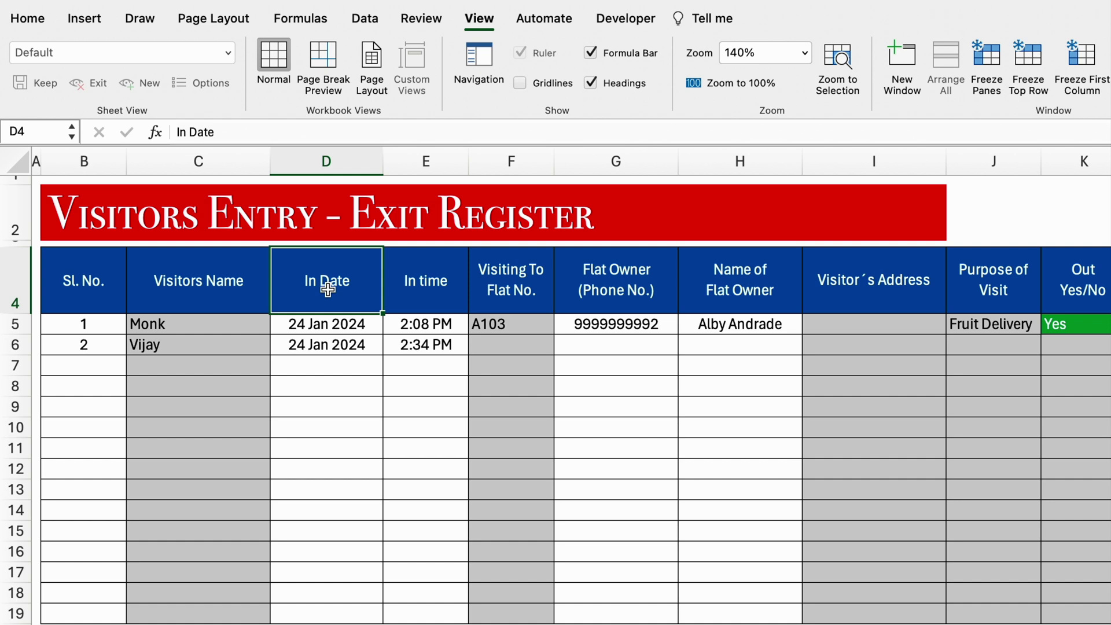
key("ctrl+shift+Down")
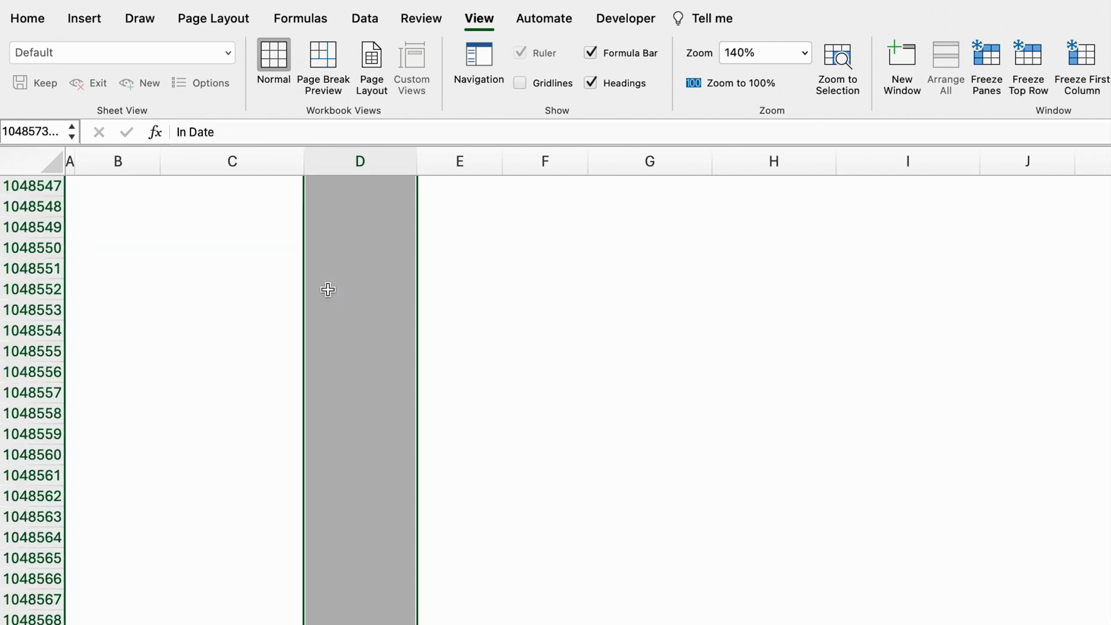
key("ctrl+BackSpace")
scroll(555, 400, "up", 1)
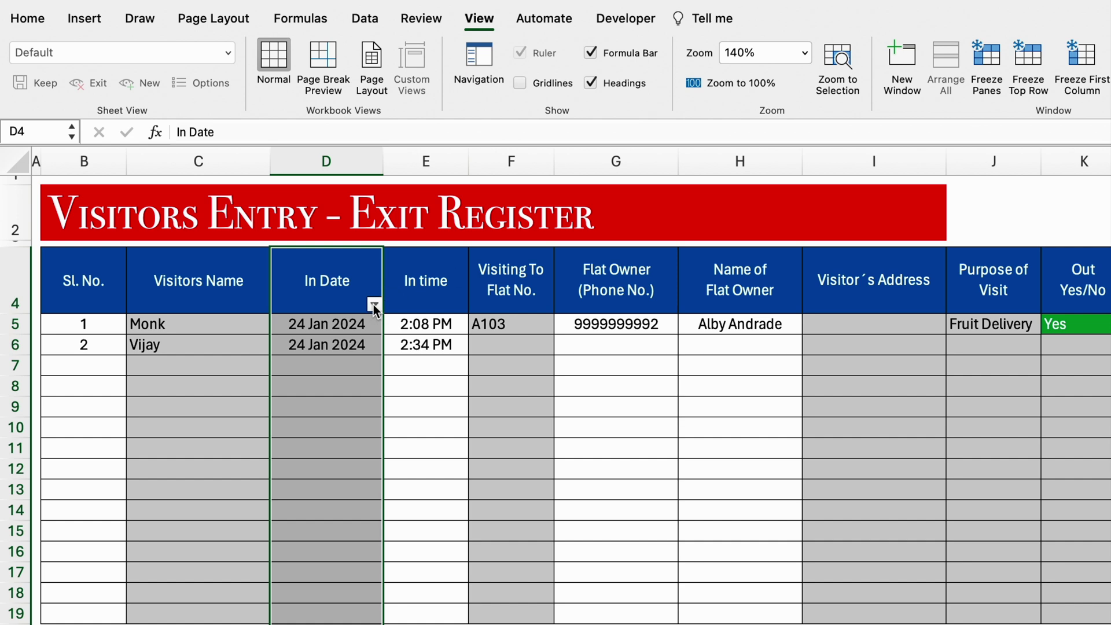
left_click(374, 304)
key("Escape")
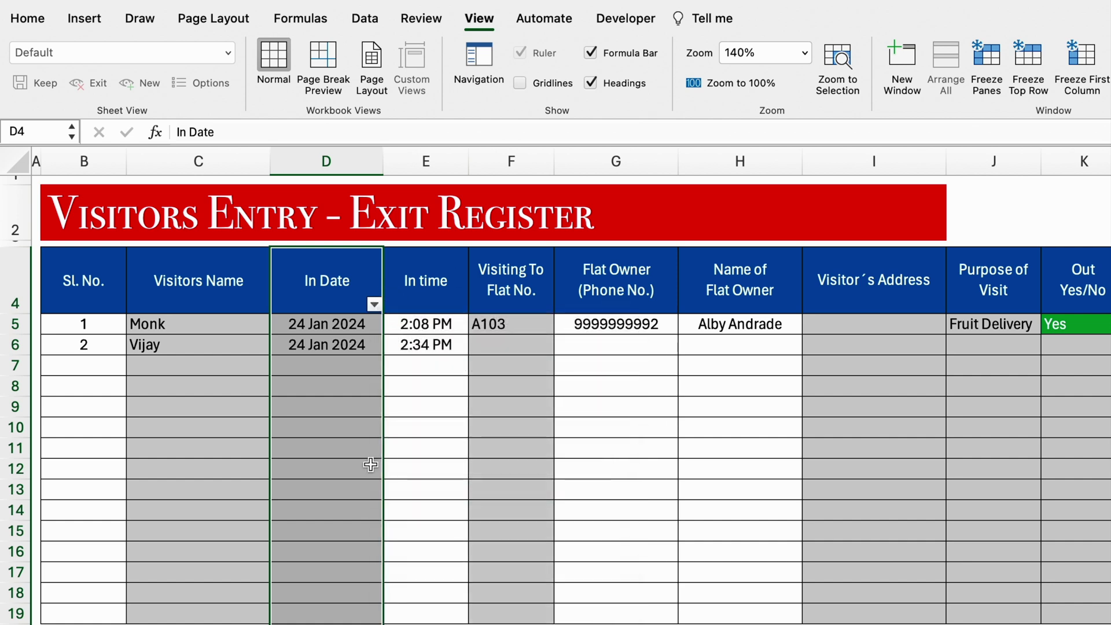